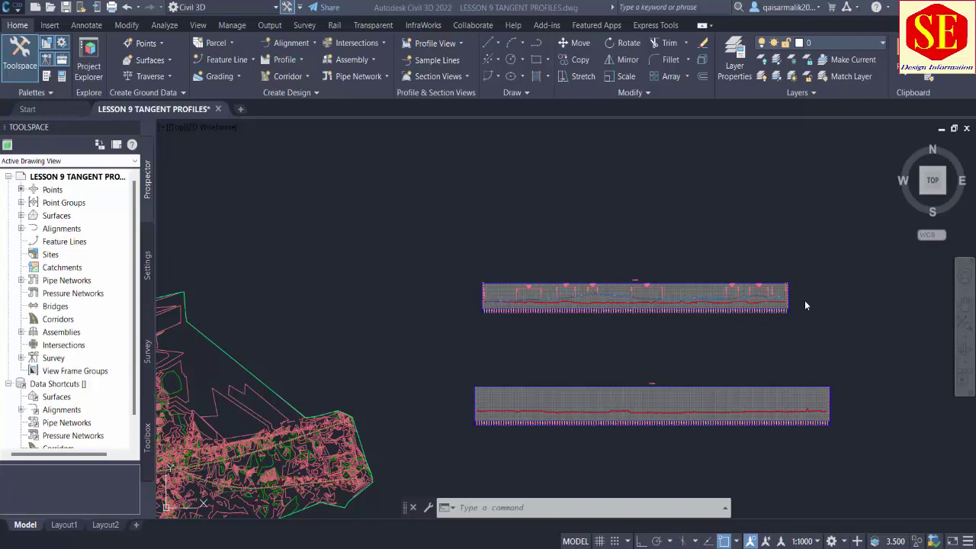
# - Show both profile views with the site plan, dismissing the chat notification
pyautogui.scroll(1, 632, 290)
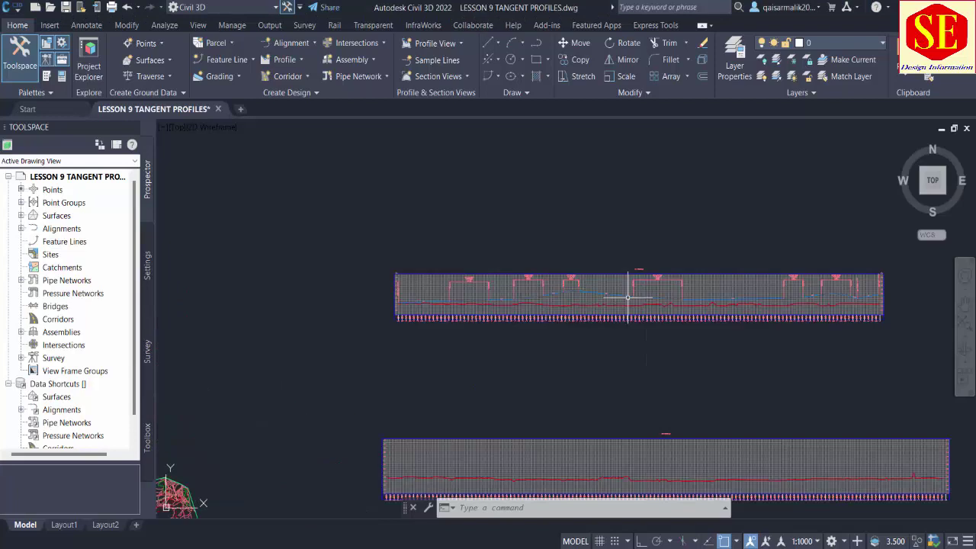
pyautogui.scroll(-3, 632, 289)
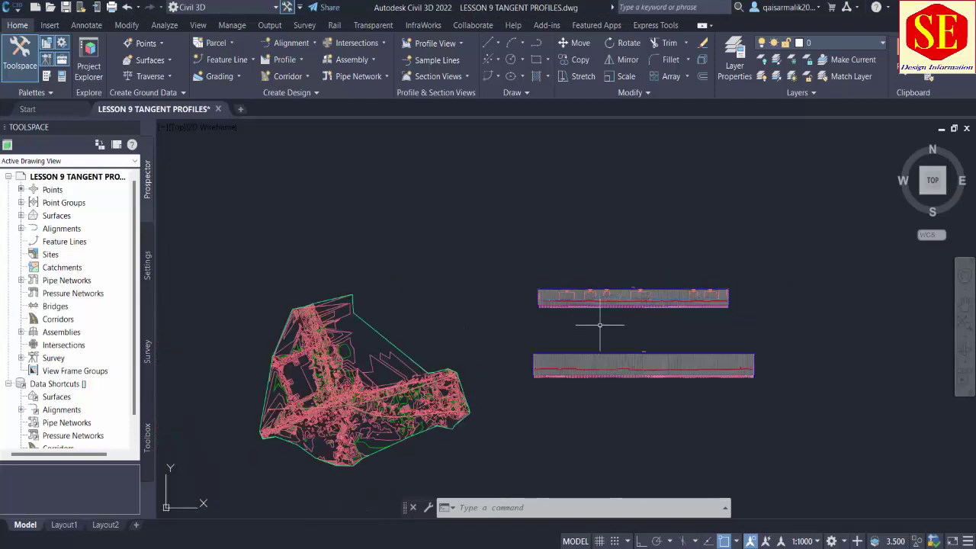
pyautogui.scroll(2, 671, 304)
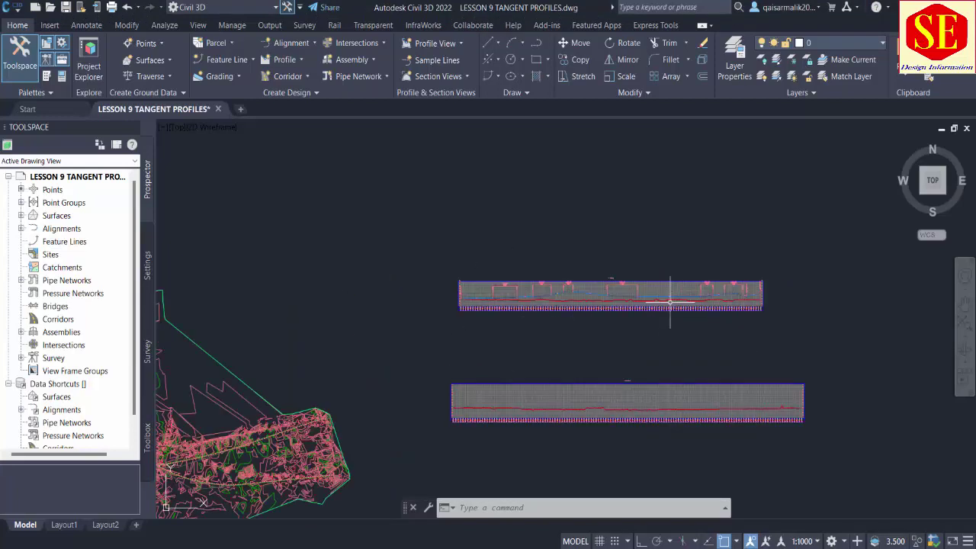
pyautogui.scroll(2, 662, 273)
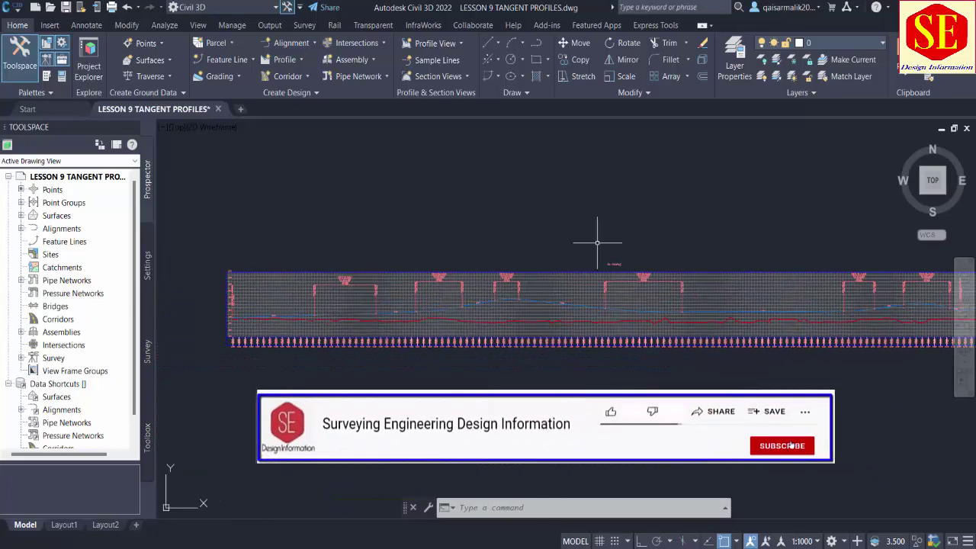
pyautogui.scroll(2, 301, 302)
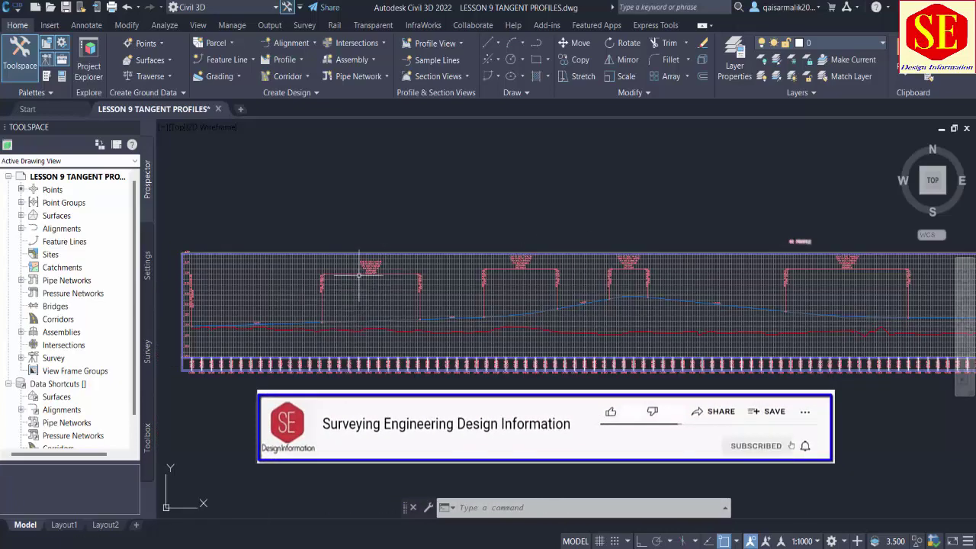
pyautogui.moveTo(691, 314); pyautogui.dragTo(536, 341, button='middle')
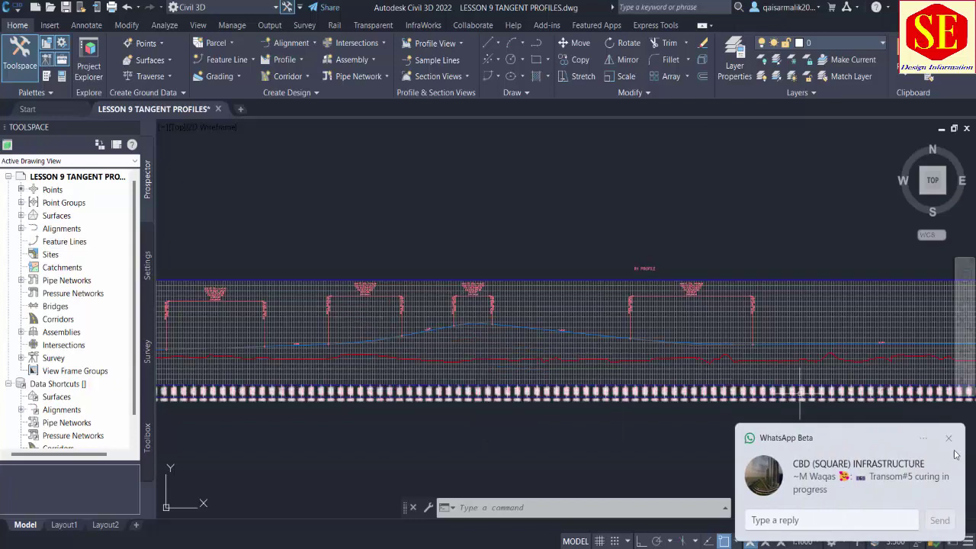
pyautogui.click(948, 438)
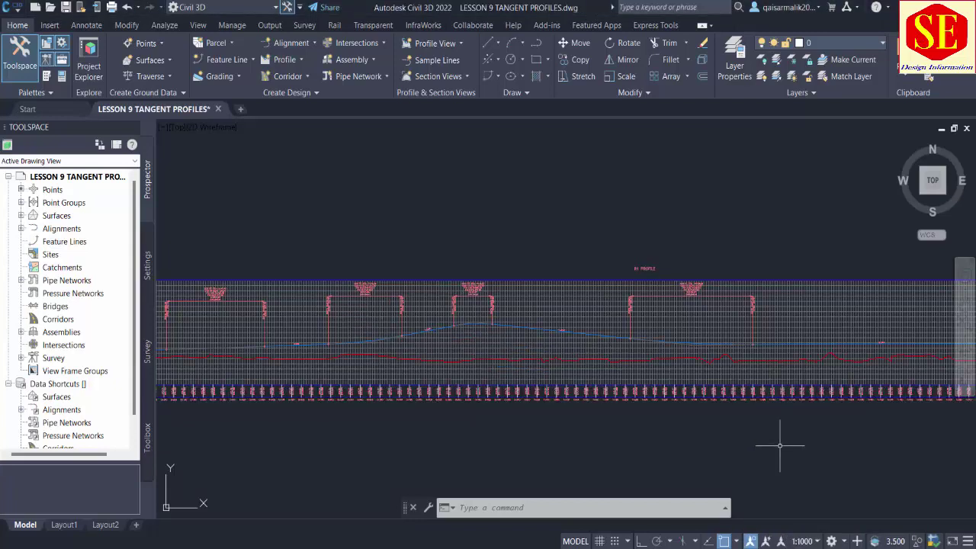
pyautogui.middleClick(724, 435)
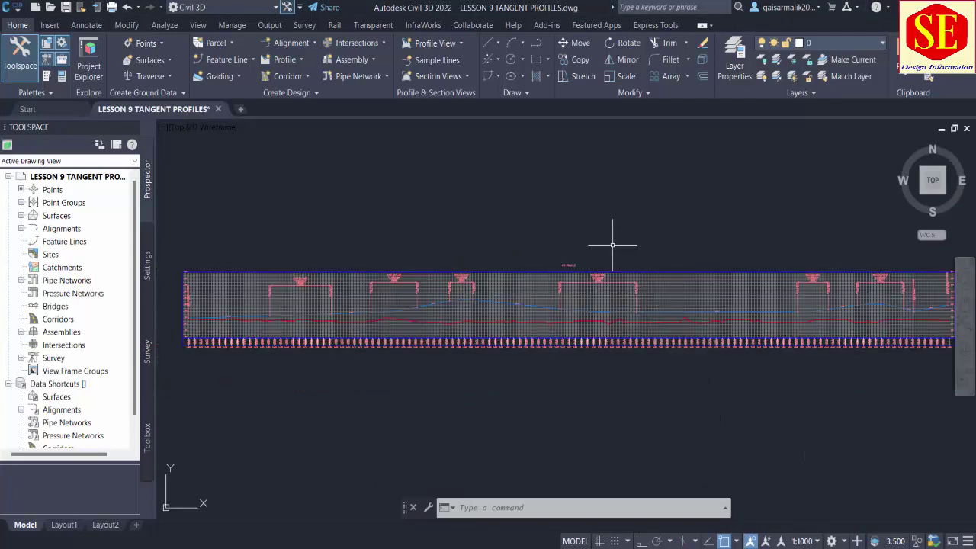
pyautogui.scroll(-2, 606, 220)
pyautogui.moveTo(599, 360); pyautogui.dragTo(600, 353, button='middle')
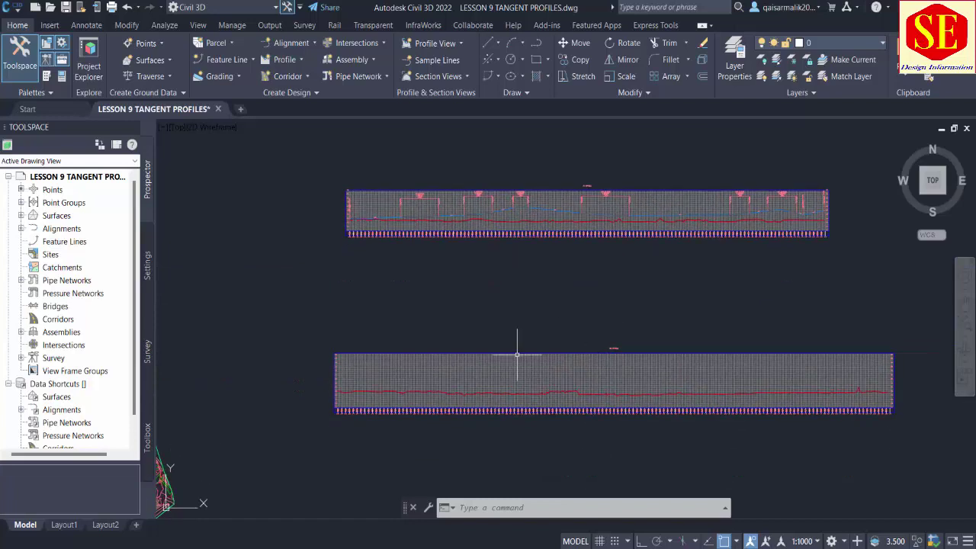
pyautogui.moveTo(479, 382); pyautogui.dragTo(529, 355, button='middle')
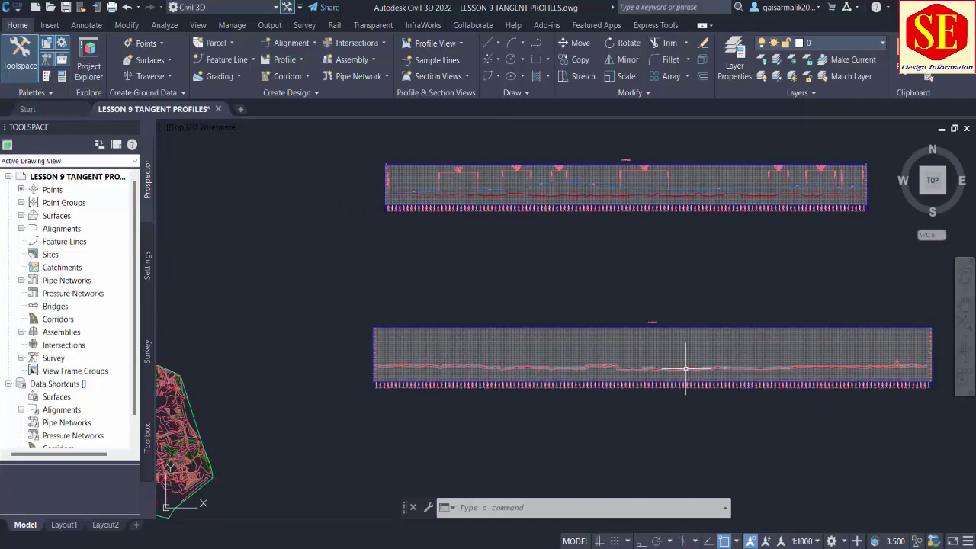
pyautogui.moveTo(715, 344); pyautogui.dragTo(663, 324, button='middle')
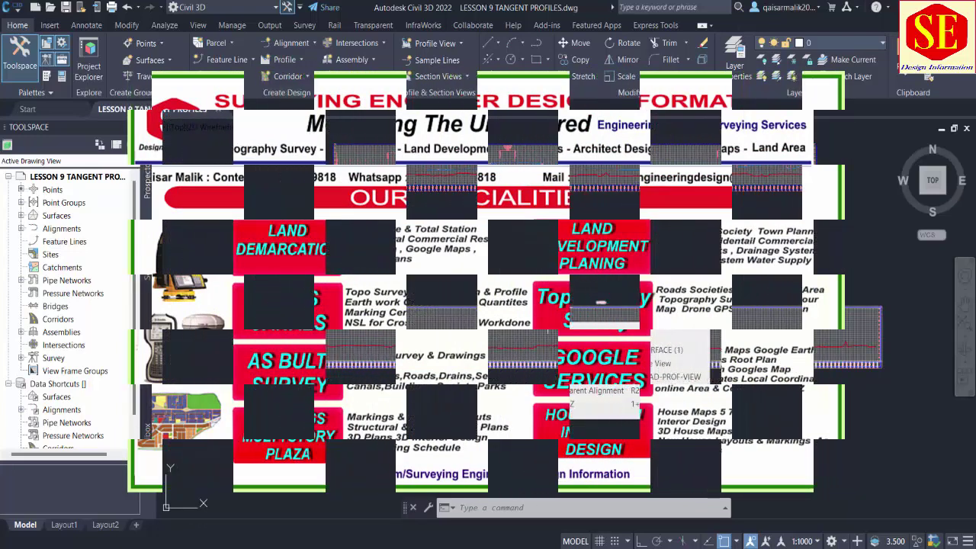
pyautogui.scroll(5, 877, 366)
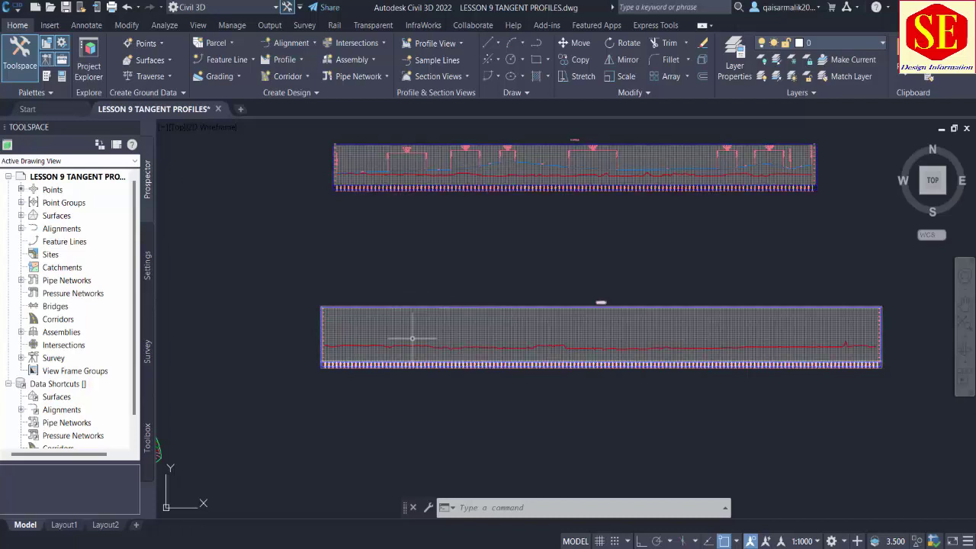
# - Create a layout profile in the lower profile view, styled Design Profile with Complete Label Set
pyautogui.click(300, 60)
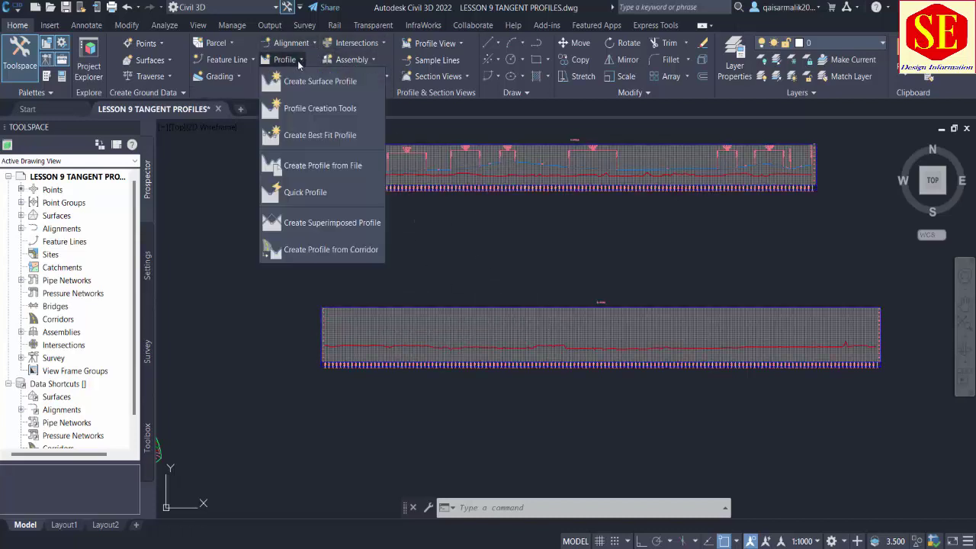
pyautogui.click(309, 112)
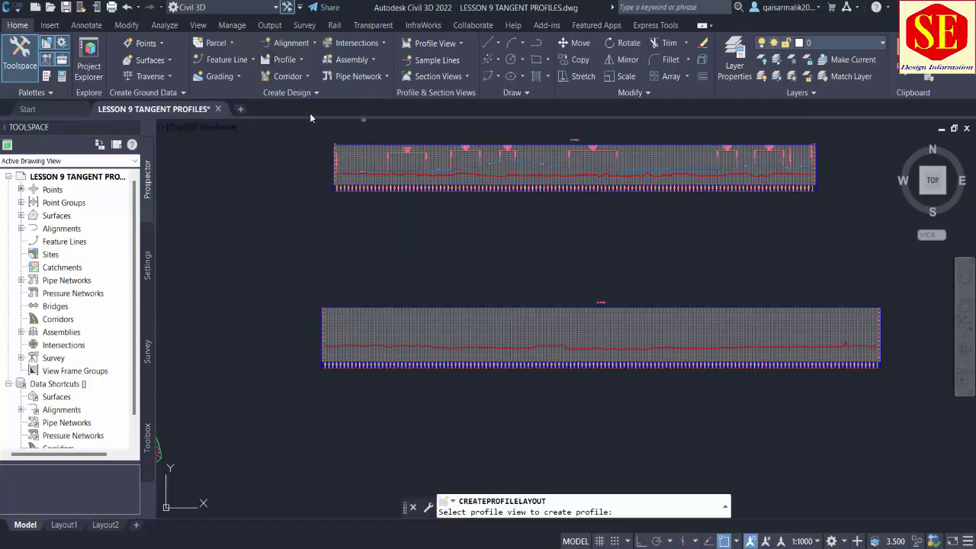
pyautogui.click(365, 307)
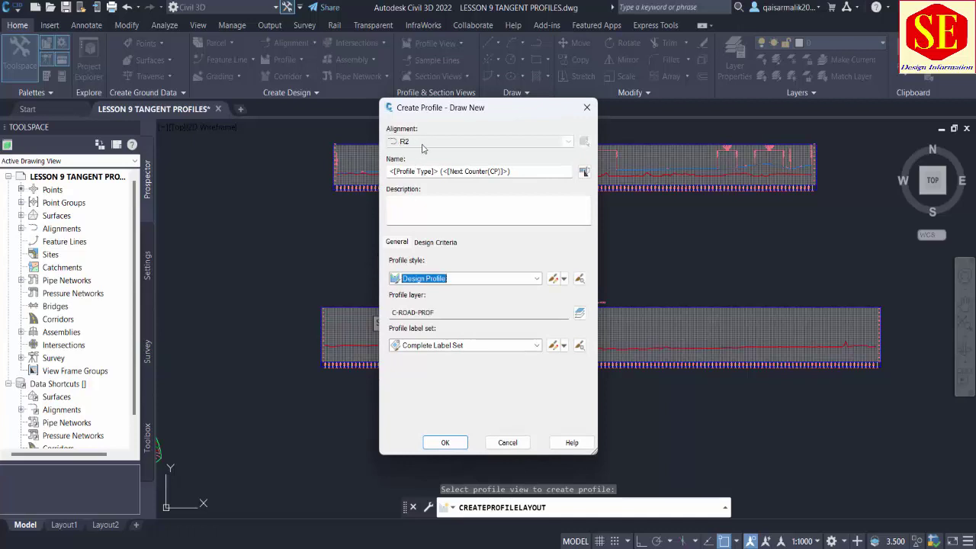
pyautogui.click(496, 282)
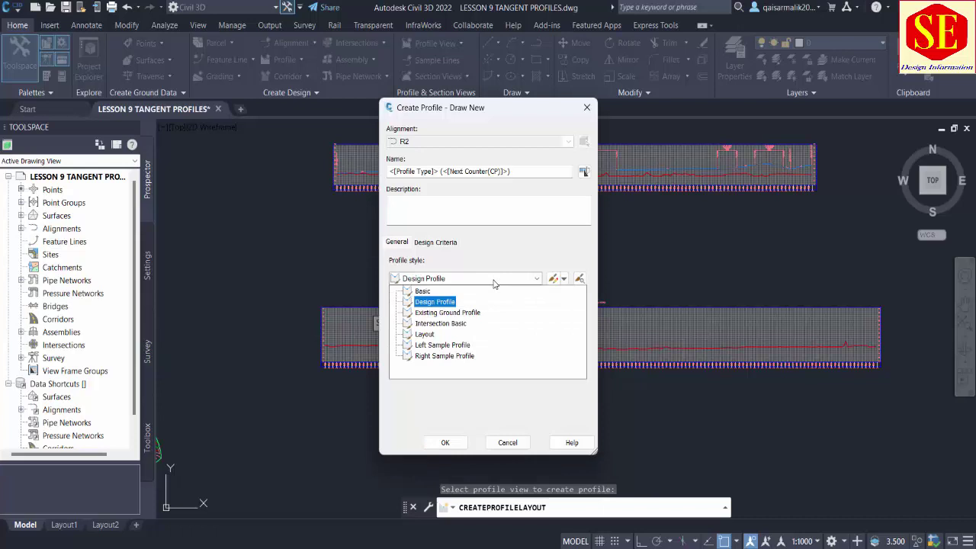
pyautogui.click(439, 303)
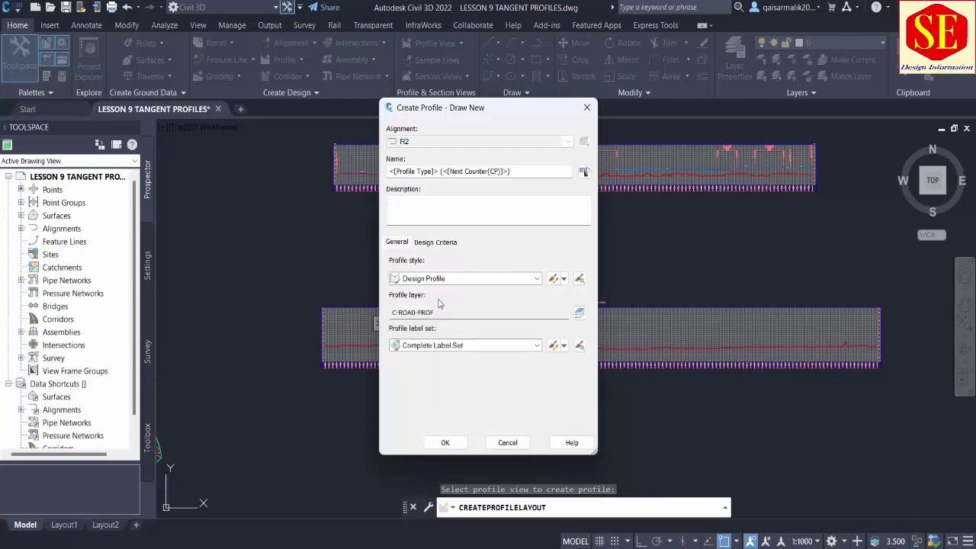
pyautogui.click(421, 348)
pyautogui.click(424, 381)
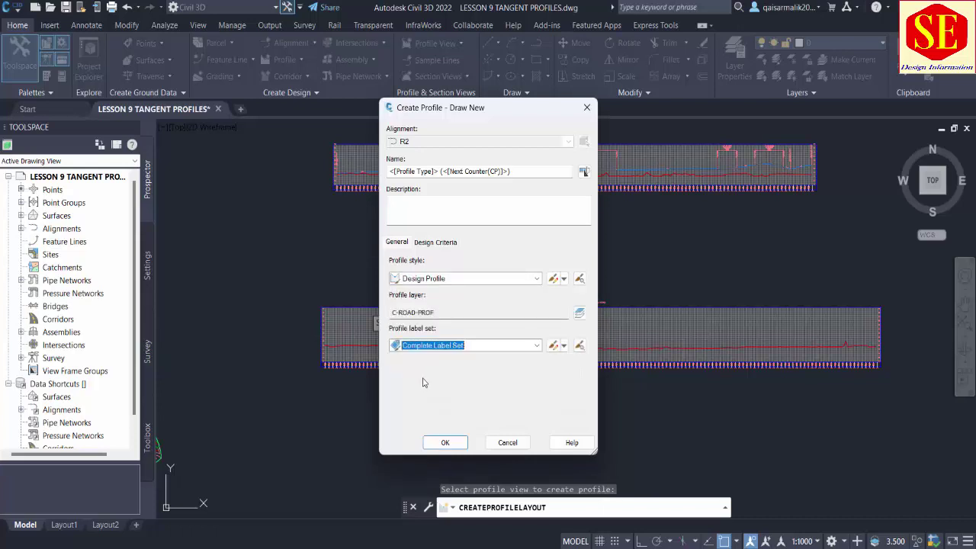
pyautogui.click(447, 444)
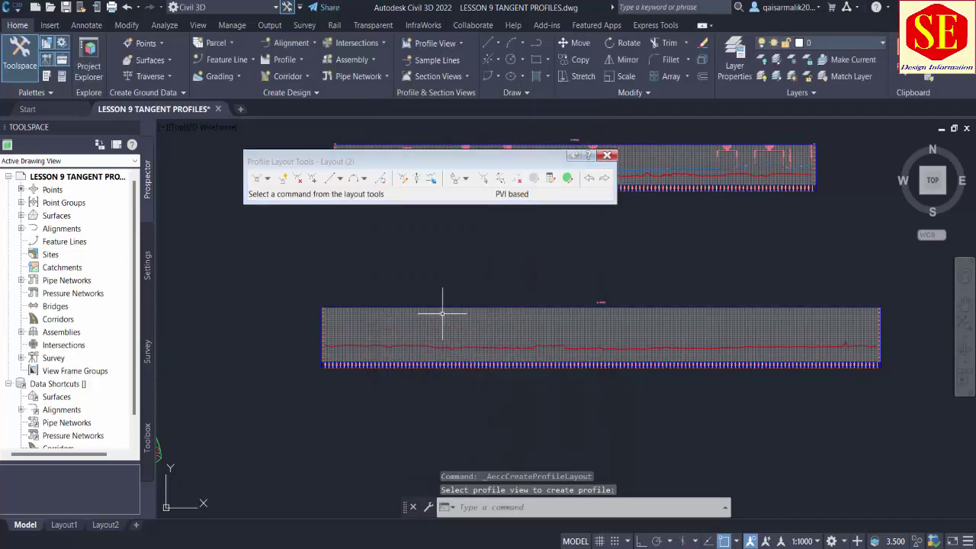
# - Move the Profile Layout Tools off the upper profile view and choose Draw Tangents With Curves
pyautogui.moveTo(351, 163); pyautogui.dragTo(361, 213)
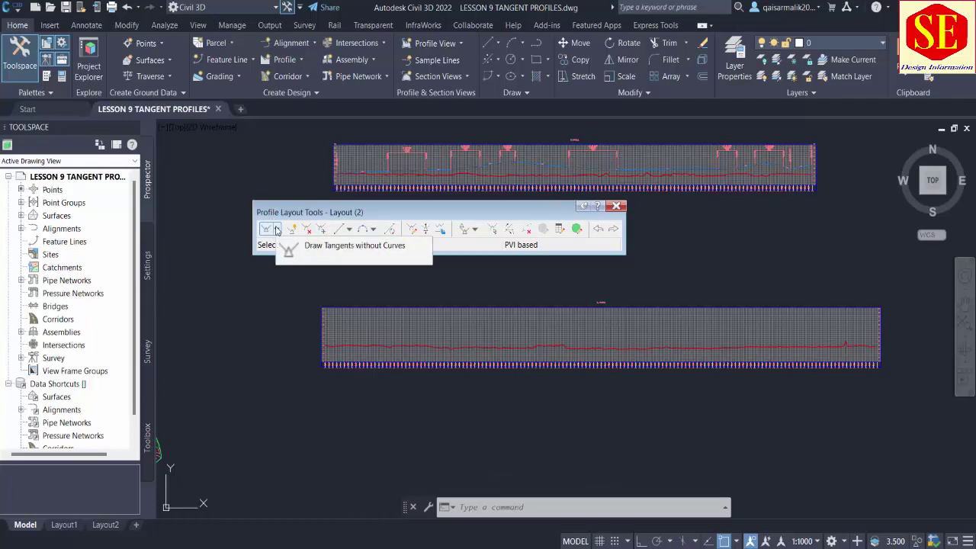
pyautogui.click(277, 229)
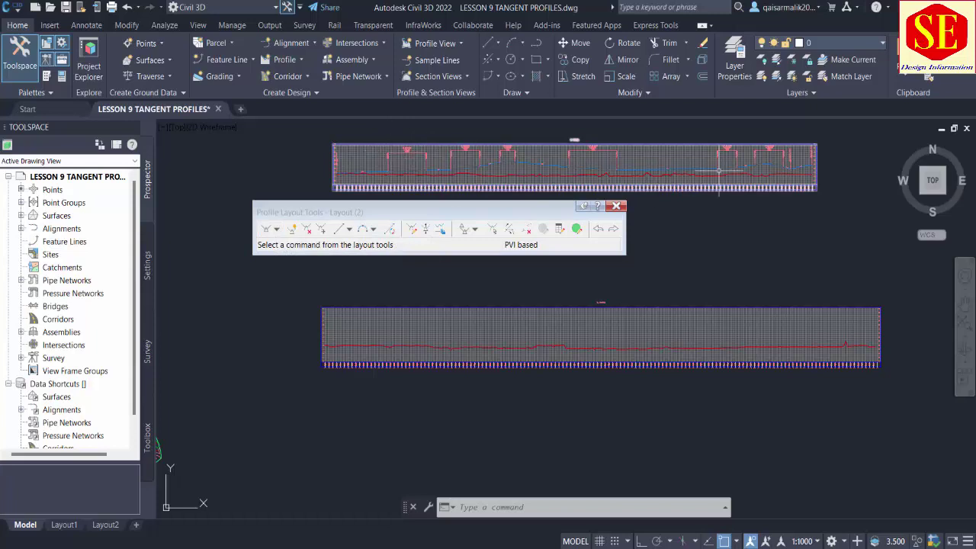
pyautogui.click(276, 229)
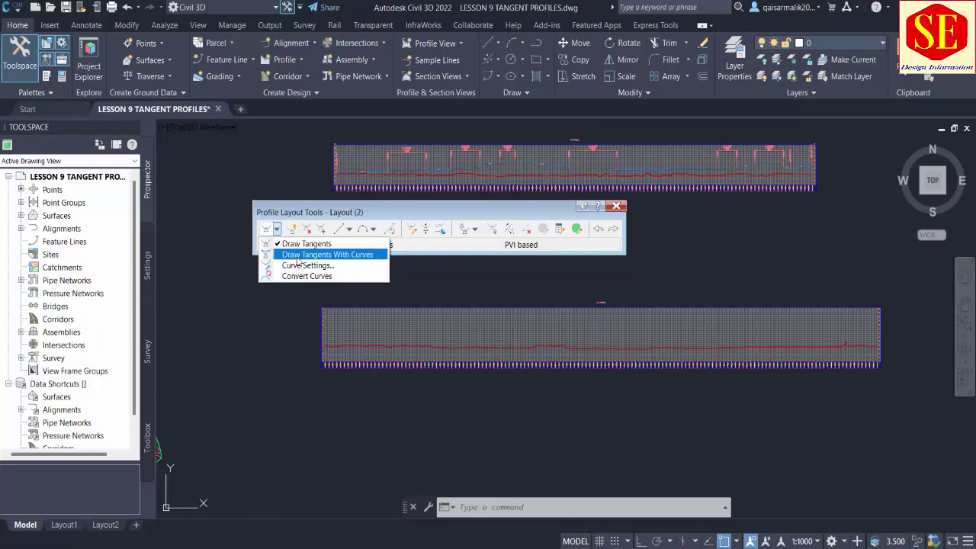
pyautogui.click(349, 255)
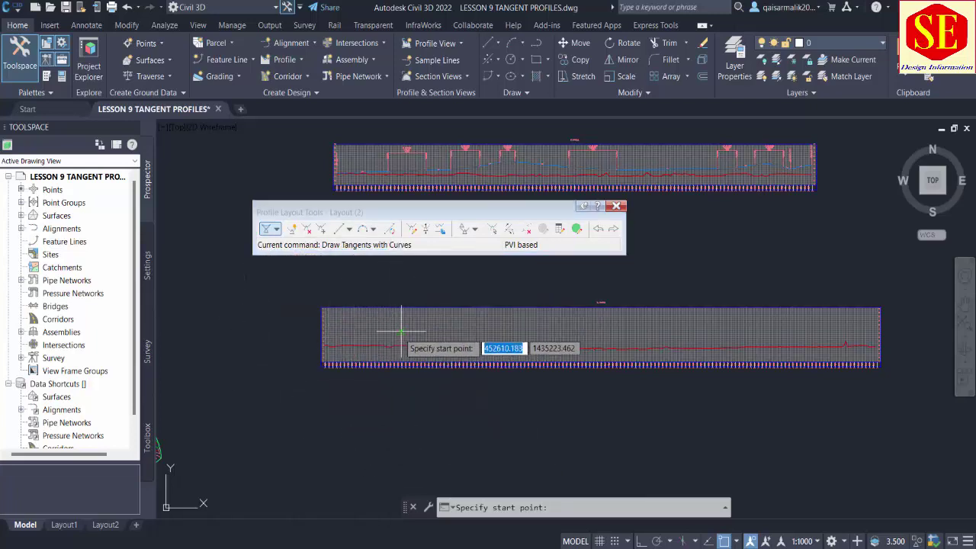
# - Bring elevations up to 230 into view and set the design profile's start point
pyautogui.scroll(2, 366, 342)
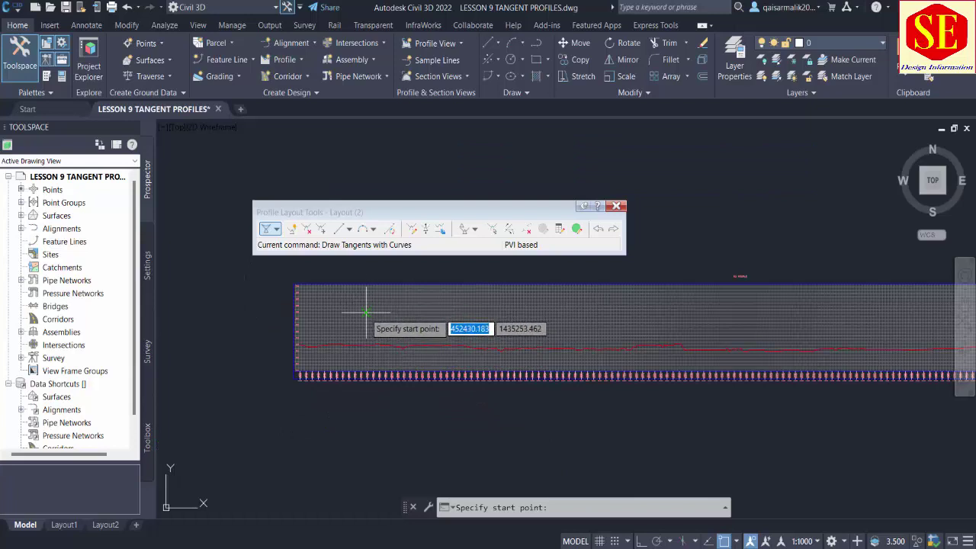
pyautogui.scroll(2, 298, 335)
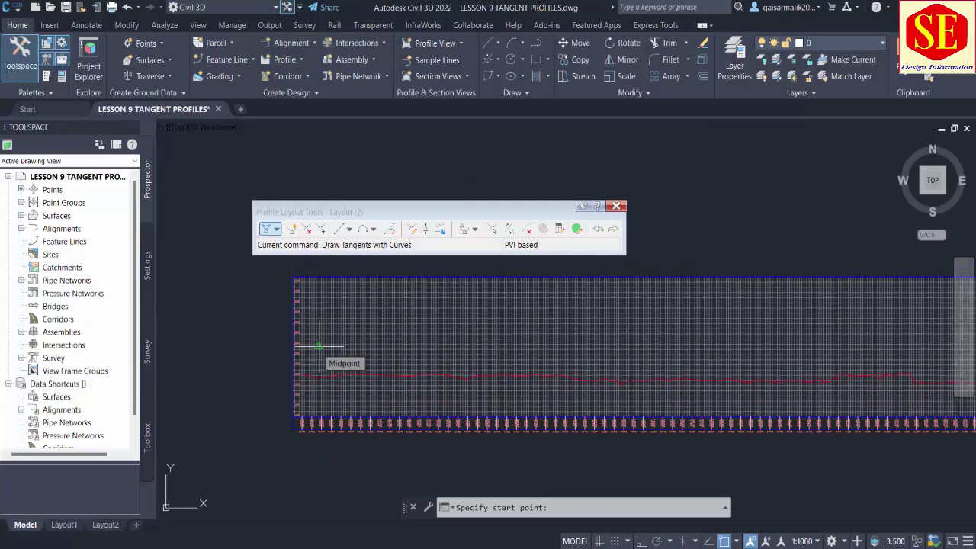
pyautogui.scroll(2, 318, 347)
pyautogui.scroll(3, 305, 349)
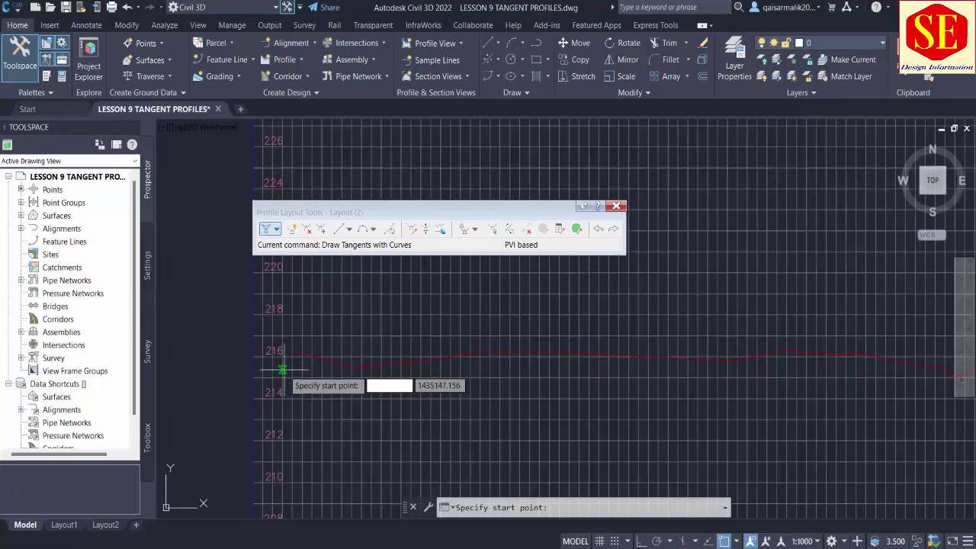
pyautogui.moveTo(290, 350); pyautogui.dragTo(290, 421, button='middle')
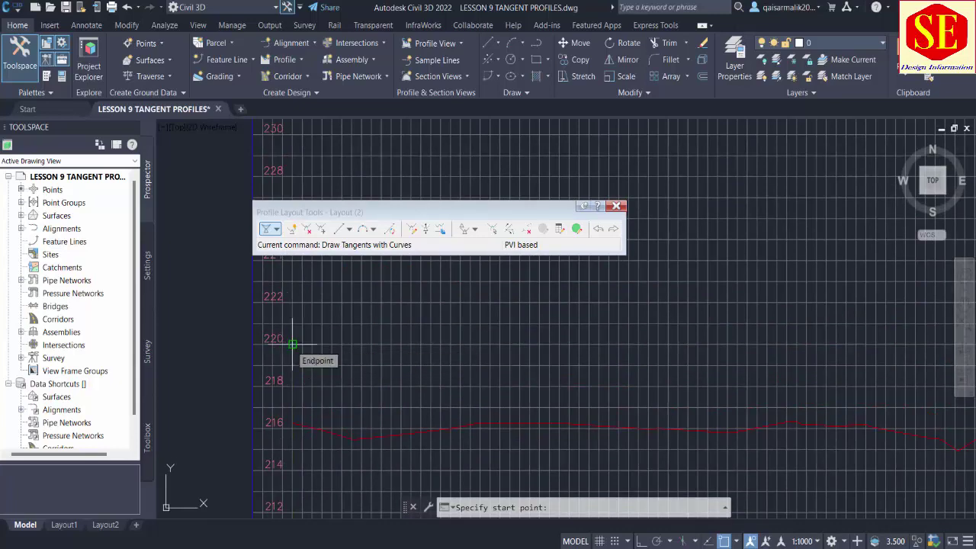
pyautogui.click(292, 345)
# - Place the first three PVIs along the rising and falling grades
pyautogui.scroll(-3, 305, 405)
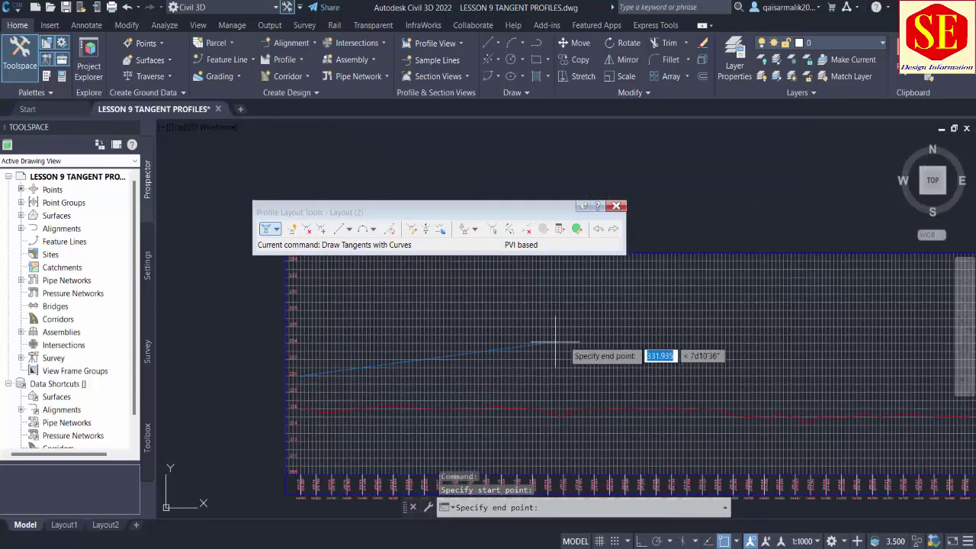
pyautogui.moveTo(663, 313)
pyautogui.mouseDown(button='middle')
pyautogui.moveTo(631, 338)
pyautogui.moveTo(562, 323)
pyautogui.mouseUp(button='middle')
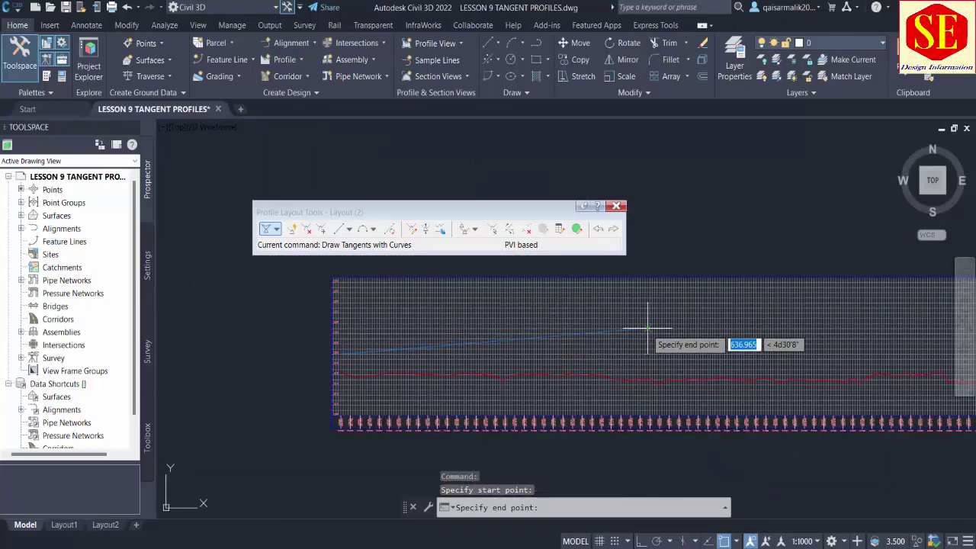
pyautogui.scroll(-2, 654, 277)
pyautogui.moveTo(653, 277); pyautogui.dragTo(572, 330, button='middle')
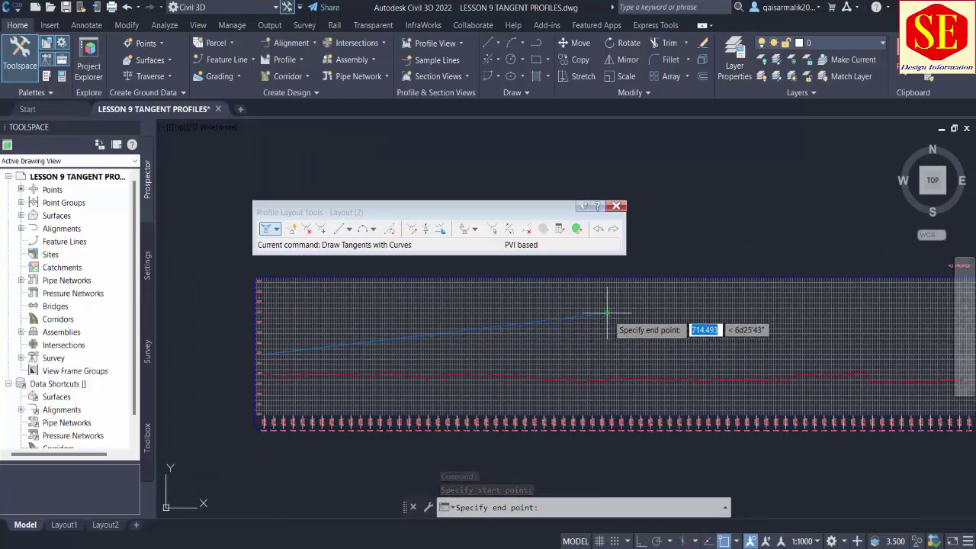
pyautogui.scroll(3, 284, 347)
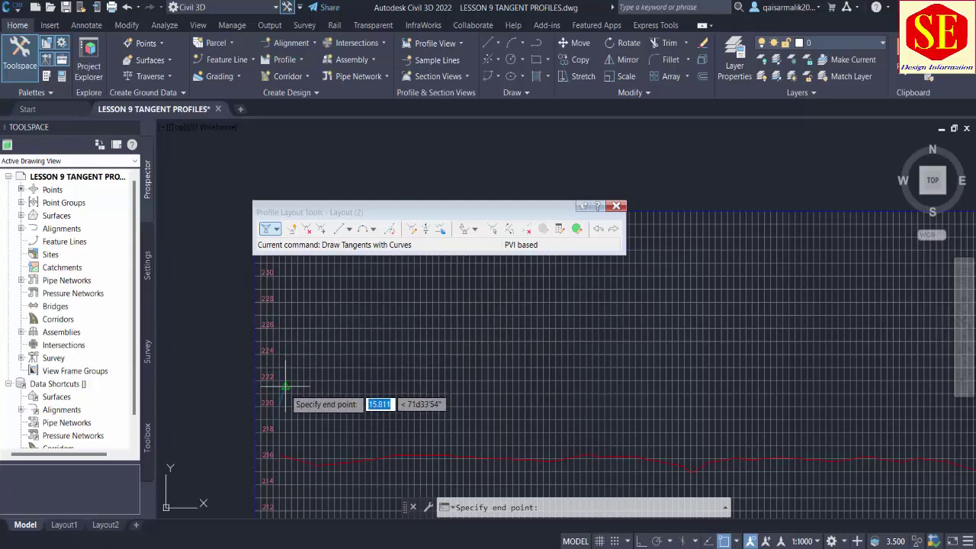
pyautogui.moveTo(688, 370); pyautogui.dragTo(549, 358, button='middle')
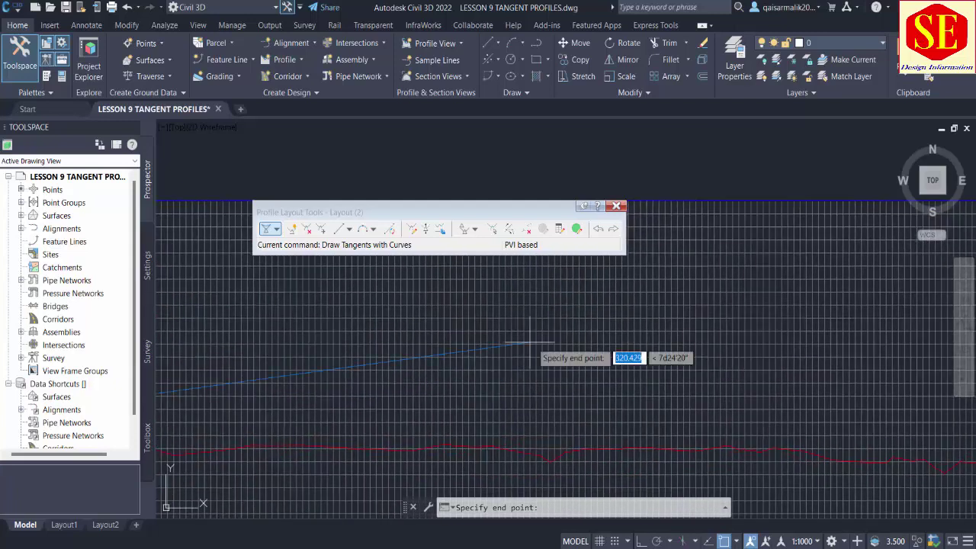
pyautogui.click(690, 331)
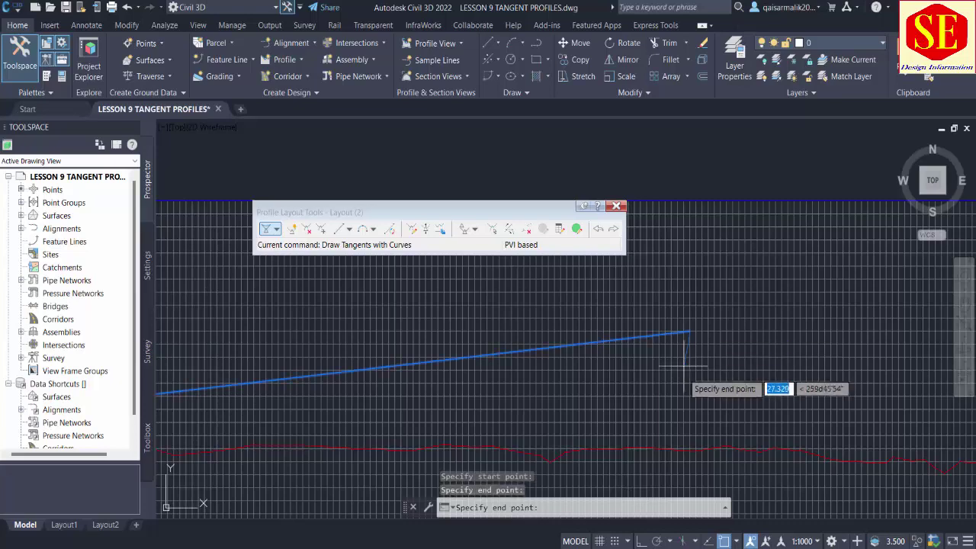
pyautogui.scroll(-3, 690, 340)
pyautogui.moveTo(839, 392); pyautogui.dragTo(681, 352, button='middle')
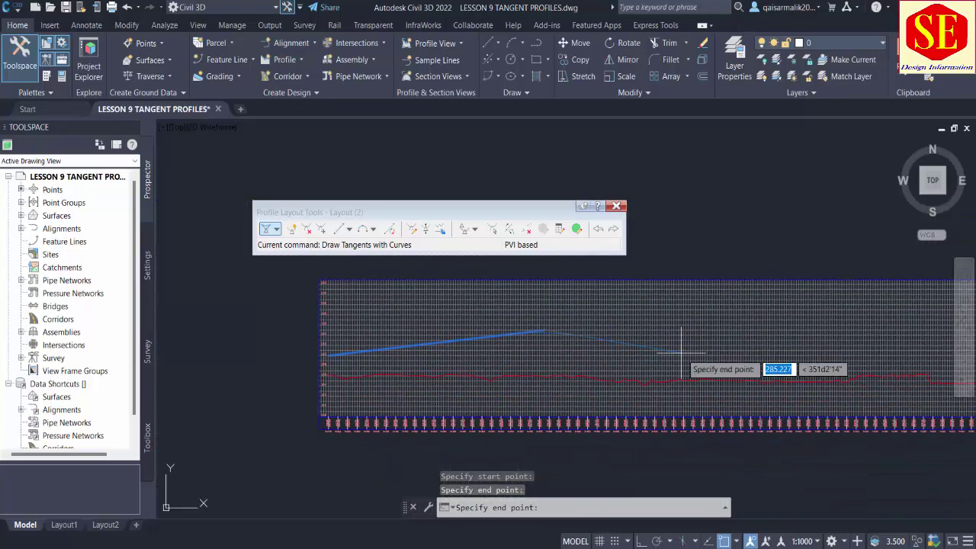
pyautogui.click(778, 356)
pyautogui.moveTo(801, 356)
pyautogui.mouseDown(button='middle')
pyautogui.moveTo(541, 334)
pyautogui.moveTo(463, 339)
pyautogui.mouseUp(button='middle')
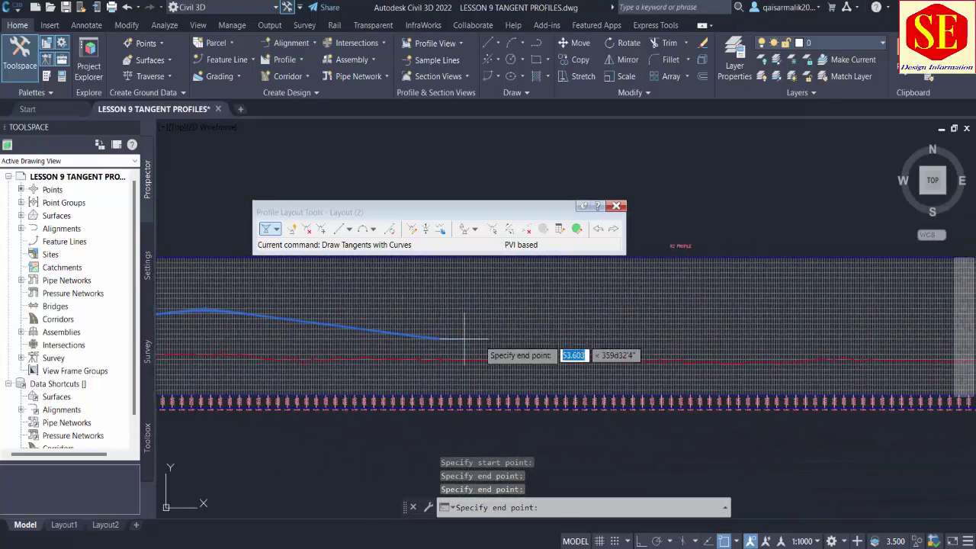
pyautogui.click(794, 344)
# - Place the final vertex at the right end of the profile
pyautogui.moveTo(811, 334); pyautogui.dragTo(614, 338, button='middle')
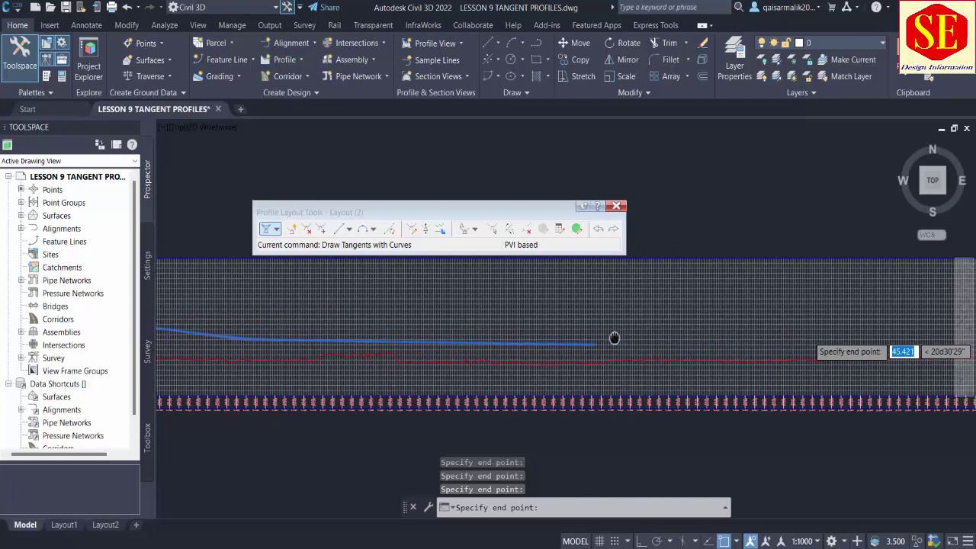
pyautogui.moveTo(778, 327); pyautogui.dragTo(590, 325, button='middle')
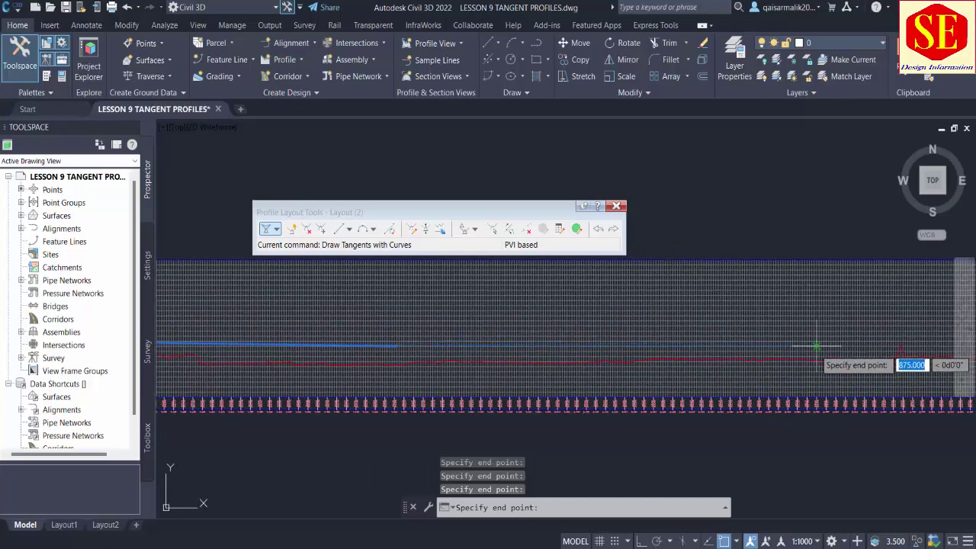
pyautogui.moveTo(820, 342); pyautogui.dragTo(544, 350, button='middle')
pyautogui.scroll(2, 703, 345)
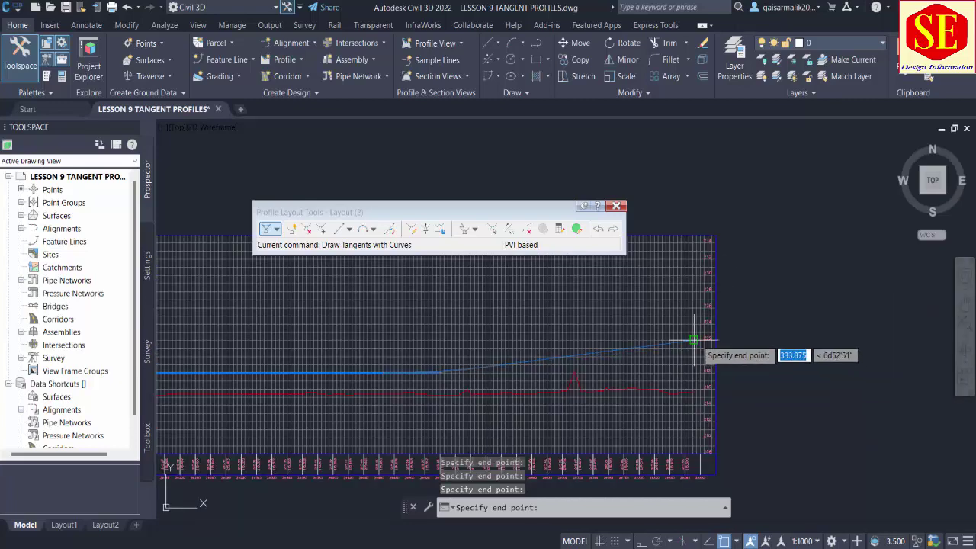
pyautogui.scroll(1, 694, 340)
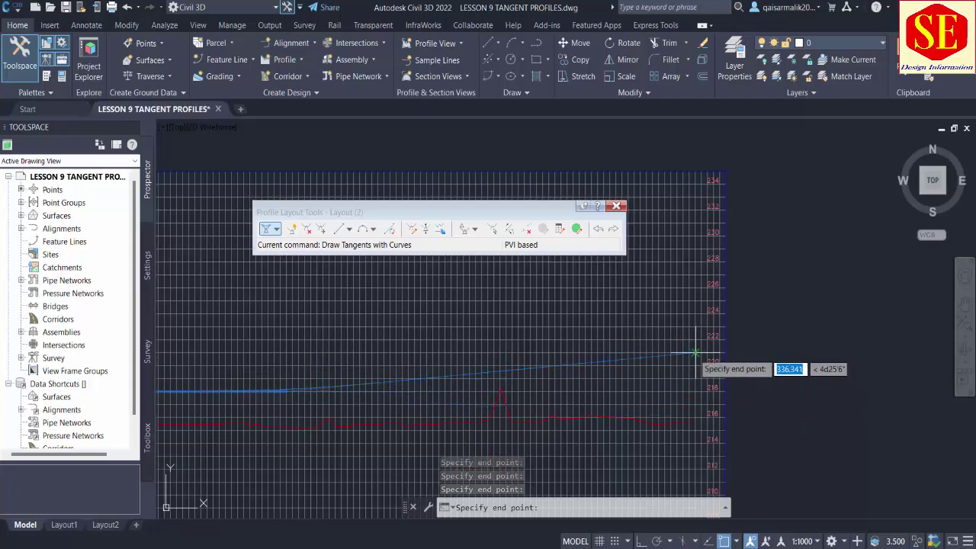
pyautogui.click(695, 326)
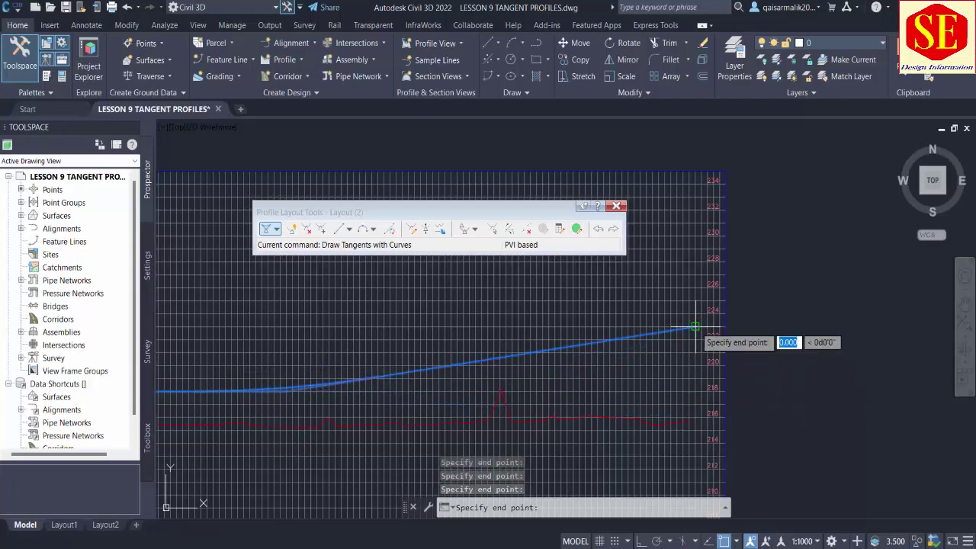
pyautogui.scroll(-2, 695, 326)
pyautogui.press('Return')
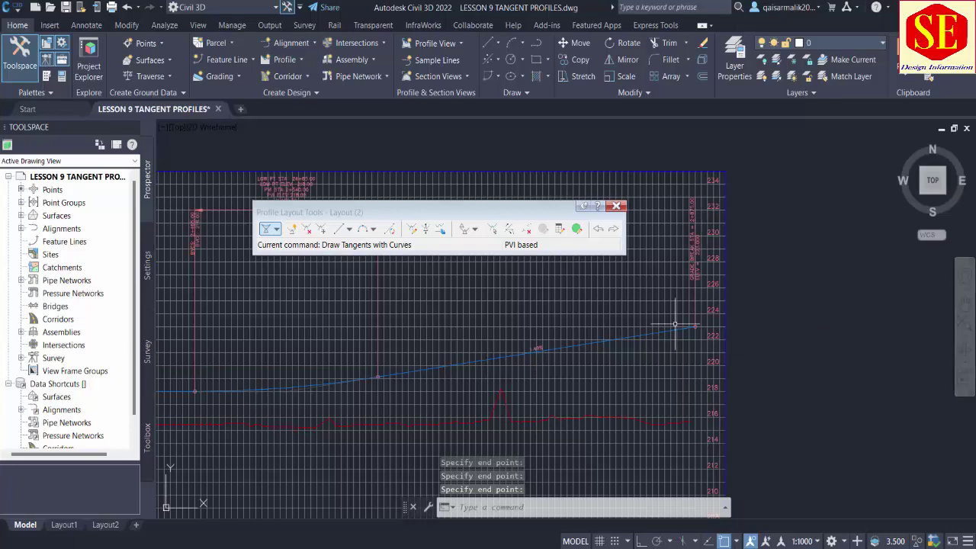
pyautogui.scroll(-2, 675, 375)
pyautogui.scroll(3, 381, 359)
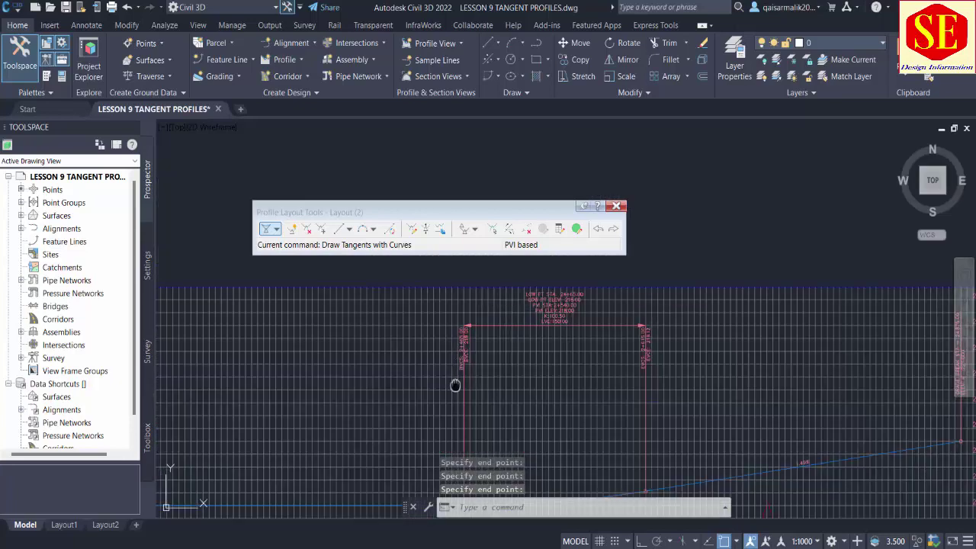
pyautogui.scroll(2, 833, 367)
pyautogui.scroll(-1, 196, 349)
pyautogui.scroll(-2, 196, 349)
pyautogui.scroll(-1, 450, 374)
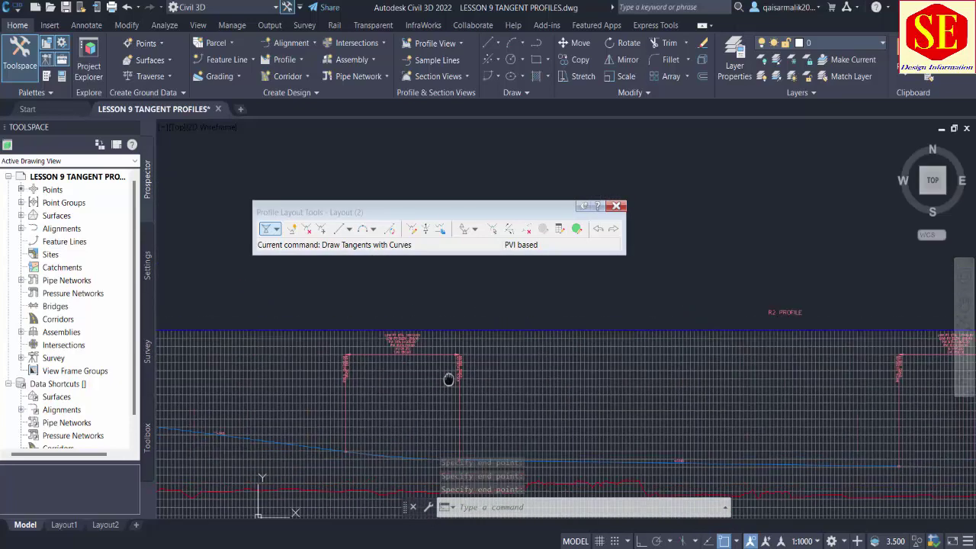
pyautogui.scroll(-1, 451, 375)
pyautogui.scroll(-1, 676, 396)
pyautogui.scroll(1, 458, 431)
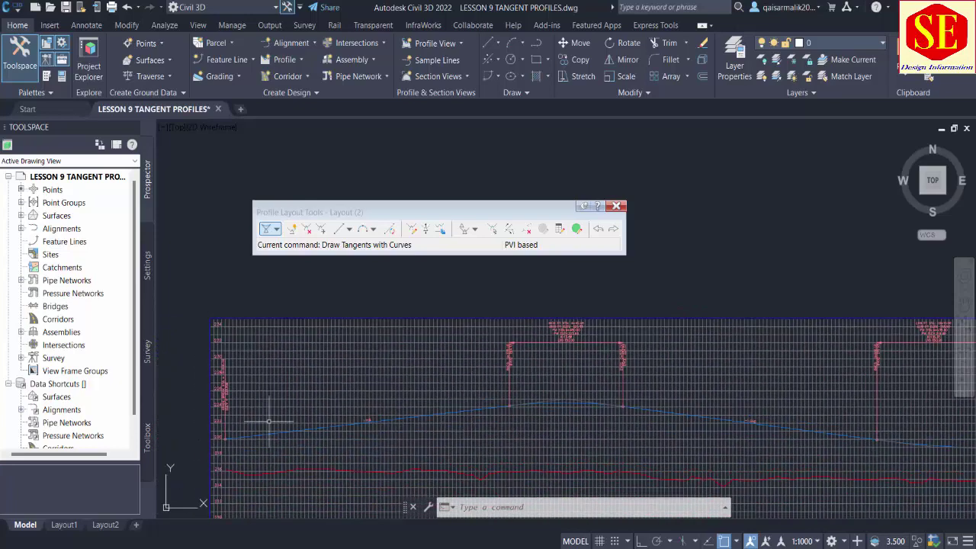
pyautogui.scroll(2, 230, 410)
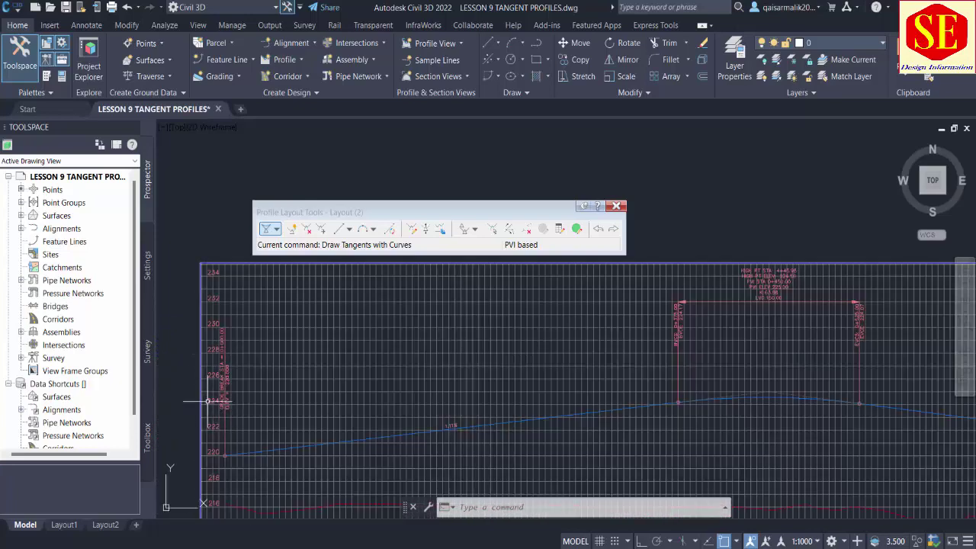
pyautogui.moveTo(209, 412)
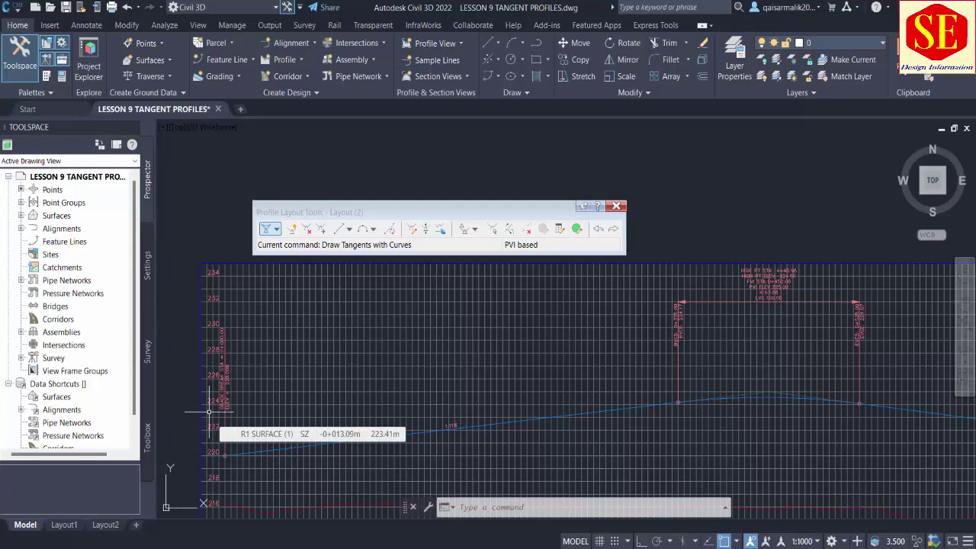
pyautogui.moveTo(351, 435); pyautogui.dragTo(316, 382, button='middle')
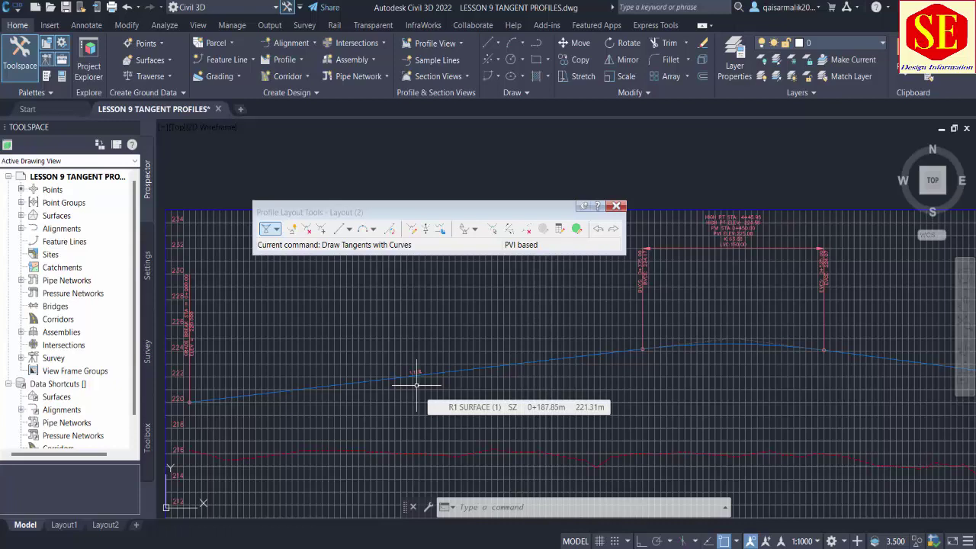
pyautogui.scroll(-3, 491, 392)
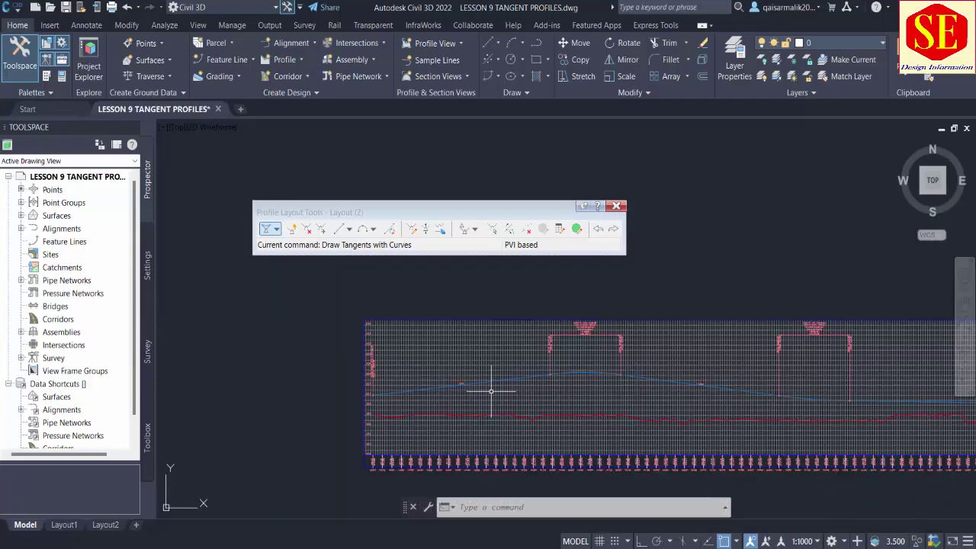
pyautogui.moveTo(491, 392); pyautogui.dragTo(286, 374, button='middle')
pyautogui.moveTo(629, 385); pyautogui.dragTo(511, 375, button='middle')
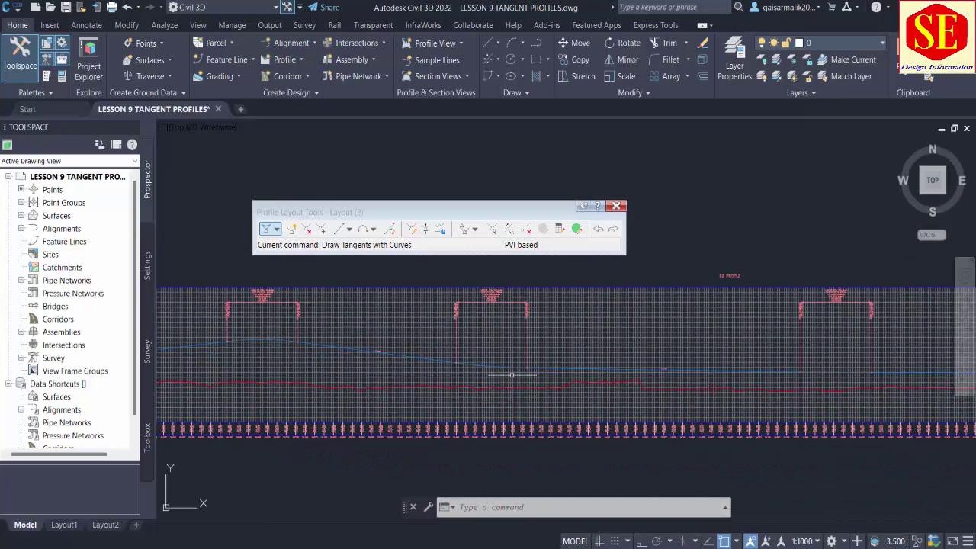
pyautogui.moveTo(756, 390); pyautogui.dragTo(719, 387, button='middle')
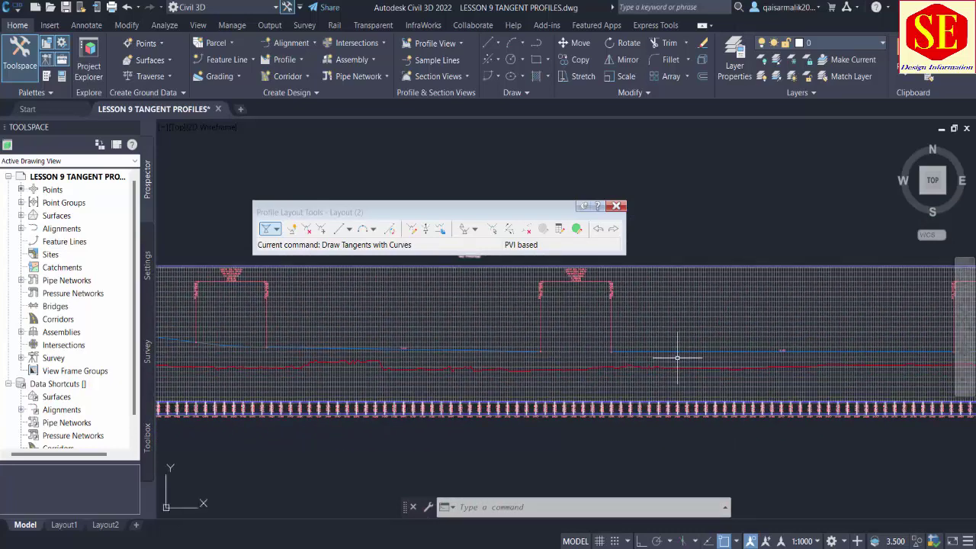
pyautogui.moveTo(328, 358); pyautogui.dragTo(370, 358, button='middle')
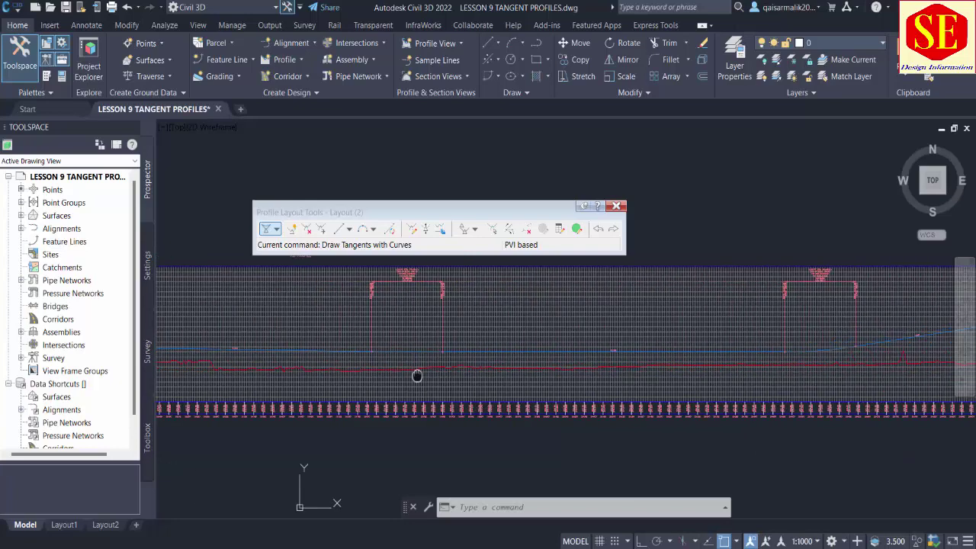
pyautogui.moveTo(748, 342); pyautogui.dragTo(489, 368, button='middle')
pyautogui.scroll(-2, 819, 405)
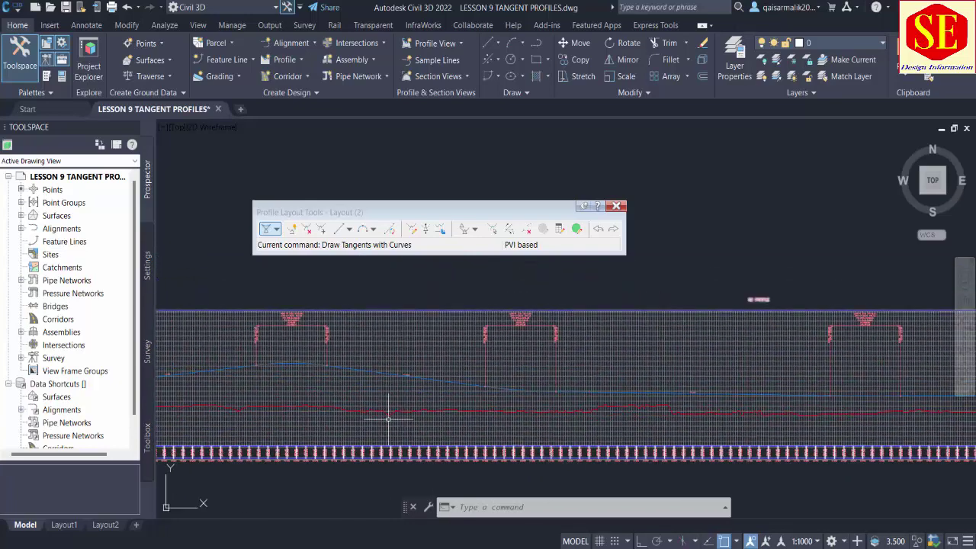
pyautogui.scroll(2, 593, 453)
pyautogui.scroll(2, 386, 422)
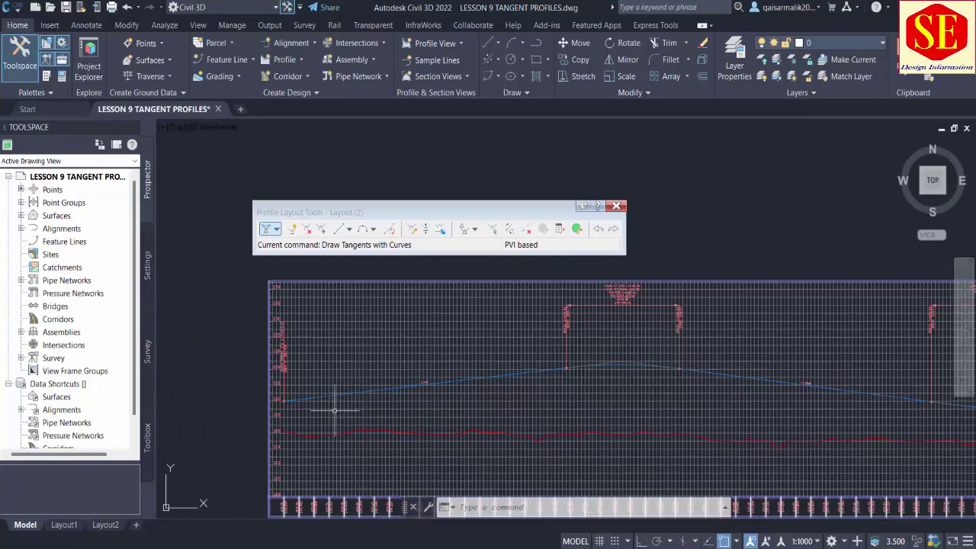
pyautogui.scroll(-2, 540, 403)
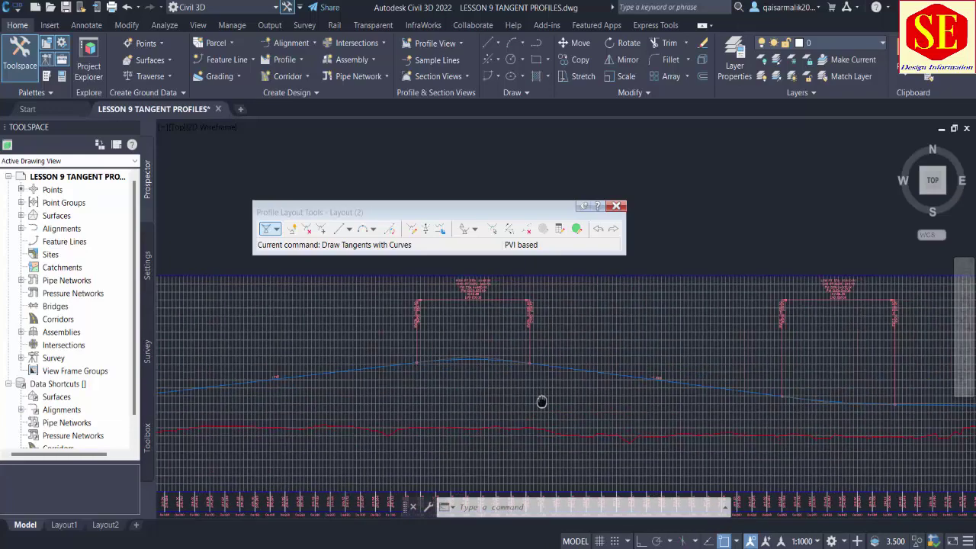
pyautogui.scroll(2, 769, 383)
pyautogui.scroll(-2, 769, 383)
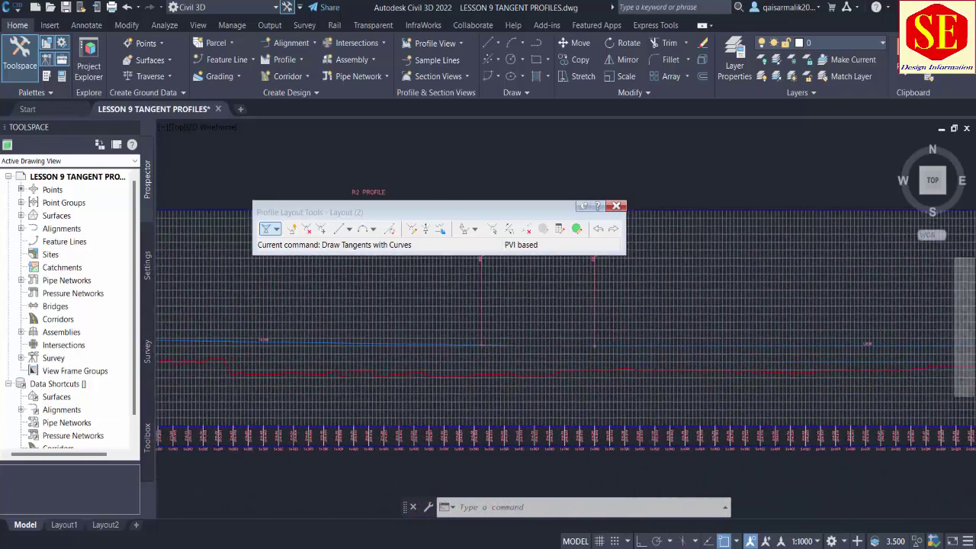
pyautogui.scroll(2, 871, 324)
pyautogui.scroll(-2, 871, 324)
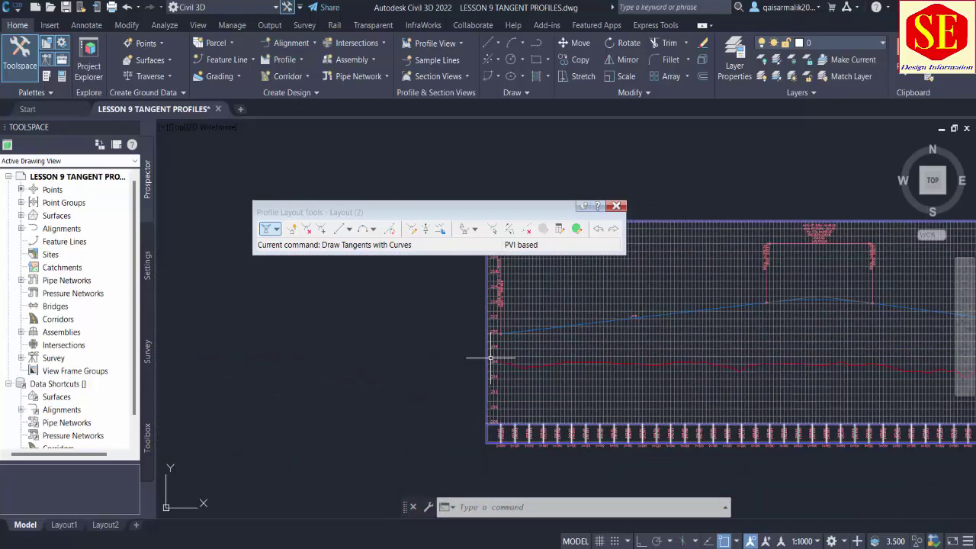
pyautogui.scroll(3, 490, 358)
pyautogui.scroll(-3, 500, 376)
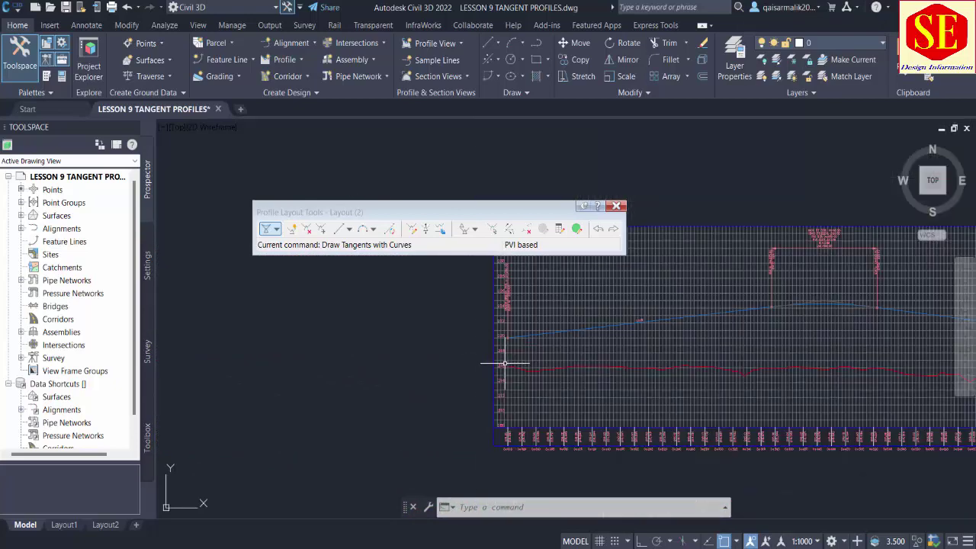
pyautogui.scroll(5, 774, 456)
pyautogui.scroll(2, 645, 464)
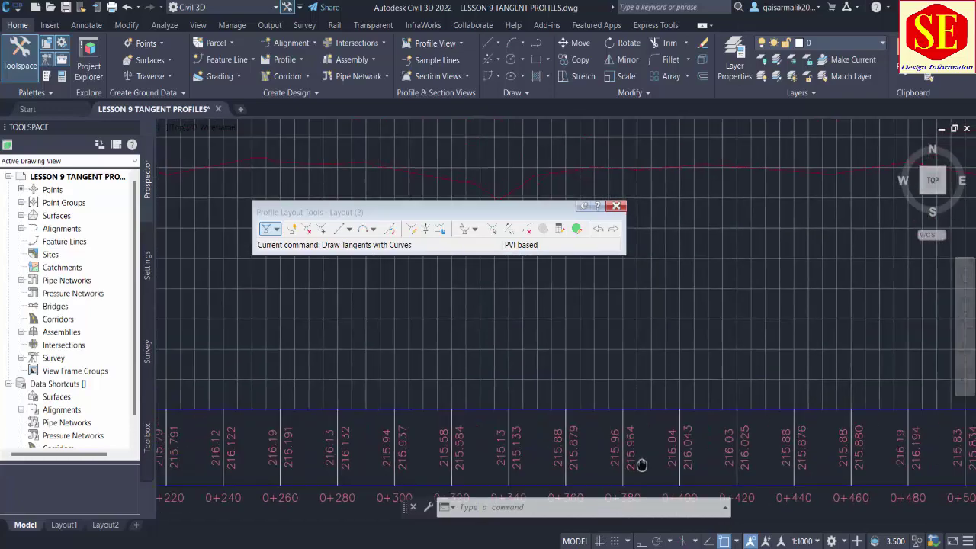
pyautogui.scroll(-3, 650, 399)
pyautogui.scroll(1, 650, 399)
pyautogui.scroll(1, 685, 428)
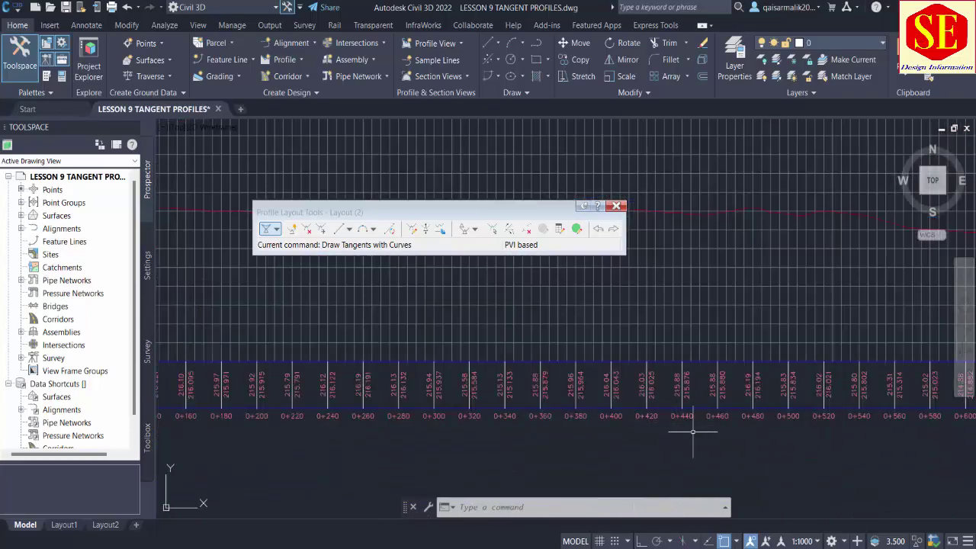
pyautogui.moveTo(751, 427); pyautogui.dragTo(645, 437, button='middle')
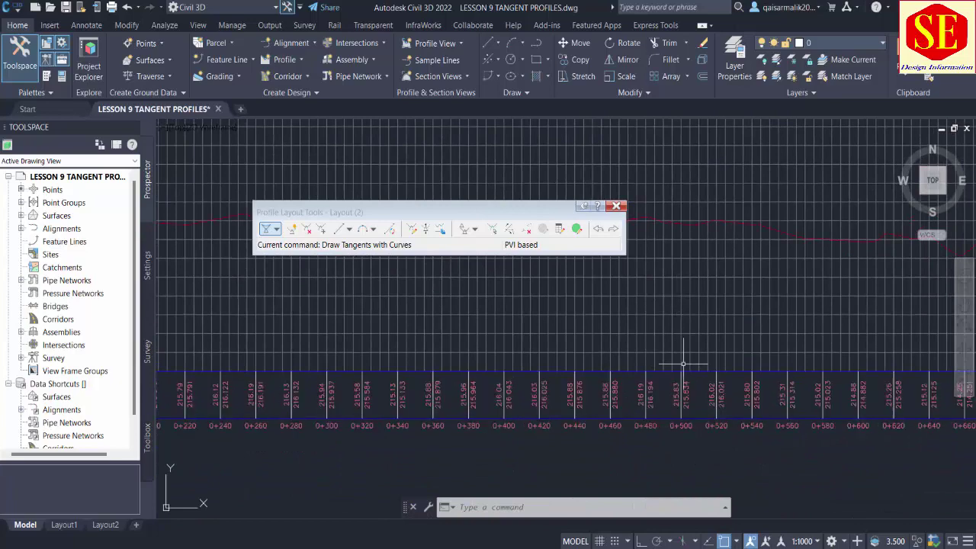
# - Select the design profile and stretch the crest curve grip to lengthen the curve
pyautogui.click(683, 284)
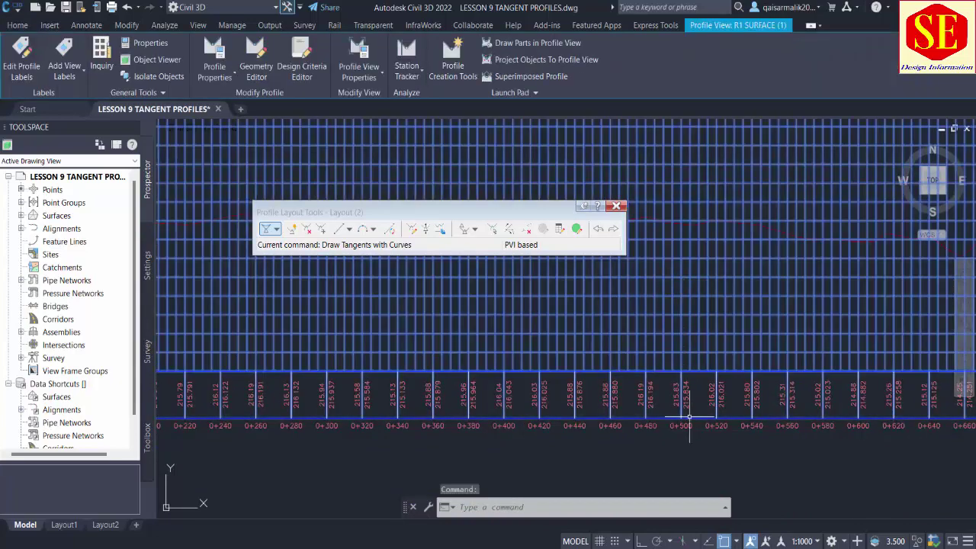
pyautogui.moveTo(688, 418)
pyautogui.mouseDown(button='middle')
pyautogui.moveTo(682, 323)
pyautogui.moveTo(686, 495)
pyautogui.mouseUp(button='middle')
pyautogui.press('Escape')
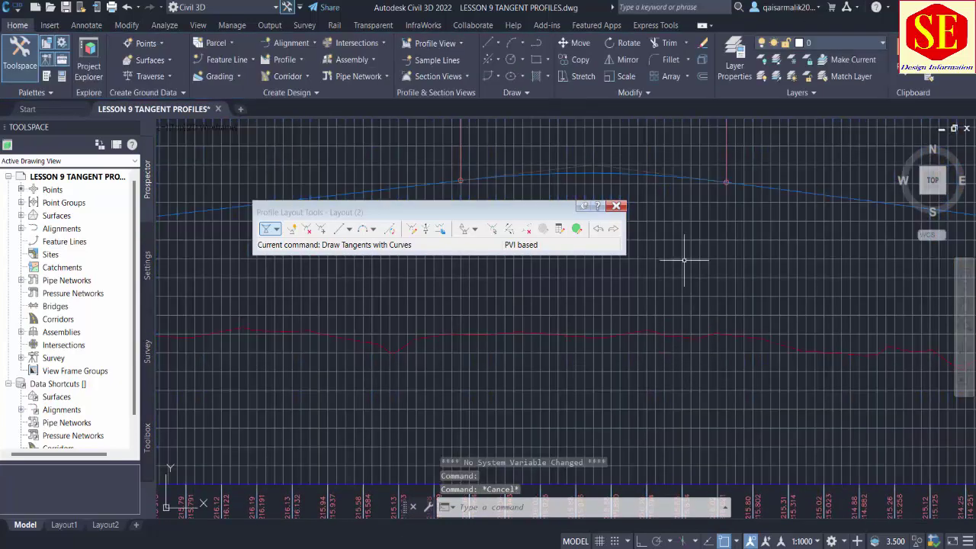
pyautogui.click(686, 181)
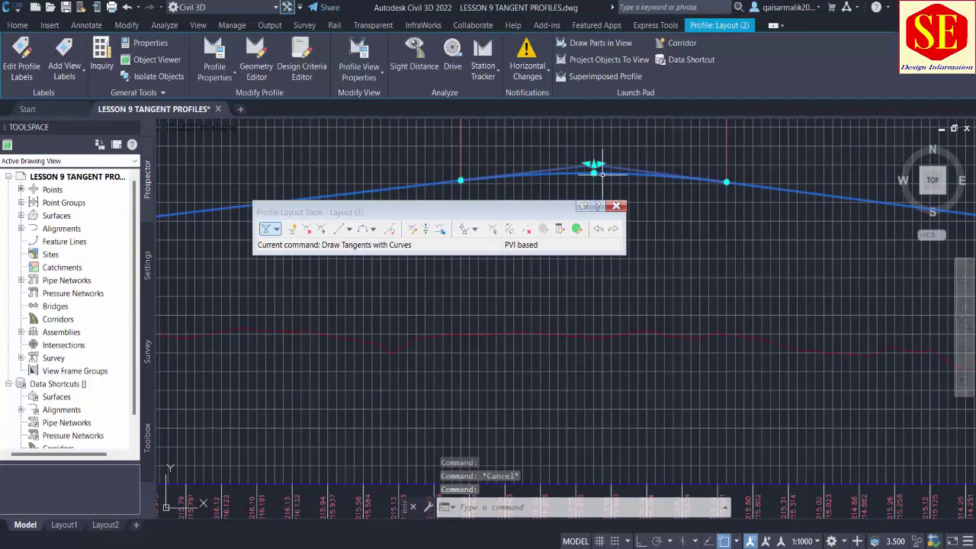
pyautogui.click(595, 172)
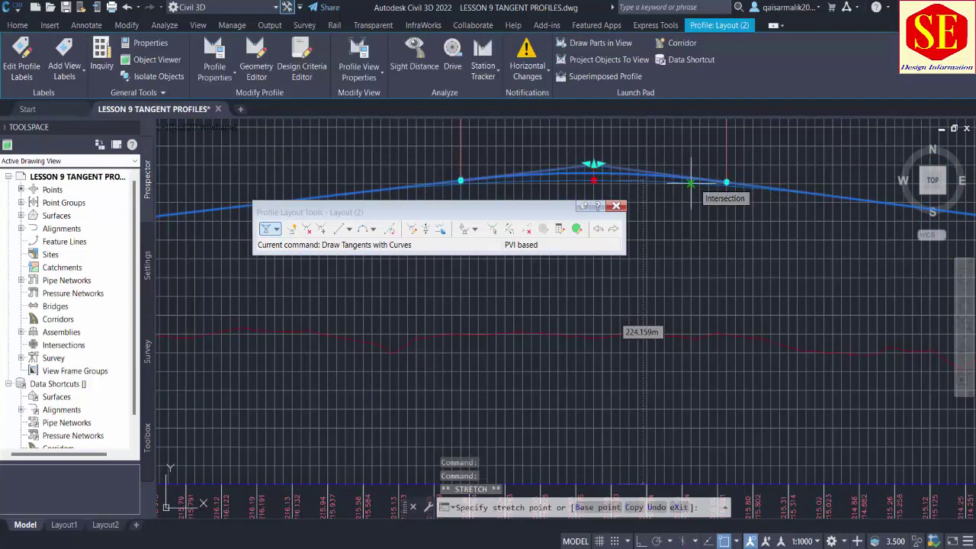
pyautogui.click(690, 183)
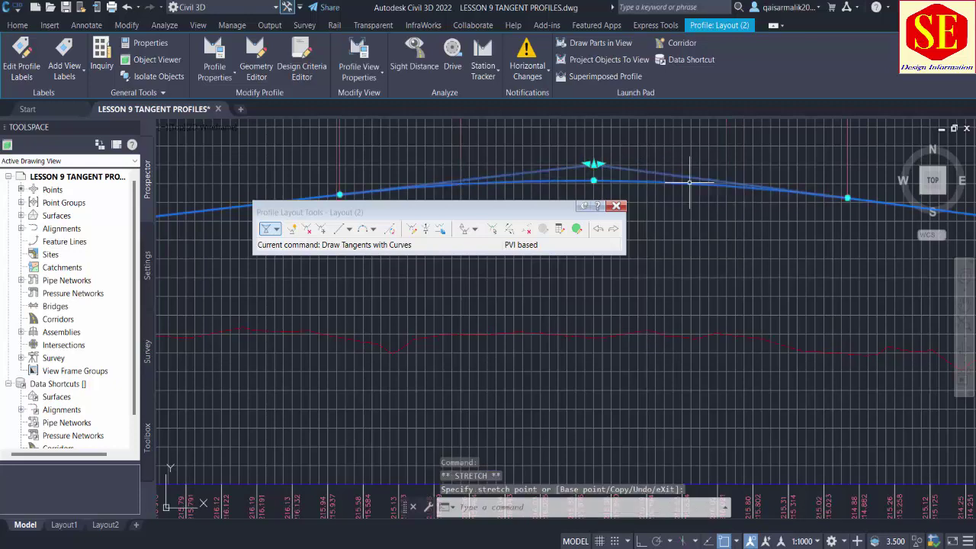
# - Move the crest PVI onto the tangent intersection point
pyautogui.click(594, 164)
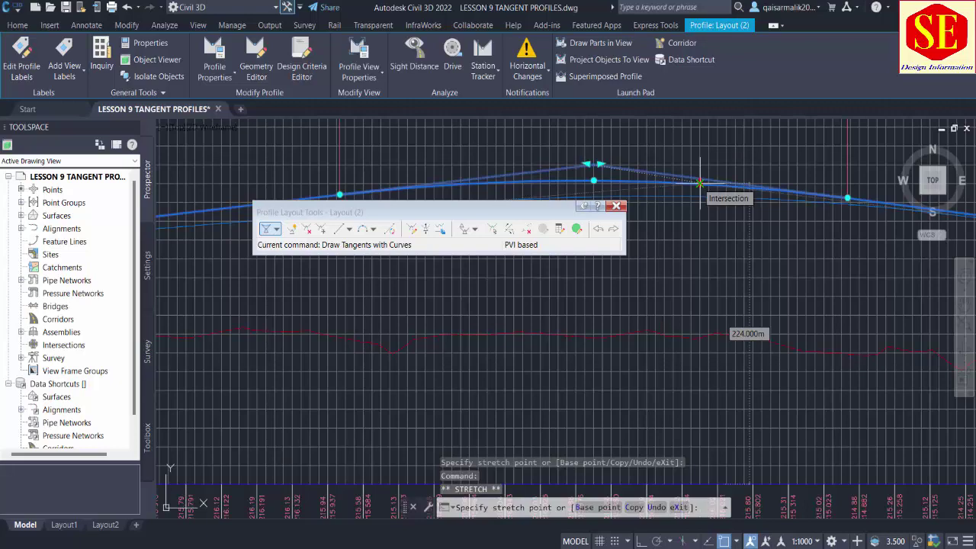
pyautogui.click(699, 183)
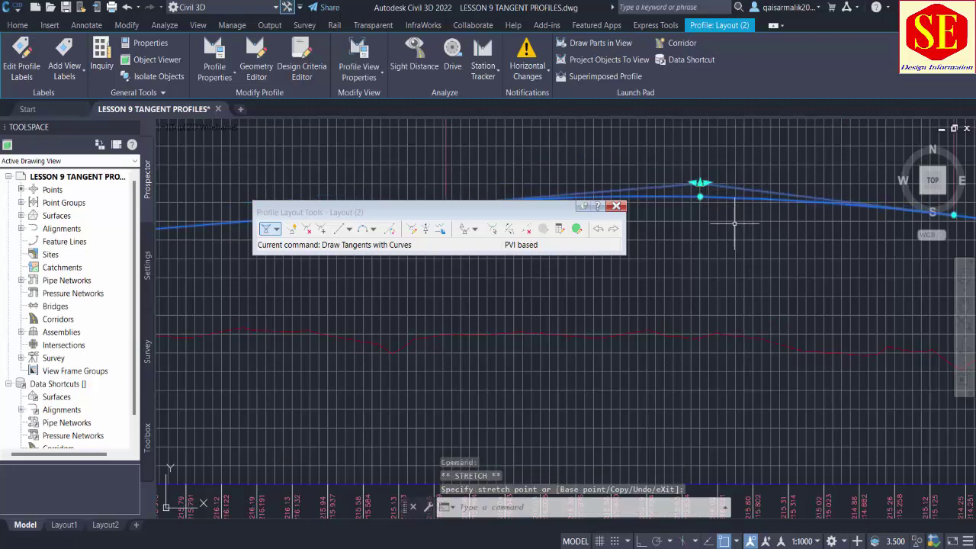
pyautogui.scroll(-3, 734, 223)
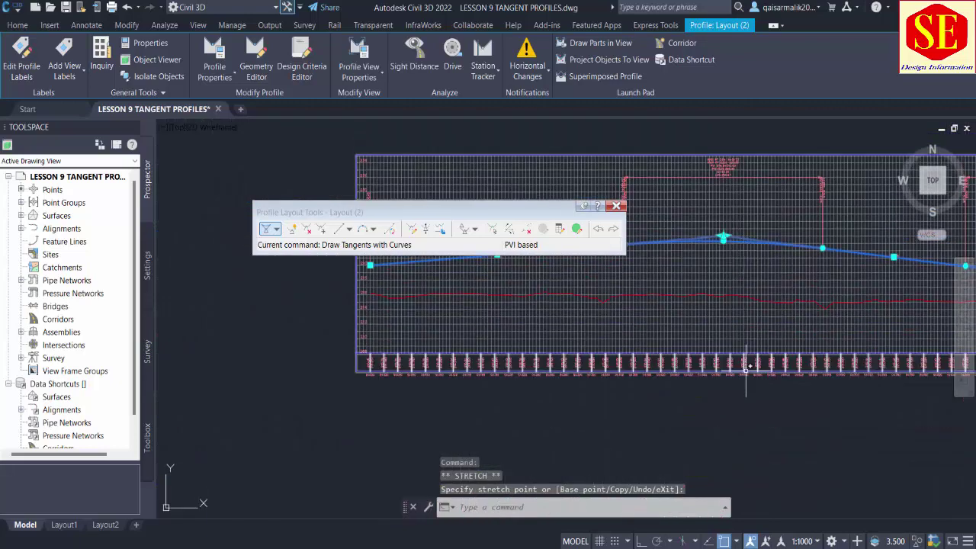
# - Zoom in on the crest PVI and raise it to elevation 228, then 229
pyautogui.scroll(3, 748, 366)
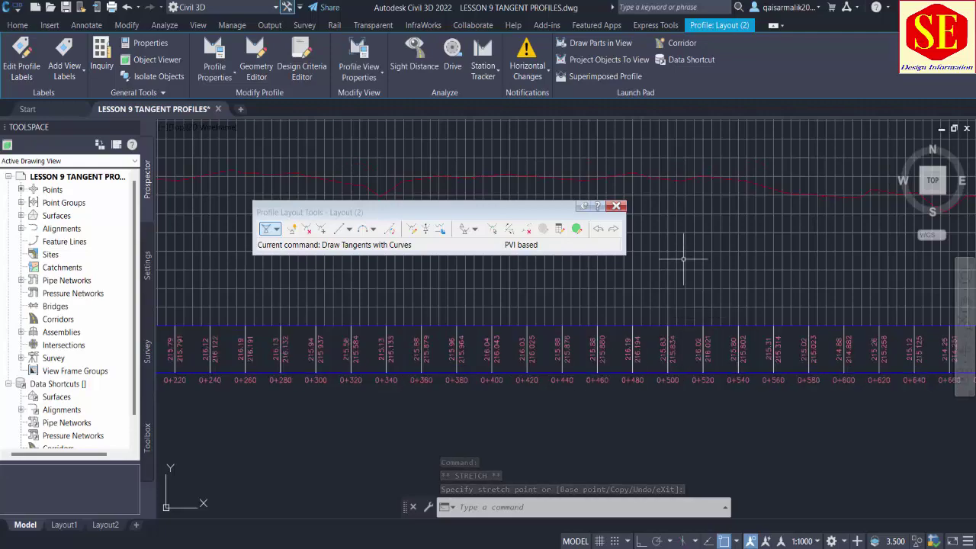
pyautogui.scroll(-3, 684, 259)
pyautogui.scroll(-4, 703, 233)
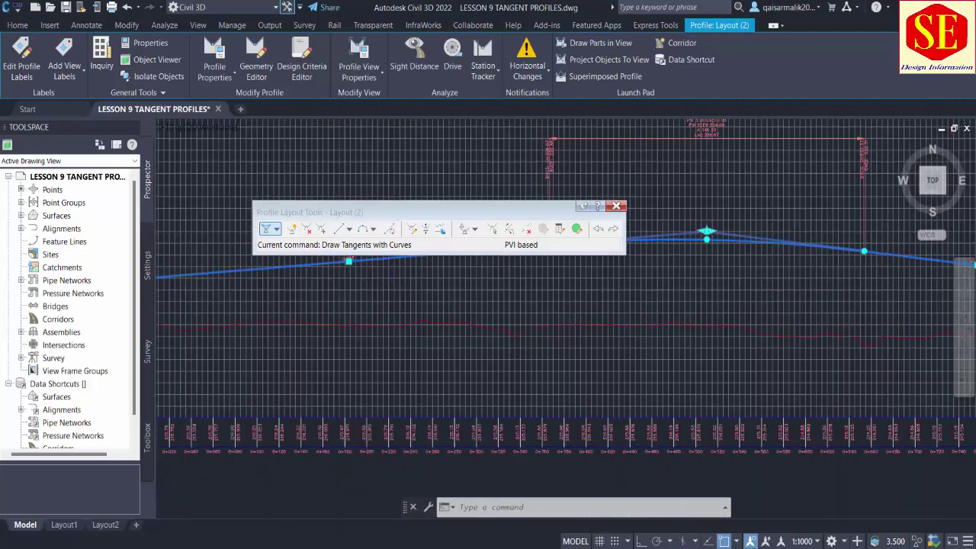
pyautogui.scroll(3, 746, 319)
pyautogui.scroll(2, 747, 319)
pyautogui.scroll(2, 751, 320)
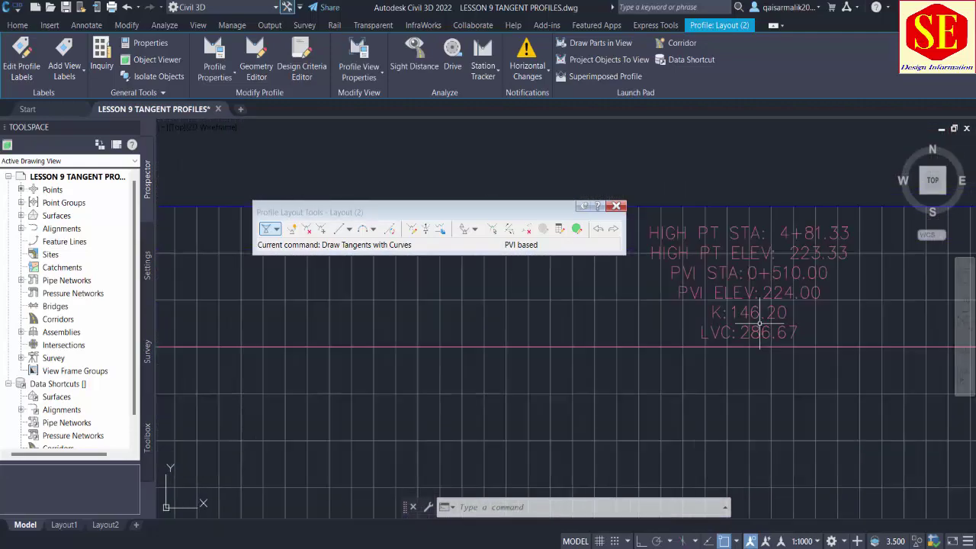
pyautogui.scroll(-5, 753, 248)
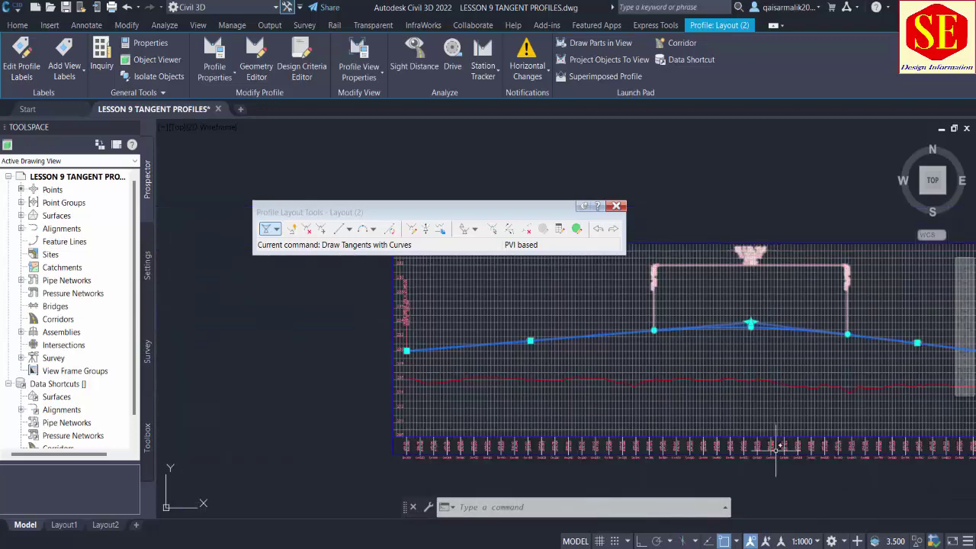
pyautogui.scroll(2, 772, 448)
pyautogui.scroll(3, 768, 447)
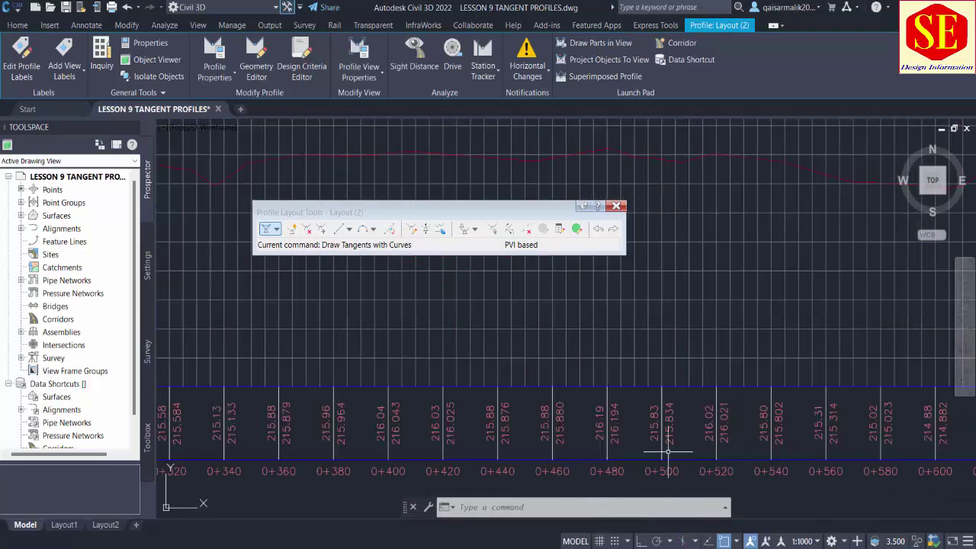
pyautogui.scroll(-5, 660, 434)
pyautogui.scroll(5, 668, 321)
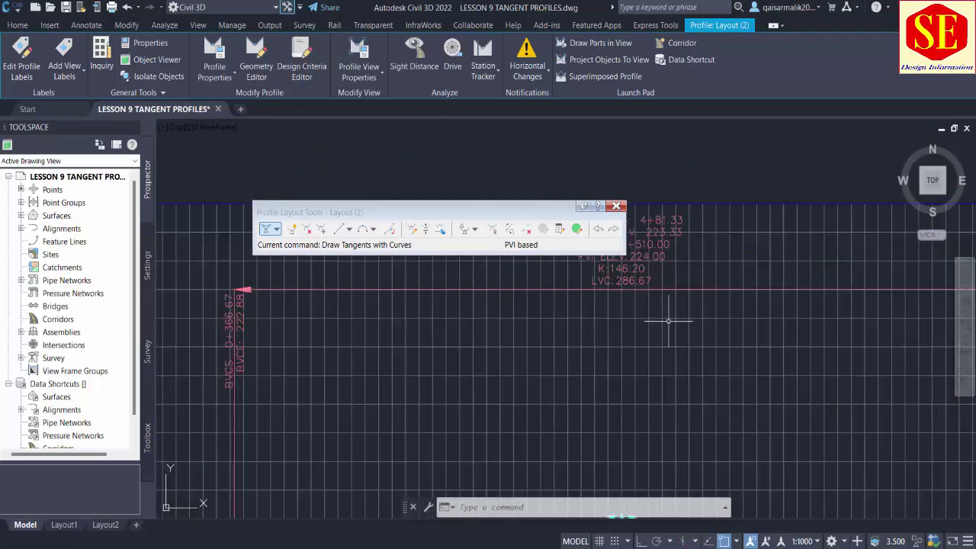
pyautogui.scroll(-2, 668, 321)
pyautogui.scroll(-1, 681, 303)
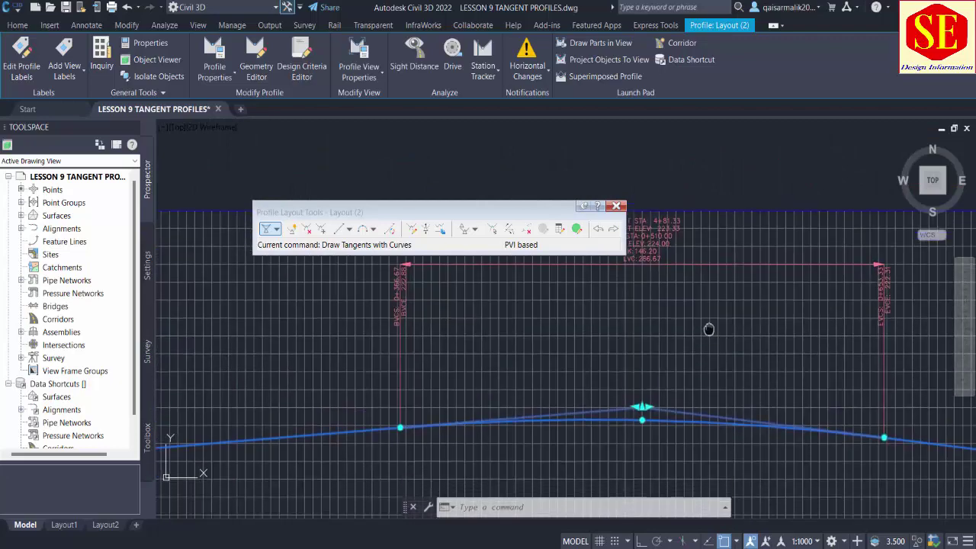
pyautogui.scroll(1, 668, 295)
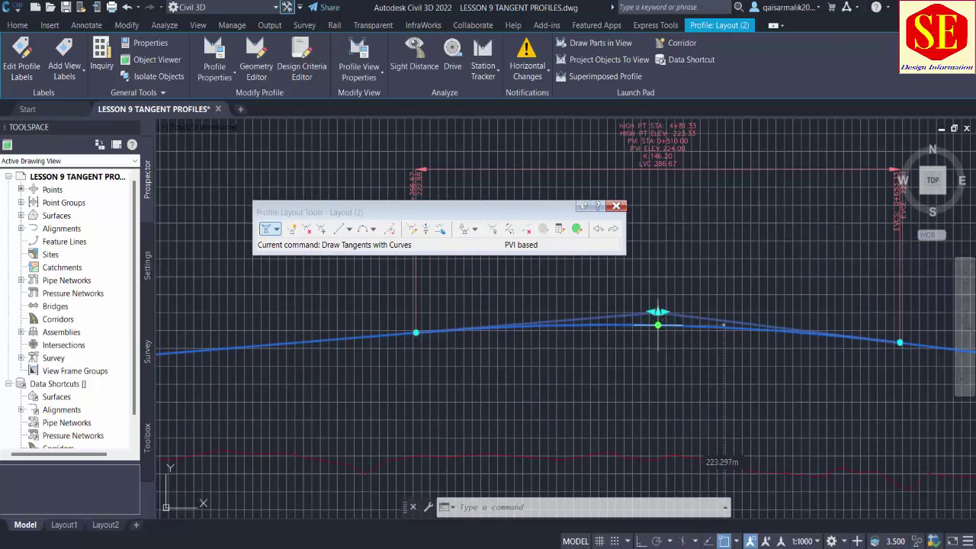
pyautogui.moveTo(658, 325); pyautogui.dragTo(665, 257)
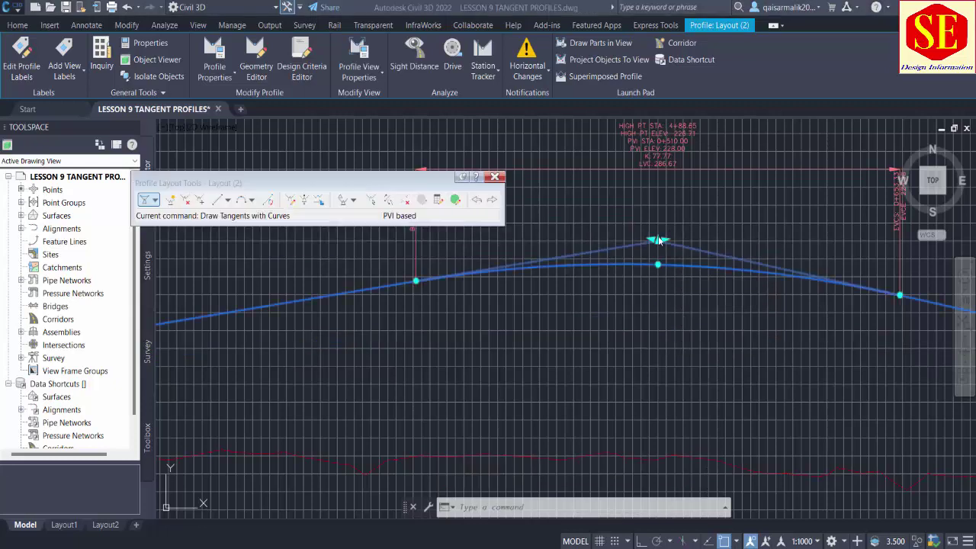
pyautogui.click(657, 240)
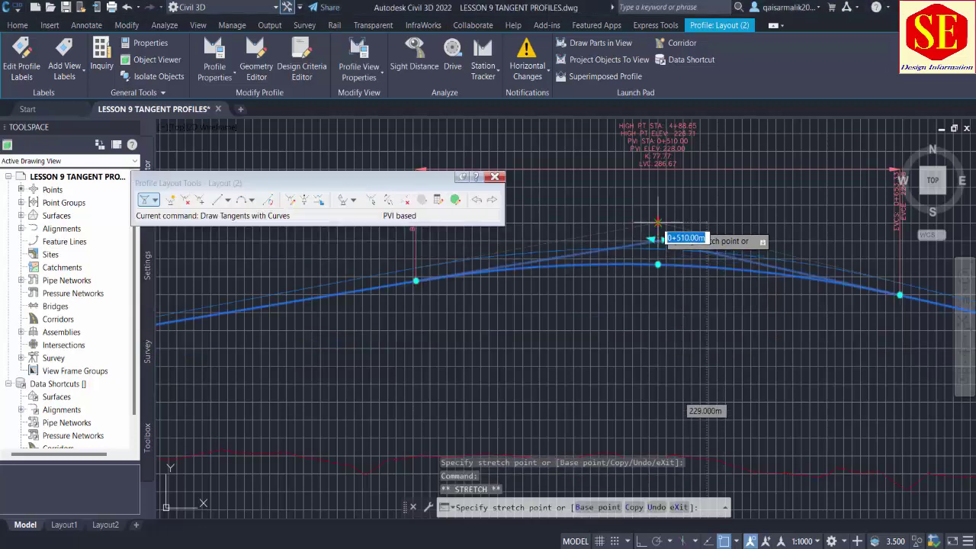
pyautogui.click(657, 222)
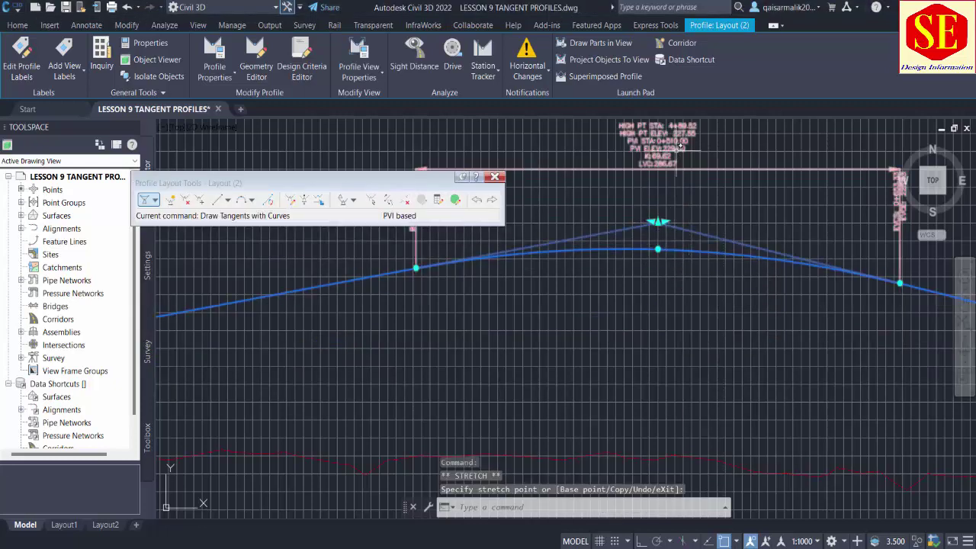
# - Raise the PVI to 231, then lower it to 220.00 at station 0+510 (K 1218.34)
pyautogui.scroll(2, 663, 142)
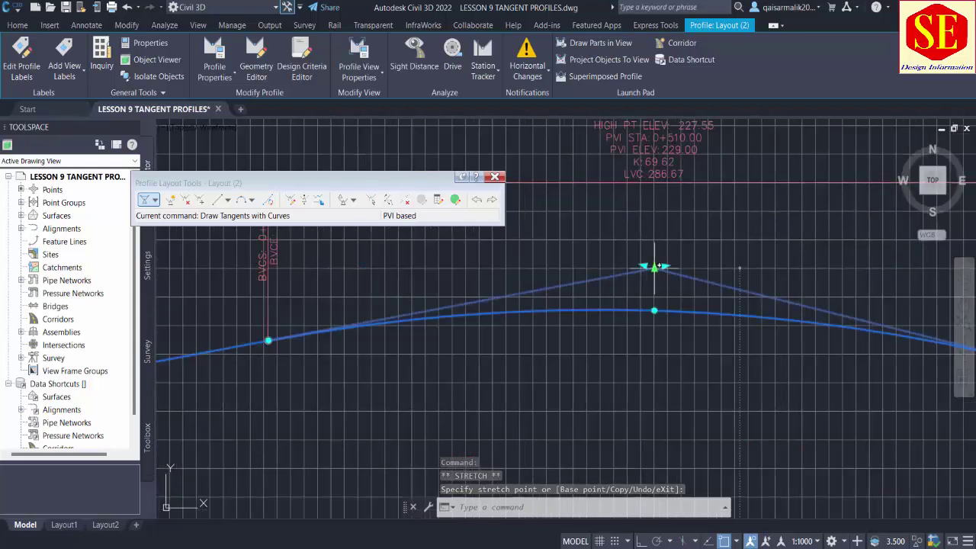
pyautogui.click(654, 265)
pyautogui.click(654, 209)
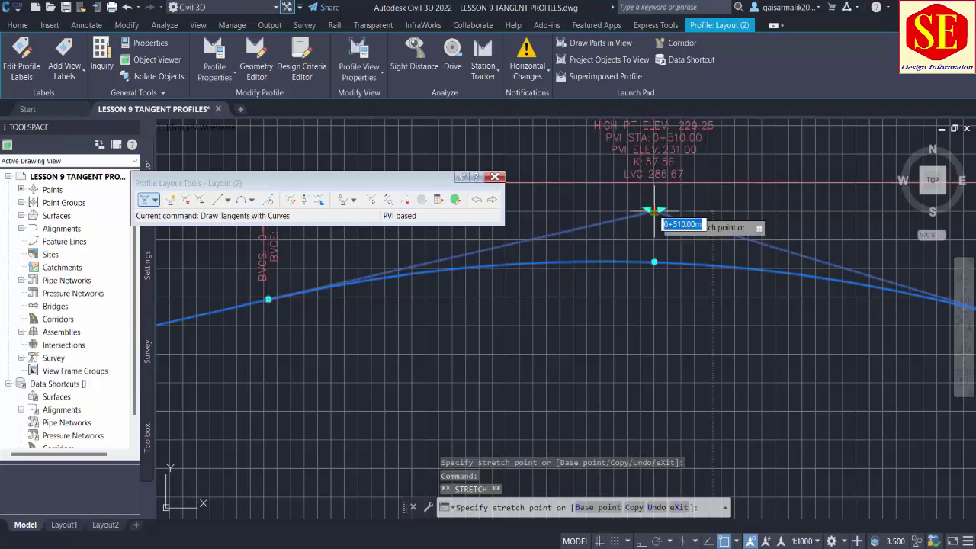
pyautogui.scroll(-2, 654, 210)
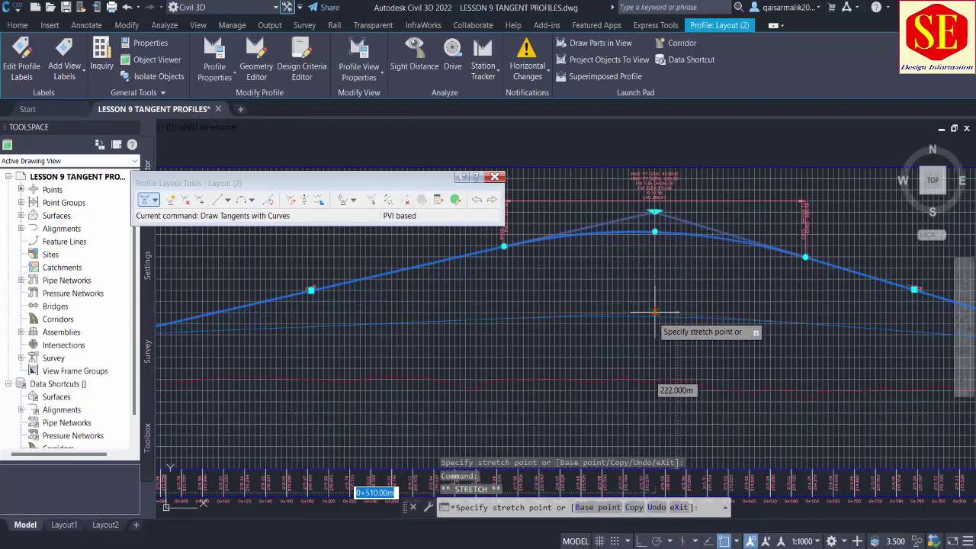
pyautogui.click(654, 334)
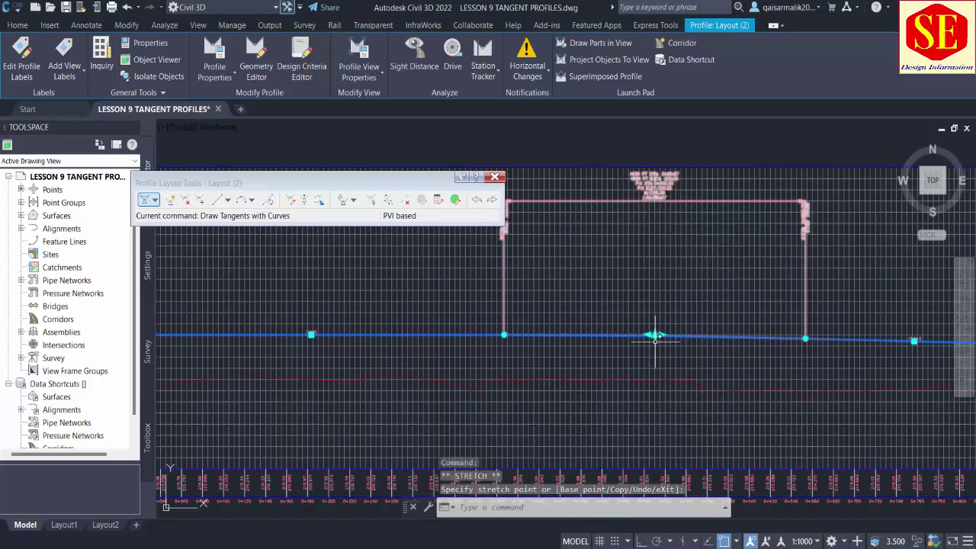
pyautogui.scroll(2, 662, 192)
pyautogui.scroll(2, 653, 185)
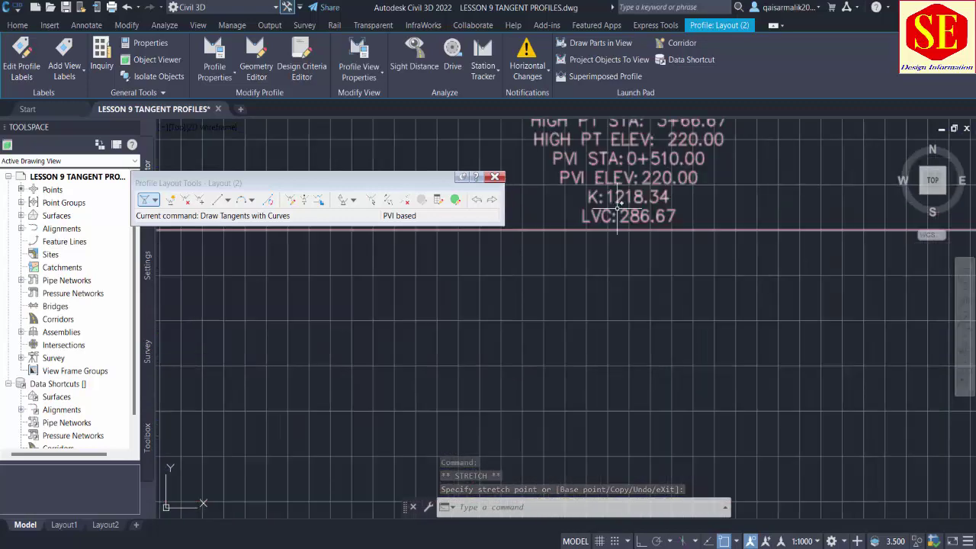
pyautogui.scroll(-1, 653, 184)
pyautogui.scroll(-3, 671, 191)
pyautogui.scroll(1, 678, 305)
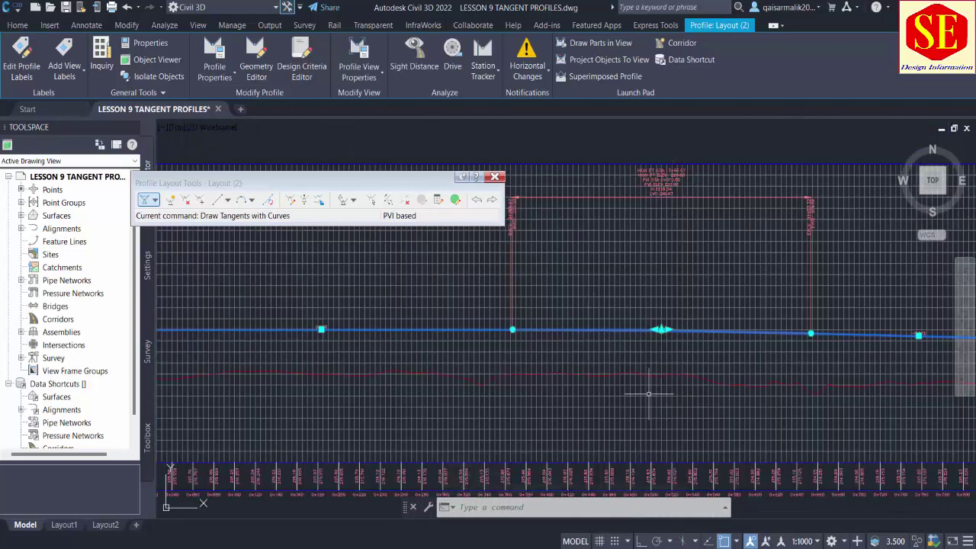
pyautogui.scroll(1, 694, 290)
pyautogui.scroll(2, 698, 287)
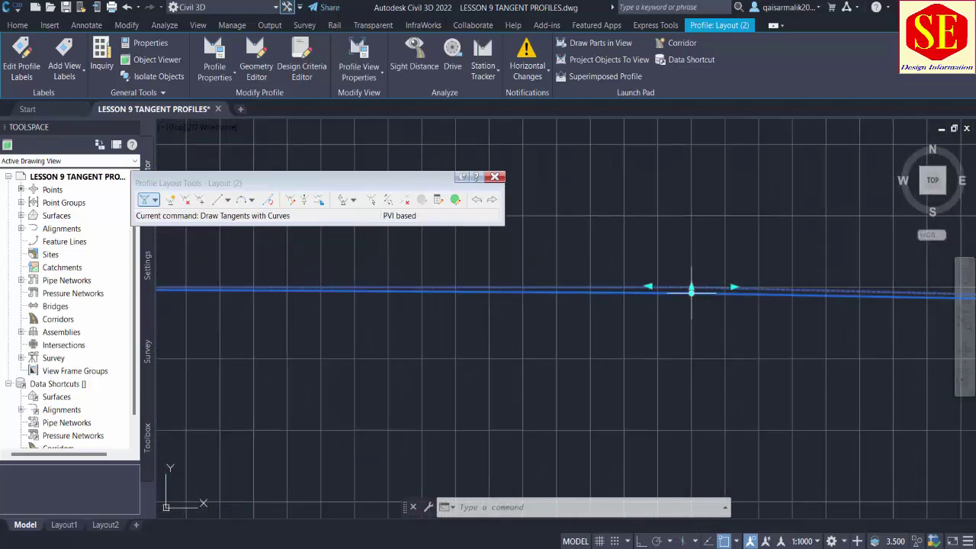
# - Drop the sag PVI at station 0+510 to elevation 218.00, giving a curve with K 456.88
pyautogui.click(691, 291)
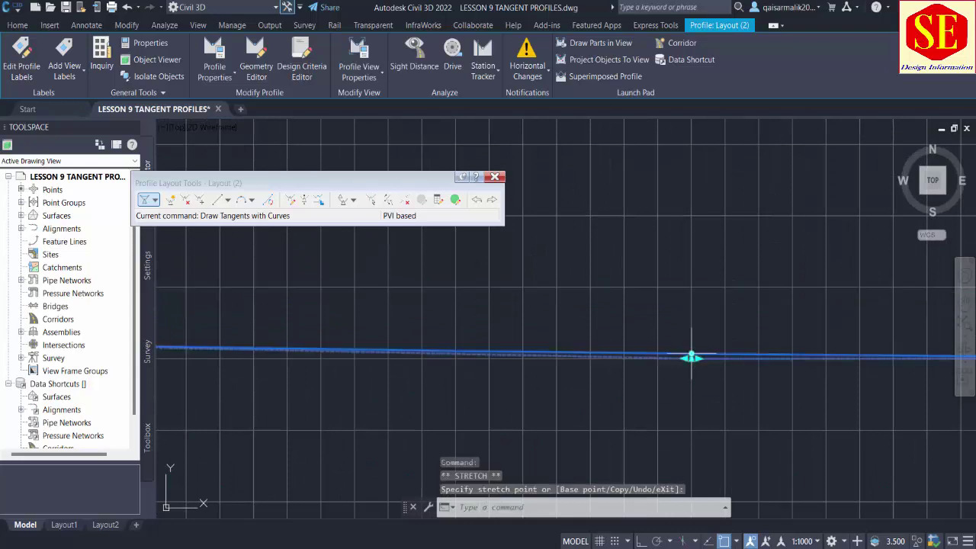
pyautogui.scroll(-1, 691, 357)
pyautogui.scroll(-1, 682, 315)
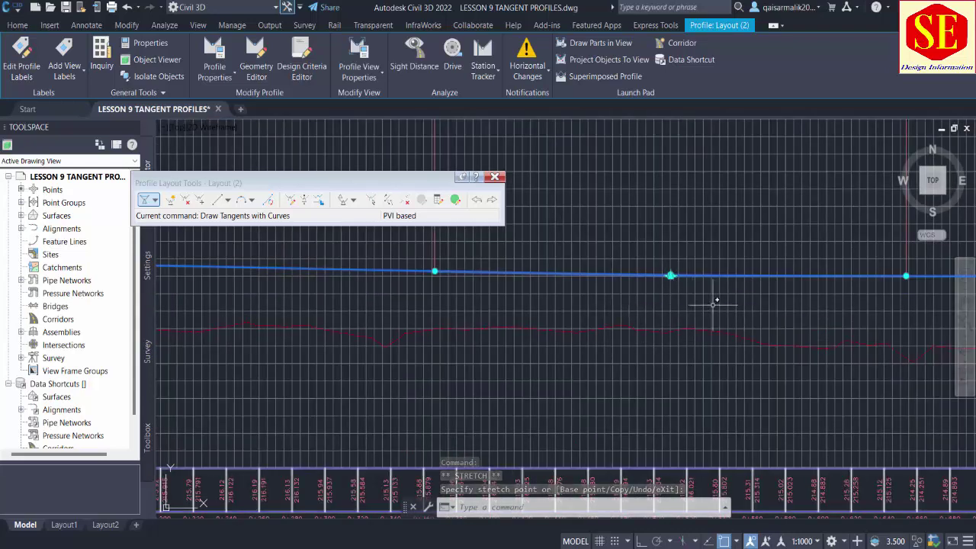
pyautogui.moveTo(683, 275); pyautogui.dragTo(672, 414, button='middle')
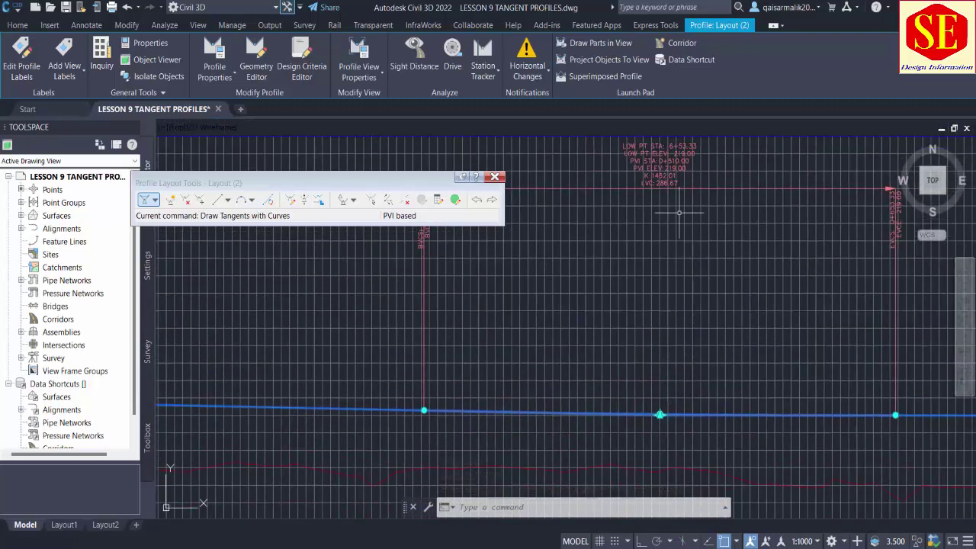
pyautogui.scroll(3, 636, 458)
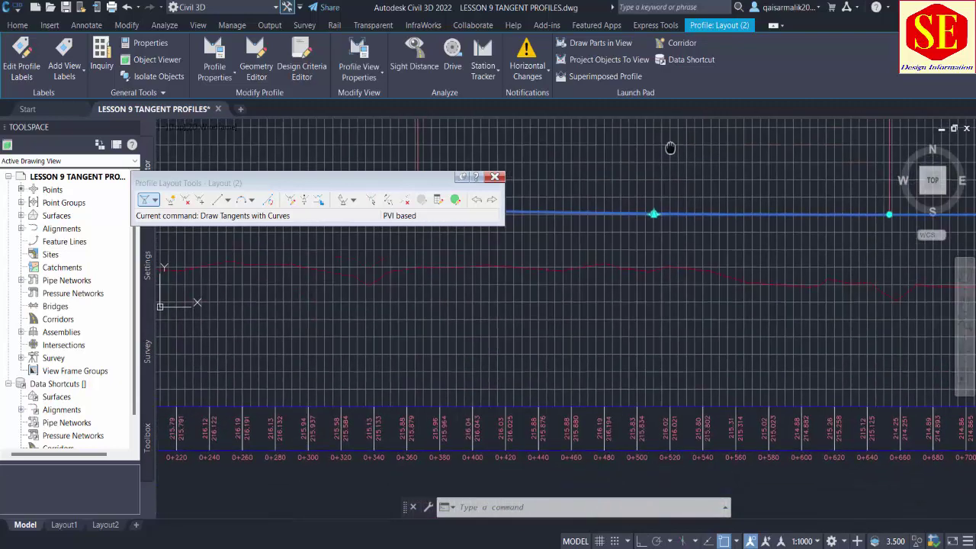
pyautogui.scroll(2, 637, 458)
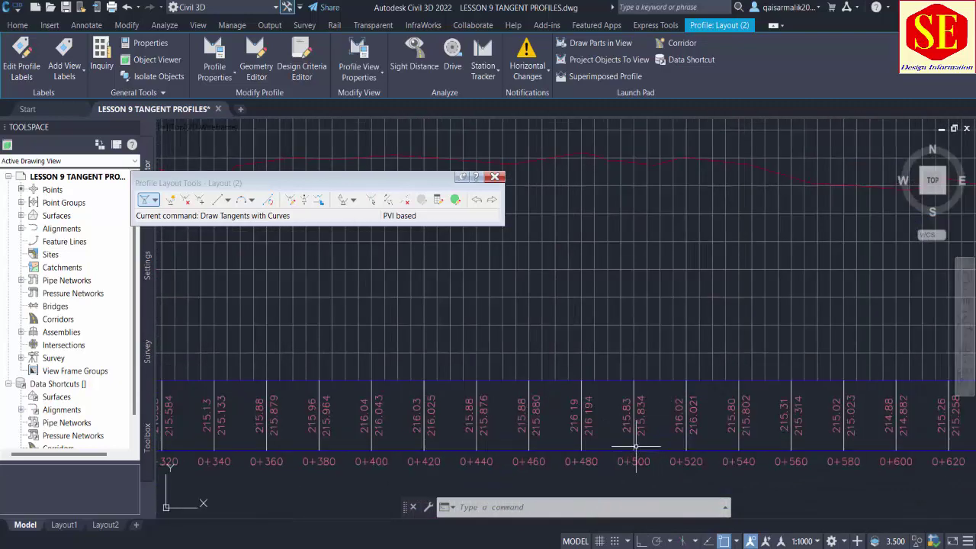
pyautogui.scroll(-3, 636, 446)
pyautogui.scroll(2, 648, 313)
pyautogui.scroll(2, 645, 301)
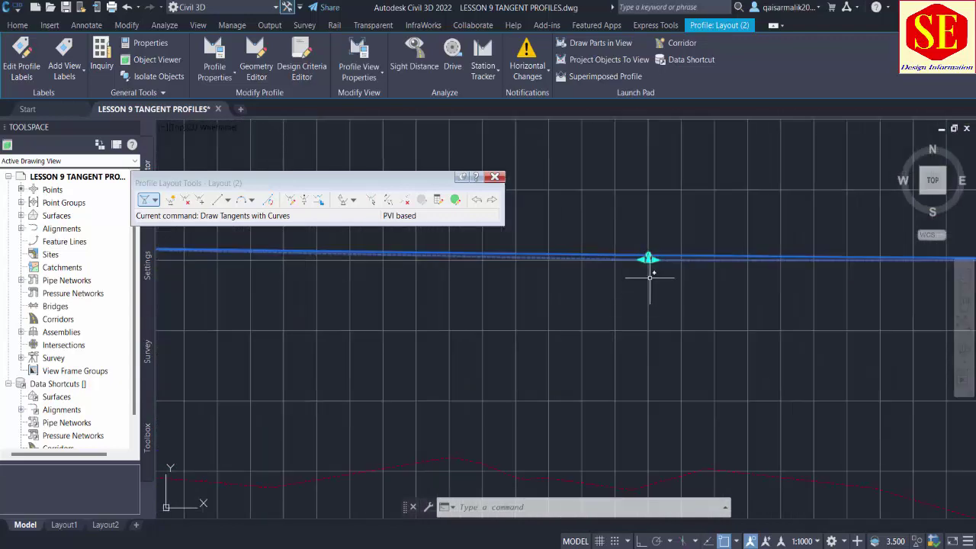
pyautogui.click(648, 257)
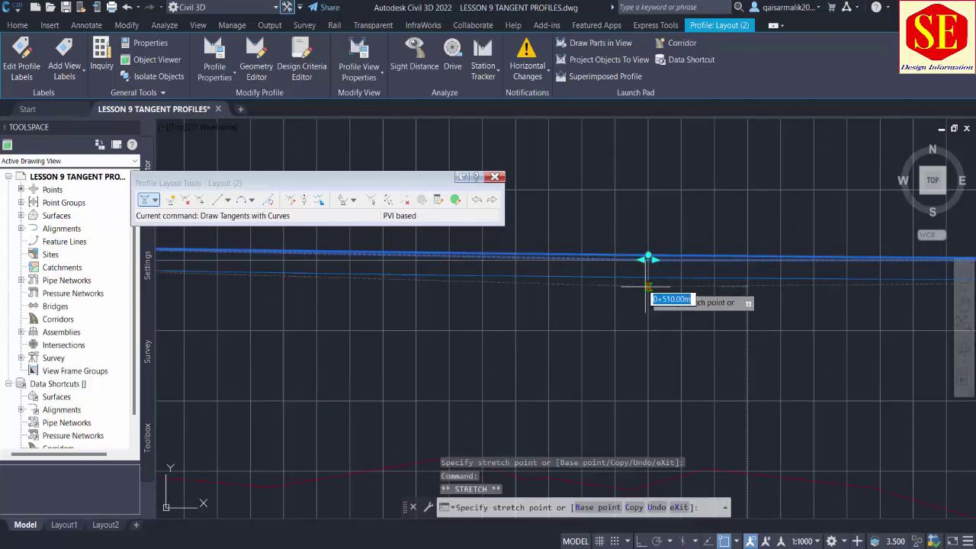
pyautogui.click(648, 329)
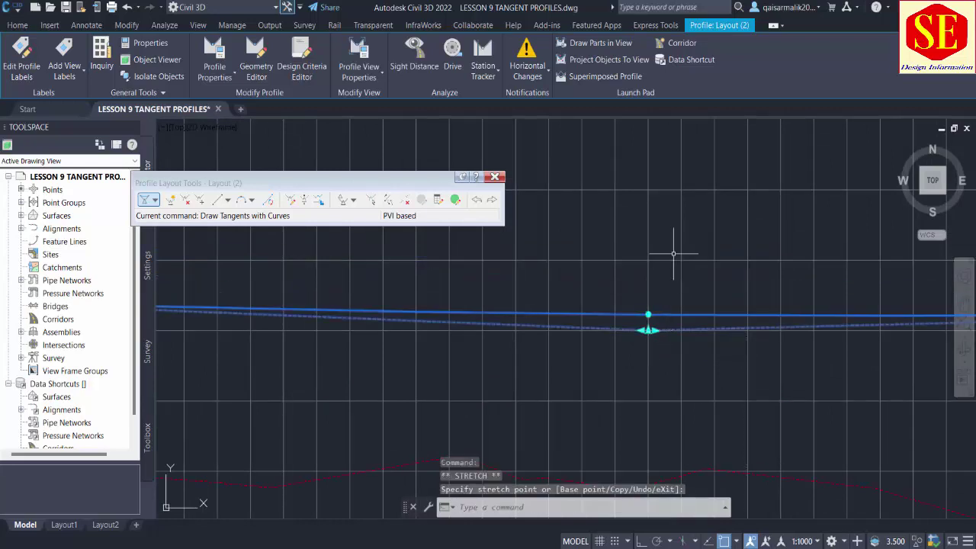
pyautogui.scroll(-3, 547, 291)
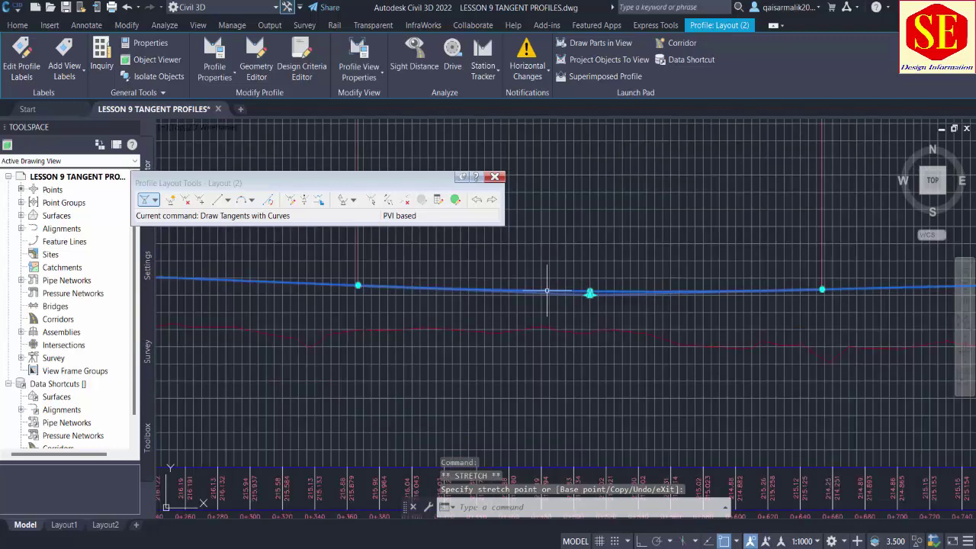
pyautogui.scroll(2, 546, 291)
pyautogui.scroll(2, 572, 229)
pyautogui.scroll(3, 623, 257)
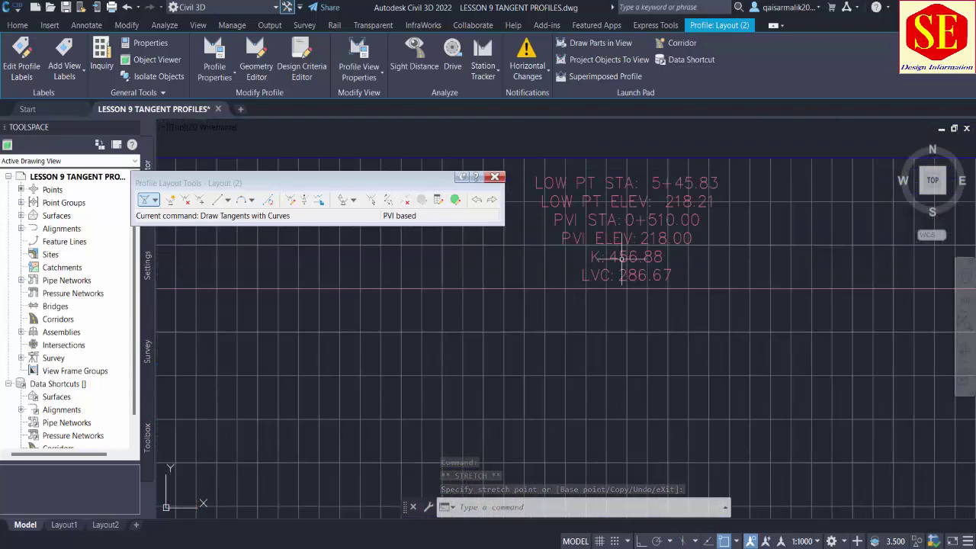
pyautogui.scroll(-5, 644, 237)
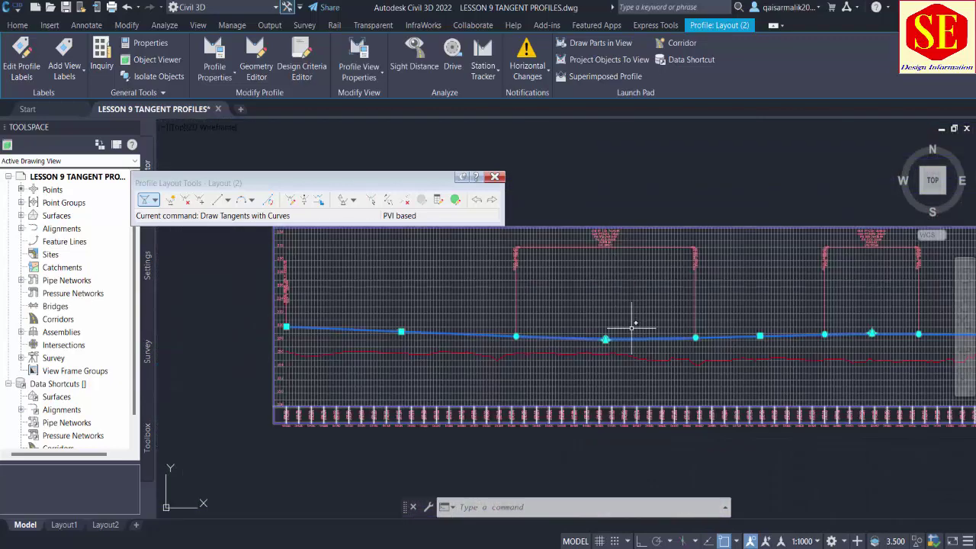
# - Raise the crest PVI at station 0+925 to a higher elevation
pyautogui.scroll(-1, 580, 352)
pyautogui.scroll(4, 641, 324)
pyautogui.scroll(4, 716, 346)
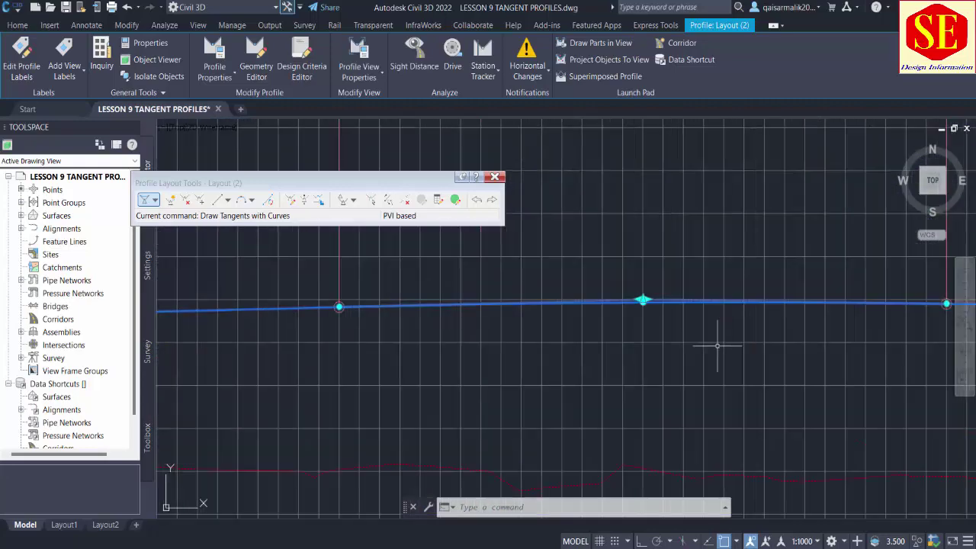
pyautogui.scroll(3, 682, 283)
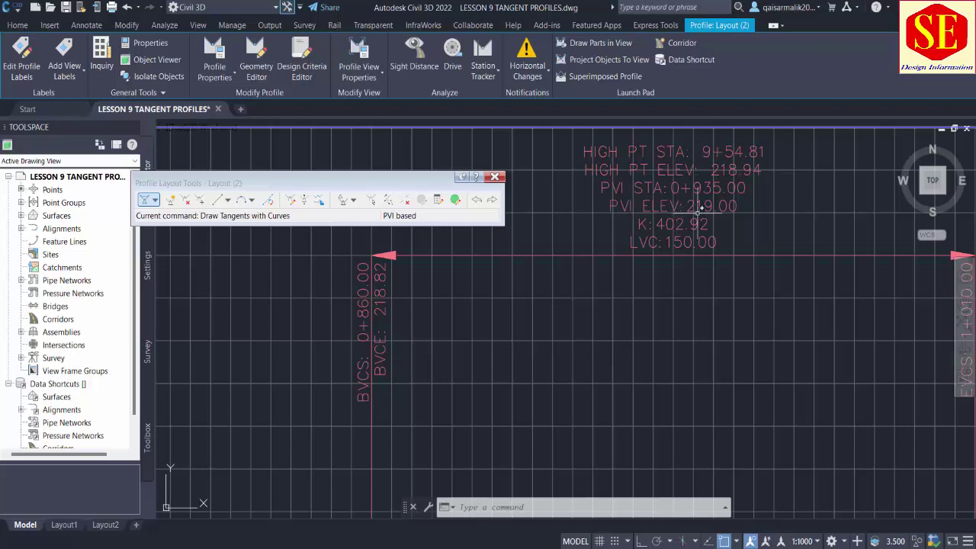
pyautogui.scroll(-3, 709, 290)
pyautogui.scroll(3, 696, 370)
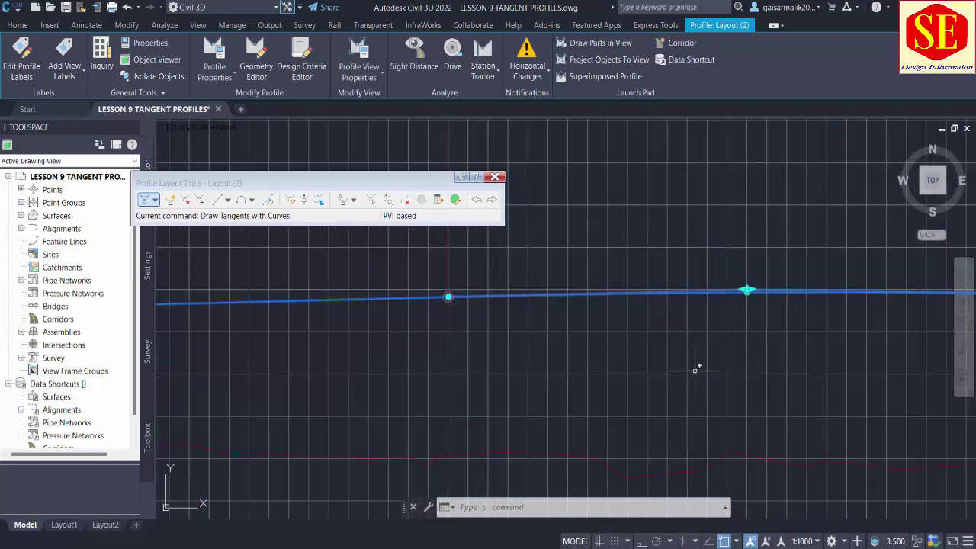
pyautogui.click(748, 289)
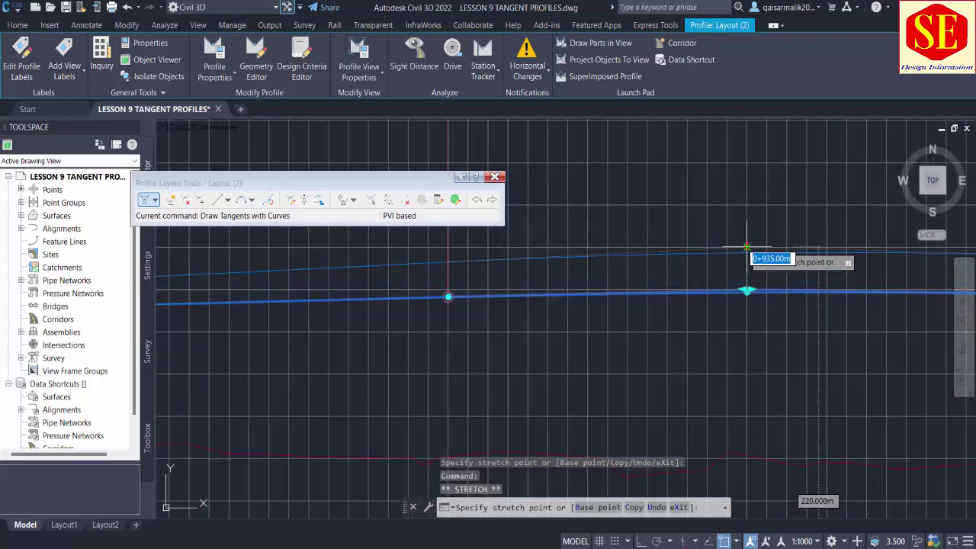
pyautogui.click(747, 248)
# - Re-center on the crest PVI and set it at 221.50, giving a 190.00 vertical curve
pyautogui.scroll(-2, 688, 328)
pyautogui.scroll(2, 693, 301)
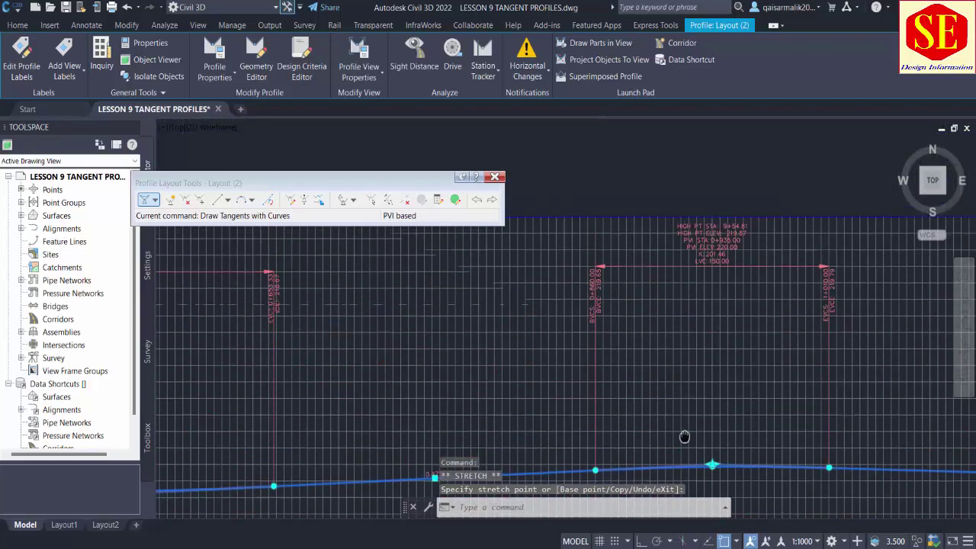
pyautogui.scroll(1, 687, 427)
pyautogui.scroll(1, 692, 266)
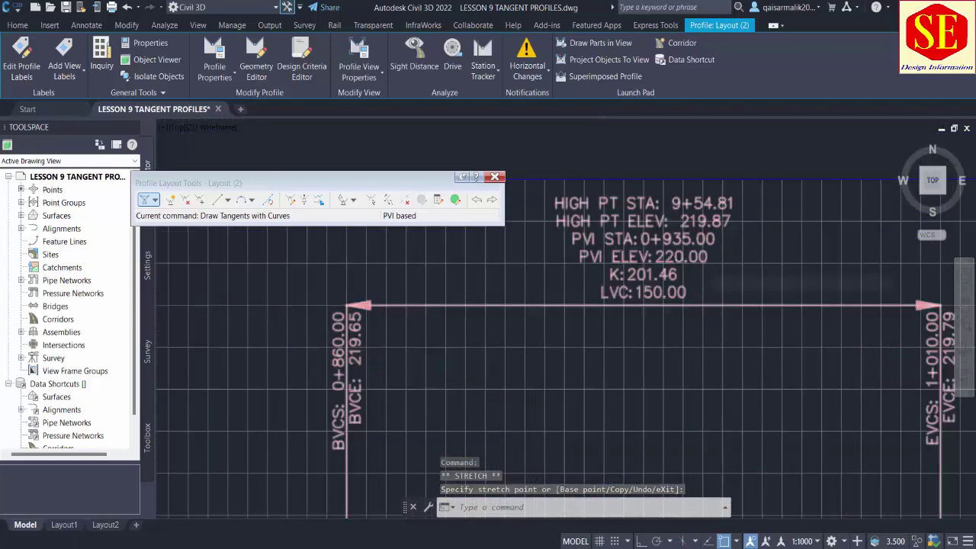
pyautogui.scroll(-1, 687, 328)
pyautogui.scroll(1, 675, 381)
pyautogui.scroll(1, 686, 468)
pyautogui.scroll(1, 686, 481)
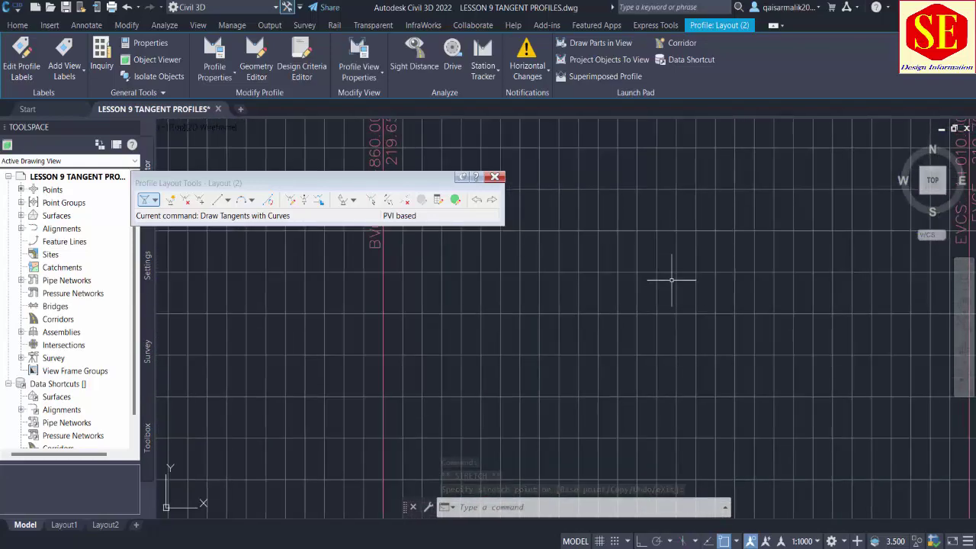
pyautogui.scroll(-1, 671, 280)
pyautogui.scroll(1, 664, 323)
pyautogui.scroll(1, 706, 219)
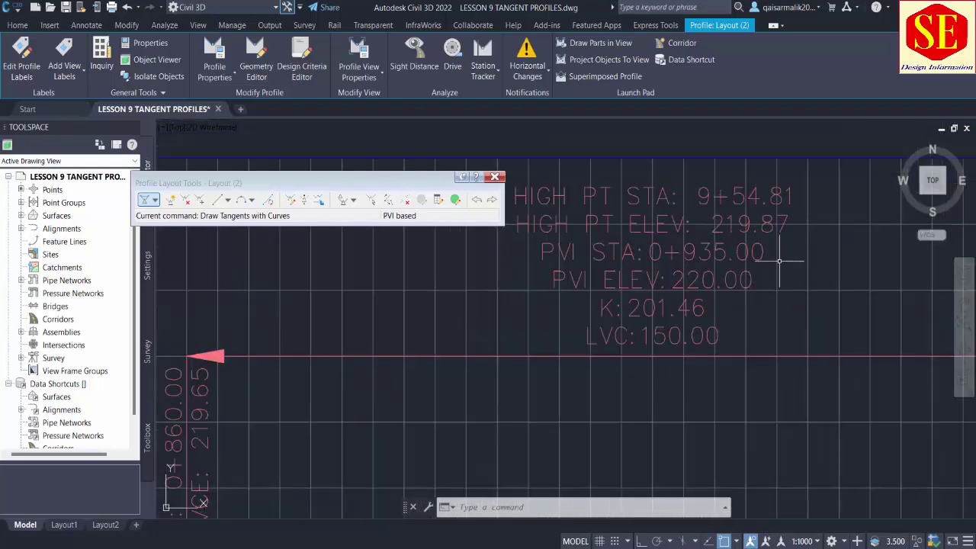
pyautogui.scroll(-2, 779, 261)
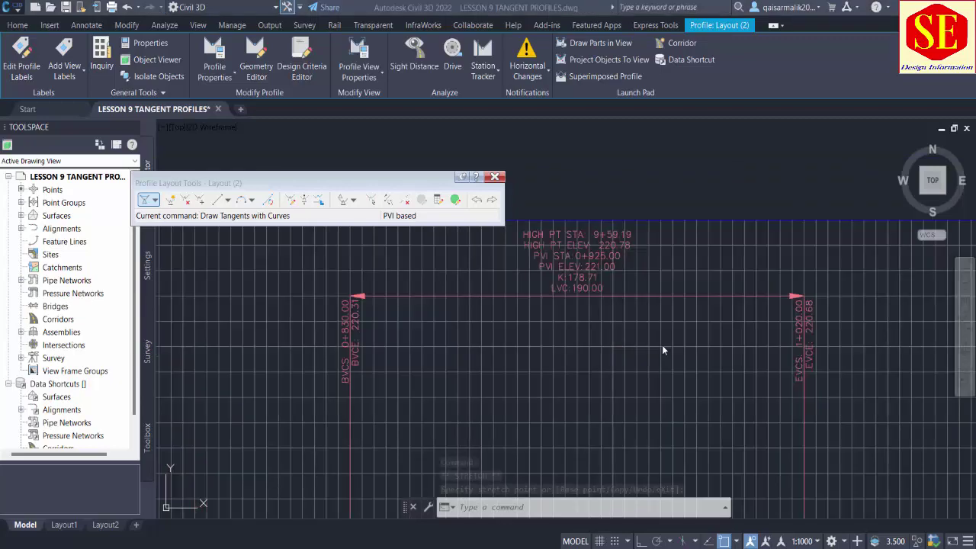
pyautogui.scroll(-2, 602, 228)
pyautogui.scroll(1, 592, 308)
pyautogui.moveTo(607, 328); pyautogui.dragTo(607, 397, button='middle')
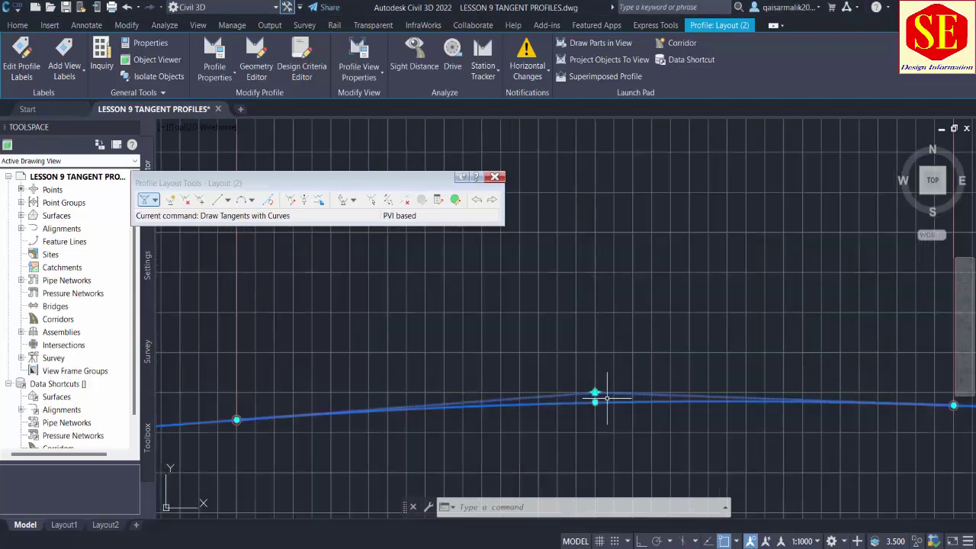
pyautogui.scroll(3, 606, 394)
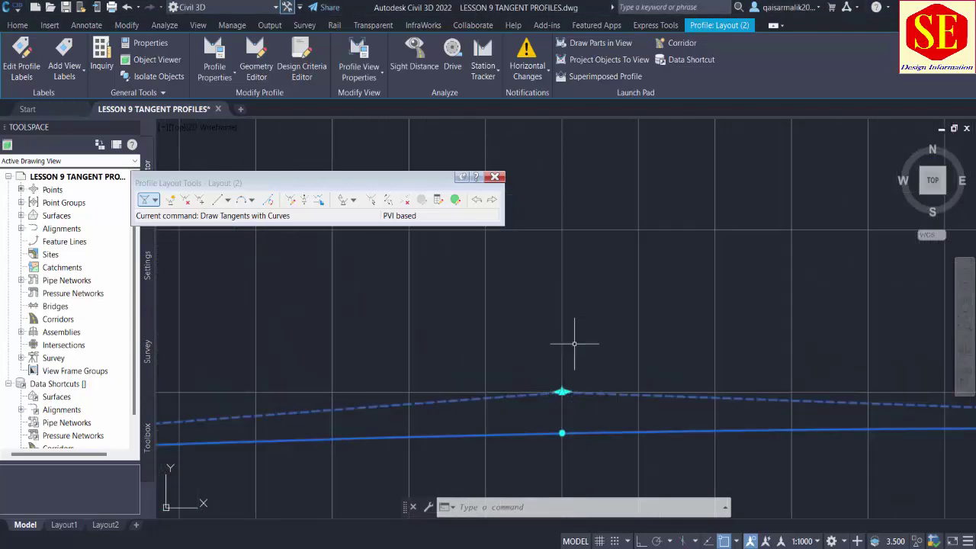
pyautogui.click(562, 392)
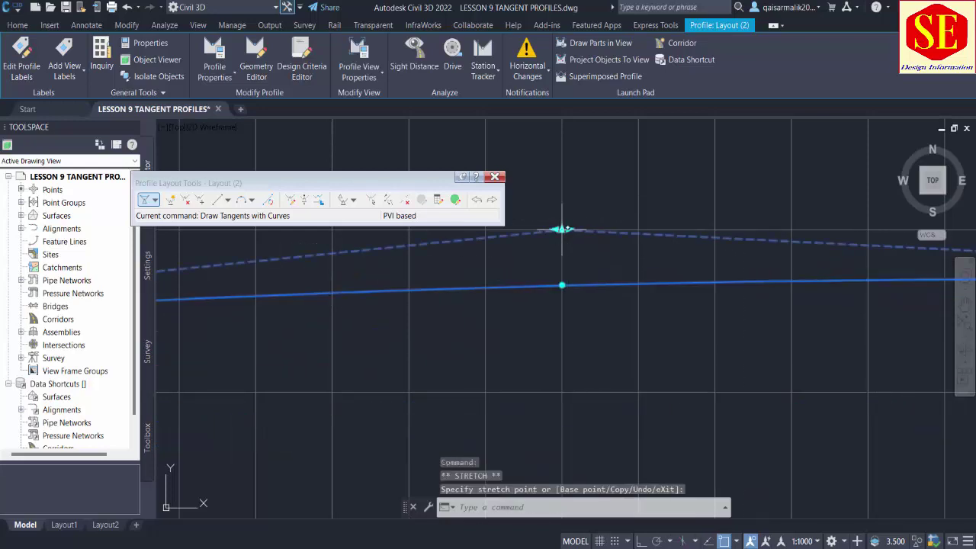
pyautogui.click(562, 311)
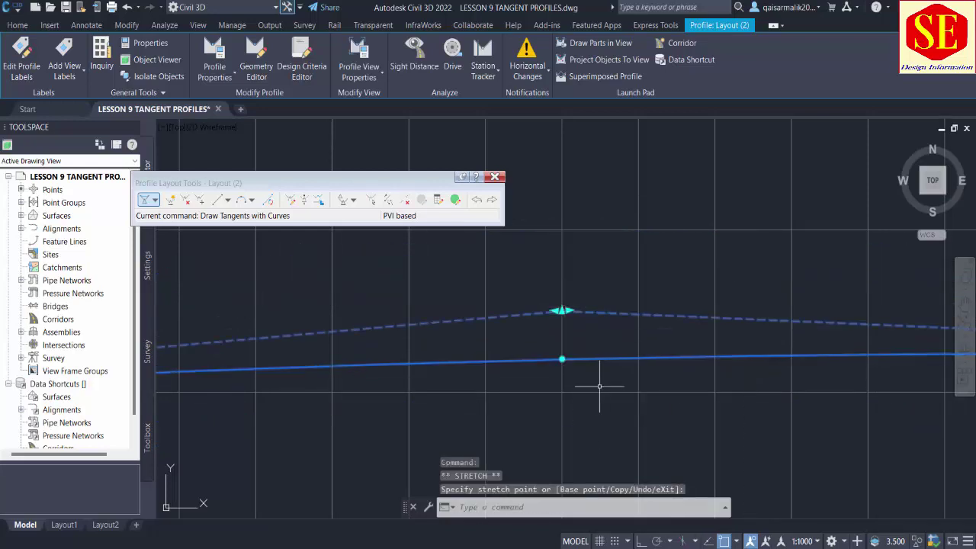
pyautogui.scroll(-5, 600, 387)
# - End grip editing and pan across the profile view to read the crest, left and third curve labels
pyautogui.press('Escape')
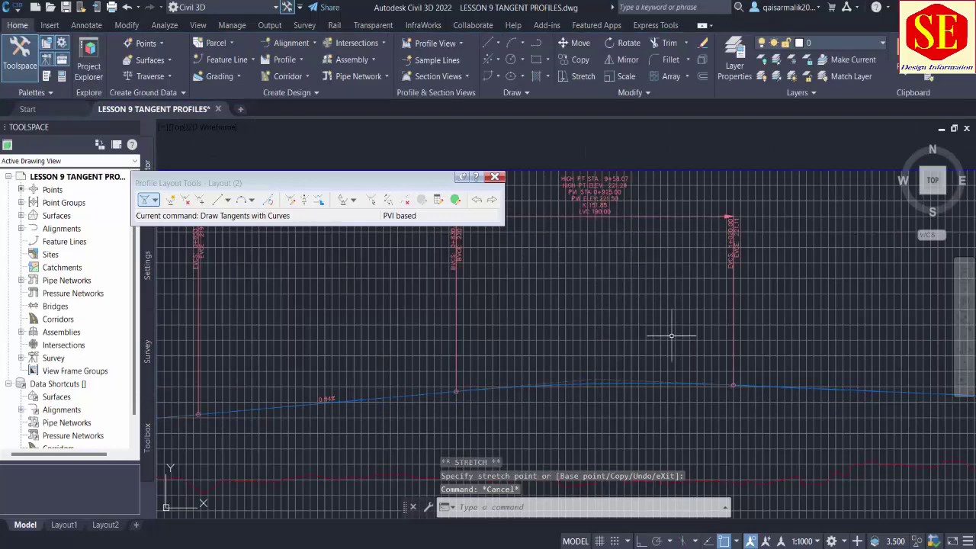
pyautogui.scroll(2, 703, 388)
pyautogui.moveTo(684, 277); pyautogui.dragTo(713, 311, button='middle')
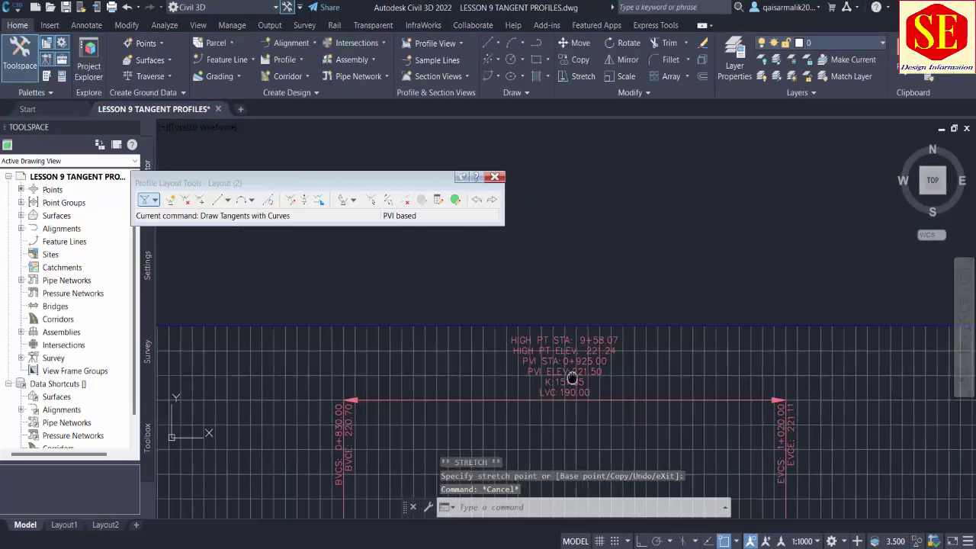
pyautogui.scroll(3, 556, 373)
pyautogui.scroll(-1, 558, 371)
pyautogui.scroll(-3, 558, 371)
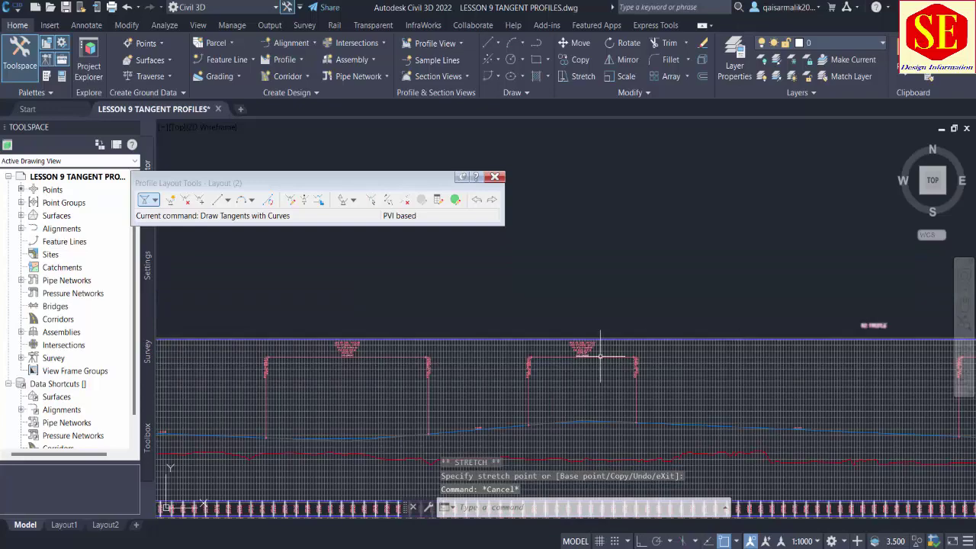
pyautogui.scroll(2, 322, 360)
pyautogui.scroll(2, 394, 328)
pyautogui.scroll(-3, 394, 327)
pyautogui.scroll(-2, 675, 355)
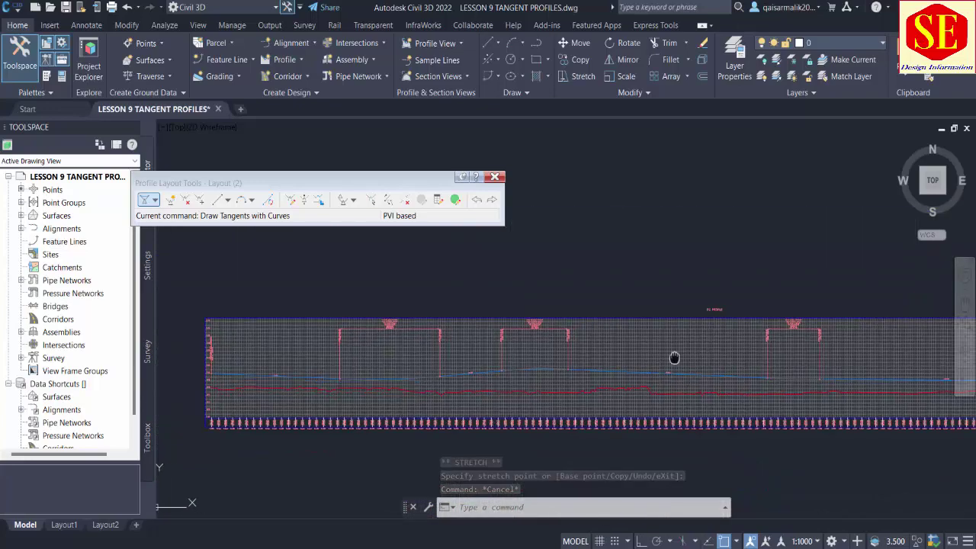
pyautogui.scroll(3, 587, 312)
pyautogui.moveTo(791, 411); pyautogui.dragTo(468, 305, button='middle')
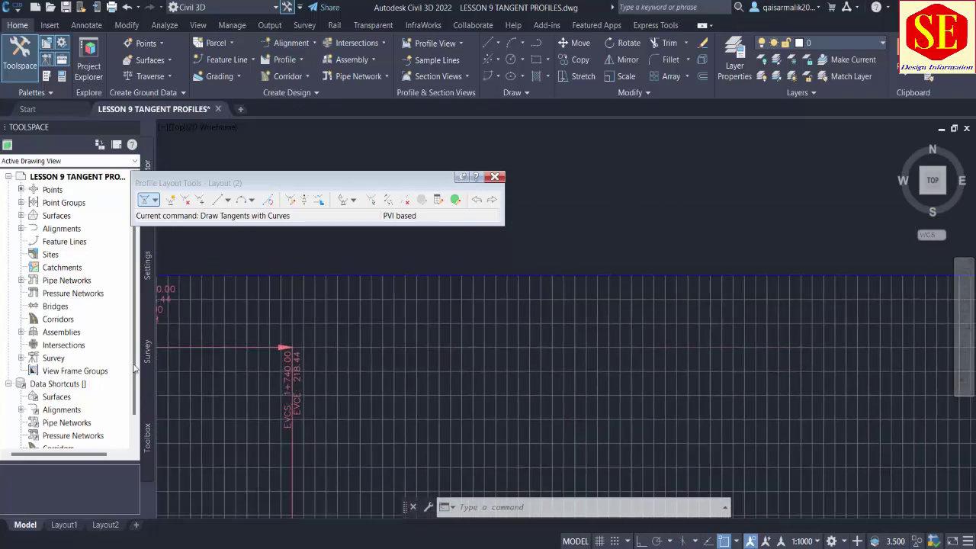
pyautogui.scroll(-3, 687, 366)
pyautogui.scroll(3, 751, 375)
pyautogui.scroll(1, 757, 367)
pyautogui.scroll(-2, 757, 367)
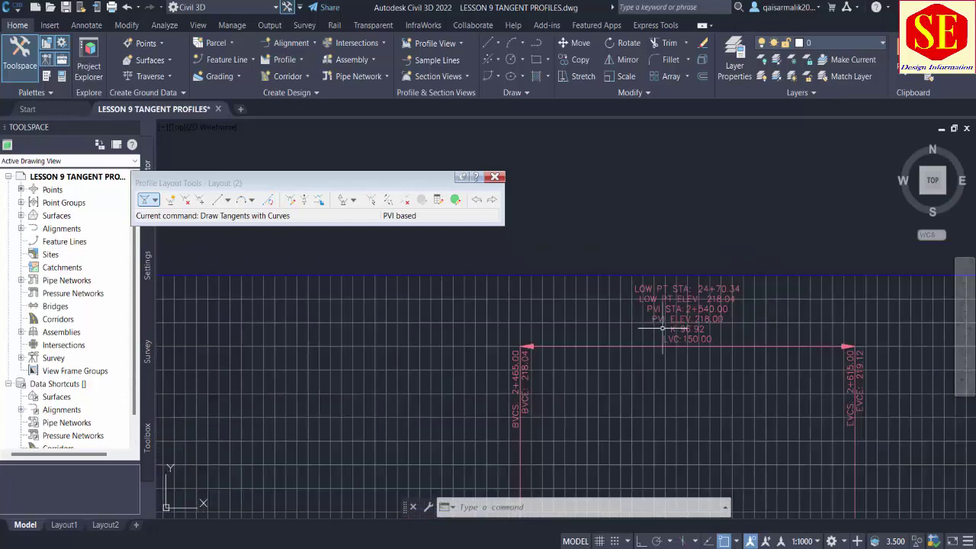
pyautogui.scroll(-2, 710, 354)
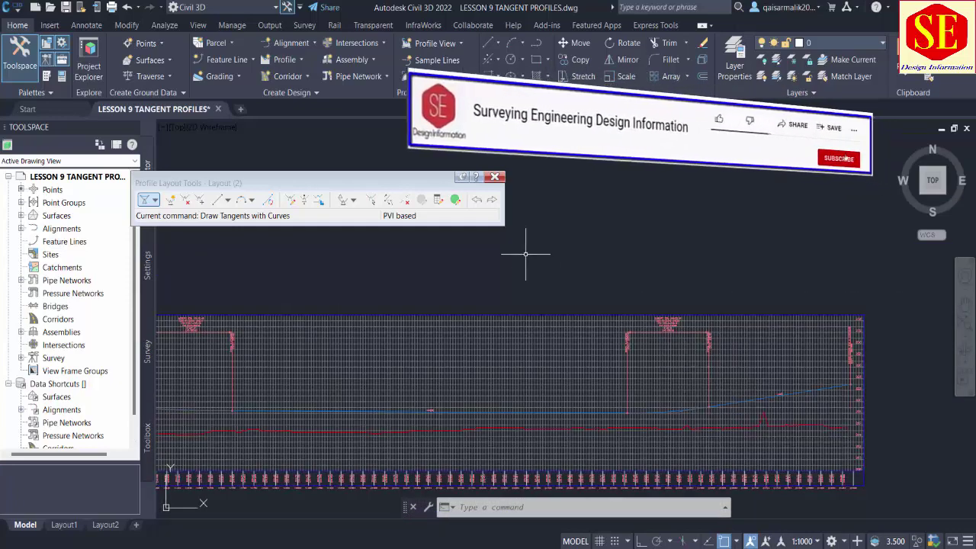
pyautogui.moveTo(343, 183); pyautogui.dragTo(386, 176)
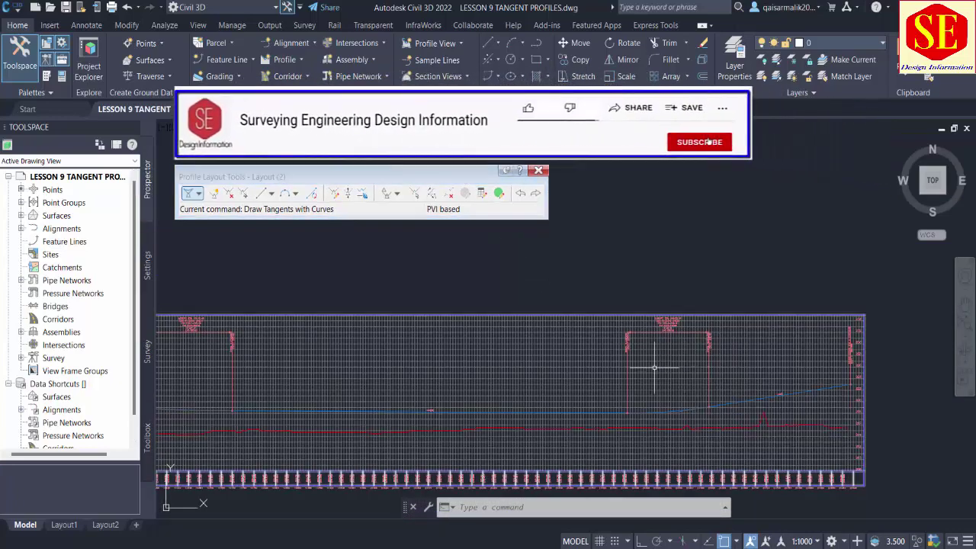
pyautogui.scroll(-1, 365, 345)
pyautogui.moveTo(358, 365); pyautogui.dragTo(521, 374, button='middle')
pyautogui.scroll(3, 382, 409)
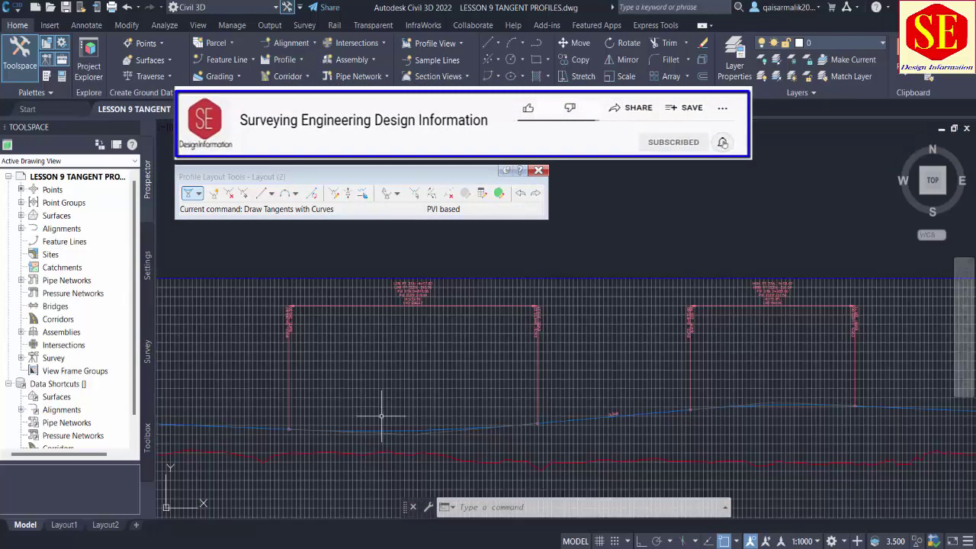
pyautogui.scroll(2, 469, 445)
# - Select the design profile to display its PVI grips and inspect them
pyautogui.click(423, 420)
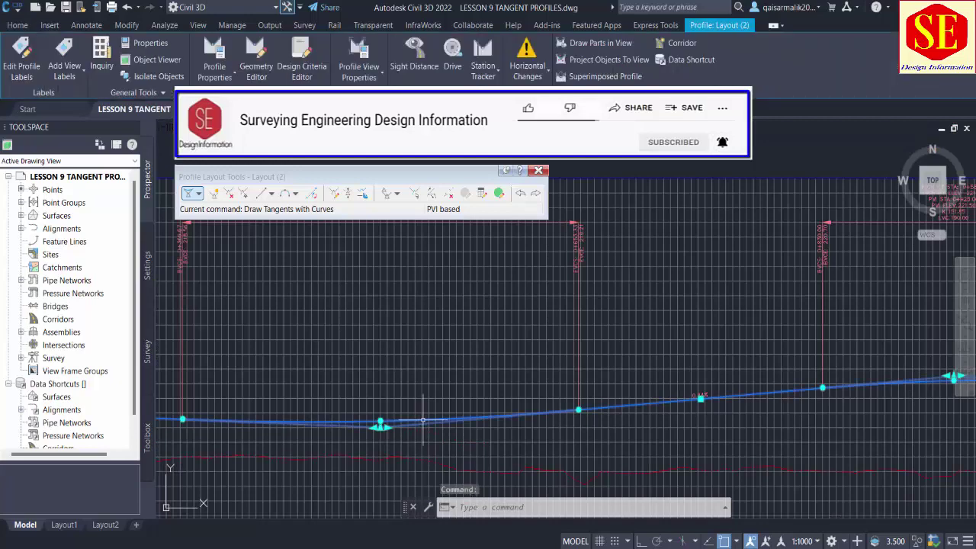
pyautogui.scroll(2, 380, 426)
pyautogui.press('Escape')
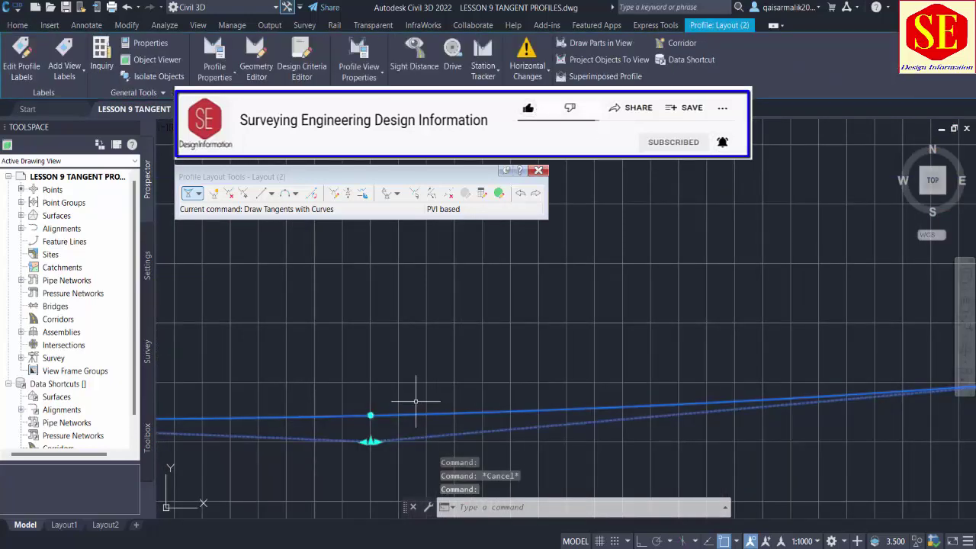
pyautogui.scroll(-3, 416, 401)
pyautogui.scroll(3, 386, 371)
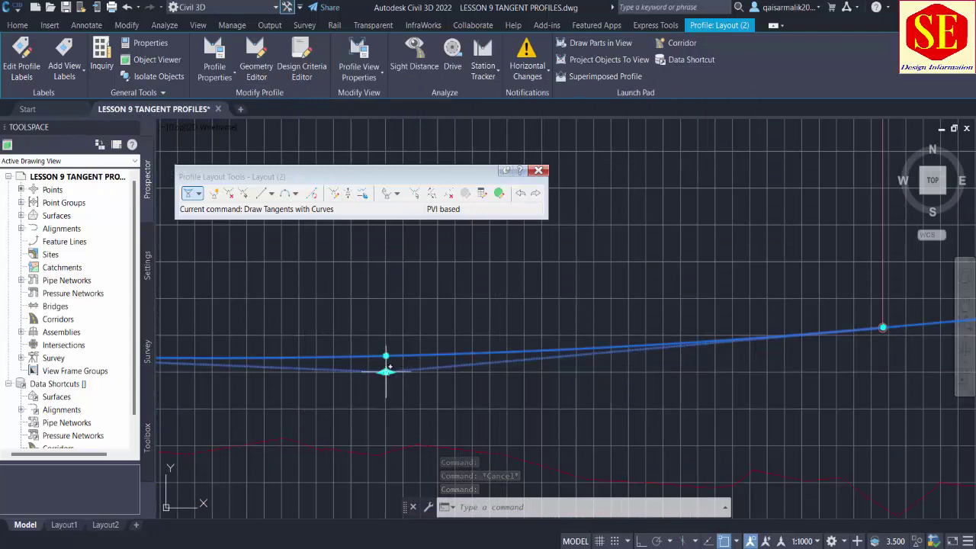
pyautogui.scroll(-3, 386, 371)
pyautogui.scroll(1, 510, 290)
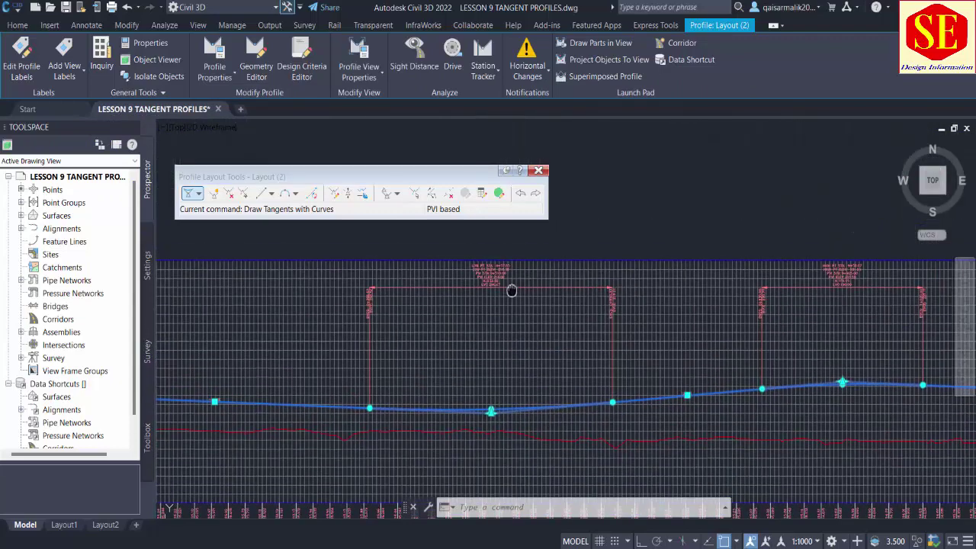
pyautogui.scroll(3, 491, 287)
pyautogui.scroll(-3, 499, 286)
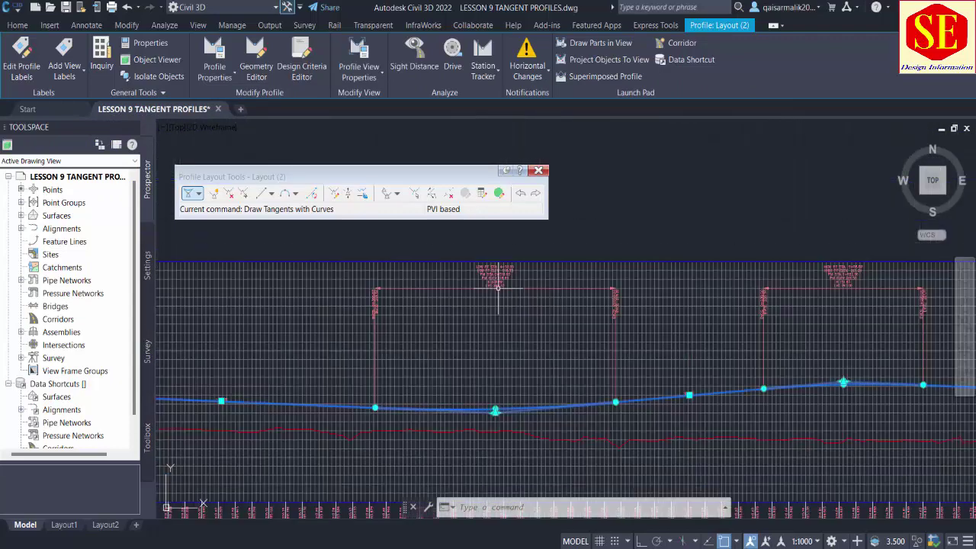
pyautogui.scroll(2, 610, 400)
pyautogui.scroll(3, 405, 402)
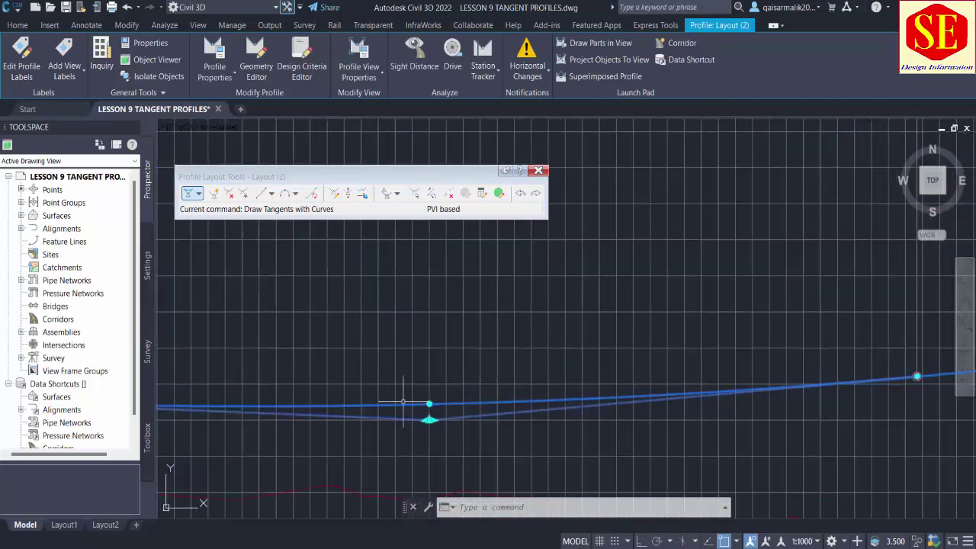
pyautogui.scroll(-2, 535, 397)
pyautogui.scroll(-3, 504, 400)
pyautogui.scroll(3, 470, 404)
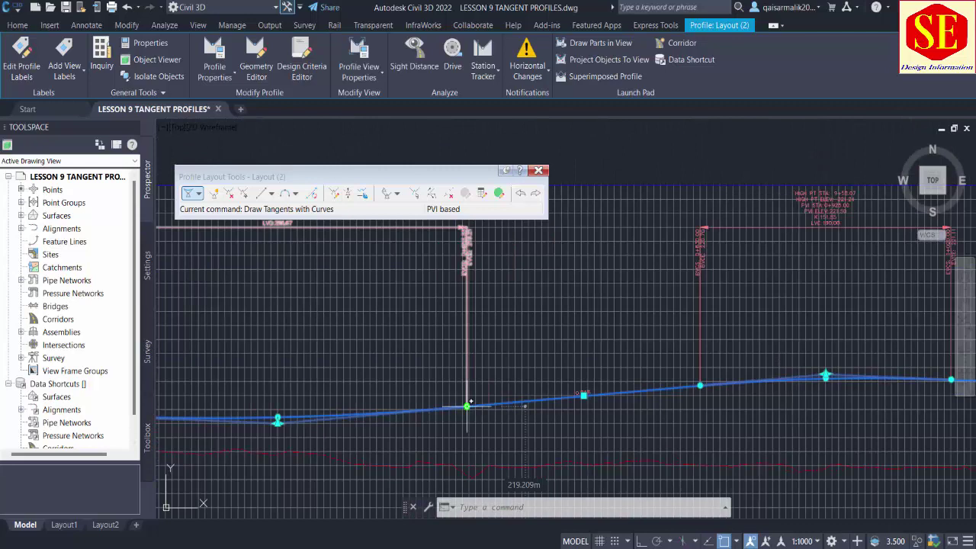
# - Stretch the sag curve's PVI grip to a new position
pyautogui.click(466, 406)
pyautogui.scroll(1, 468, 406)
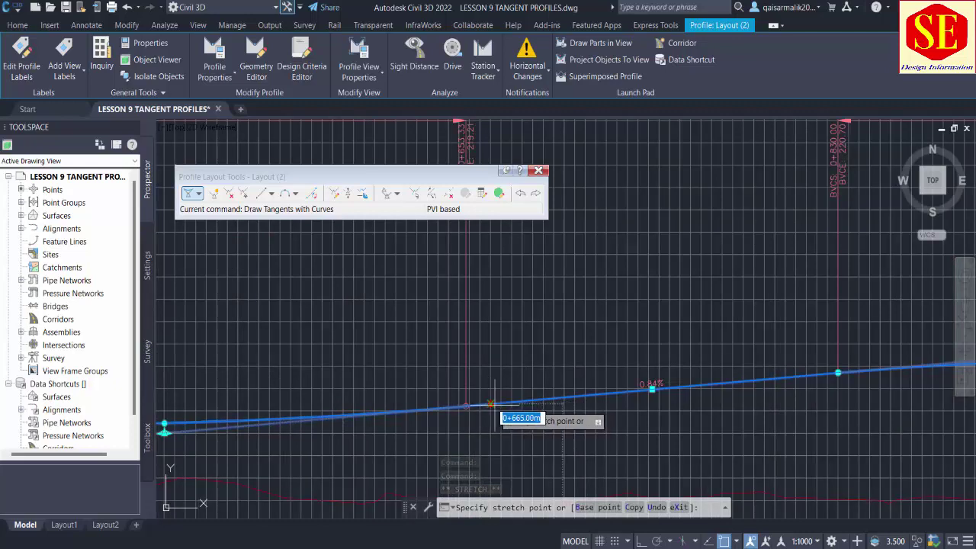
pyautogui.scroll(-1, 490, 404)
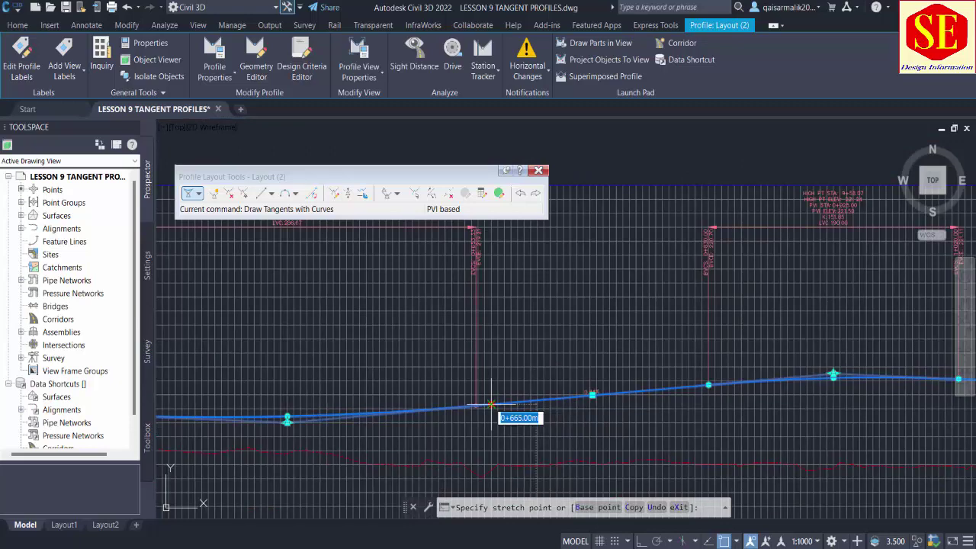
pyautogui.scroll(2, 490, 405)
pyautogui.click(485, 404)
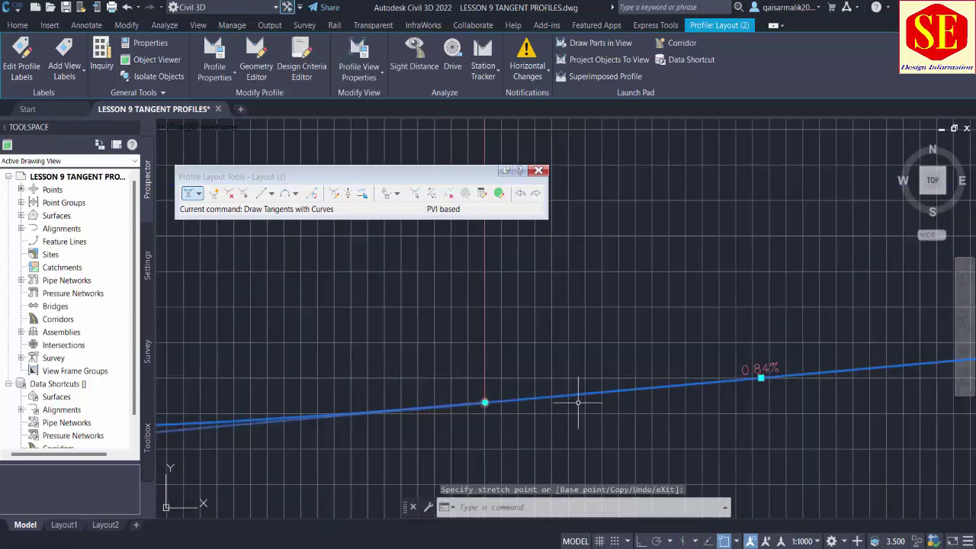
pyautogui.scroll(-3, 401, 375)
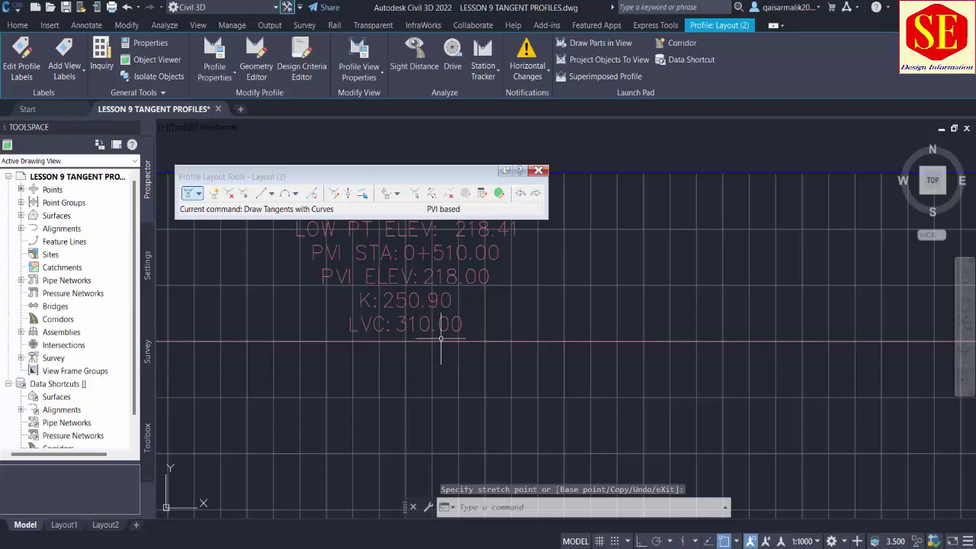
pyautogui.scroll(-8, 456, 313)
pyautogui.moveTo(439, 353); pyautogui.dragTo(482, 310, button='middle')
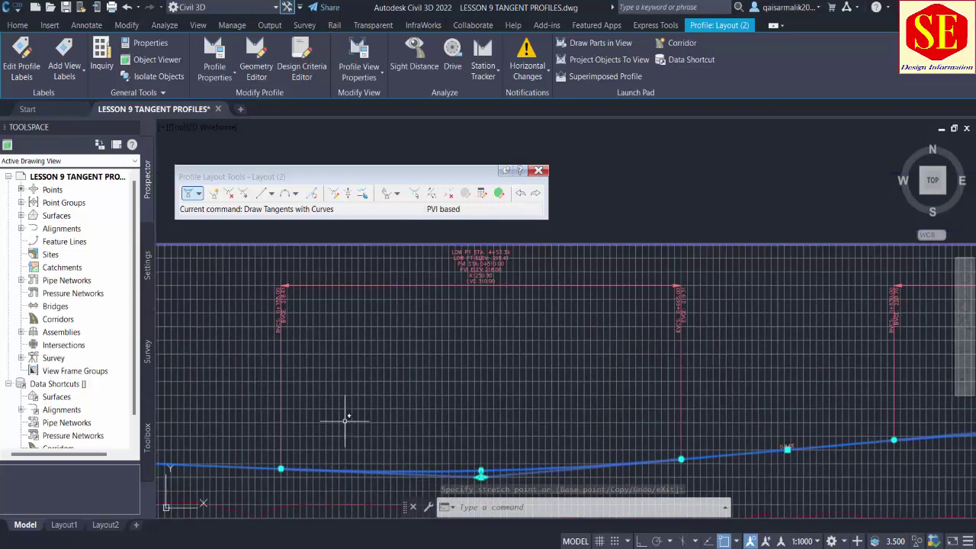
# - Move the sag curve's start grip to station 0+440
pyautogui.click(359, 471)
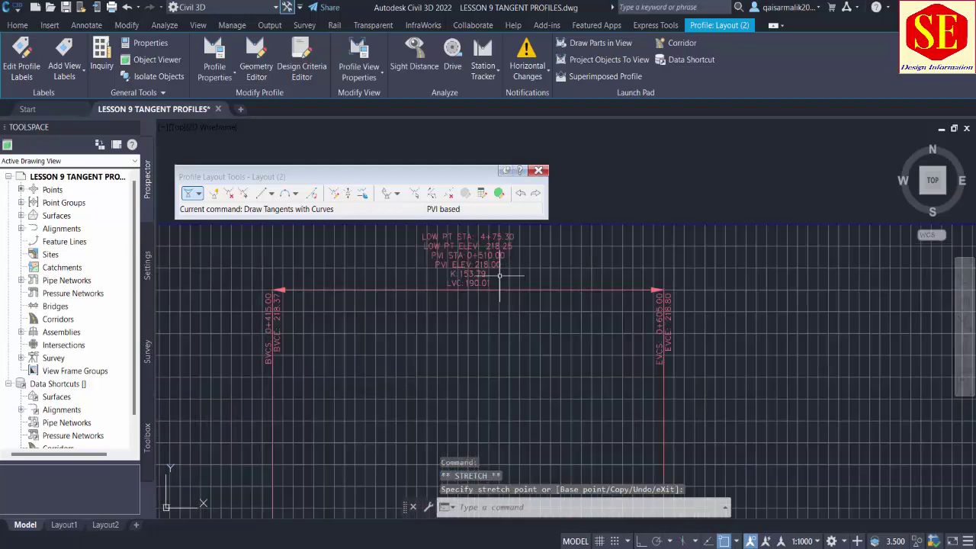
pyautogui.scroll(-2, 501, 278)
pyautogui.scroll(2, 409, 414)
pyautogui.scroll(2, 409, 414)
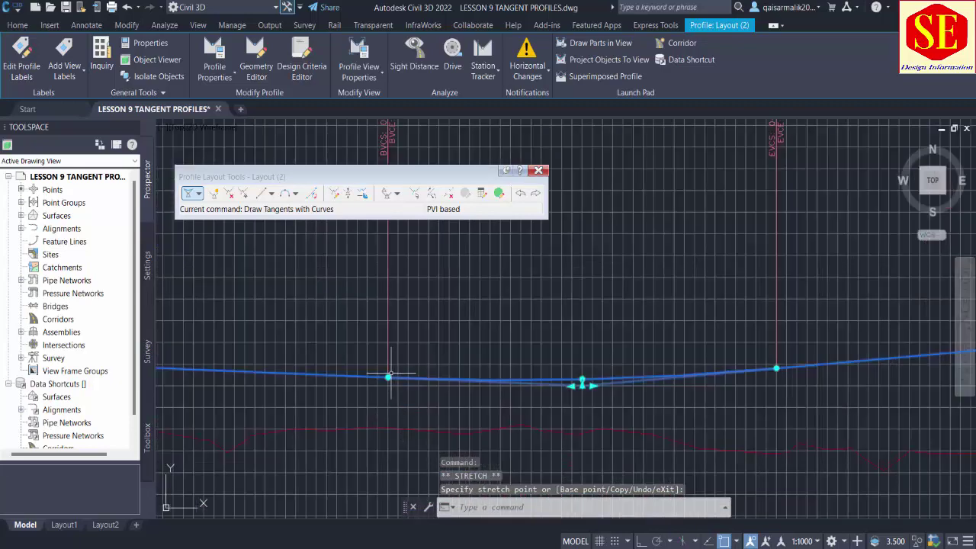
pyautogui.click(387, 378)
pyautogui.click(435, 379)
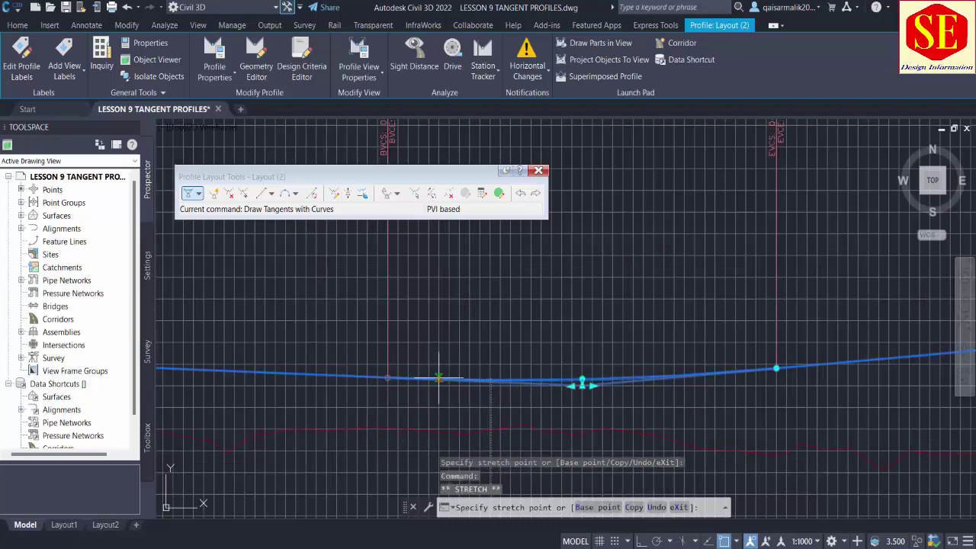
# - Move the sag curve's end to 0+580, giving a 140 m curve with K 113.51
pyautogui.scroll(-3, 435, 379)
pyautogui.scroll(5, 508, 333)
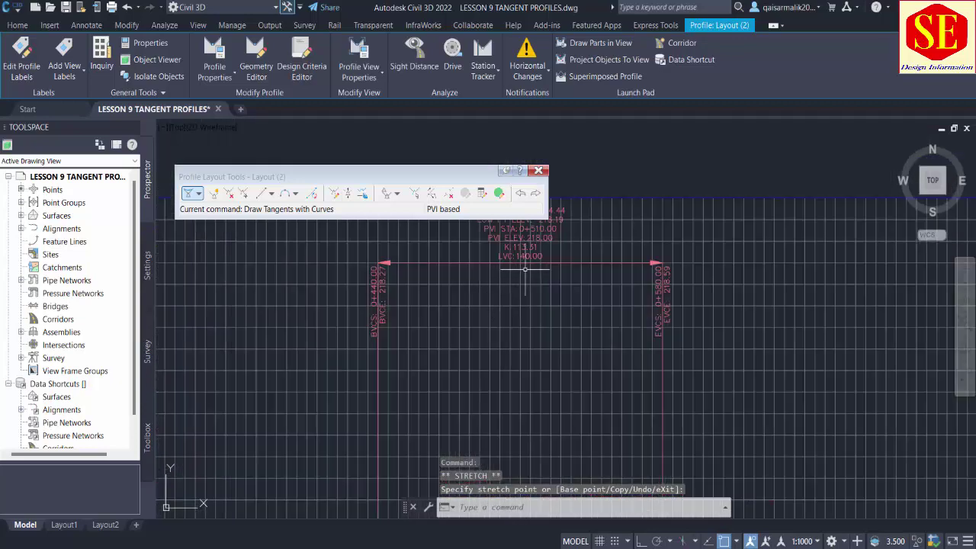
pyautogui.scroll(-2, 524, 284)
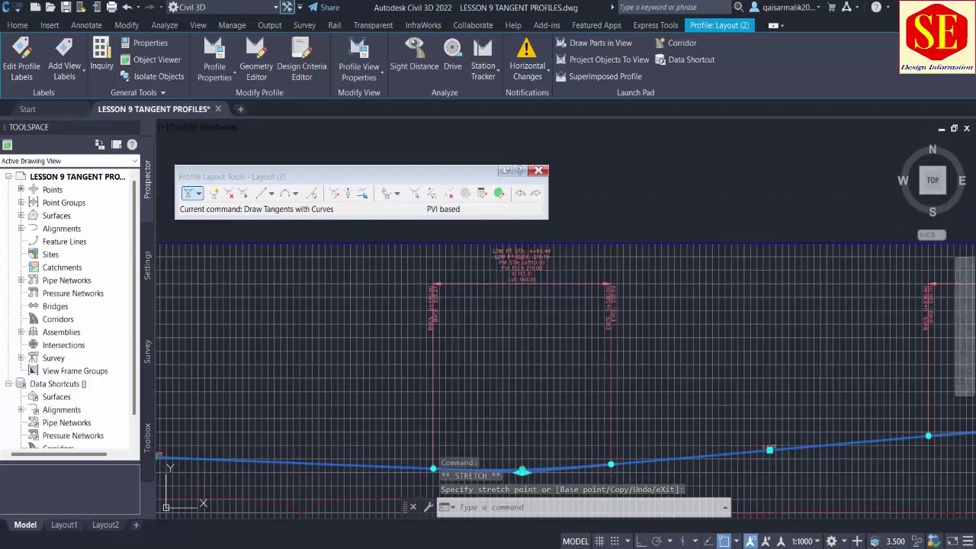
pyautogui.click(611, 465)
pyautogui.moveTo(636, 436); pyautogui.dragTo(605, 362, button='middle')
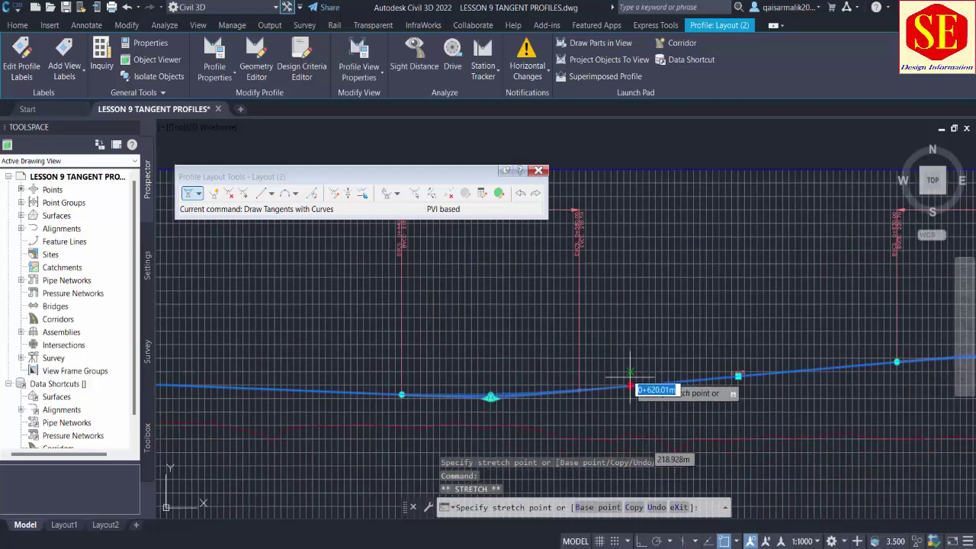
pyautogui.click(637, 386)
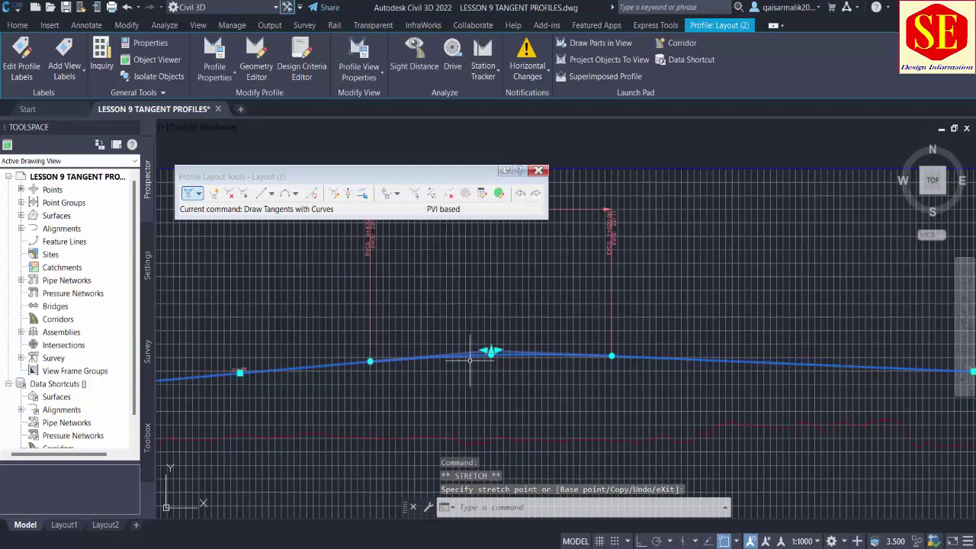
pyautogui.scroll(1, 623, 364)
pyautogui.moveTo(563, 231); pyautogui.dragTo(560, 353, button='middle')
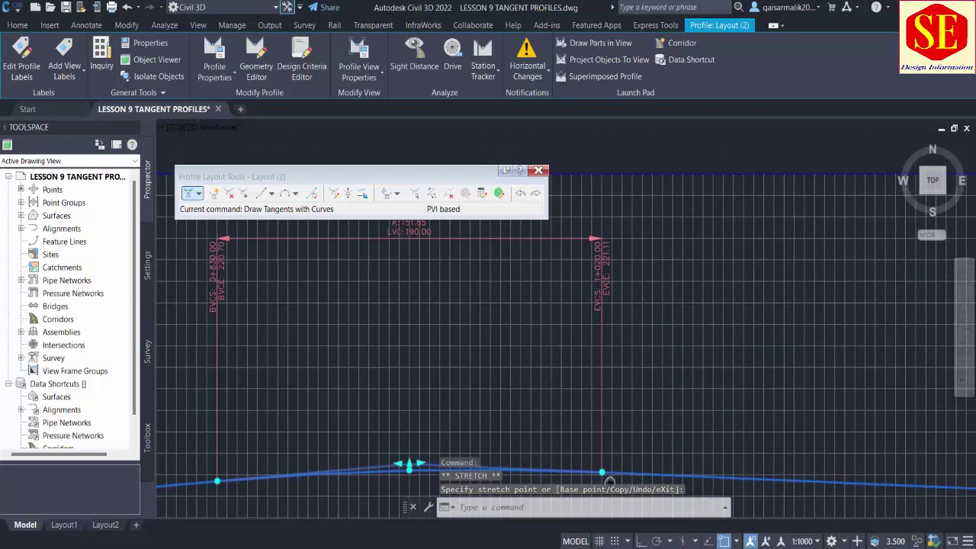
pyautogui.moveTo(305, 176); pyautogui.dragTo(312, 132)
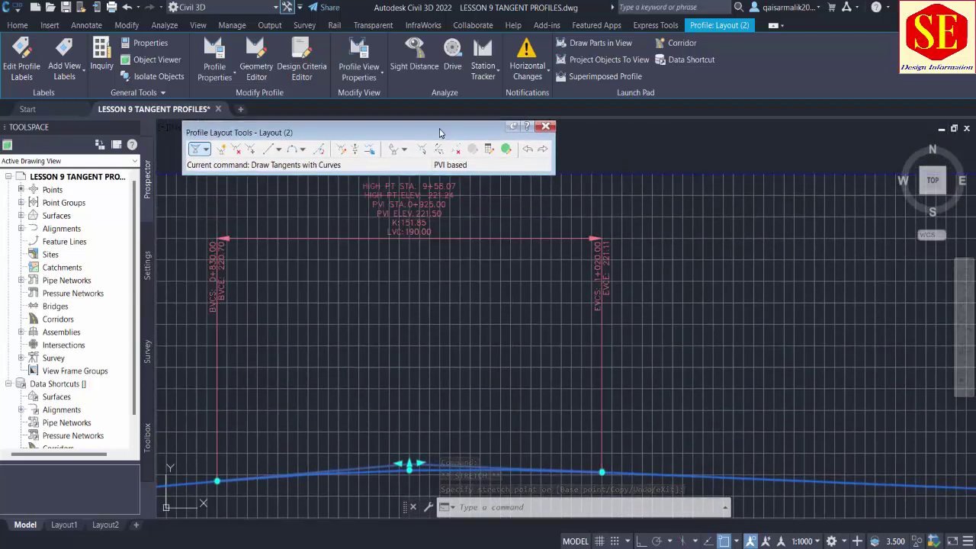
pyautogui.scroll(2, 601, 468)
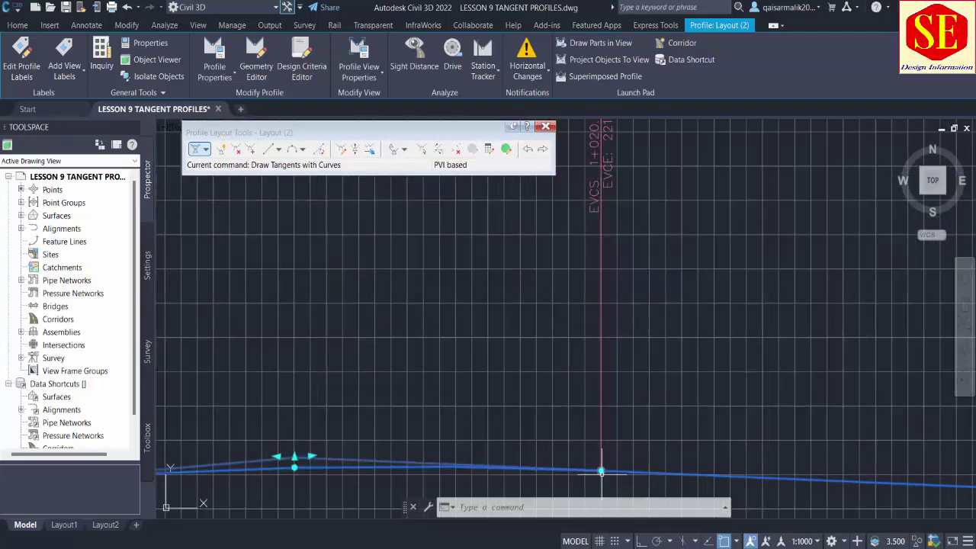
pyautogui.click(601, 470)
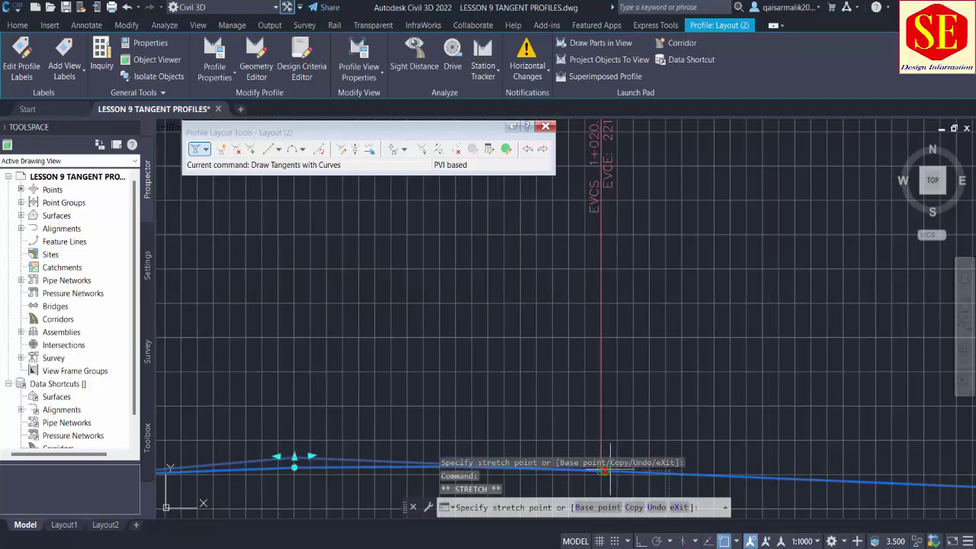
pyautogui.scroll(-2, 611, 470)
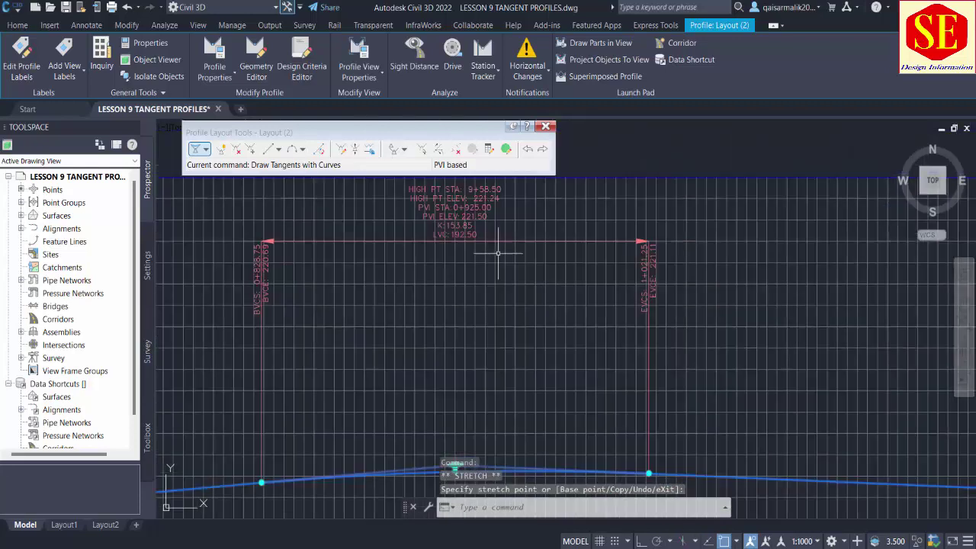
pyautogui.scroll(3, 619, 473)
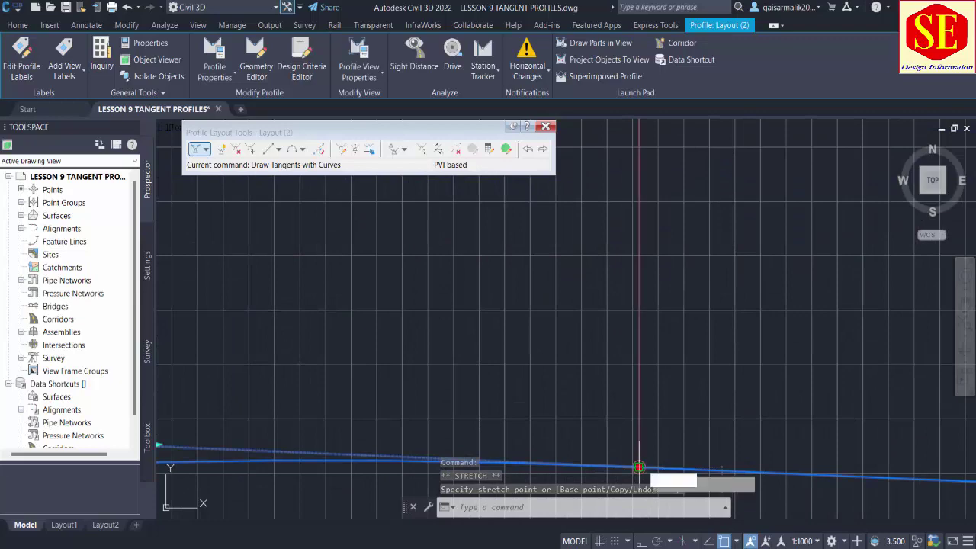
pyautogui.scroll(-3, 570, 399)
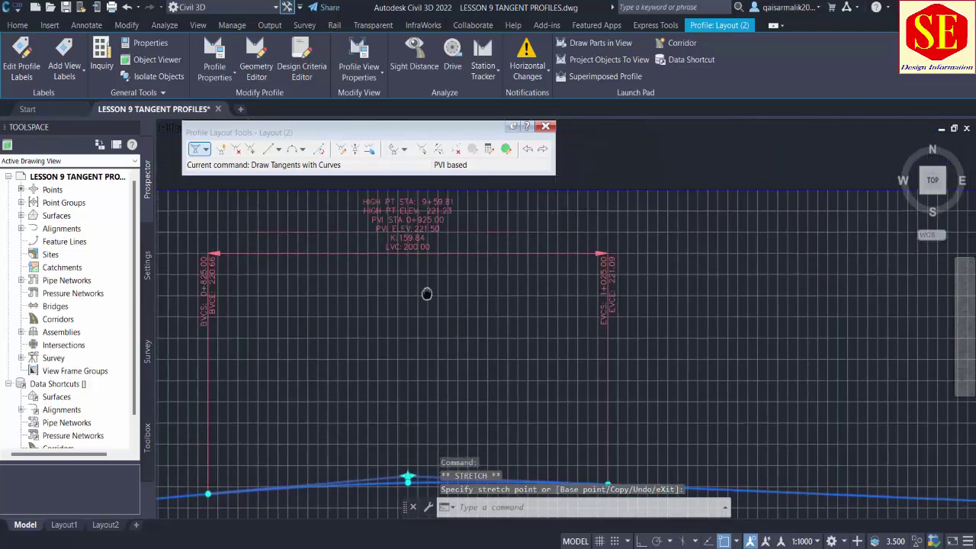
pyautogui.scroll(-3, 565, 315)
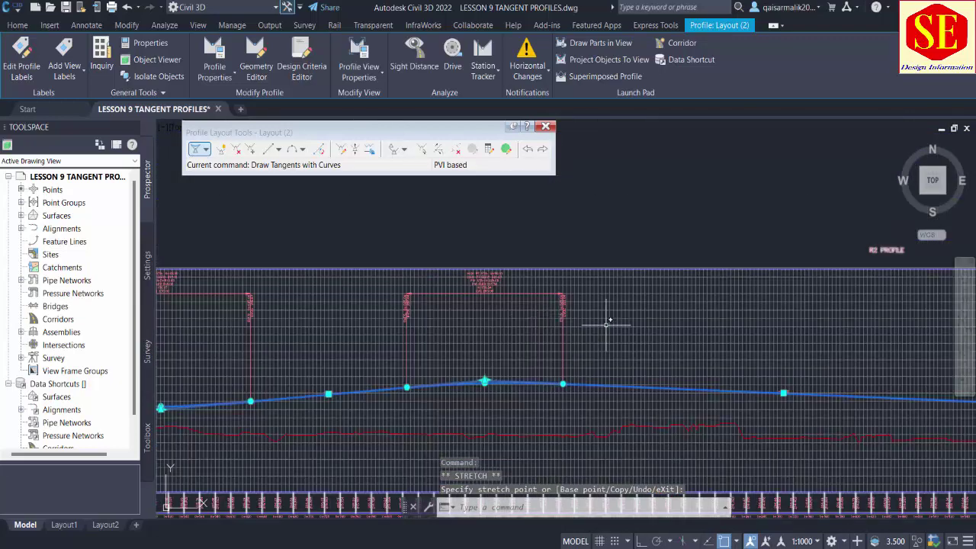
pyautogui.moveTo(608, 321); pyautogui.dragTo(229, 298, button='middle')
# - Check Profile Layout Parameters, then show Layout (2)'s six PVIs in the Profile Grid View
pyautogui.press('Escape')
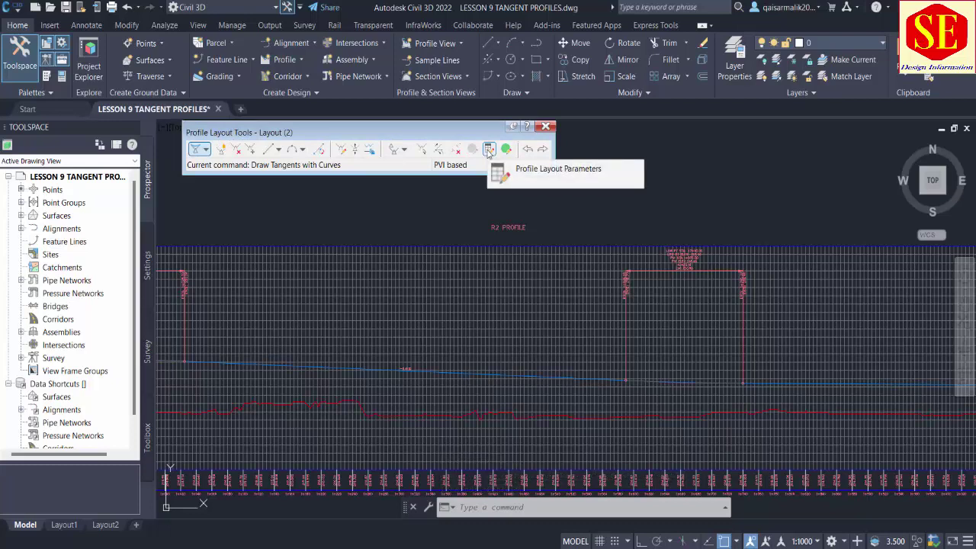
pyautogui.click(489, 149)
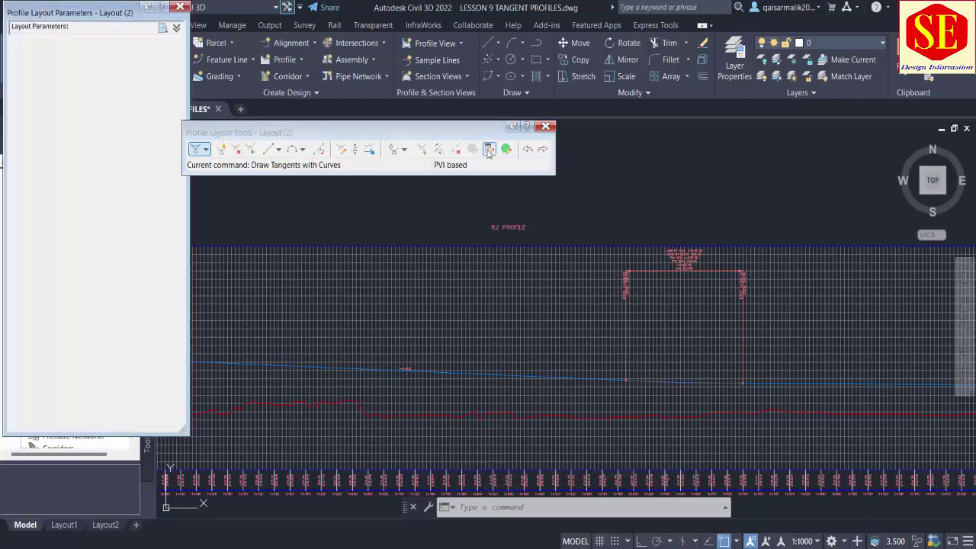
pyautogui.click(180, 8)
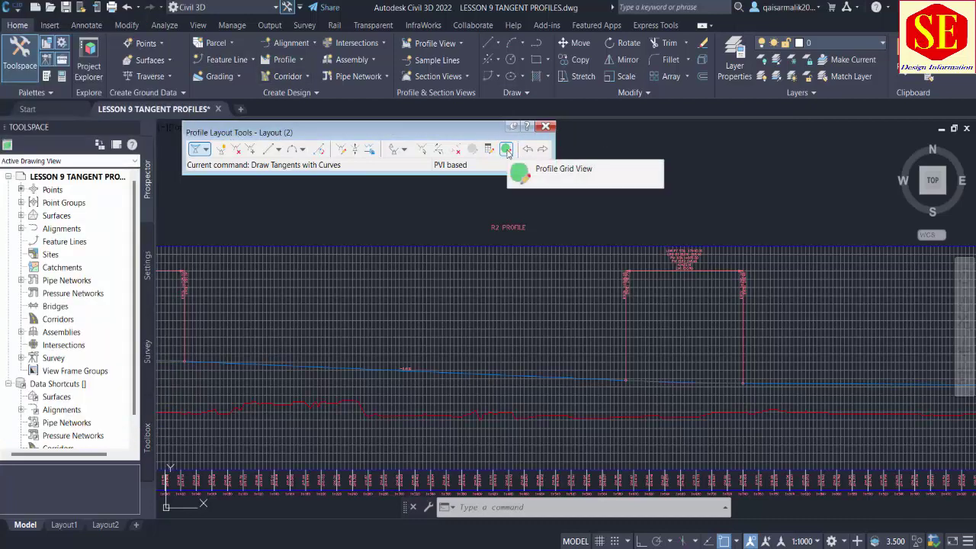
pyautogui.click(506, 150)
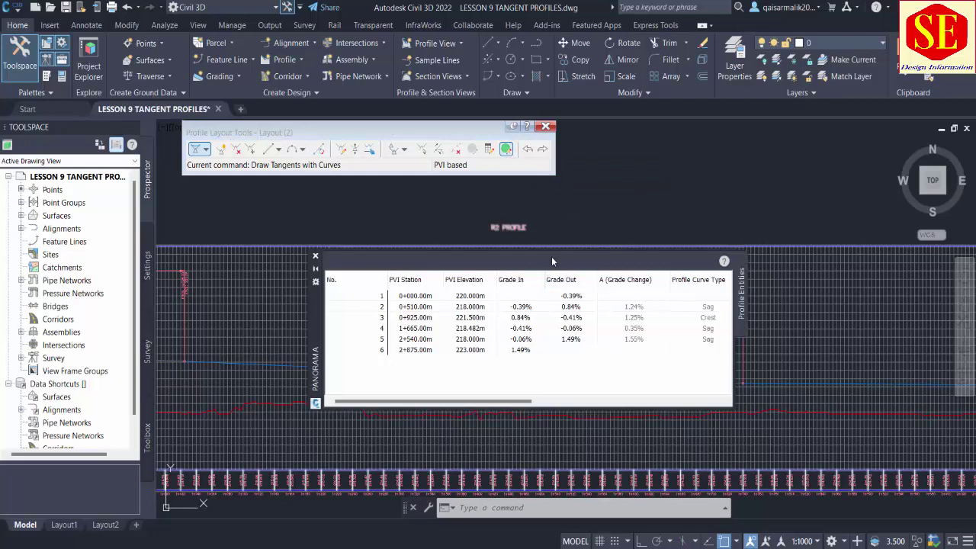
# - Select the first four PVI rows in the grid and widen its columns
pyautogui.click(418, 299)
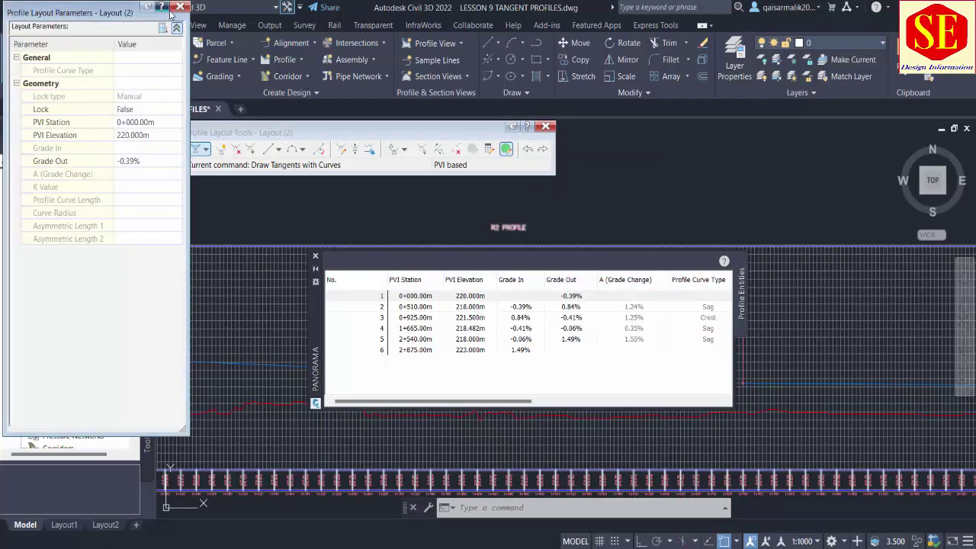
pyautogui.click(412, 308)
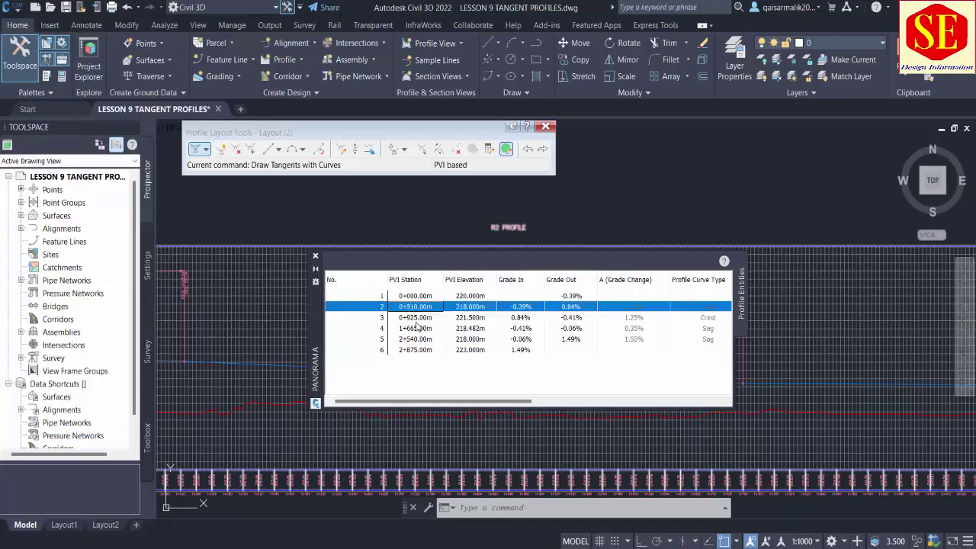
pyautogui.click(417, 319)
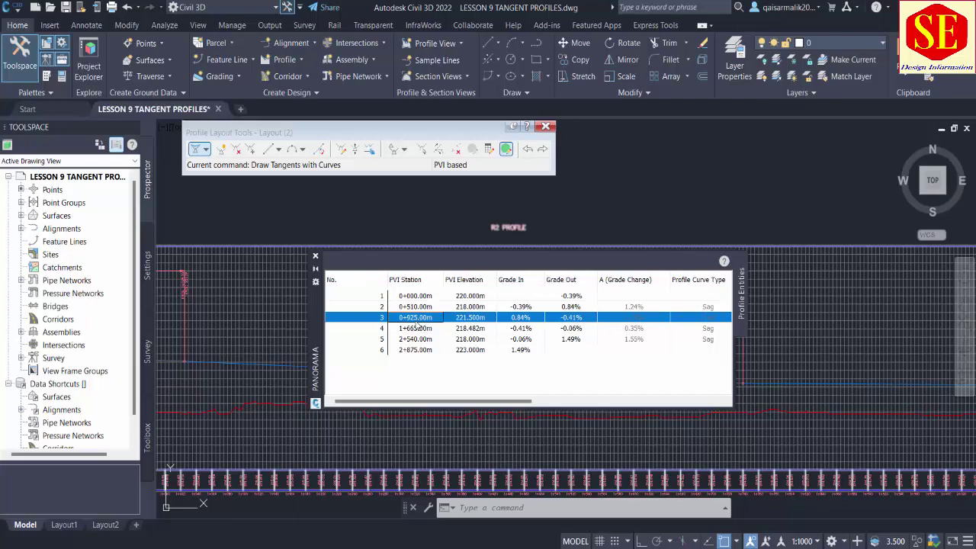
pyautogui.click(419, 330)
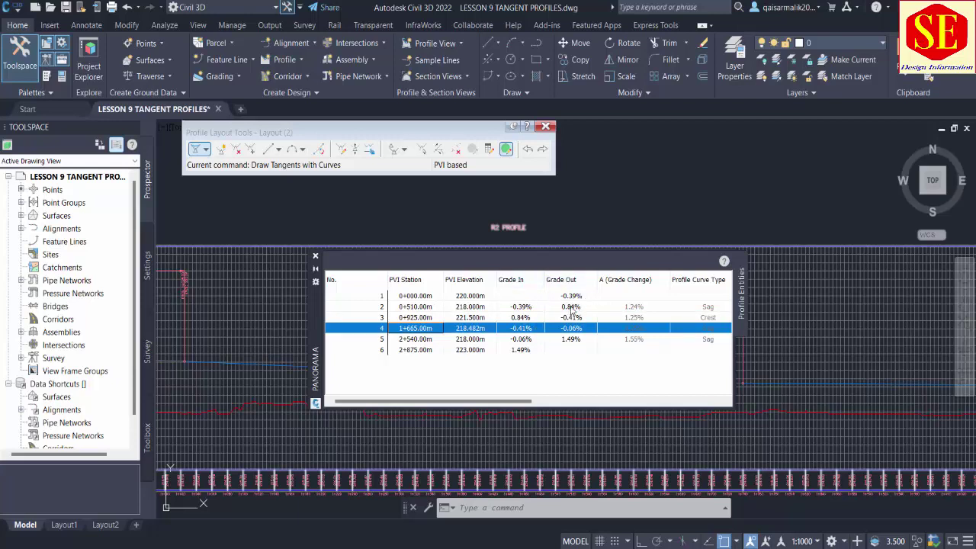
pyautogui.moveTo(508, 406); pyautogui.dragTo(566, 407)
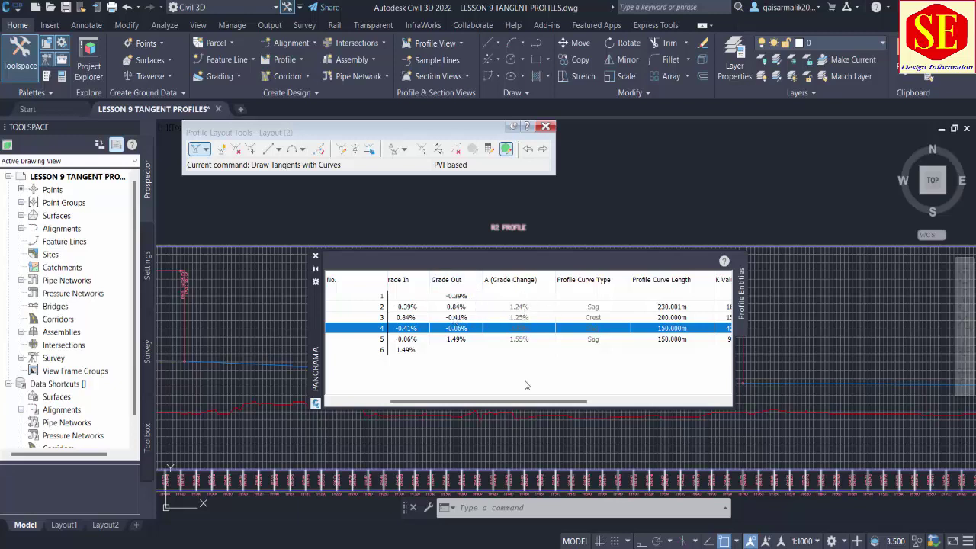
pyautogui.moveTo(525, 403); pyautogui.dragTo(564, 402)
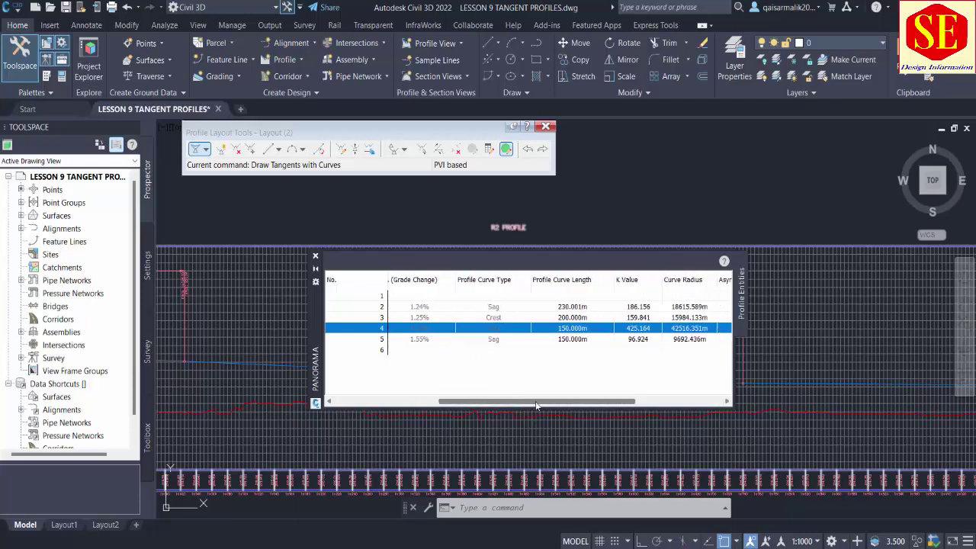
pyautogui.moveTo(524, 407); pyautogui.dragTo(547, 404)
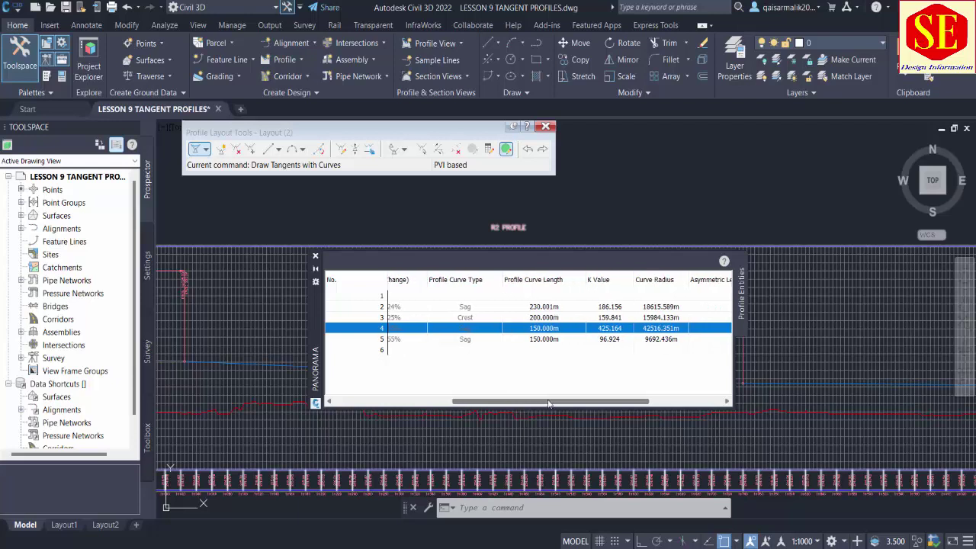
# - Set PVI 2's profile curve length to 250 m
pyautogui.click(546, 309)
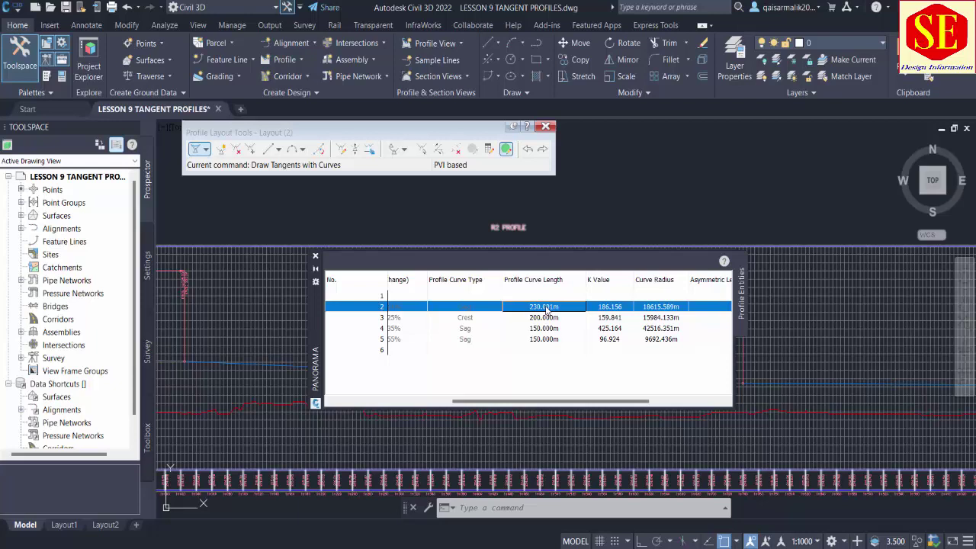
pyautogui.doubleClick(546, 308)
pyautogui.write('250')
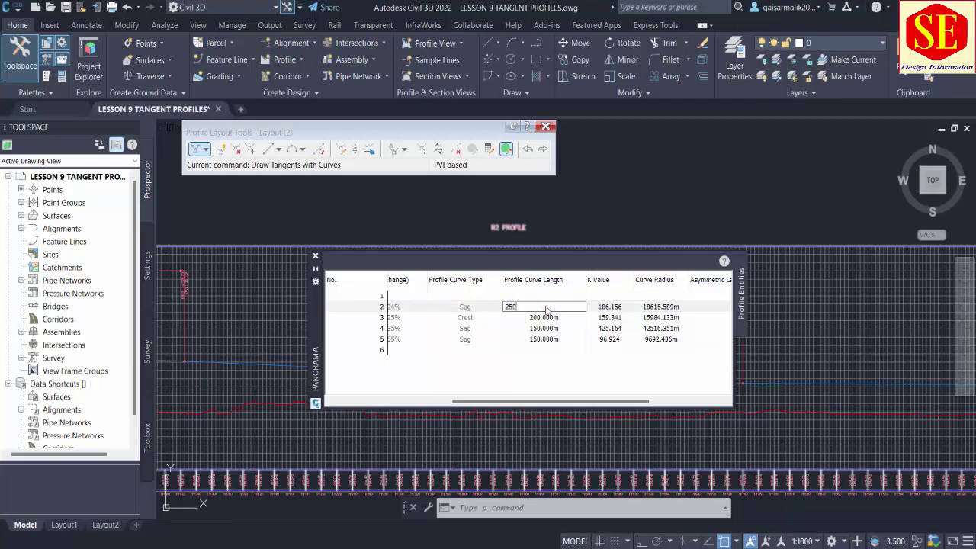
pyautogui.click(534, 320)
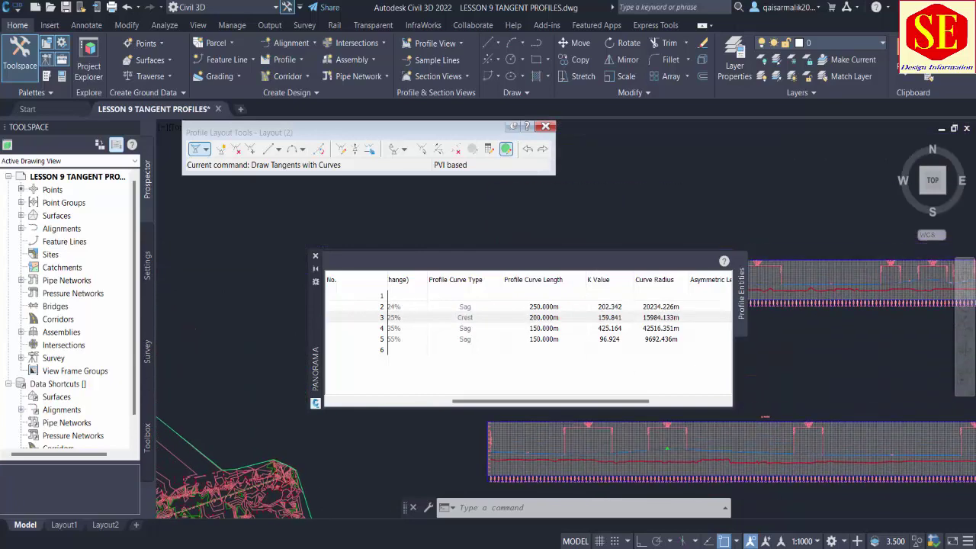
pyautogui.scroll(2, 581, 497)
pyautogui.scroll(3, 581, 497)
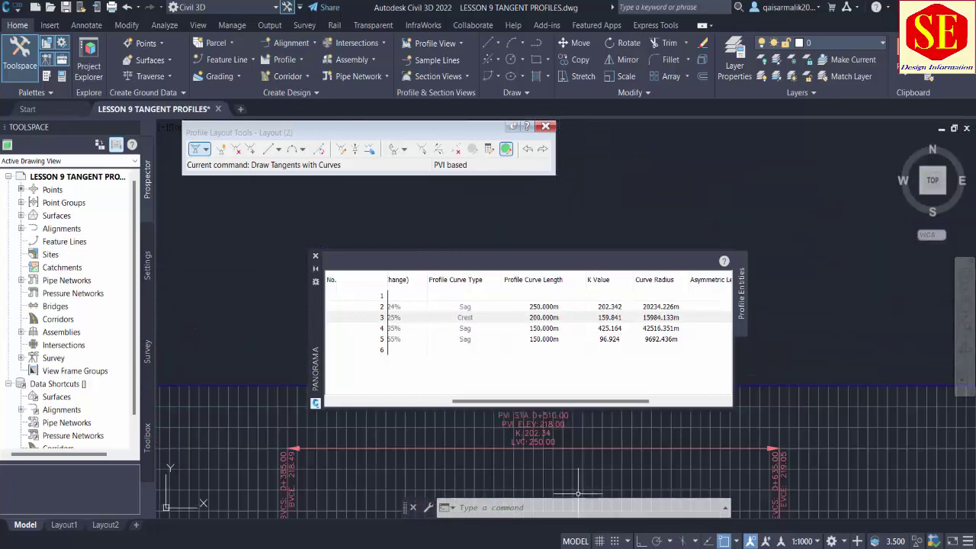
pyautogui.scroll(2, 549, 458)
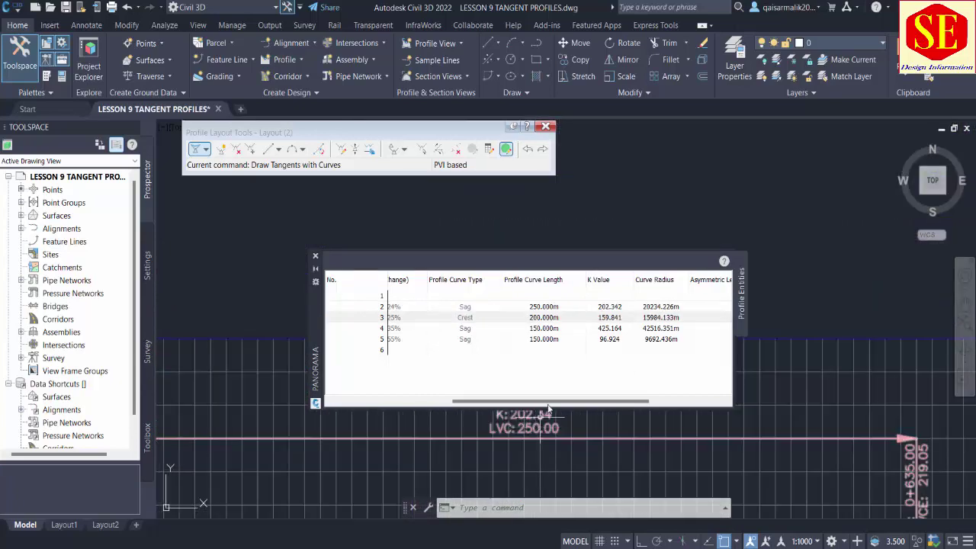
pyautogui.scroll(-2, 495, 442)
pyautogui.scroll(-1, 427, 447)
pyautogui.scroll(-2, 343, 446)
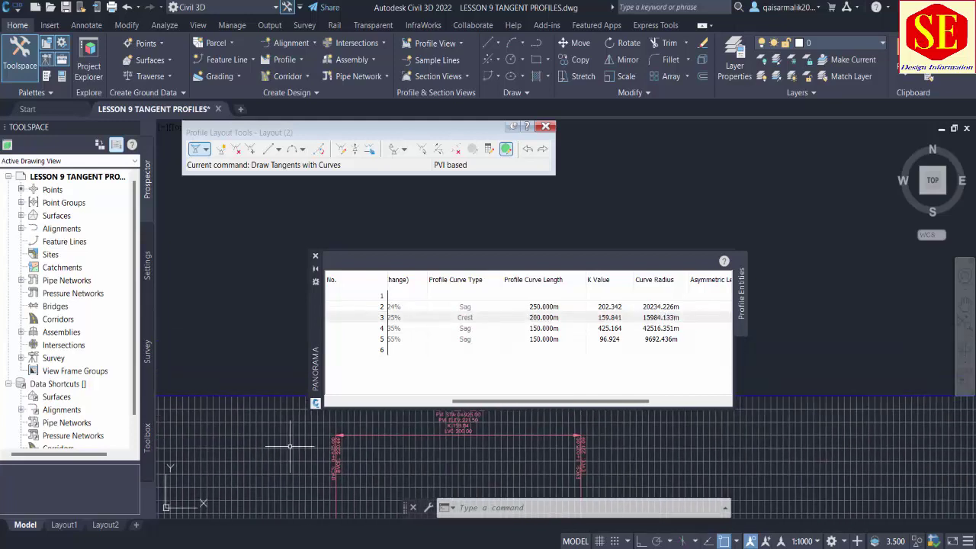
pyautogui.scroll(2, 429, 428)
pyautogui.scroll(2, 429, 428)
# - Set PVI 3's crest curve length to 300 m
pyautogui.click(543, 317)
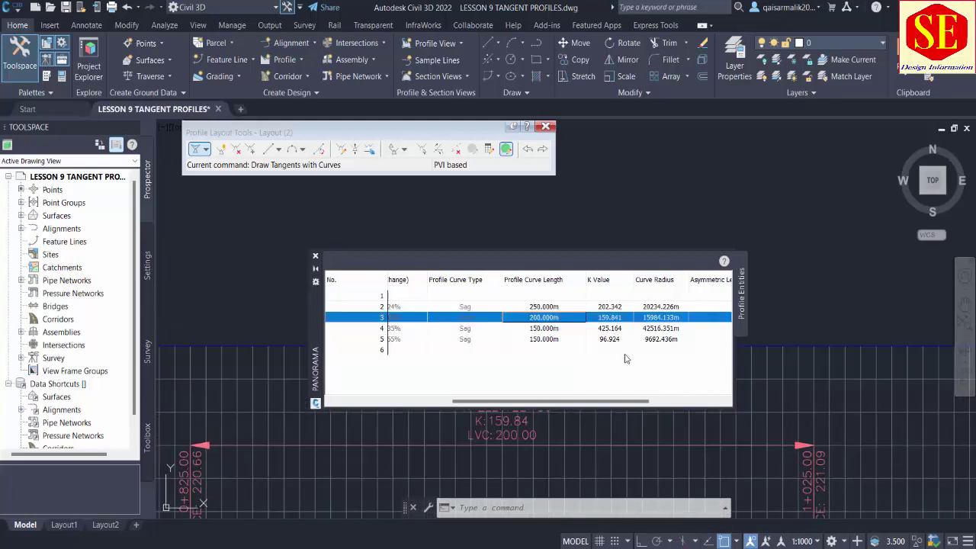
pyautogui.click(612, 318)
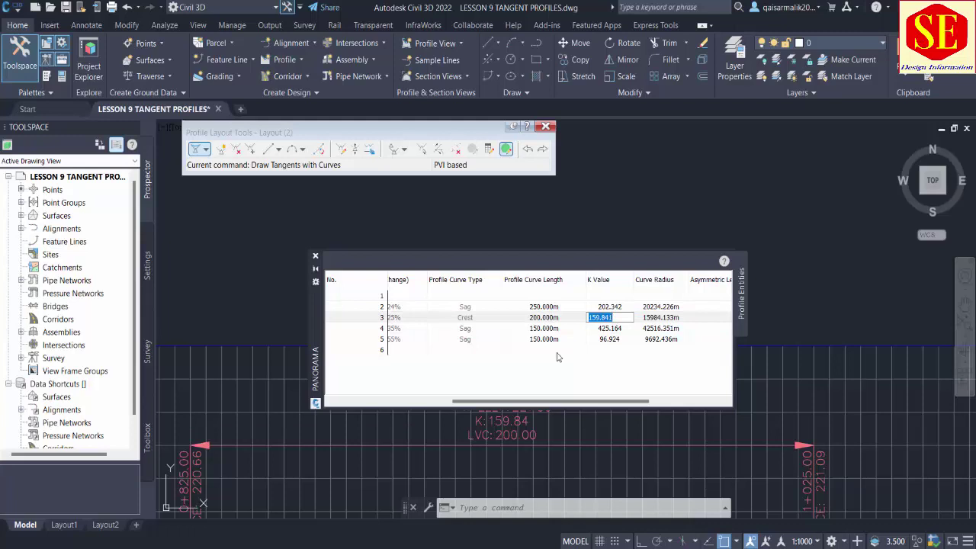
pyautogui.click(543, 317)
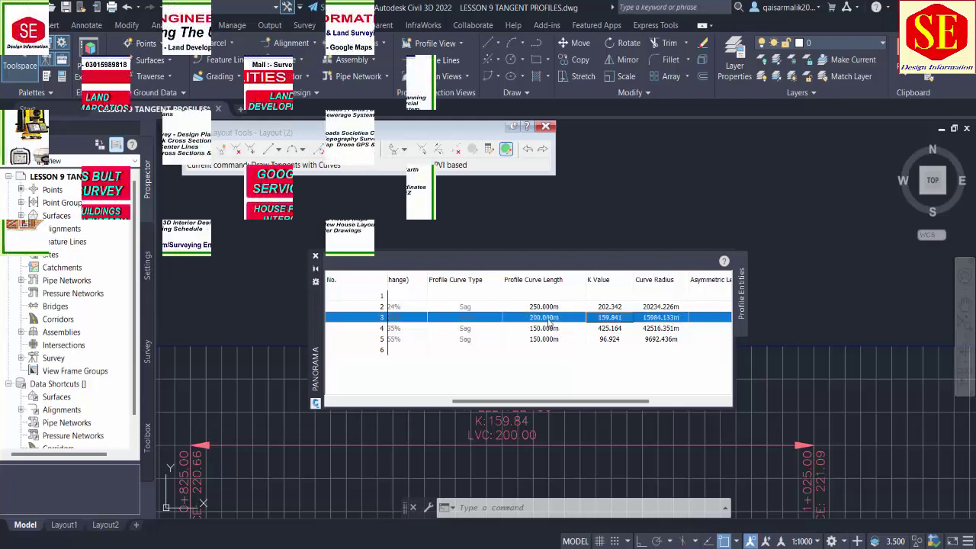
pyautogui.click(544, 318)
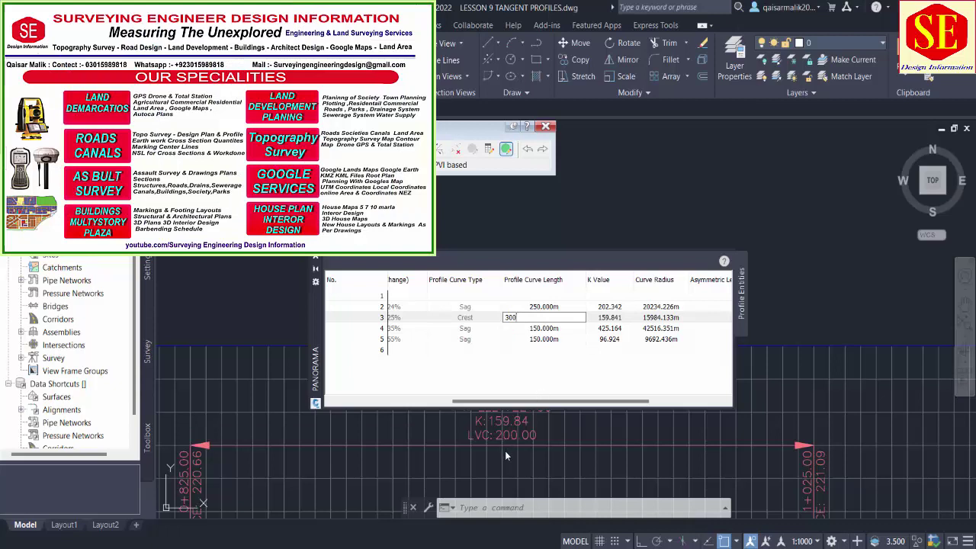
pyautogui.click(572, 330)
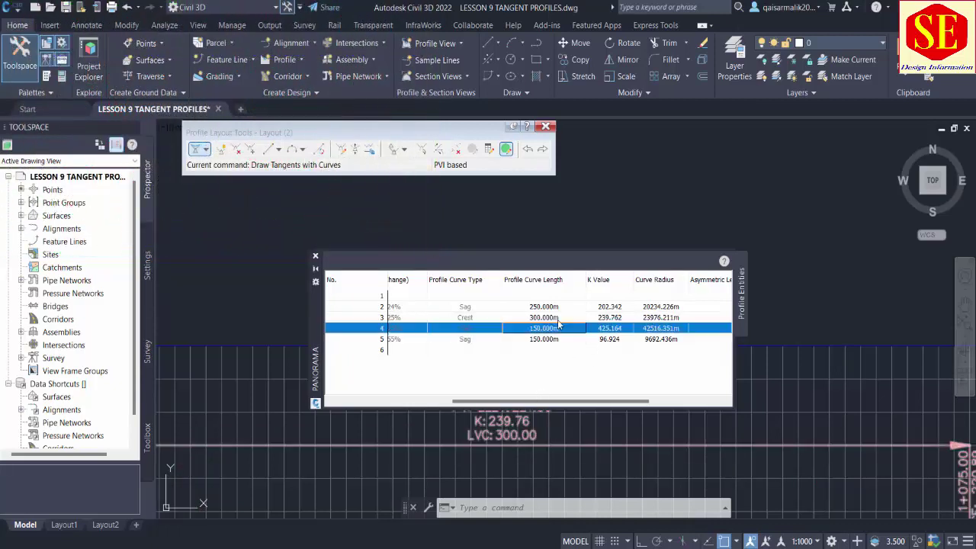
pyautogui.scroll(-3, 574, 456)
pyautogui.scroll(5, 473, 458)
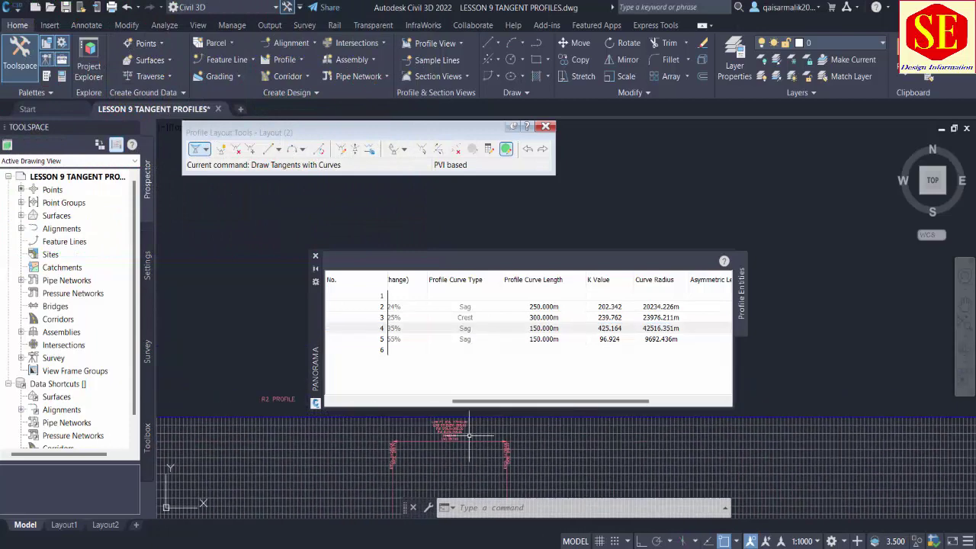
pyautogui.moveTo(256, 435); pyautogui.dragTo(310, 457, button='middle')
# - Set the fourth PVI's curve length to 200 m and the fifth's to 100 m
pyautogui.click(571, 328)
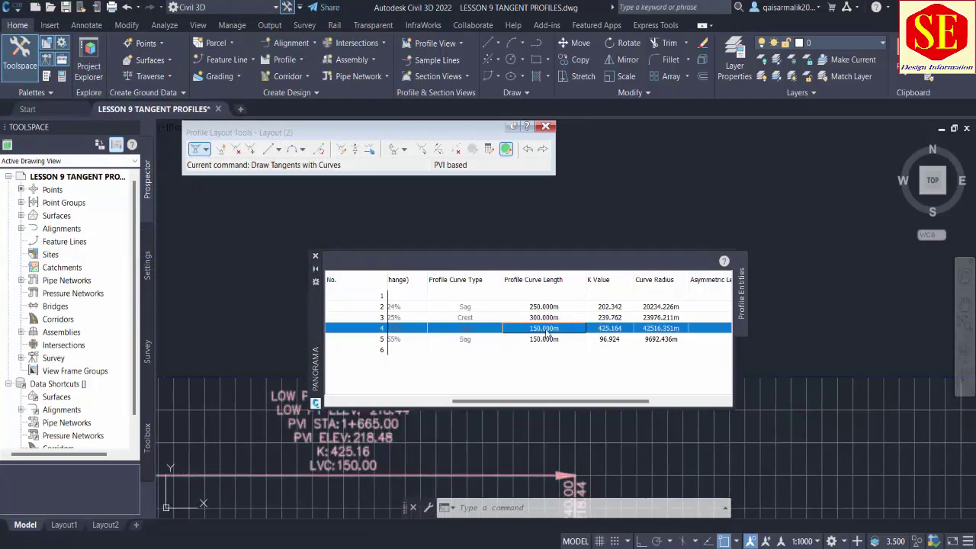
pyautogui.click(547, 329)
pyautogui.write('200')
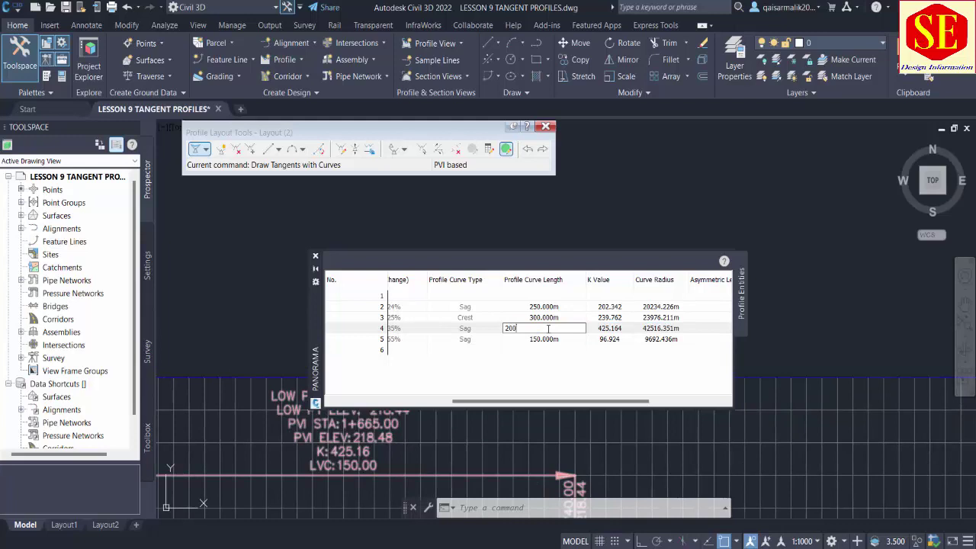
pyautogui.press('Return')
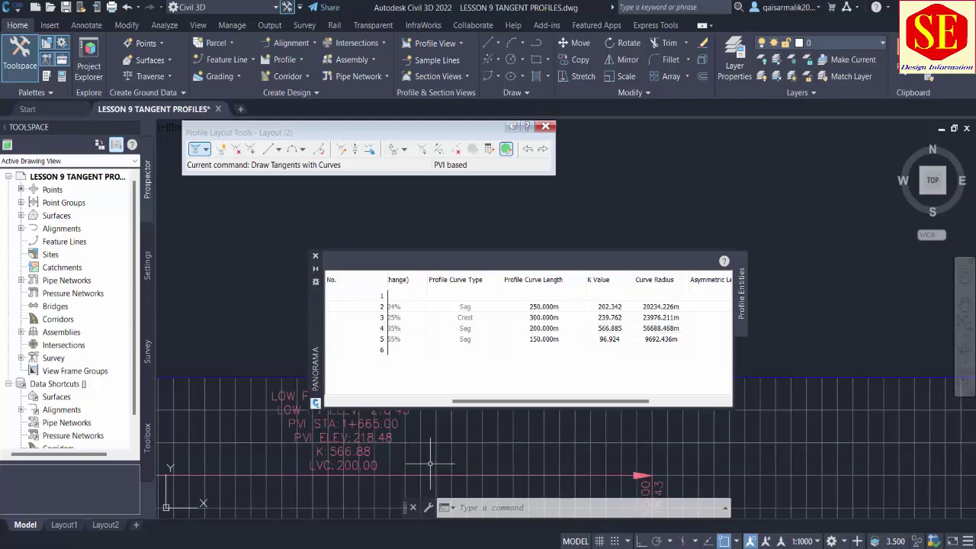
pyautogui.scroll(-2, 343, 467)
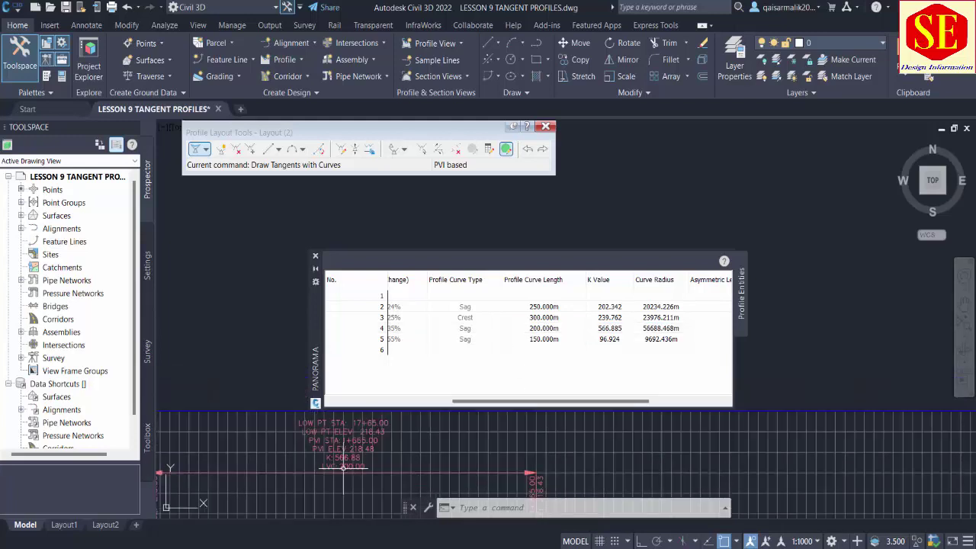
pyautogui.click(547, 340)
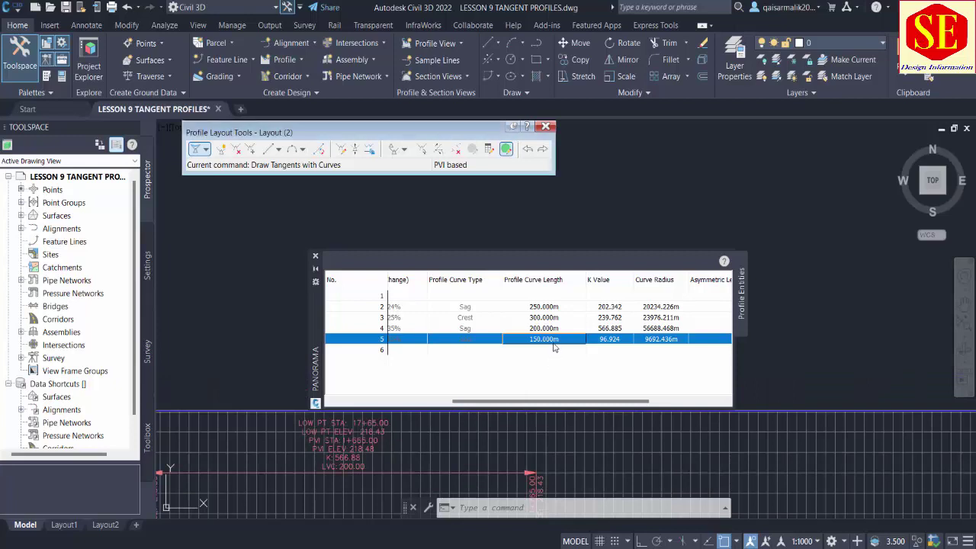
pyautogui.click(555, 343)
pyautogui.write('100')
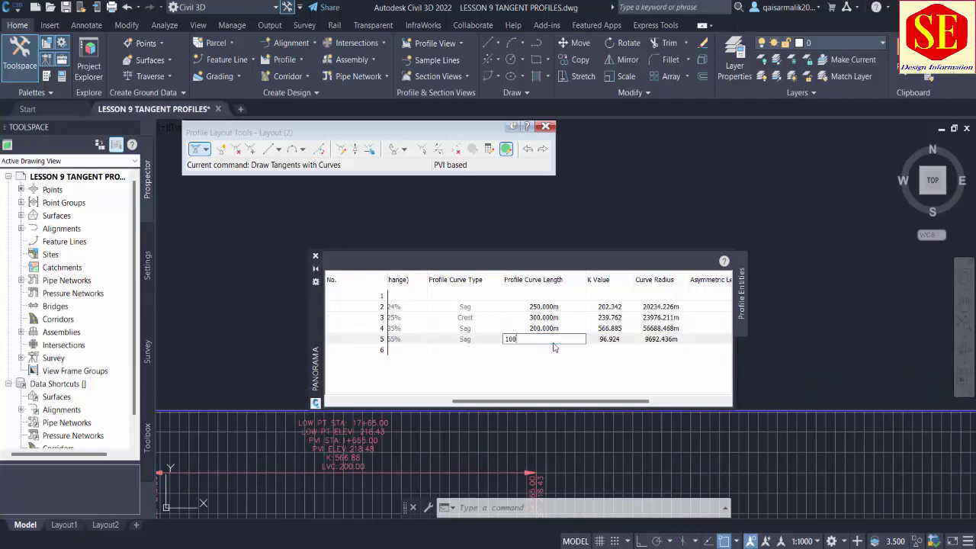
pyautogui.scroll(-2, 410, 464)
pyautogui.scroll(4, 580, 456)
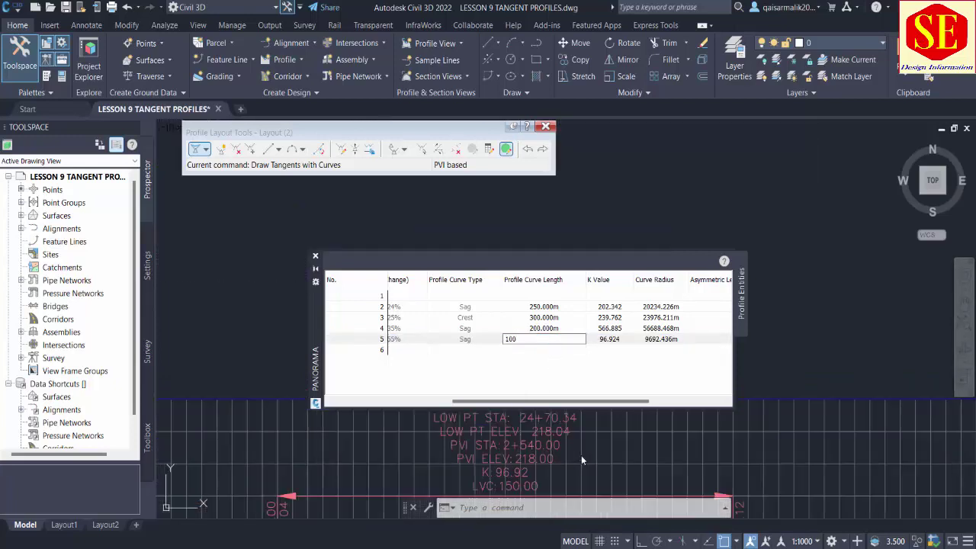
pyautogui.press('Return')
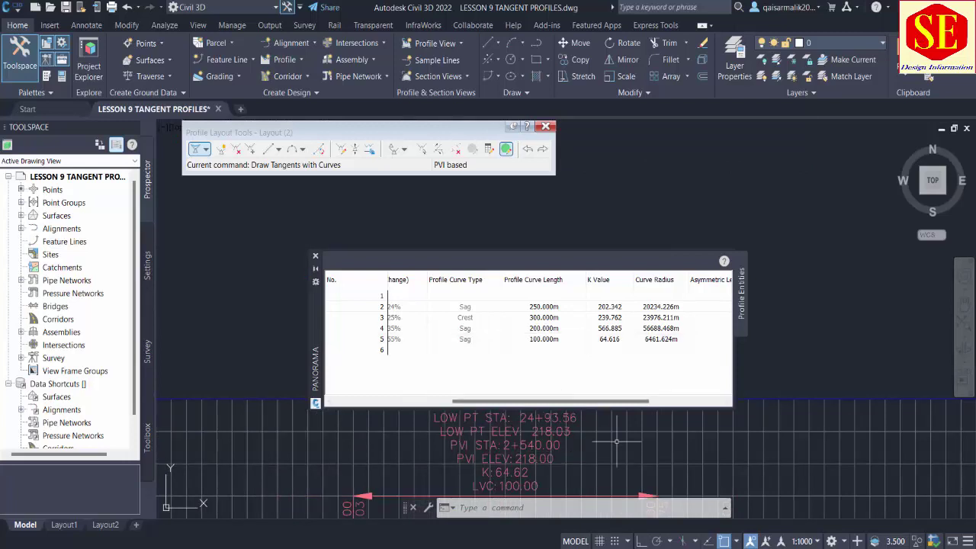
# - Leave PVI 2's curve radius unchanged and zoom the drawing to PVI 0+510
pyautogui.scroll(-4, 717, 423)
pyautogui.scroll(-3, 666, 444)
pyautogui.scroll(-3, 839, 370)
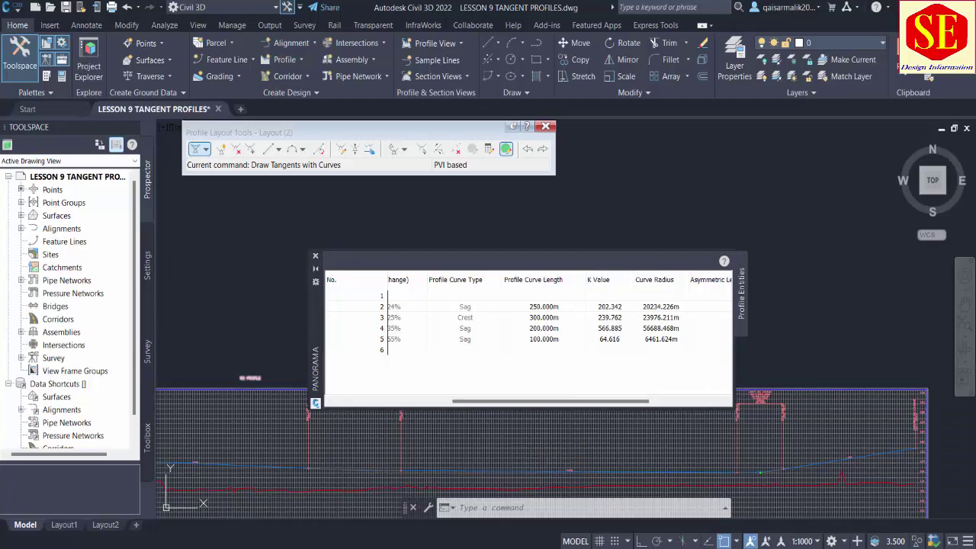
pyautogui.scroll(2, 755, 467)
pyautogui.scroll(2, 794, 396)
pyautogui.scroll(2, 809, 387)
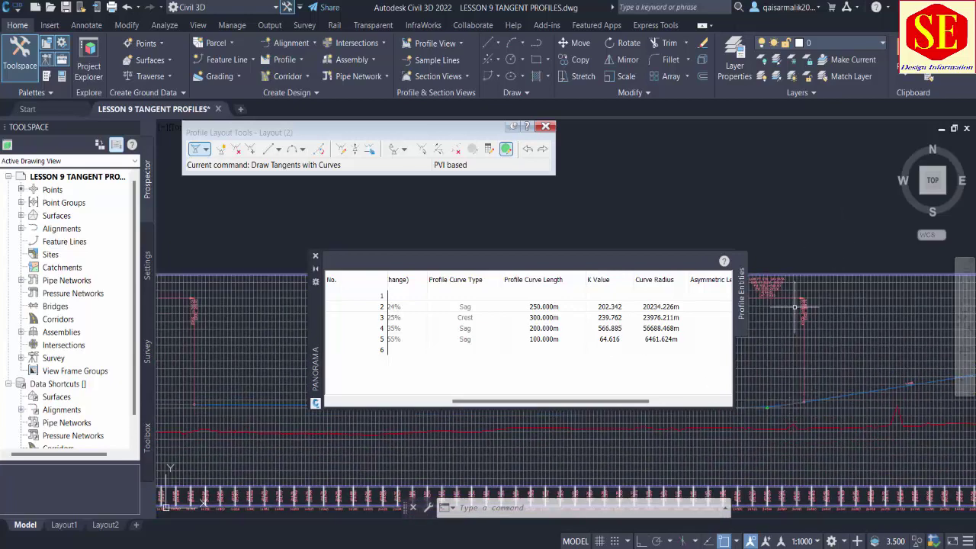
pyautogui.click(654, 308)
pyautogui.click(660, 308)
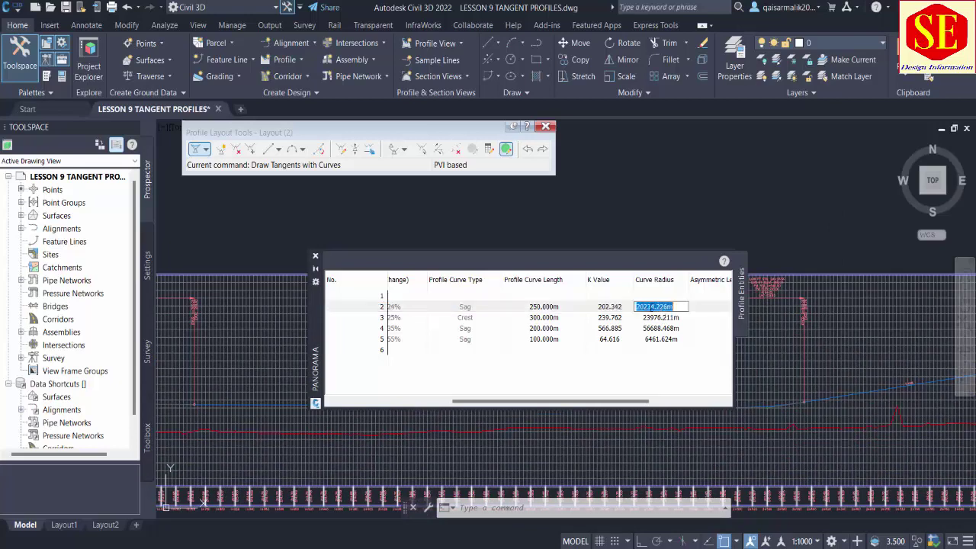
pyautogui.press('Return')
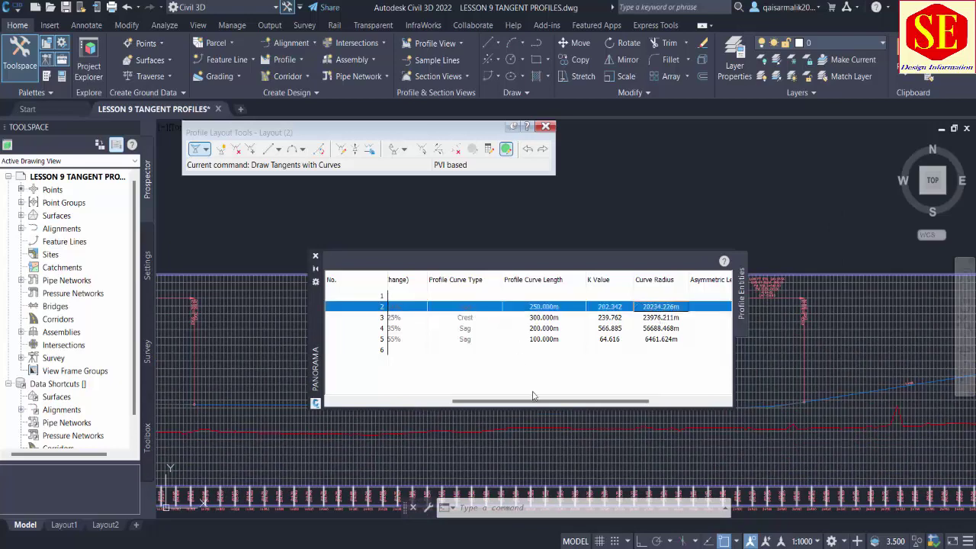
pyautogui.moveTo(533, 401); pyautogui.dragTo(423, 402)
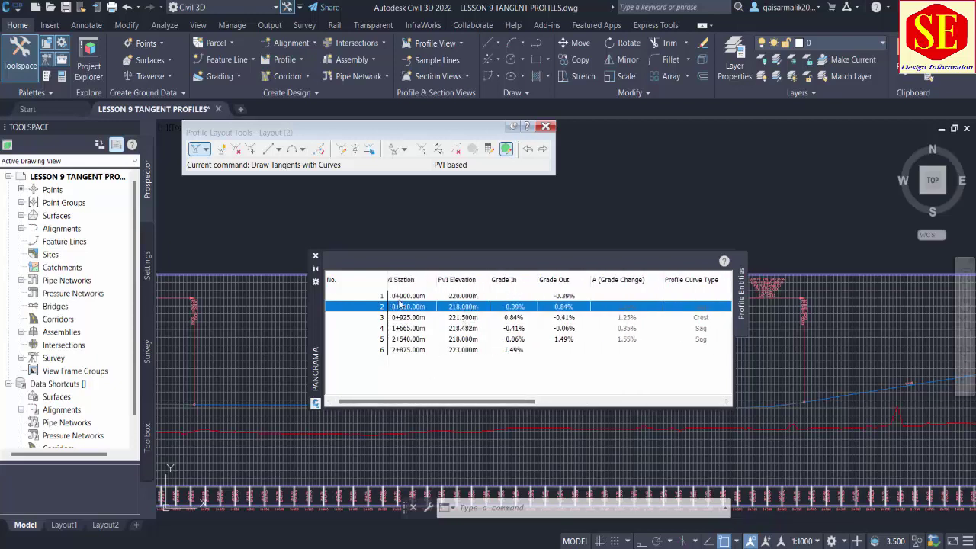
pyautogui.doubleClick(469, 302)
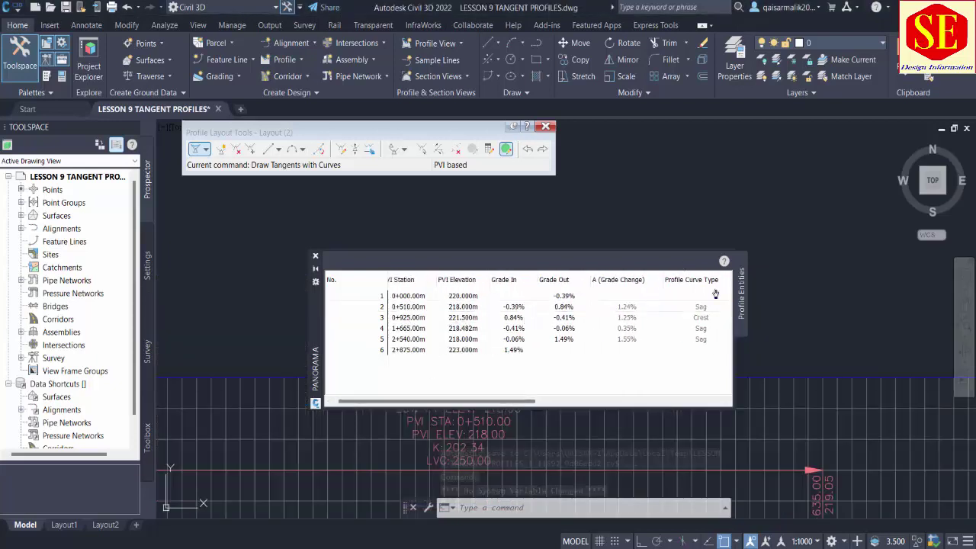
# - Close Panorama and erase the Layout (2) design profile with Delete
pyautogui.click(316, 258)
pyautogui.scroll(-3, 872, 257)
pyautogui.scroll(-2, 708, 292)
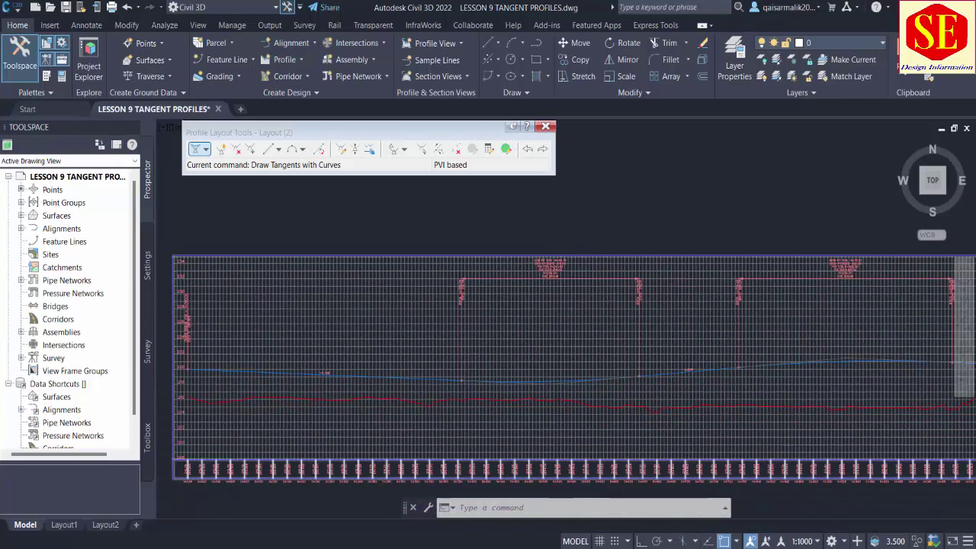
pyautogui.scroll(-1, 779, 289)
pyautogui.press('Escape')
pyautogui.click(490, 322)
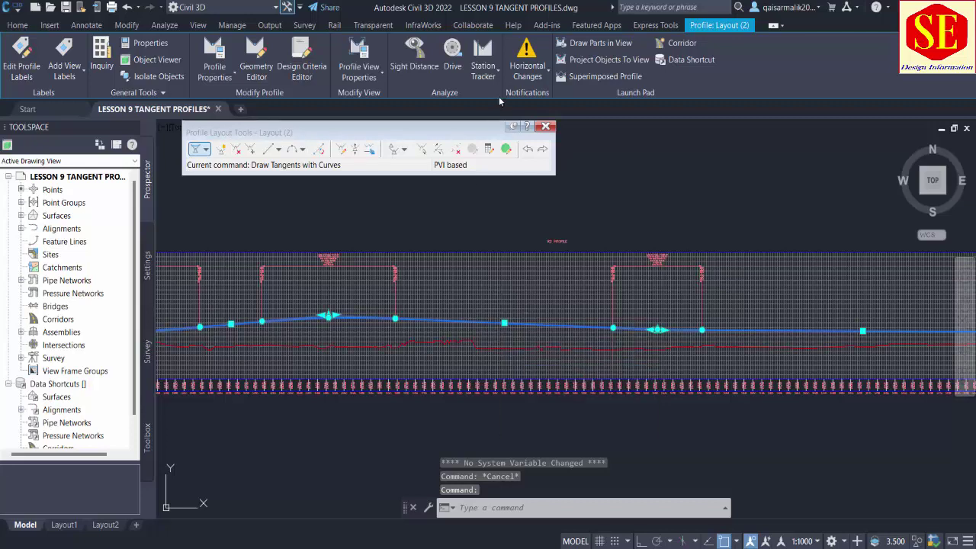
pyautogui.click(504, 152)
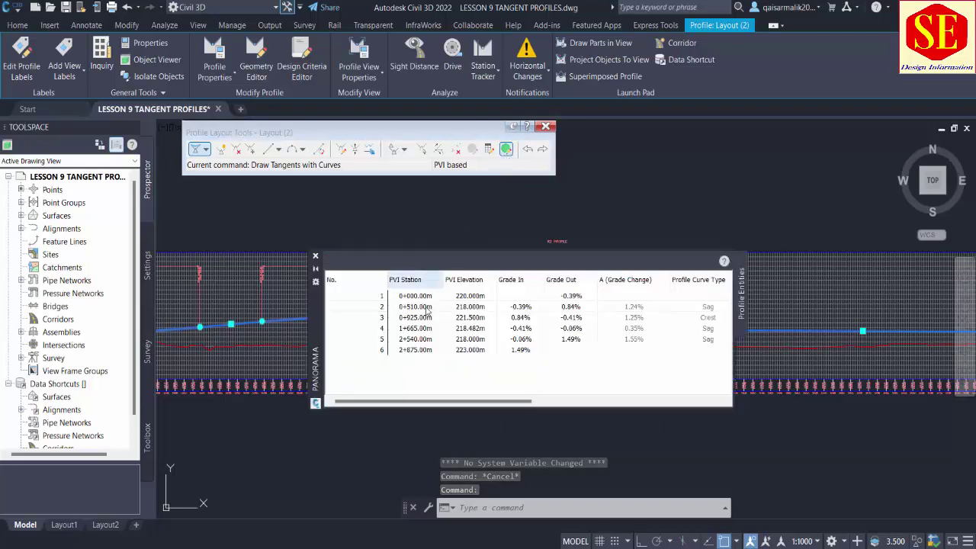
pyautogui.click(316, 257)
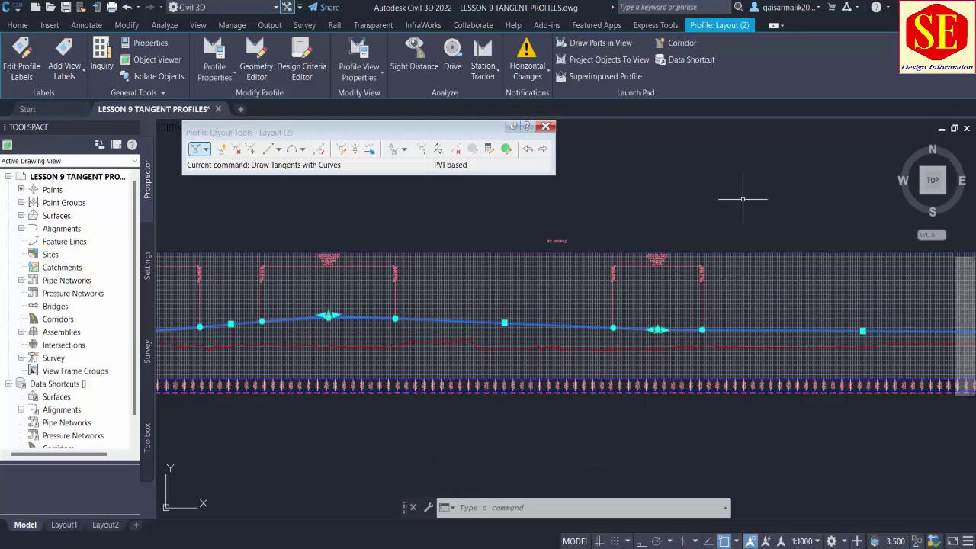
pyautogui.press('Delete')
pyautogui.press('Escape')
pyautogui.press('Escape')
pyautogui.scroll(-3, 738, 239)
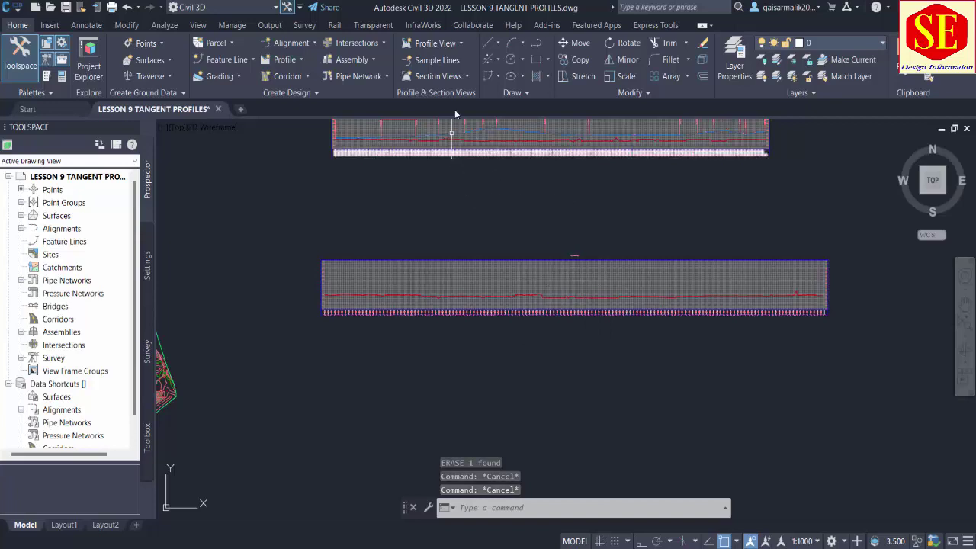
# - Create a new layout profile, Layout (3), on alignment R2 in the profile view
pyautogui.click(284, 59)
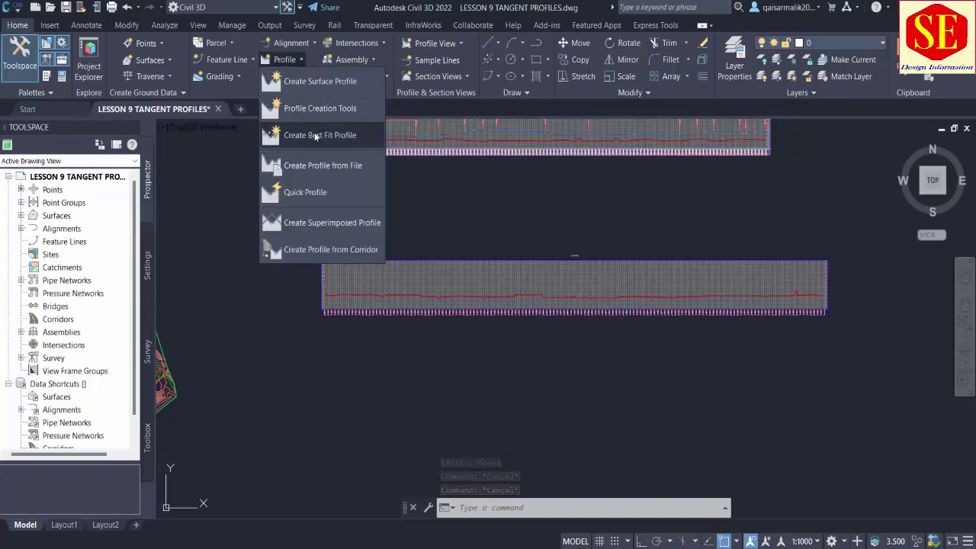
pyautogui.click(314, 109)
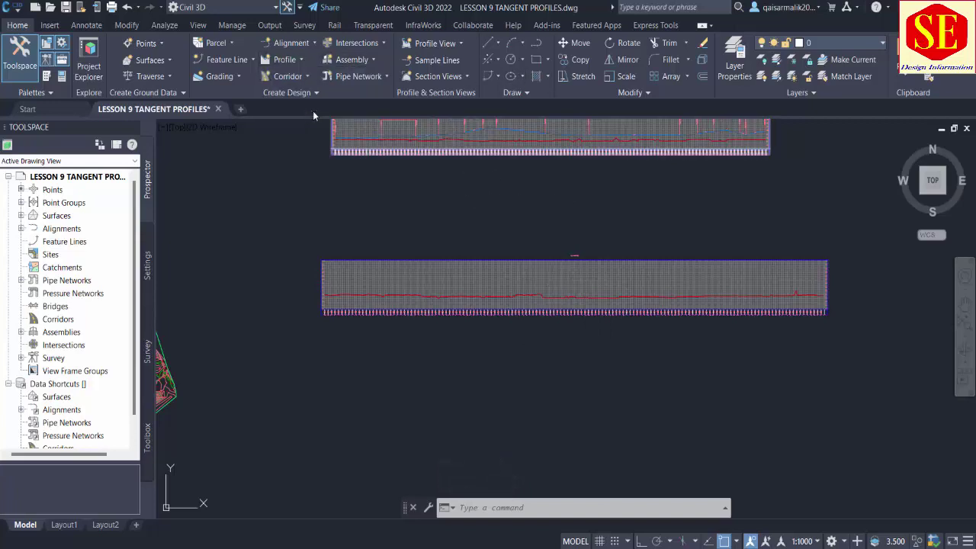
pyautogui.click(414, 264)
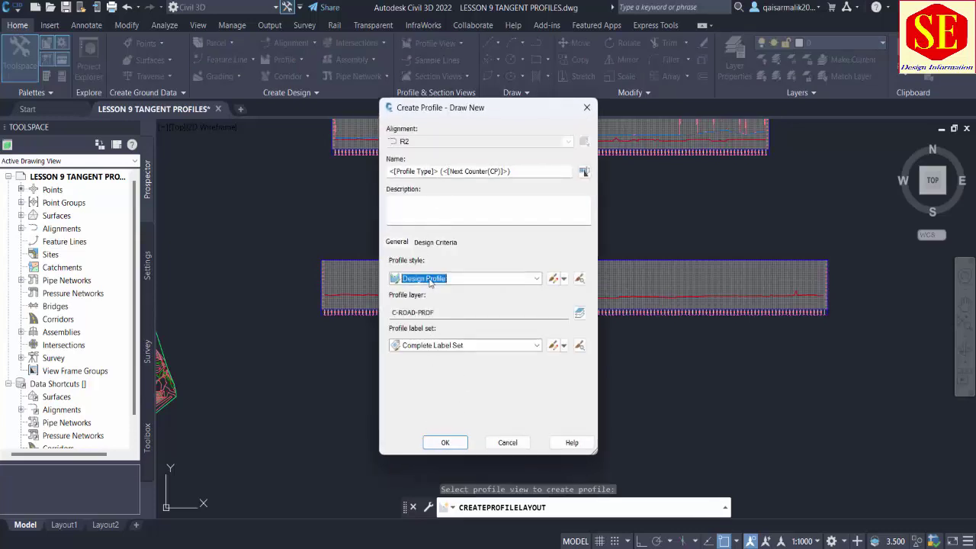
pyautogui.click(446, 444)
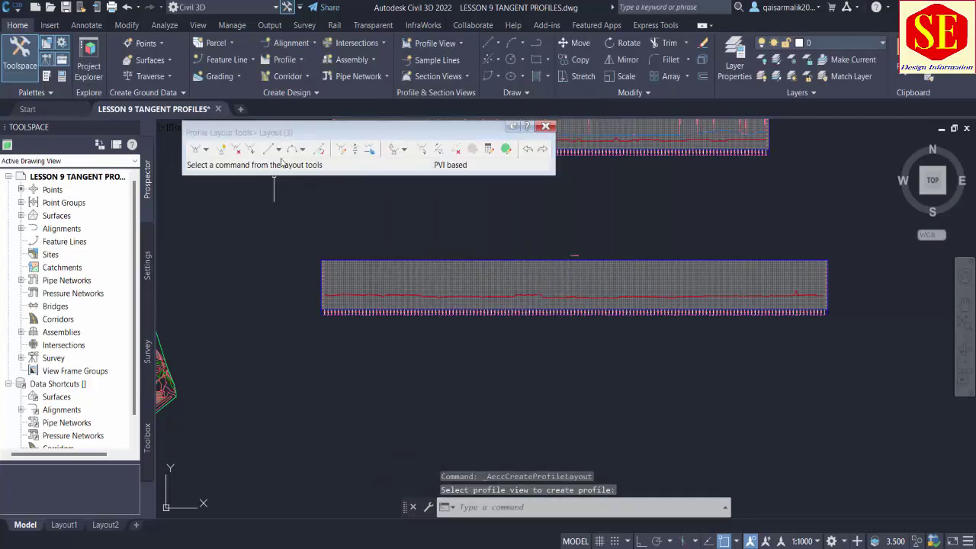
# - Choose Draw Tangents With Curves and place the first tangent's start at the view's left edge
pyautogui.click(206, 150)
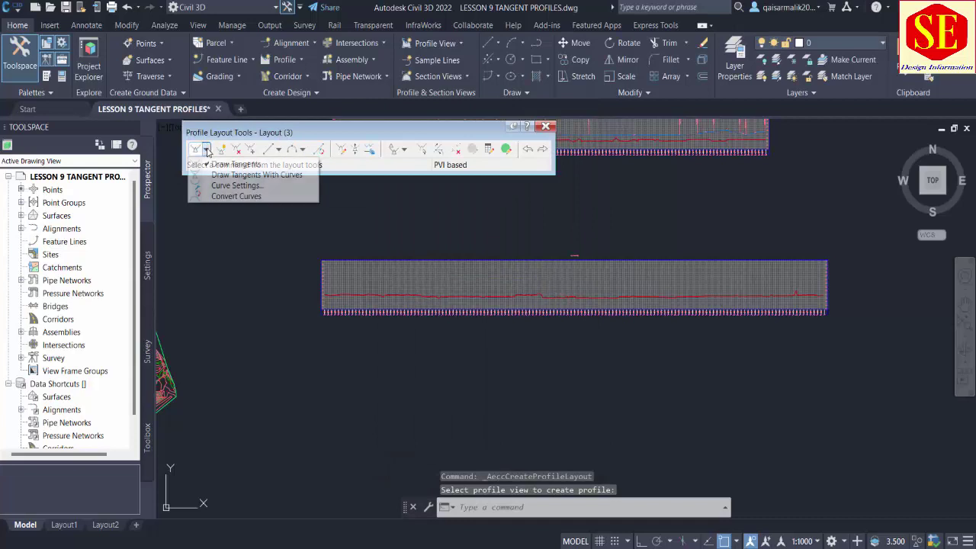
pyautogui.click(244, 175)
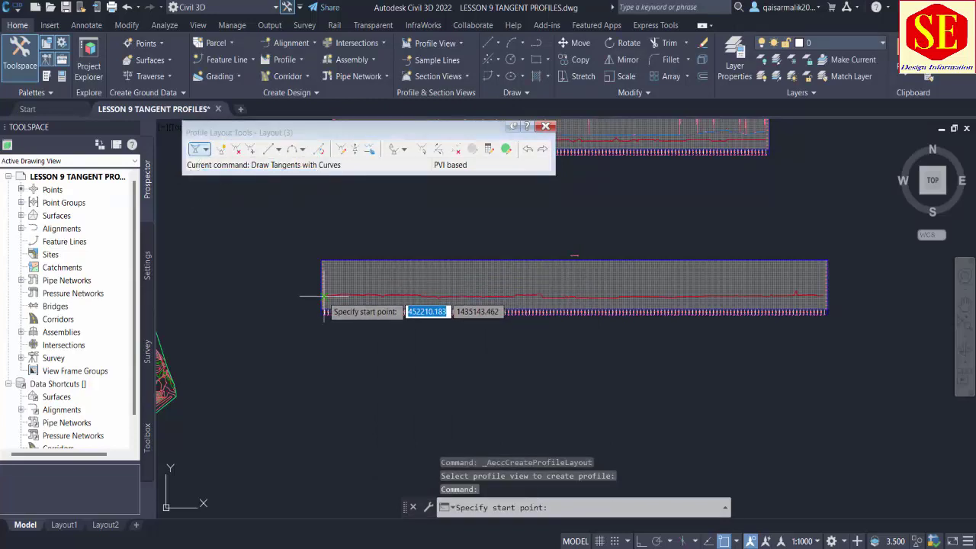
pyautogui.scroll(5, 335, 305)
pyautogui.click(350, 242)
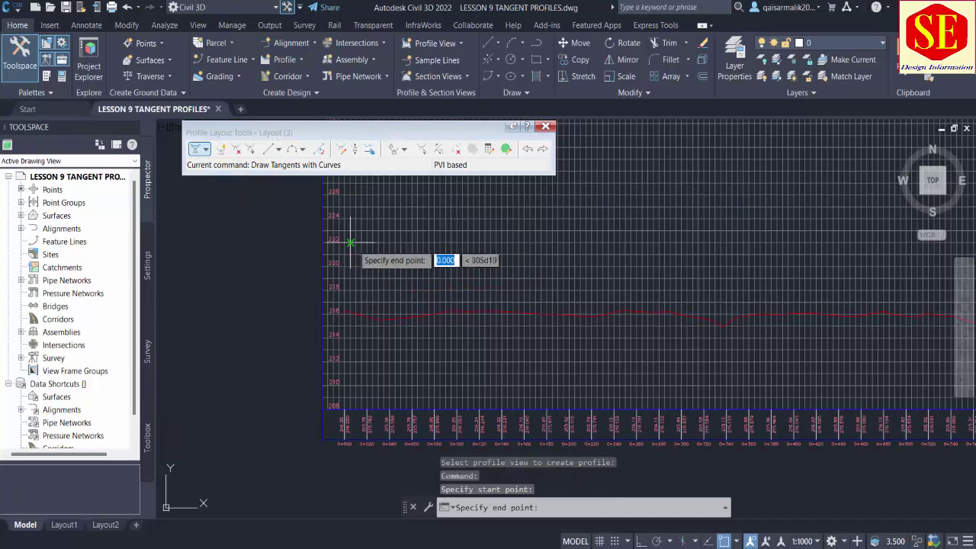
pyautogui.scroll(-5, 350, 244)
pyautogui.scroll(2, 654, 262)
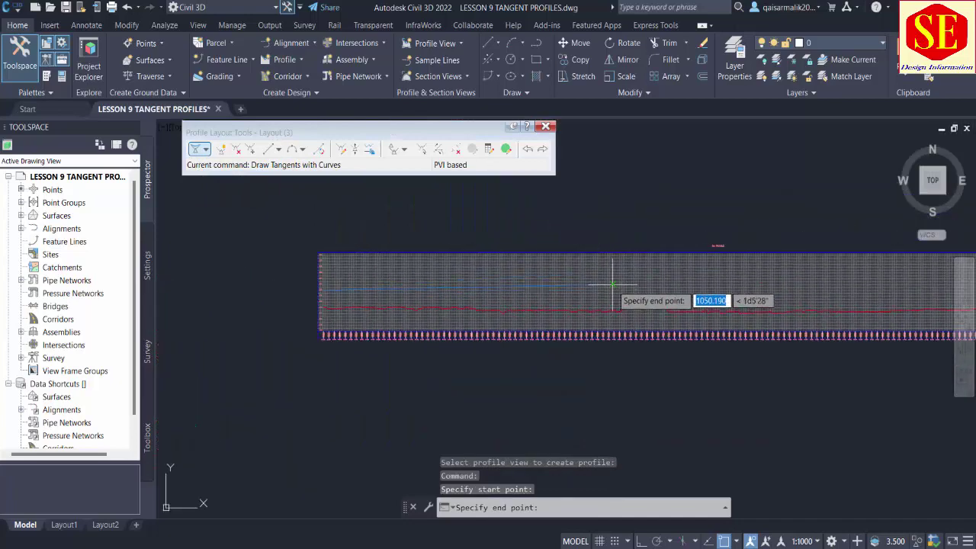
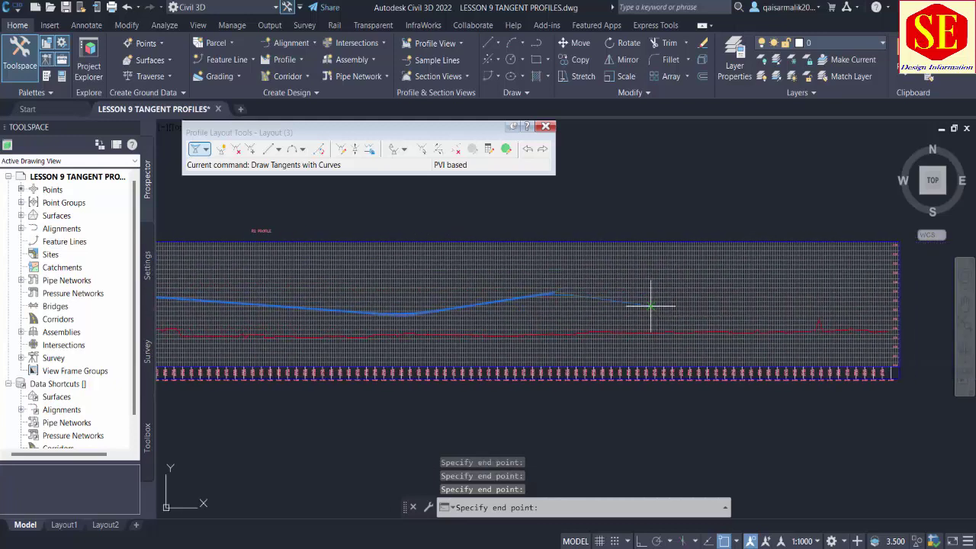
# - Place the last two PVIs out to the right edge of the profile view and end the tangent layout
pyautogui.click(649, 308)
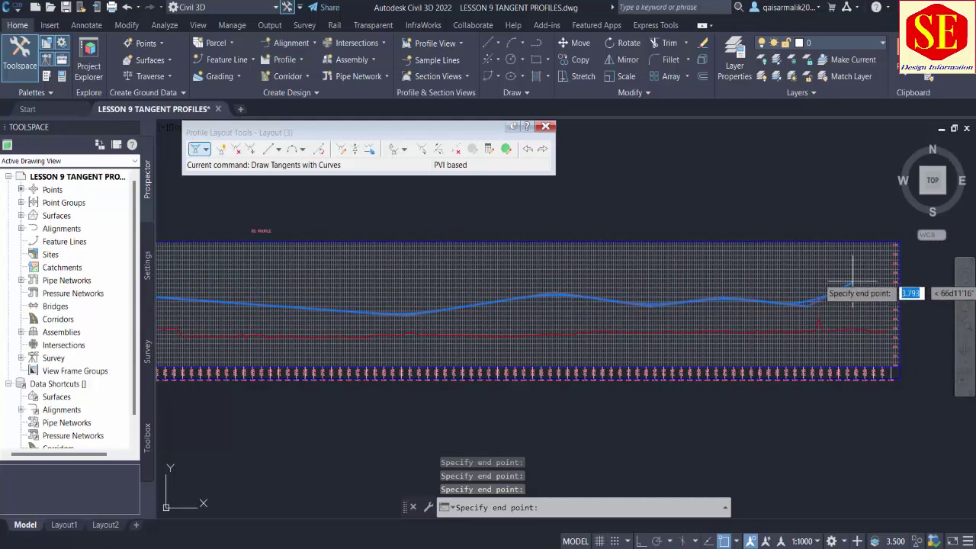
pyautogui.click(875, 269)
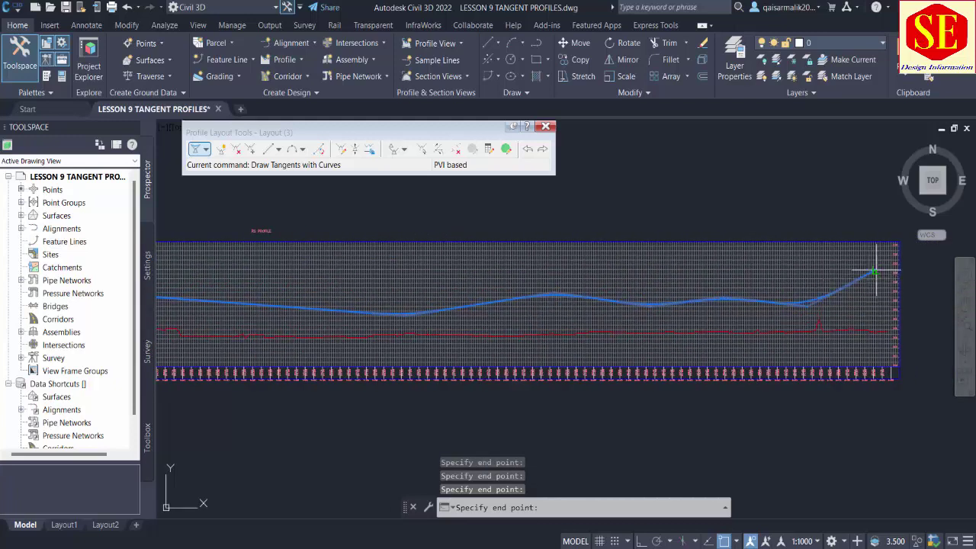
pyautogui.press('Return')
pyautogui.moveTo(442, 281)
pyautogui.mouseDown(button='middle')
pyautogui.moveTo(588, 277)
pyautogui.moveTo(540, 363)
pyautogui.mouseUp(button='middle')
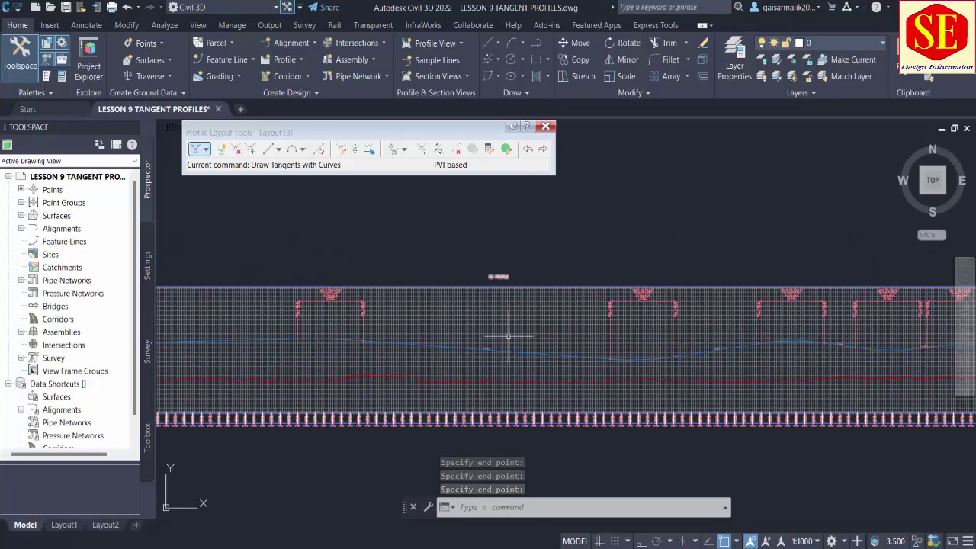
pyautogui.moveTo(354, 349); pyautogui.dragTo(526, 360, button='middle')
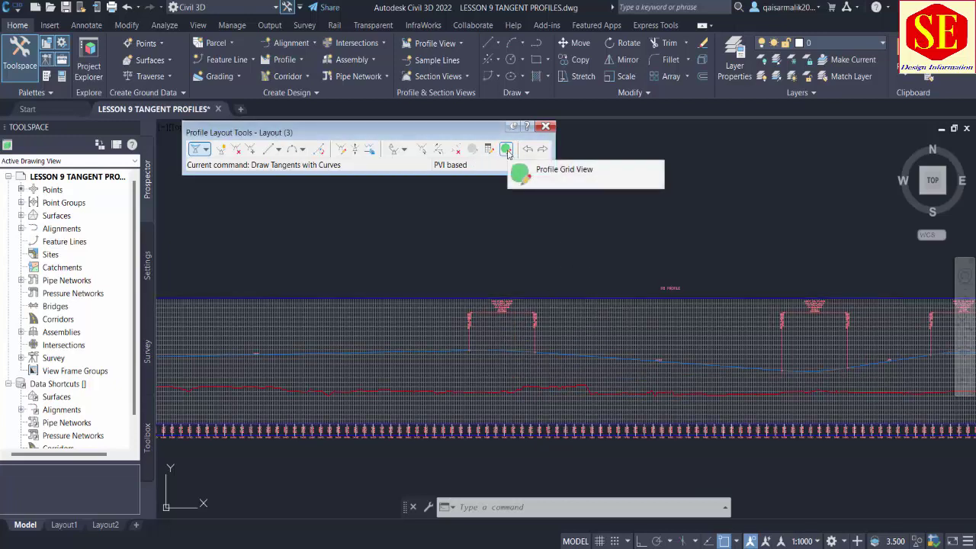
# - Open the Profile Grid View PVI table and set the first PVI station to 0+000.00m
pyautogui.click(506, 150)
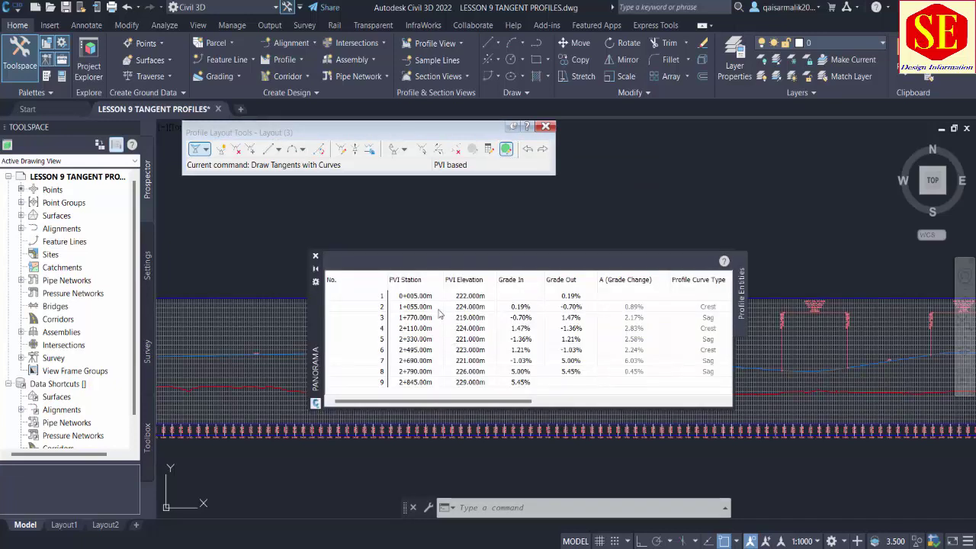
pyautogui.click(413, 297)
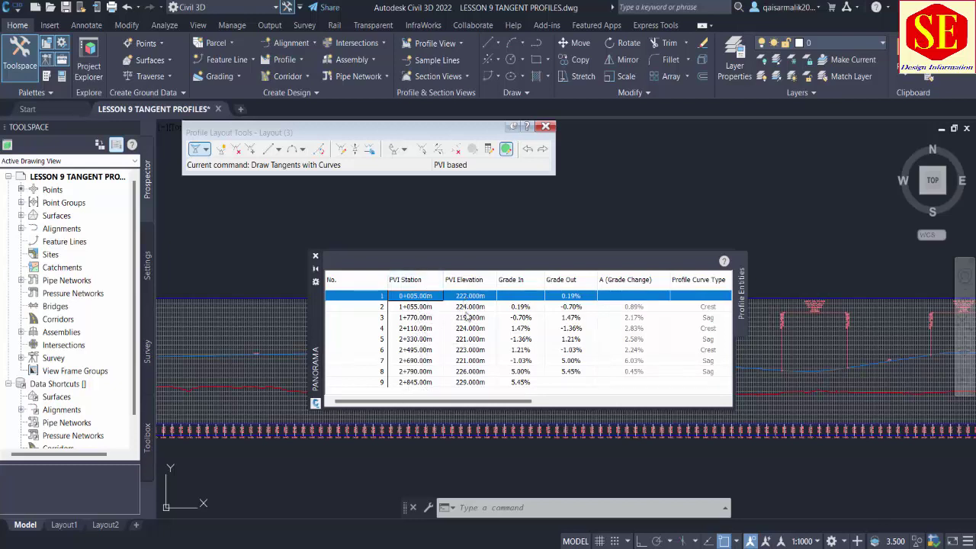
pyautogui.scroll(2, 534, 481)
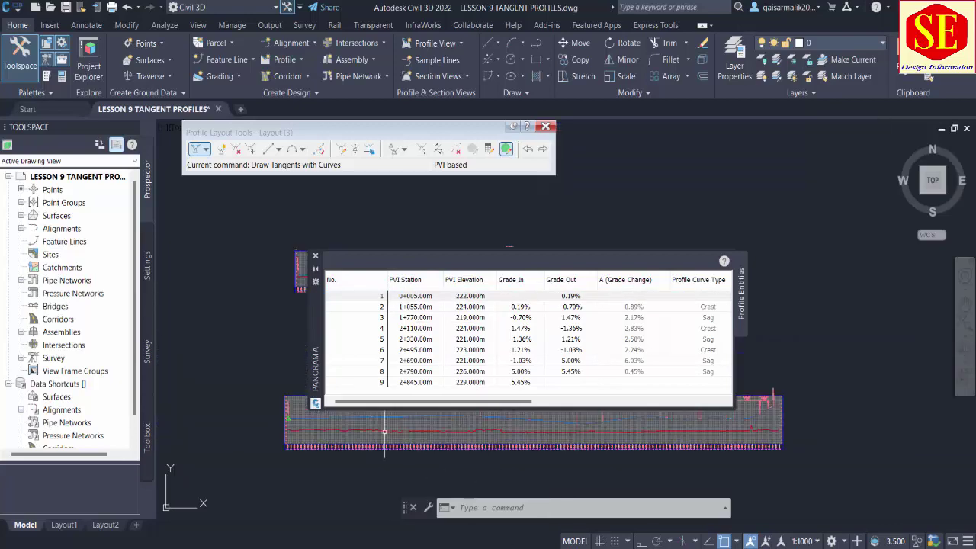
pyautogui.scroll(3, 294, 416)
pyautogui.scroll(4, 248, 457)
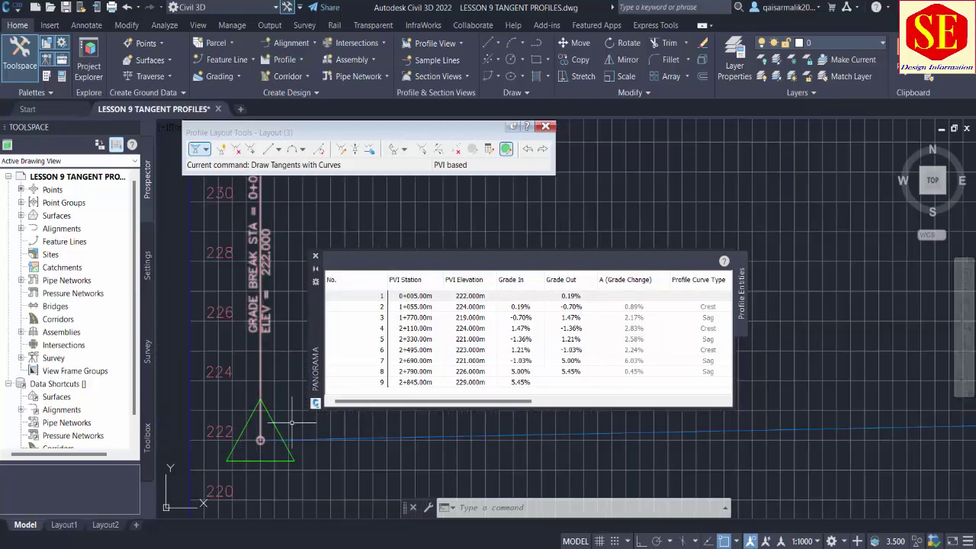
pyautogui.click(419, 296)
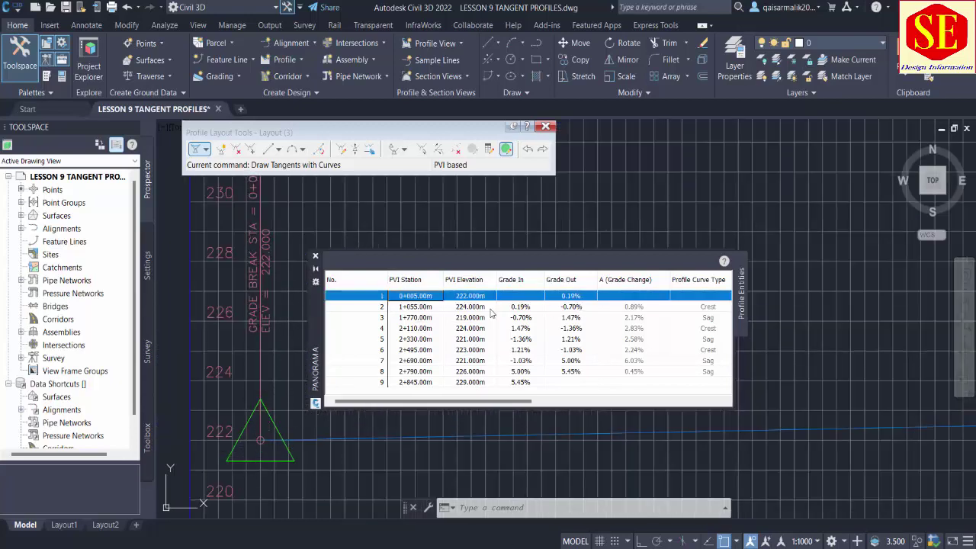
pyautogui.click(409, 301)
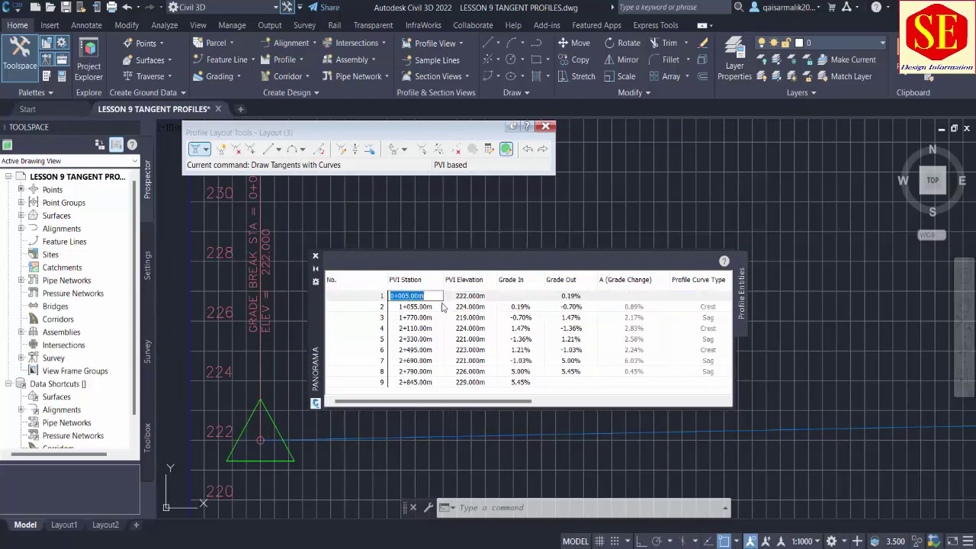
pyautogui.write('0')
pyautogui.press('Return')
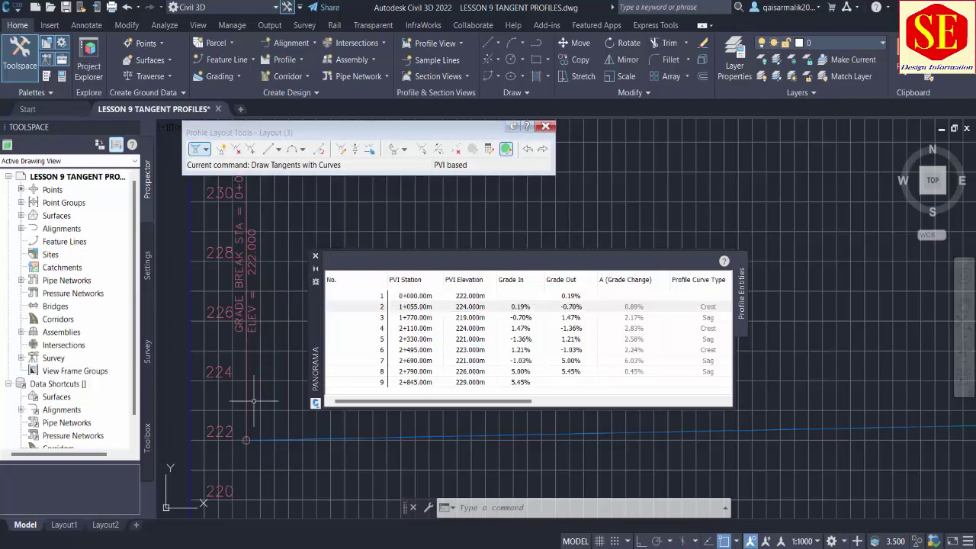
# - Change the first PVI's elevation to 216.000m, correcting an earlier 215.500m entry
pyautogui.scroll(-4, 295, 334)
pyautogui.click(473, 296)
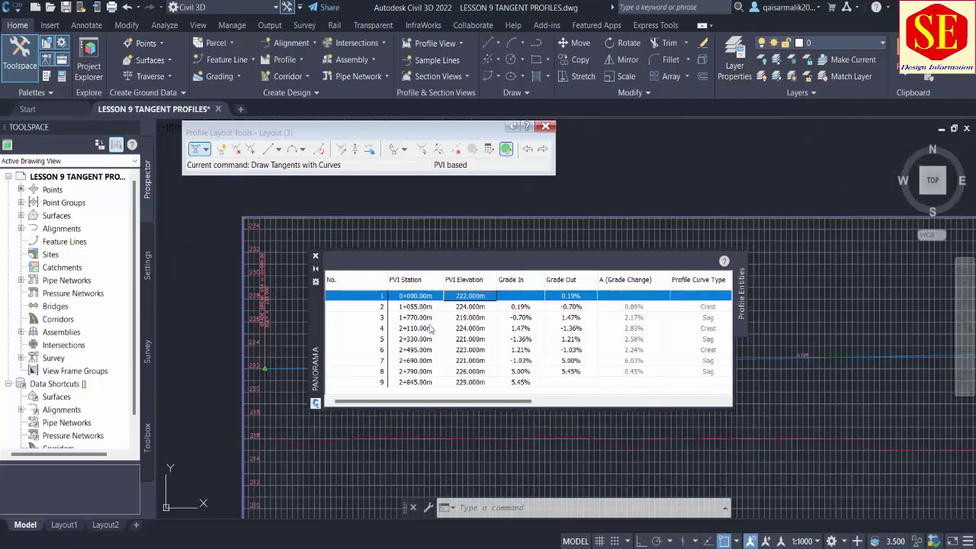
pyautogui.click(473, 298)
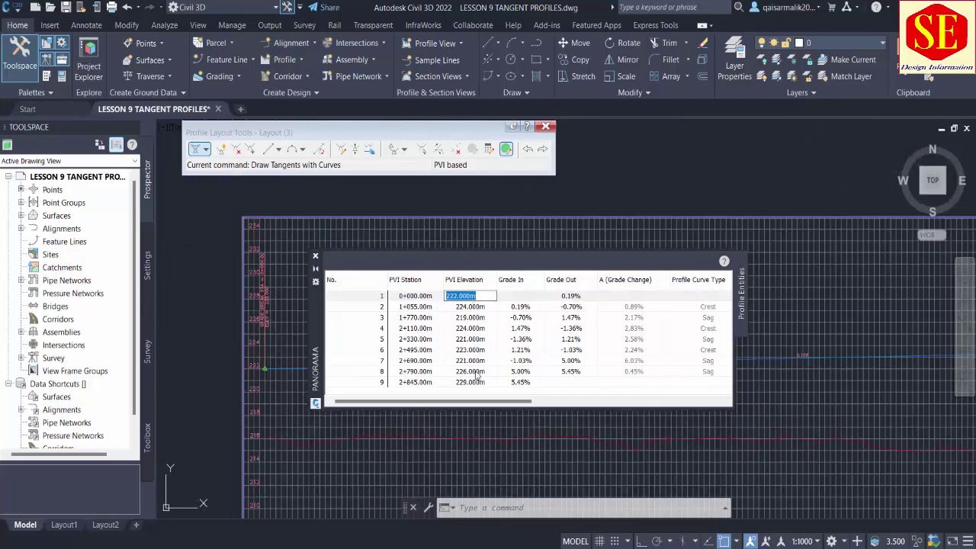
pyautogui.write('215')
pyautogui.press('Return')
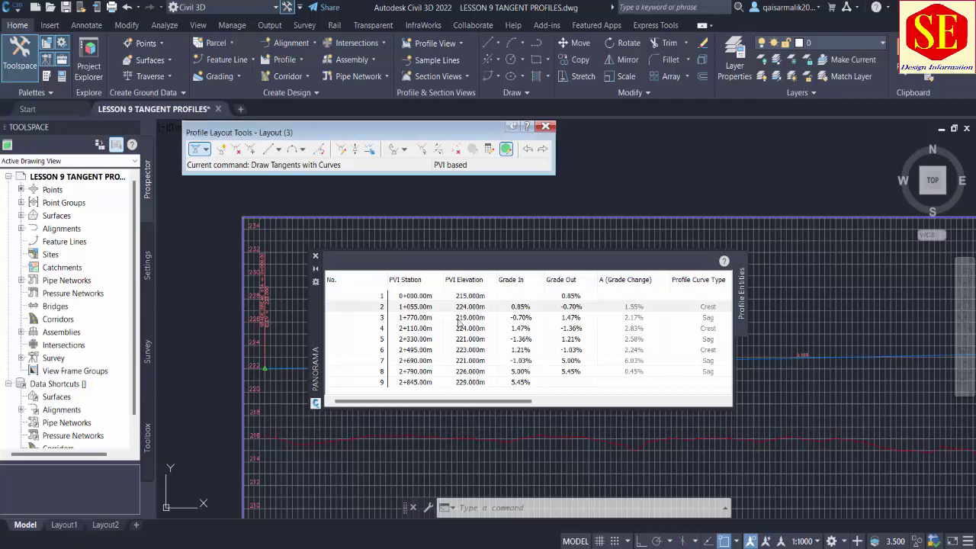
pyautogui.scroll(3, 272, 454)
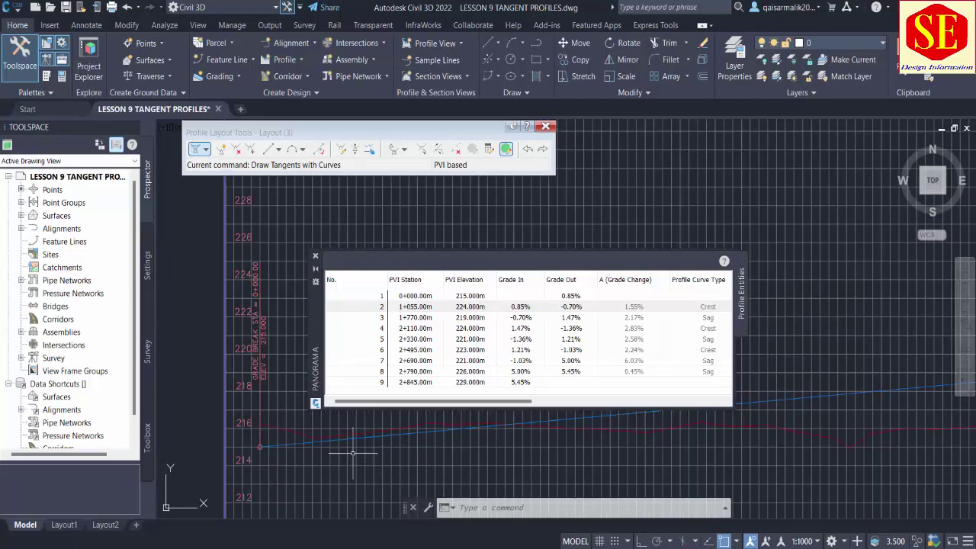
pyautogui.click(465, 297)
pyautogui.click(465, 298)
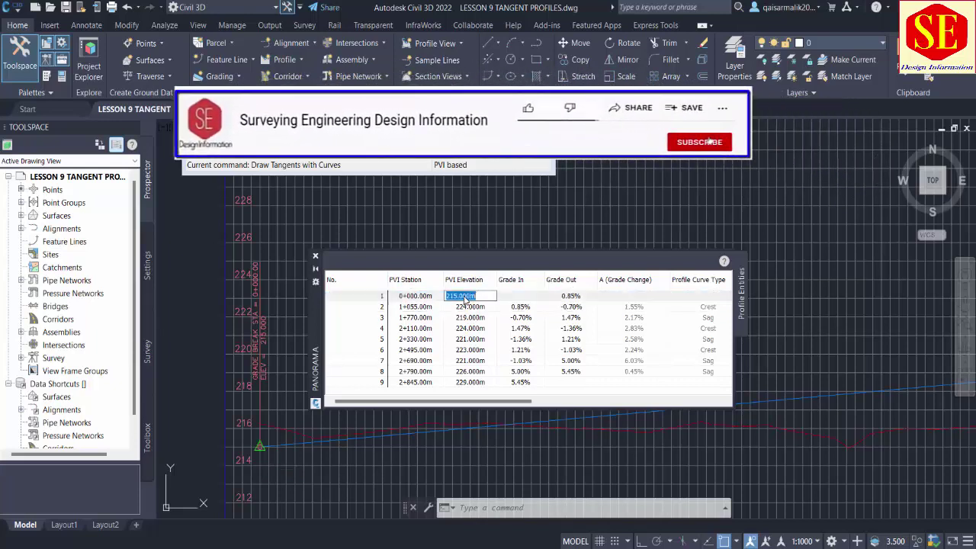
pyautogui.write('21')
pyautogui.write('5')
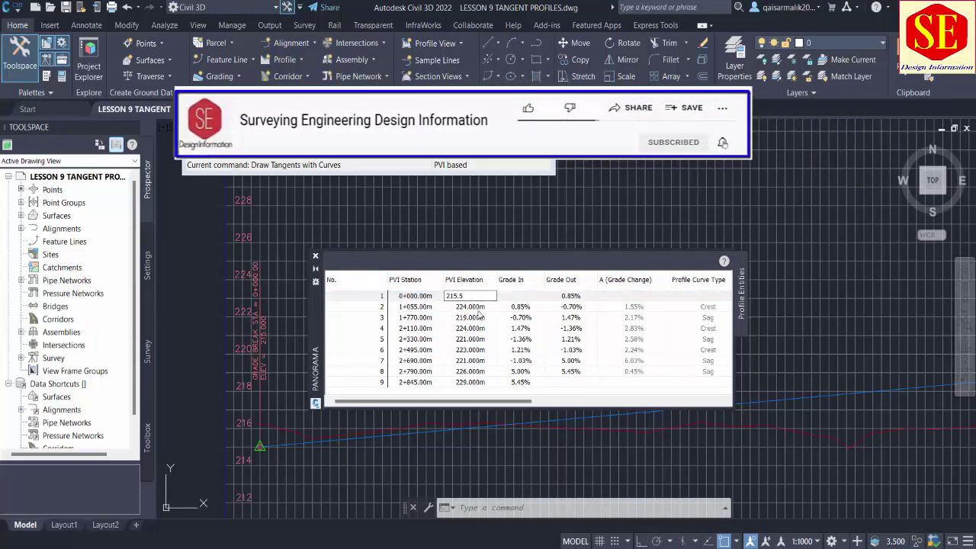
pyautogui.press('Return')
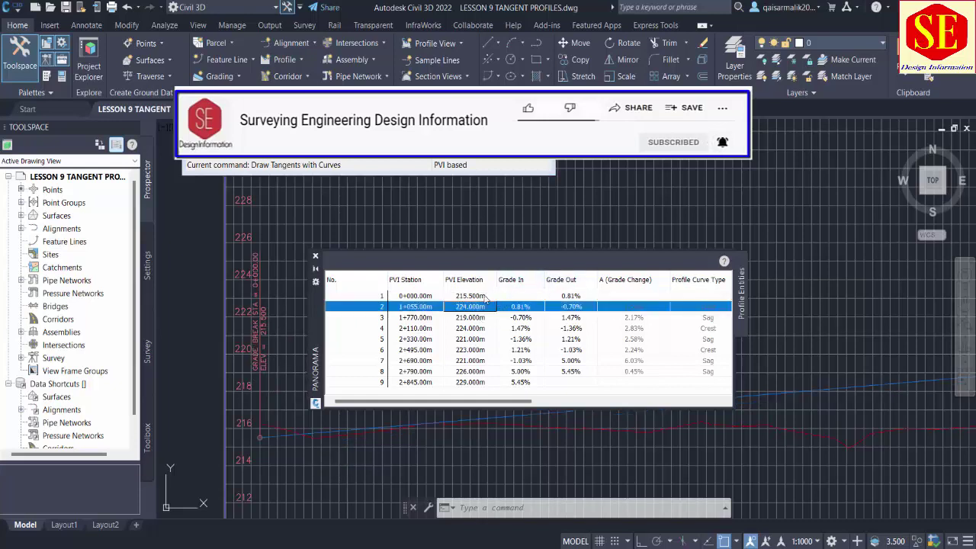
pyautogui.click(485, 297)
pyautogui.doubleClick(485, 296)
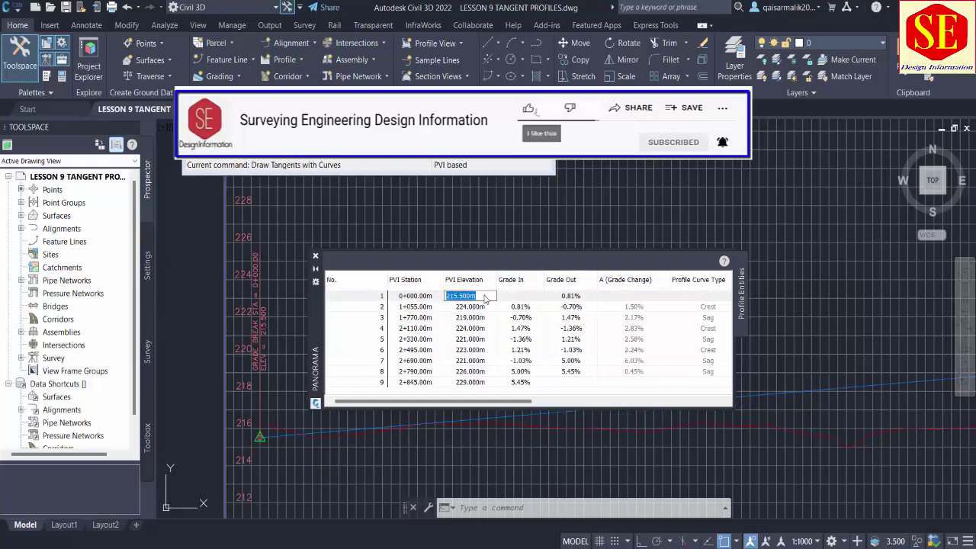
pyautogui.write('216')
pyautogui.press('Return')
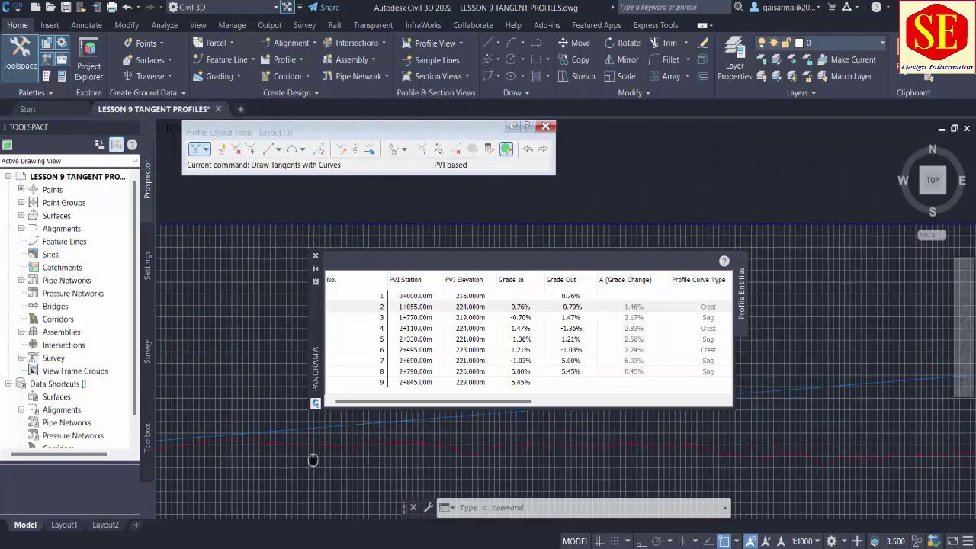
pyautogui.moveTo(277, 453)
pyautogui.mouseDown(button='middle')
pyautogui.moveTo(539, 442)
pyautogui.moveTo(510, 460)
pyautogui.mouseUp(button='middle')
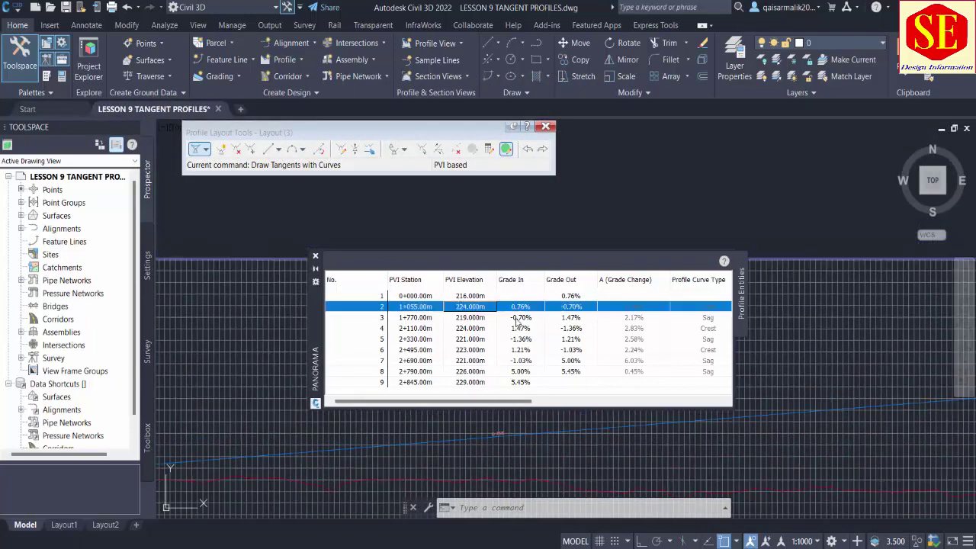
# - Set the second PVI's station to 1+000.00m
pyautogui.scroll(5, 622, 433)
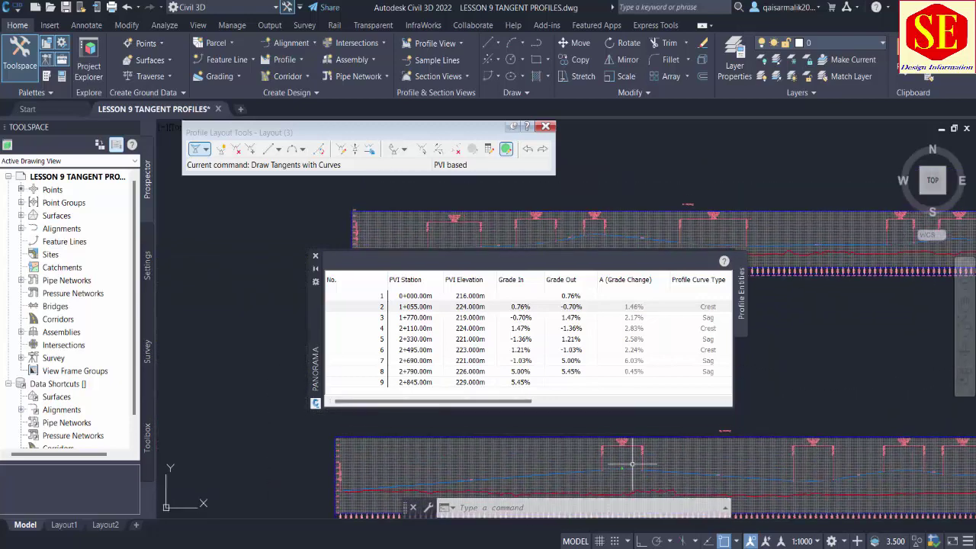
pyautogui.scroll(3, 621, 433)
pyautogui.scroll(2, 630, 455)
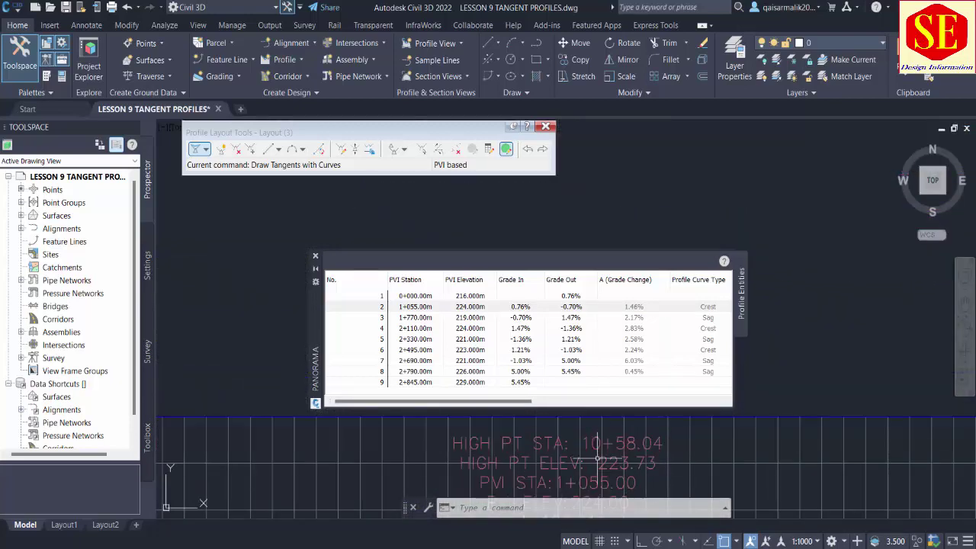
pyautogui.click(630, 455)
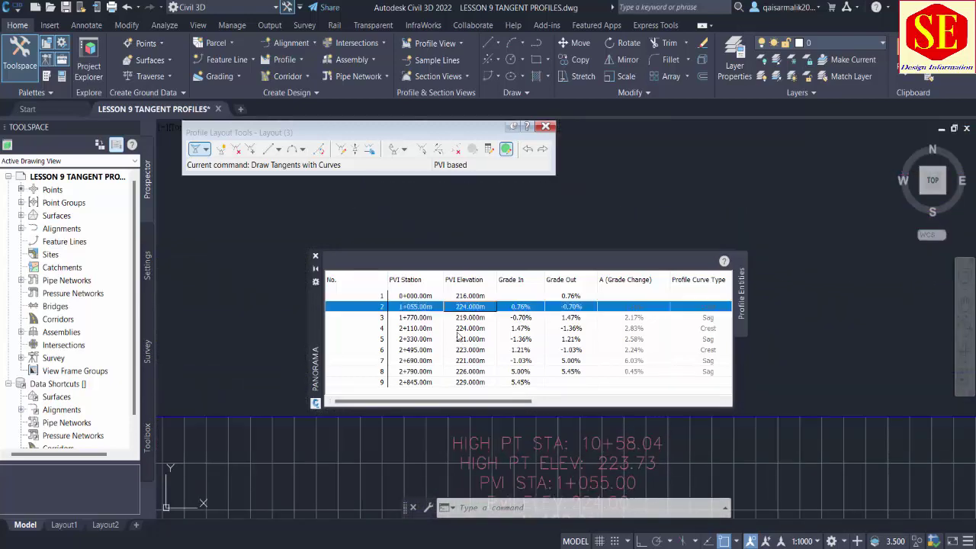
pyautogui.doubleClick(418, 308)
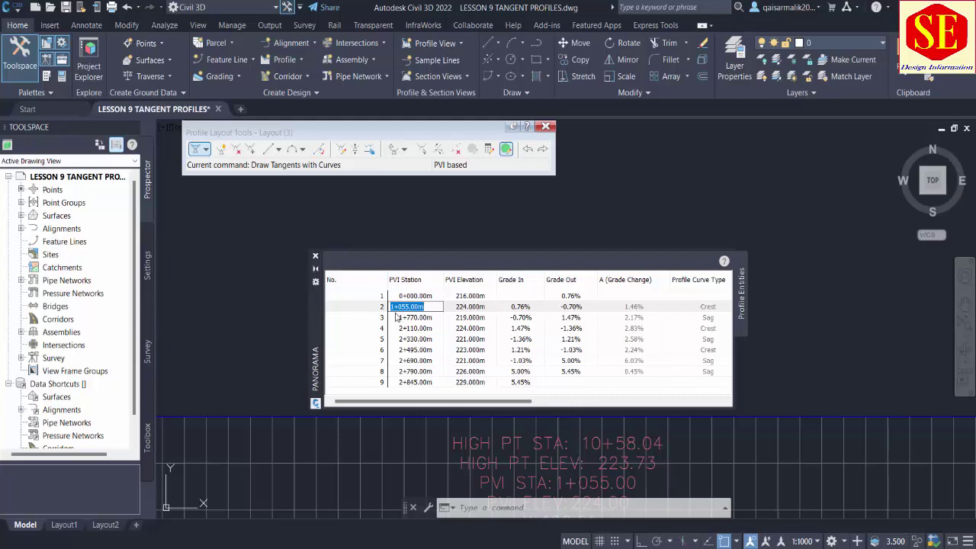
pyautogui.write('1000')
pyautogui.press('Return')
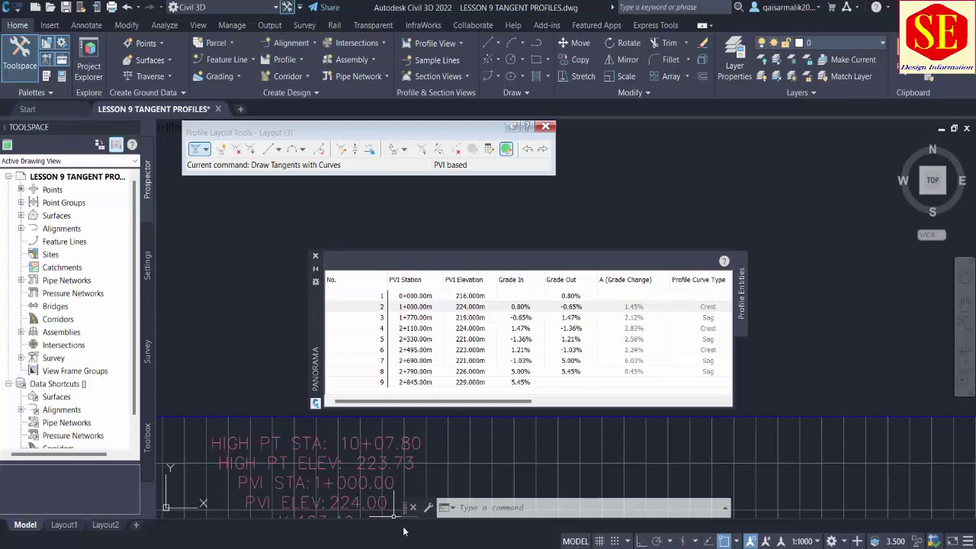
# - Set the second PVI's elevation to 218.500m
pyautogui.moveTo(353, 498); pyautogui.dragTo(347, 462, button='middle')
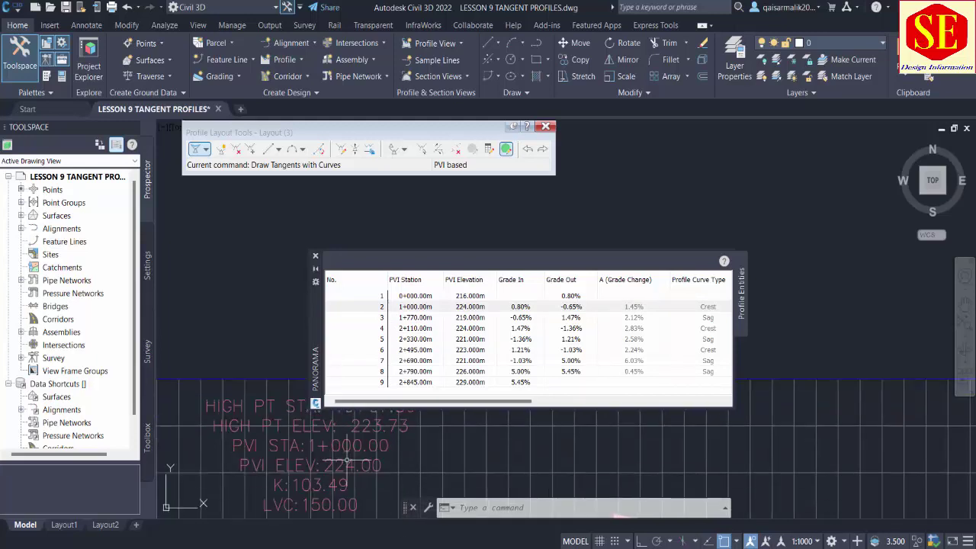
pyautogui.click(467, 307)
pyautogui.scroll(-3, 436, 442)
pyautogui.scroll(-3, 437, 442)
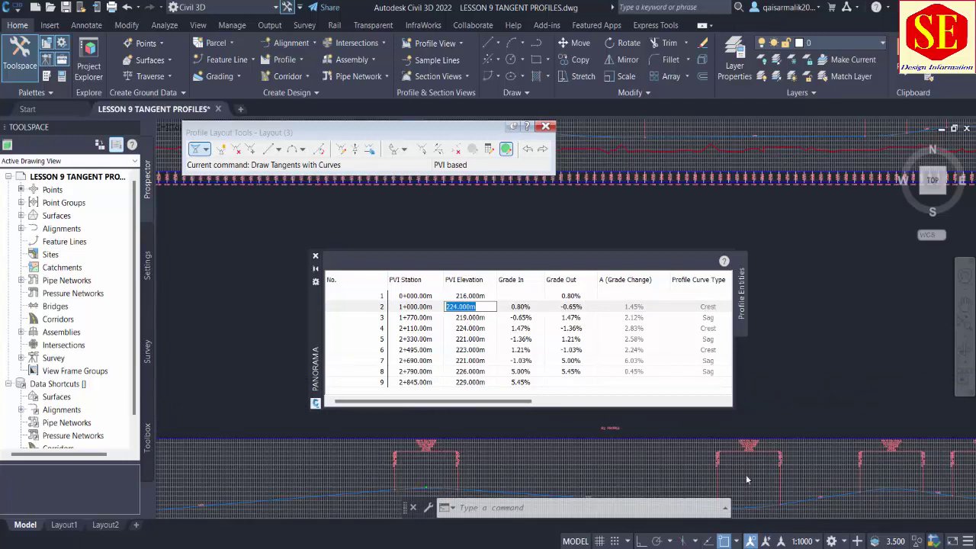
pyautogui.scroll(-2, 743, 473)
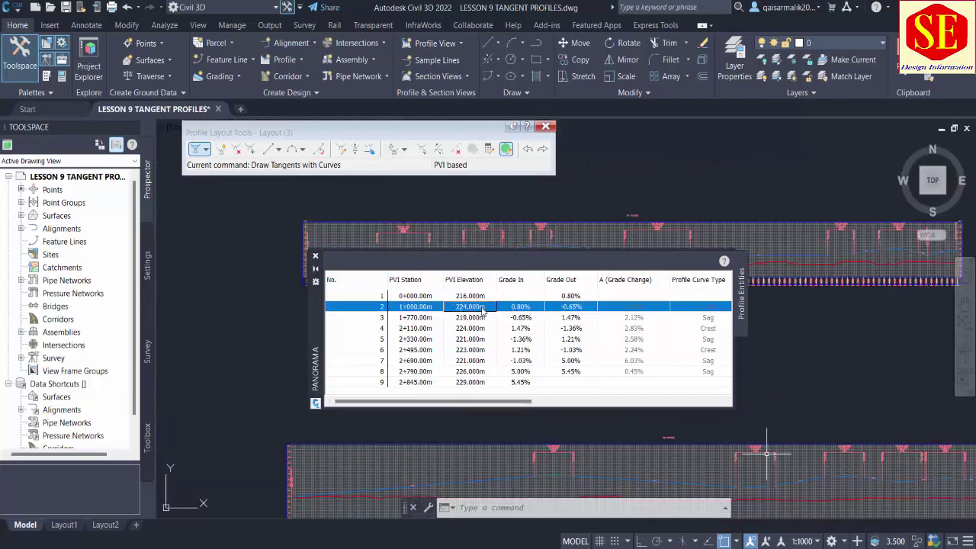
pyautogui.click(483, 309)
pyautogui.write('218.5')
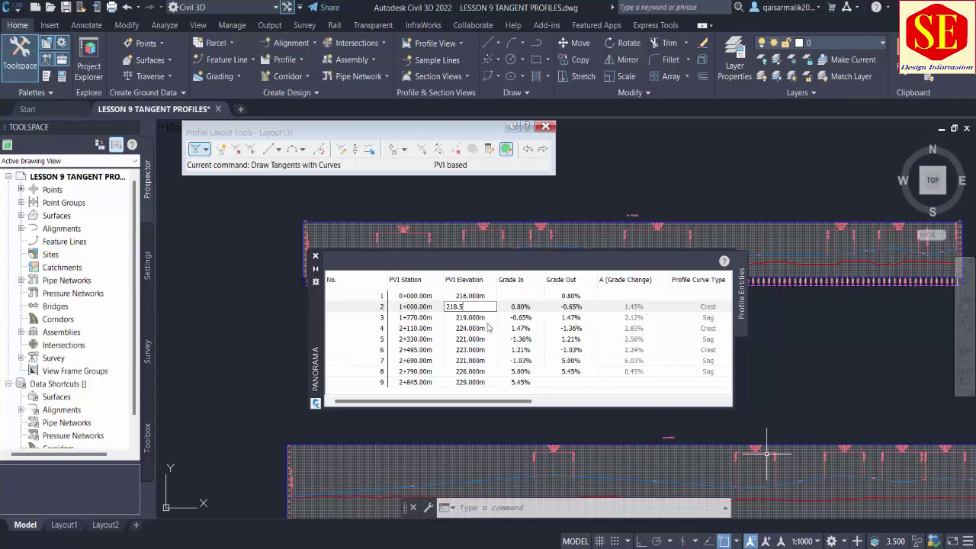
pyautogui.press('Return')
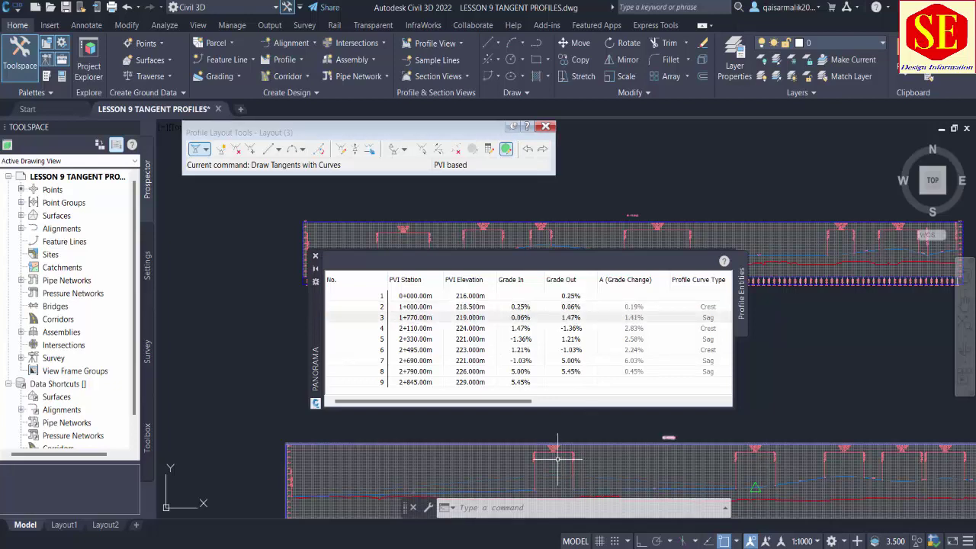
pyautogui.scroll(3, 552, 446)
pyautogui.scroll(-5, 554, 443)
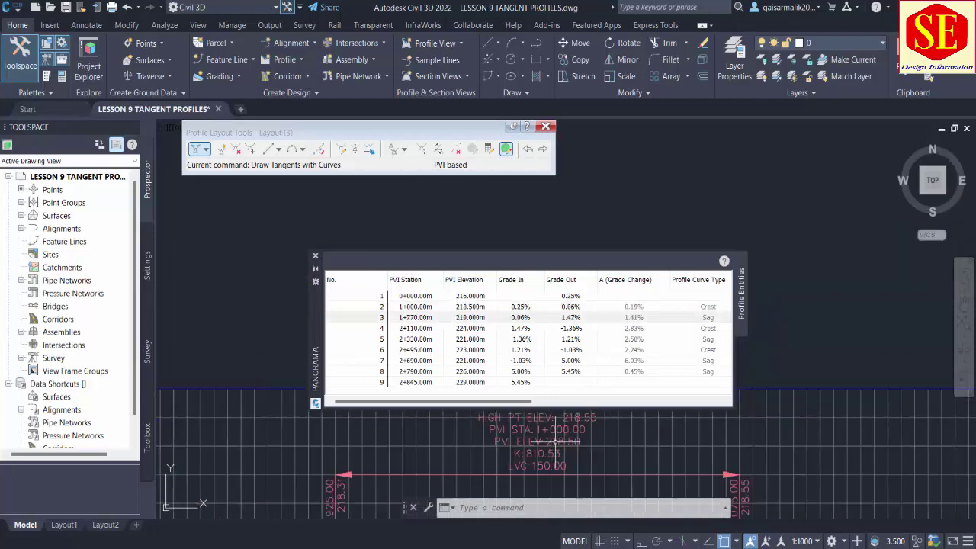
pyautogui.scroll(-2, 554, 442)
pyautogui.scroll(-2, 560, 450)
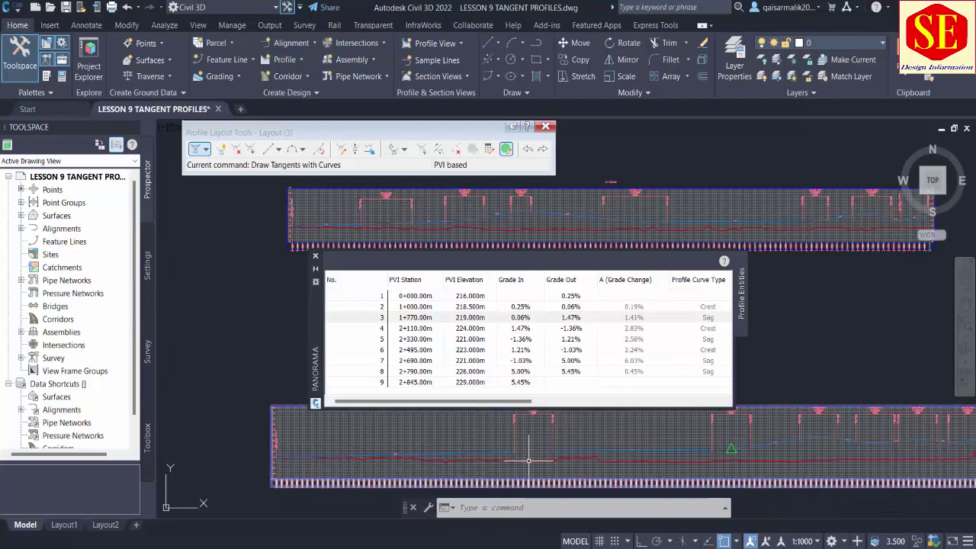
pyautogui.scroll(2, 567, 460)
pyautogui.scroll(2, 401, 475)
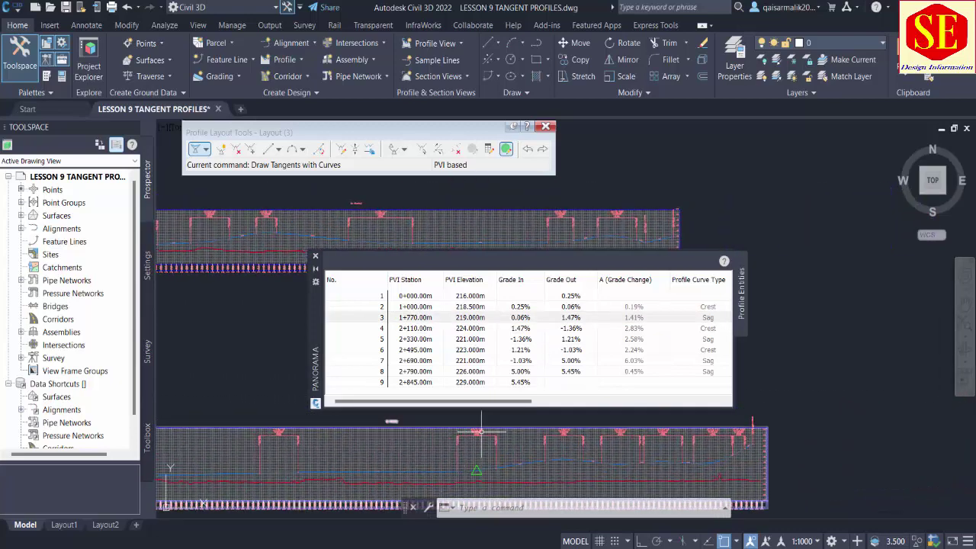
pyautogui.scroll(3, 479, 432)
# - Move the third PVI to station 1+500.00m at elevation 216.150m
pyautogui.click(471, 320)
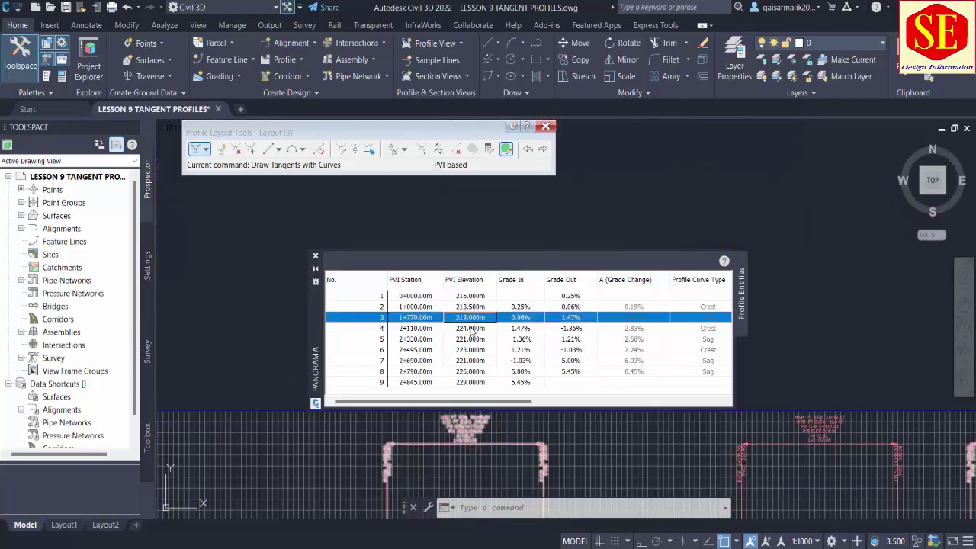
pyautogui.doubleClick(416, 321)
pyautogui.write('1500')
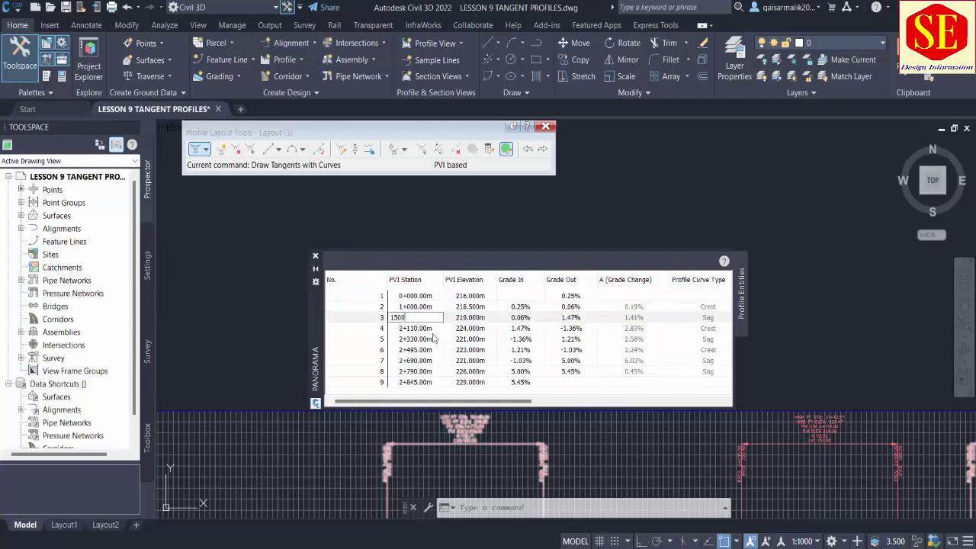
pyautogui.press('Return')
pyautogui.moveTo(565, 467); pyautogui.dragTo(694, 467, button='middle')
pyautogui.click(473, 317)
pyautogui.click(473, 318)
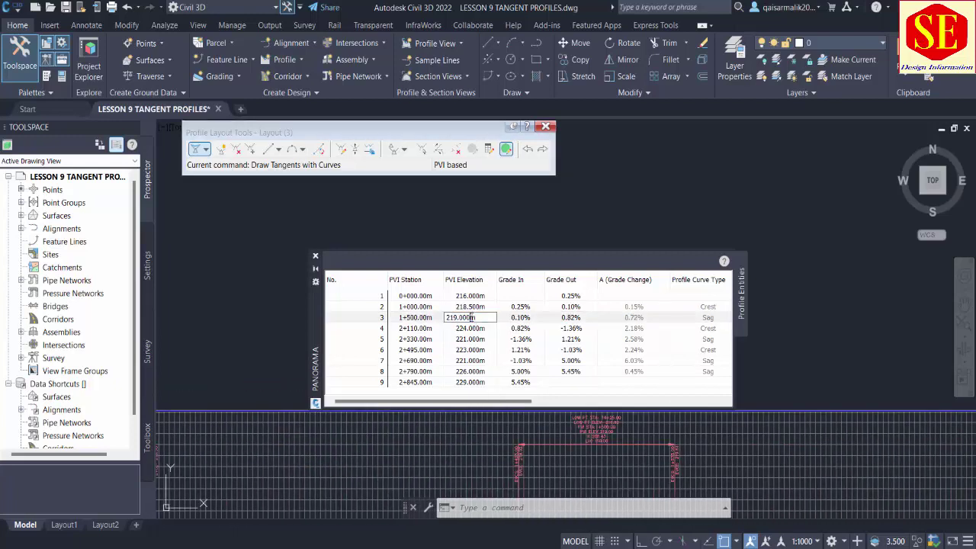
pyautogui.moveTo(495, 320); pyautogui.dragTo(423, 326)
pyautogui.write('216.15')
pyautogui.click(457, 330)
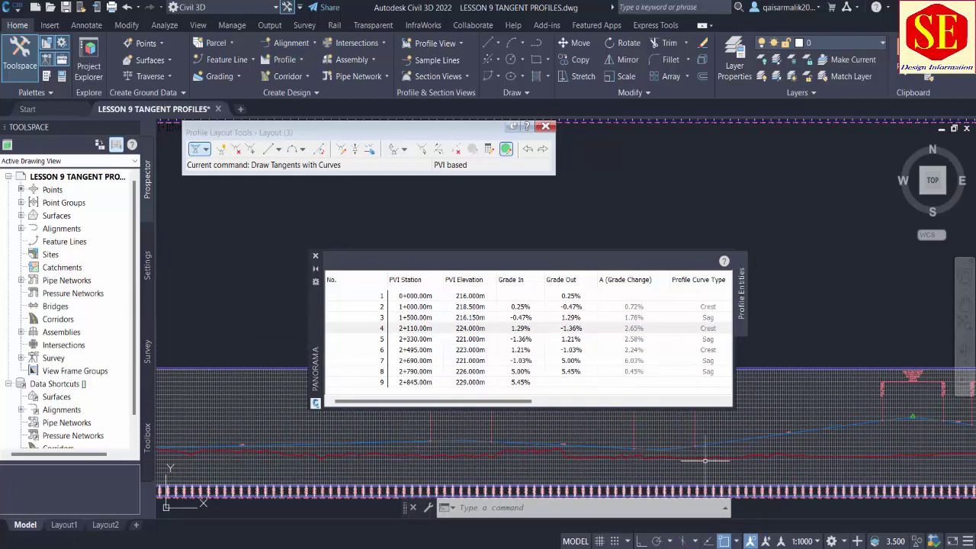
# - Move the fourth PVI to station 2+000.00m at elevation 218.250m
pyautogui.moveTo(705, 458); pyautogui.dragTo(520, 461, button='middle')
pyautogui.scroll(-3, 500, 462)
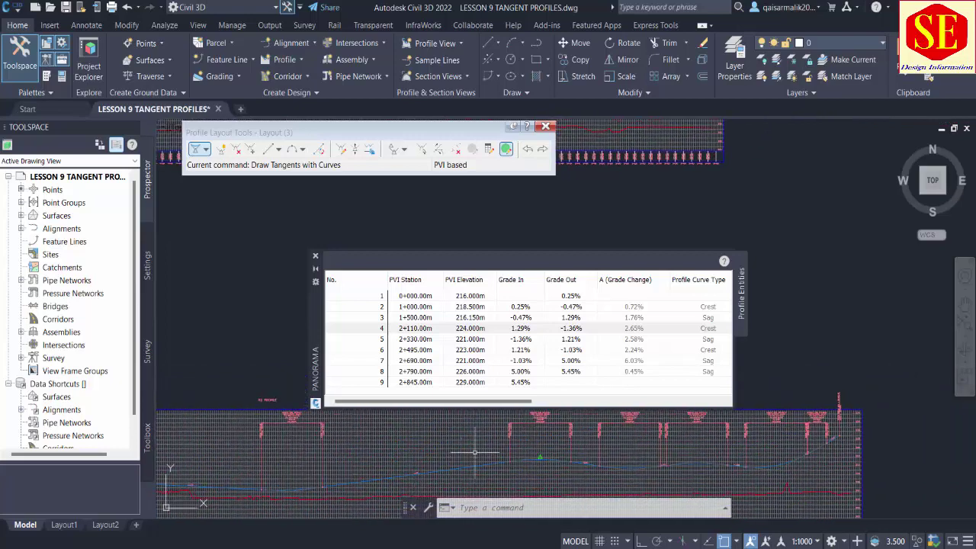
pyautogui.click(410, 329)
pyautogui.write('2000')
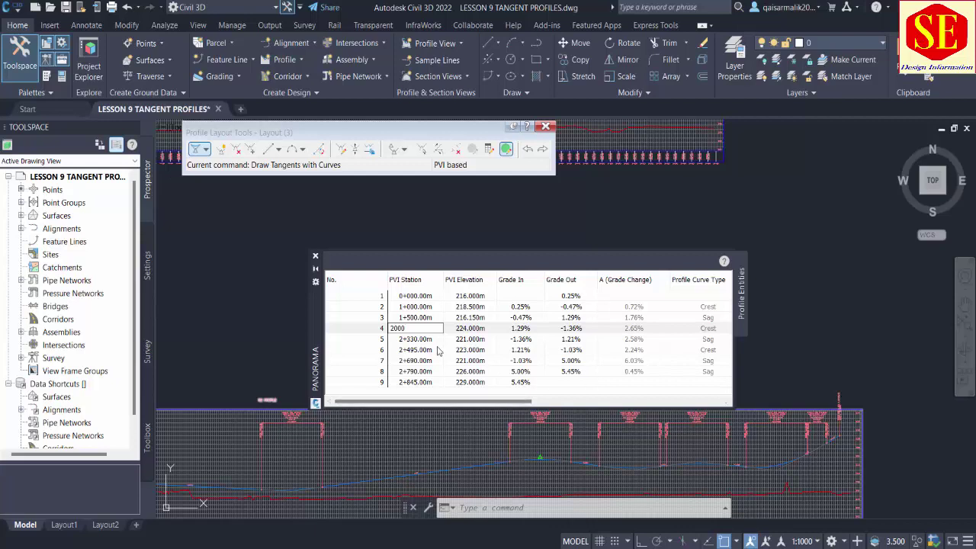
pyautogui.press('Return')
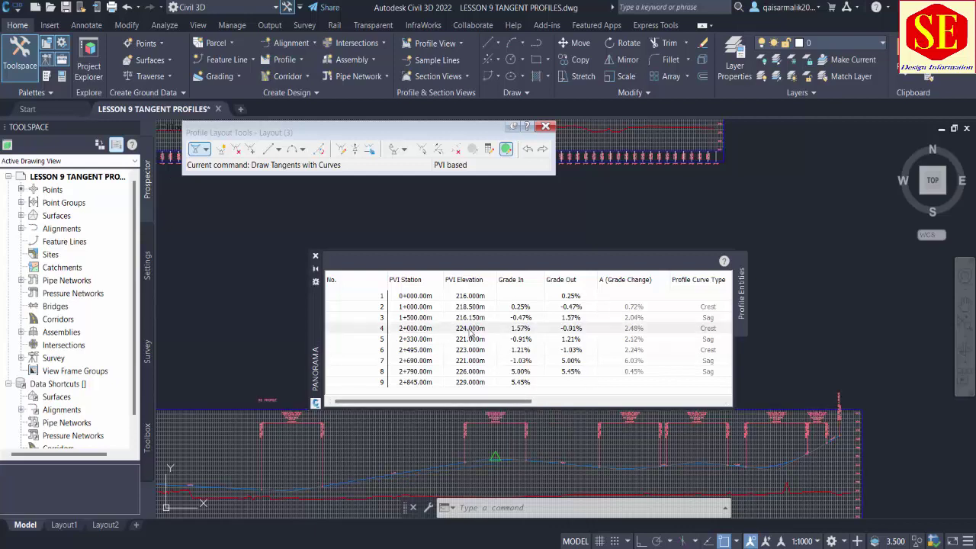
pyautogui.click(477, 328)
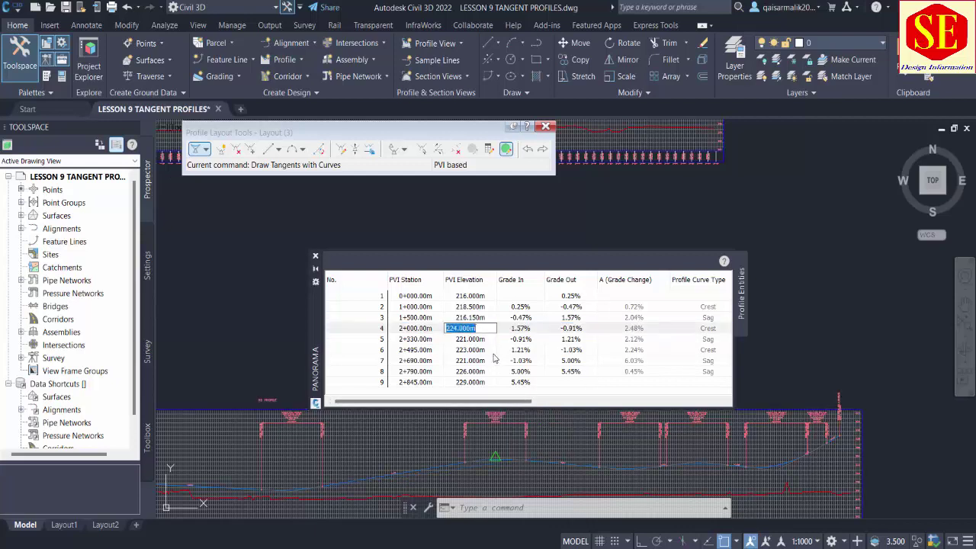
pyautogui.write('2')
pyautogui.write('1')
pyautogui.press('Left')
pyautogui.press('Left')
pyautogui.write('.')
pyautogui.press('Return')
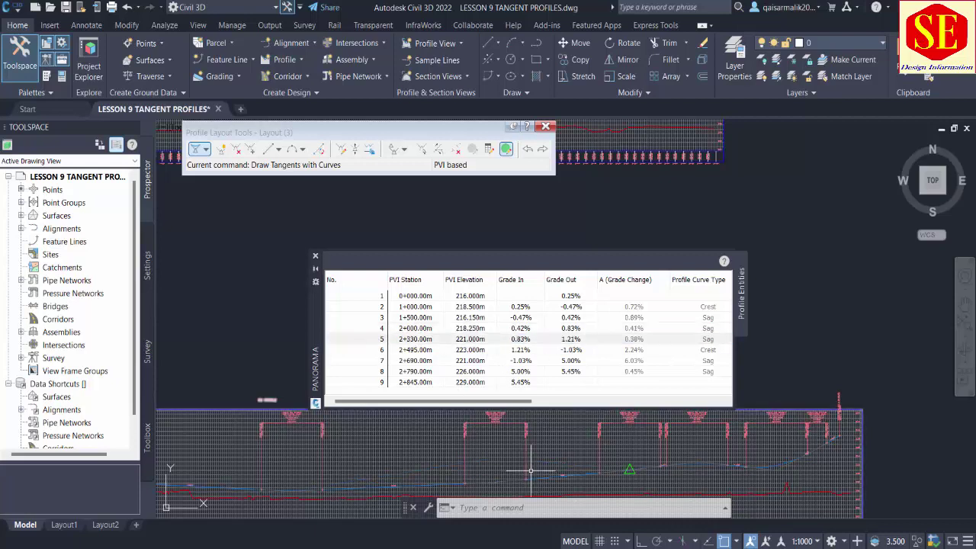
# - Start re-entering the station of the sixth PVI at 2+495.00m
pyautogui.click(441, 341)
pyautogui.click(411, 351)
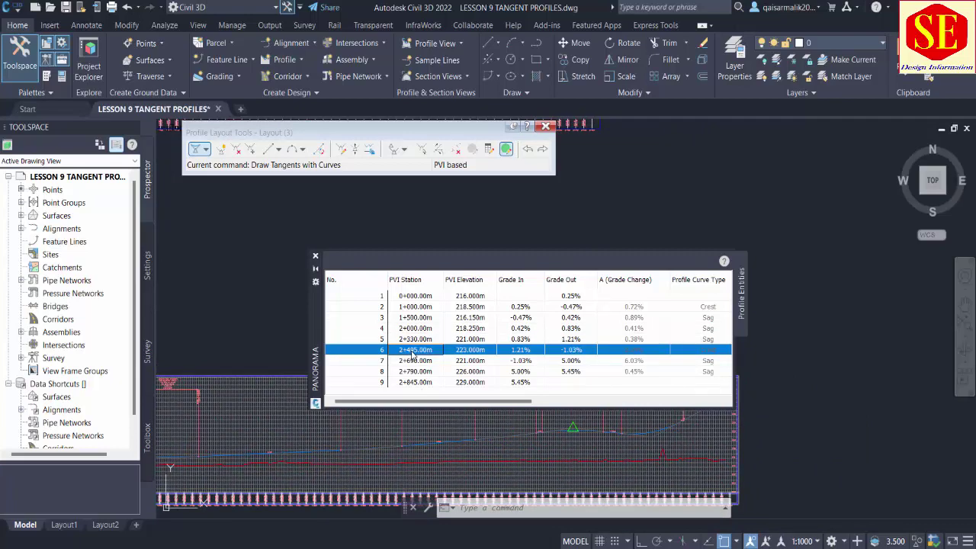
pyautogui.doubleClick(412, 350)
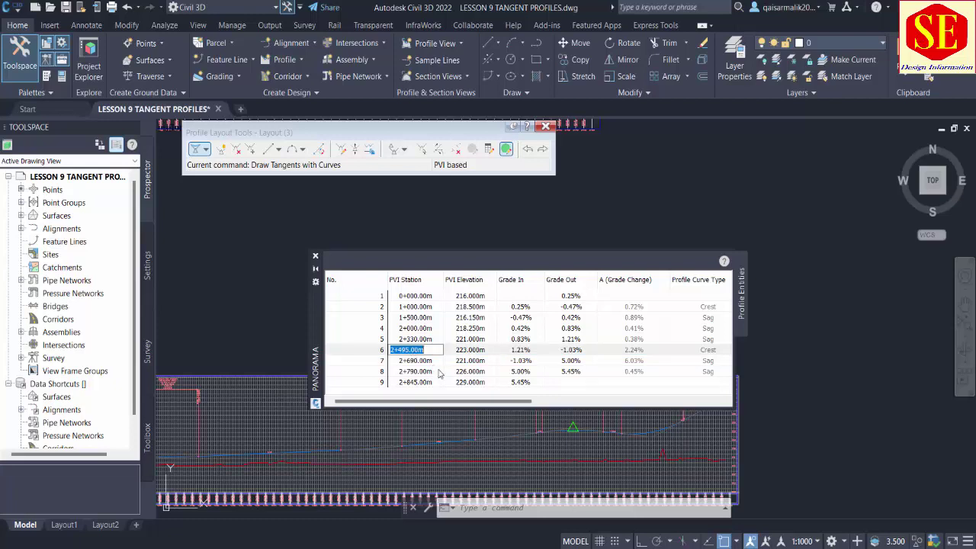
pyautogui.write('3')
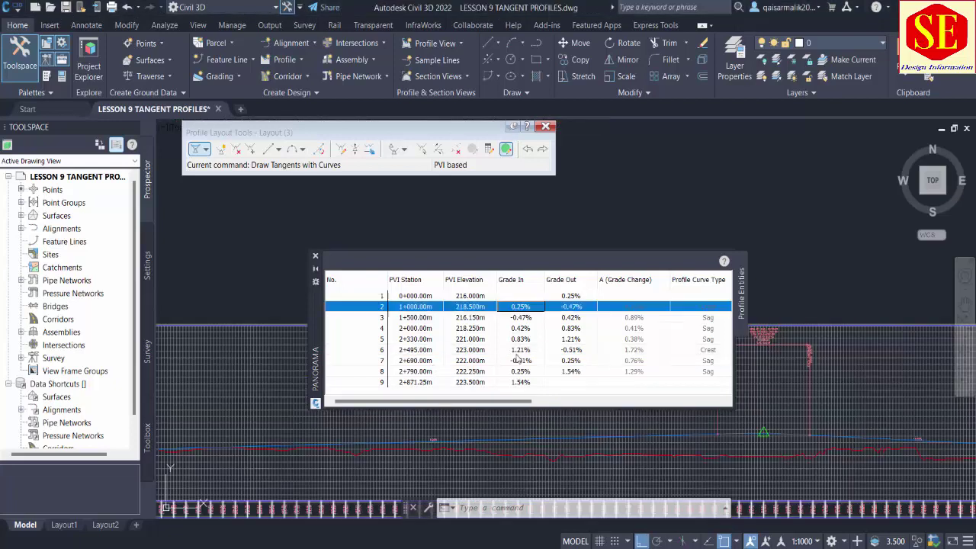
# - Change the second PVI's incoming grade from 0.25% to 0.30%
pyautogui.doubleClick(524, 306)
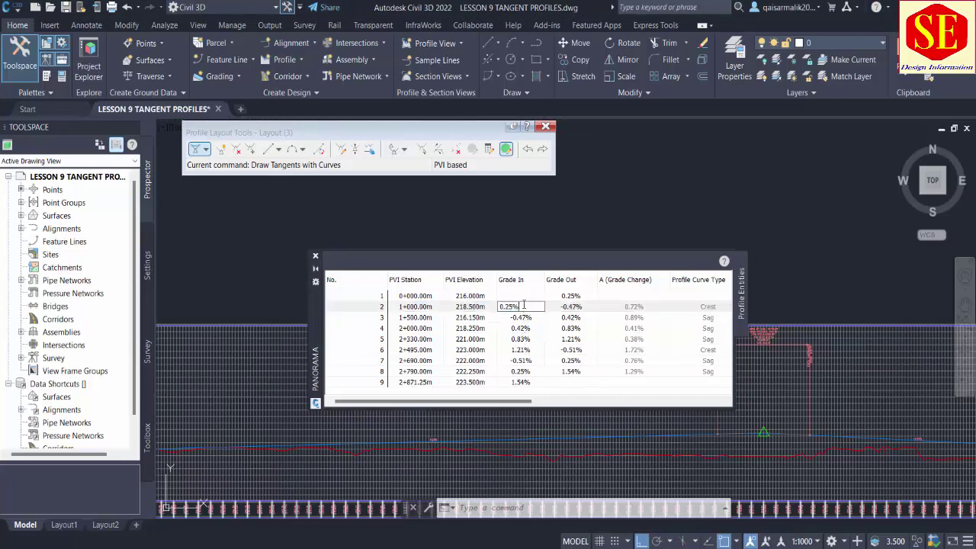
pyautogui.scroll(-3, 938, 453)
pyautogui.scroll(2, 800, 447)
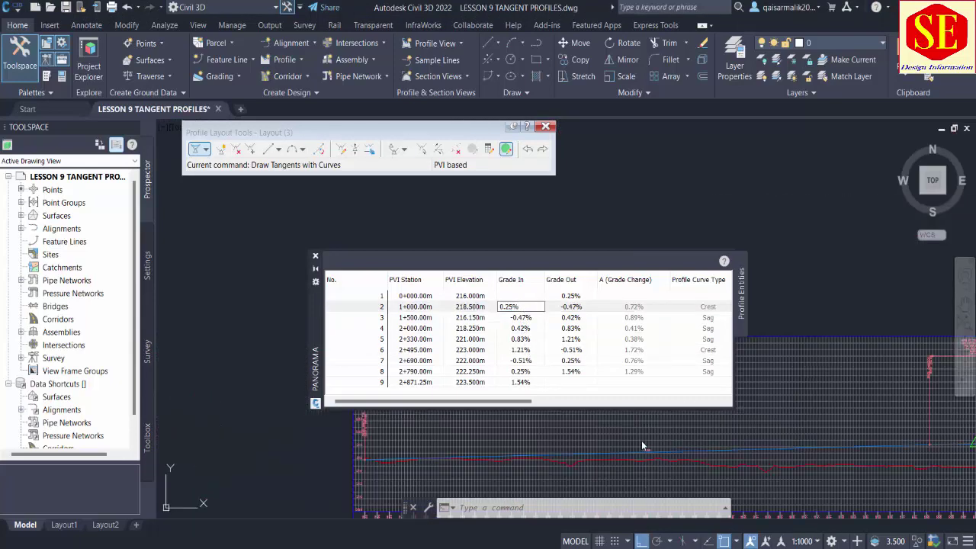
pyautogui.scroll(2, 641, 441)
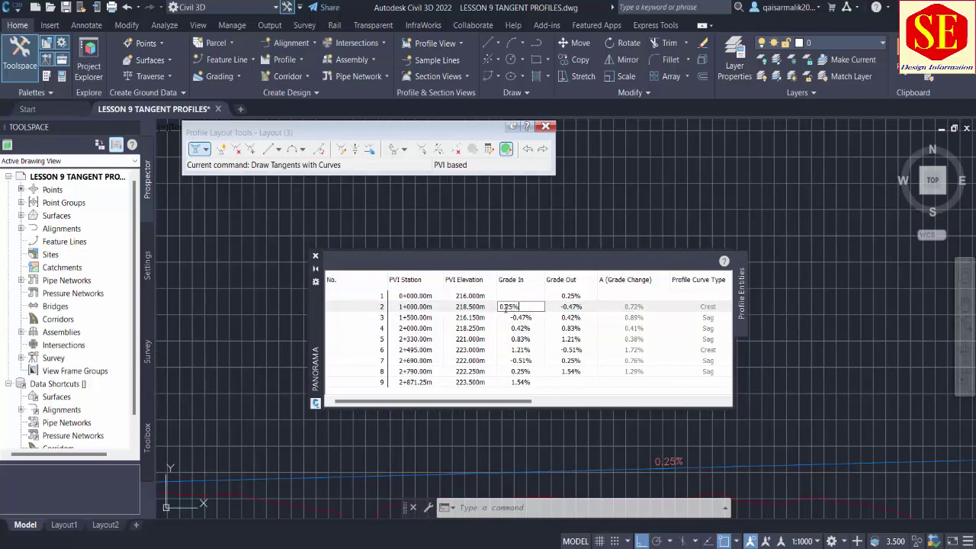
pyautogui.moveTo(527, 306); pyautogui.dragTo(480, 313)
pyautogui.write('.3')
pyautogui.click(530, 319)
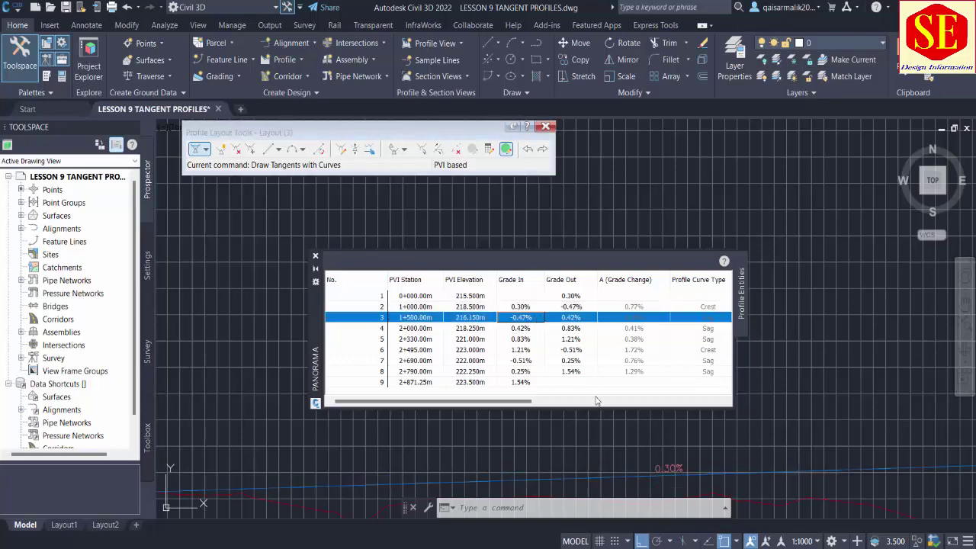
# - Set the third PVI's incoming grade to -0.50%
pyautogui.scroll(-2, 633, 461)
pyautogui.scroll(-2, 736, 457)
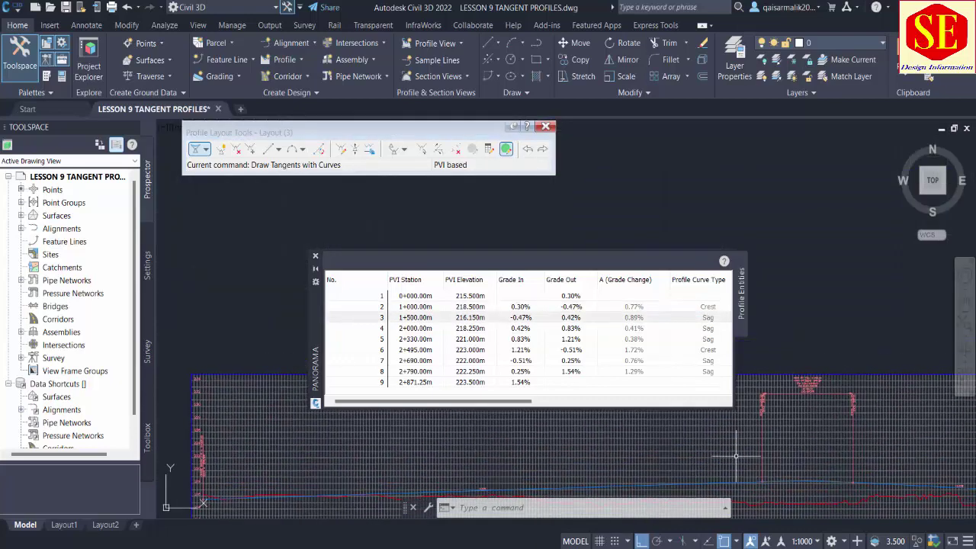
pyautogui.click(564, 319)
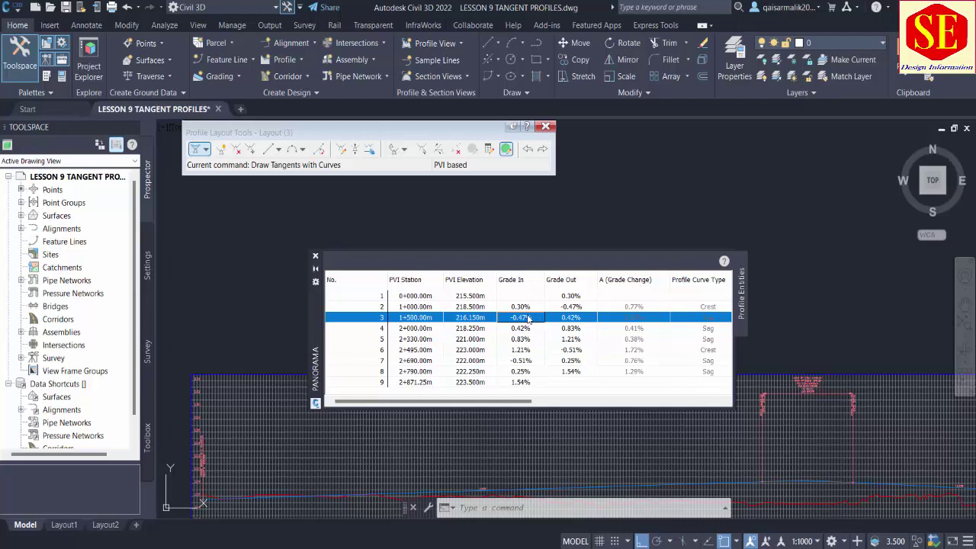
pyautogui.click(526, 318)
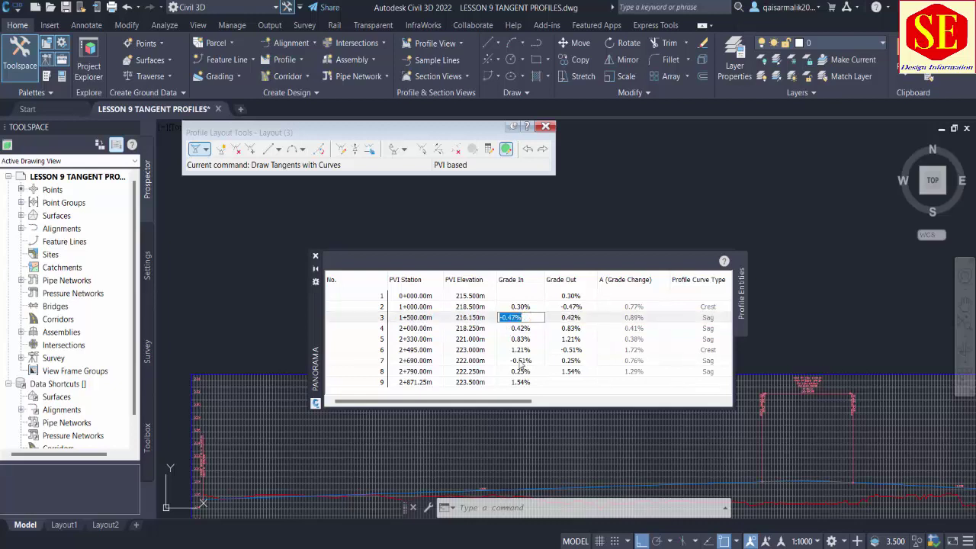
pyautogui.write('-.5')
pyautogui.press('Return')
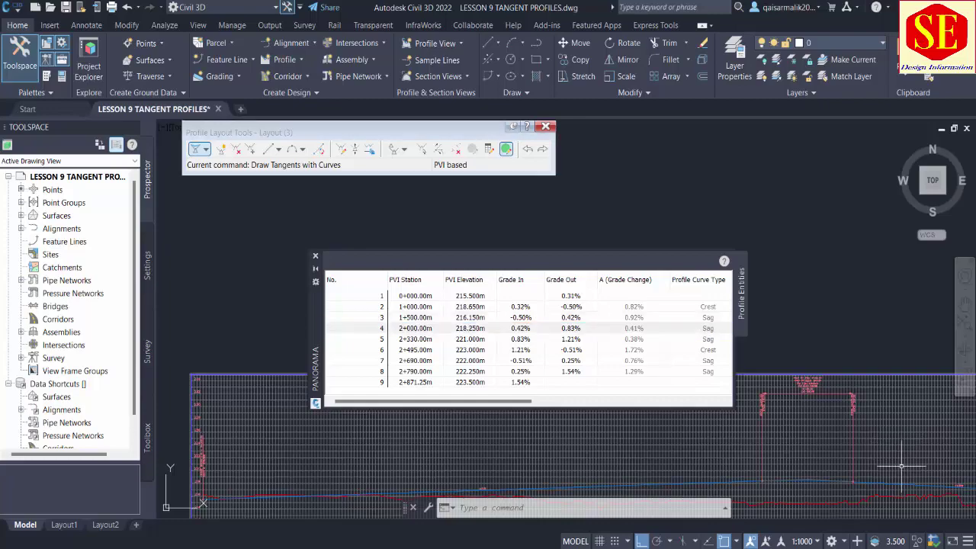
# - Set the fourth PVI's incoming grade to -0.60%, replacing 0.42%
pyautogui.scroll(2, 901, 465)
pyautogui.scroll(2, 696, 453)
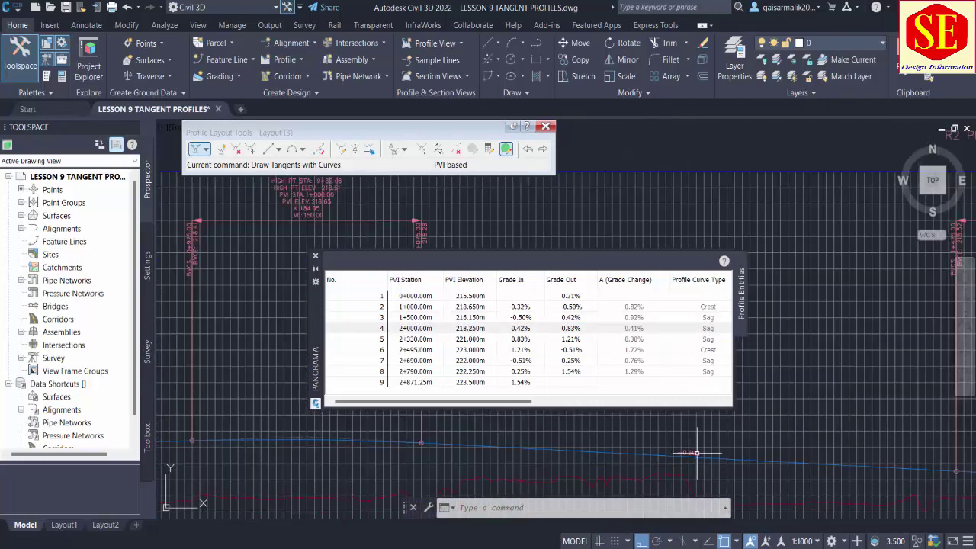
pyautogui.scroll(-2, 809, 458)
pyautogui.scroll(2, 420, 457)
pyautogui.scroll(2, 628, 472)
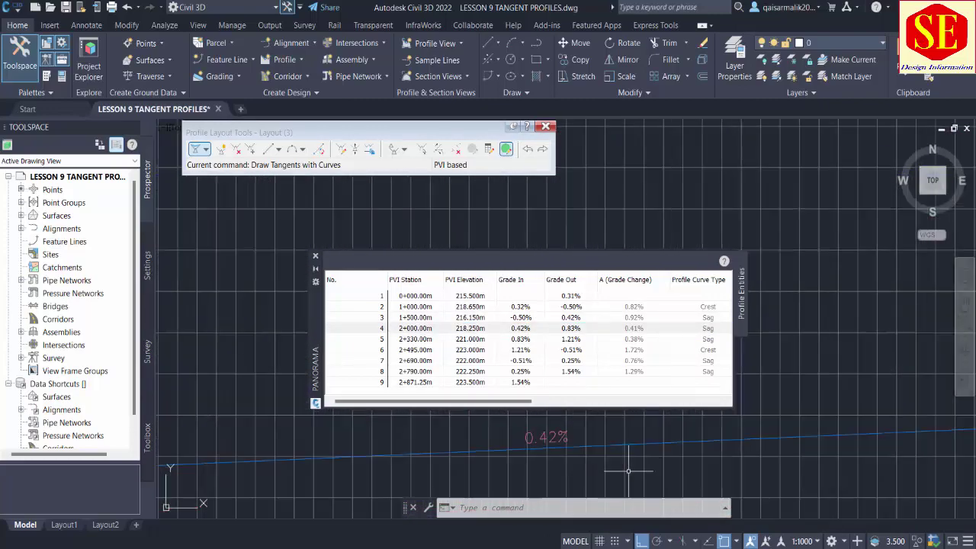
pyautogui.click(522, 328)
pyautogui.click(528, 328)
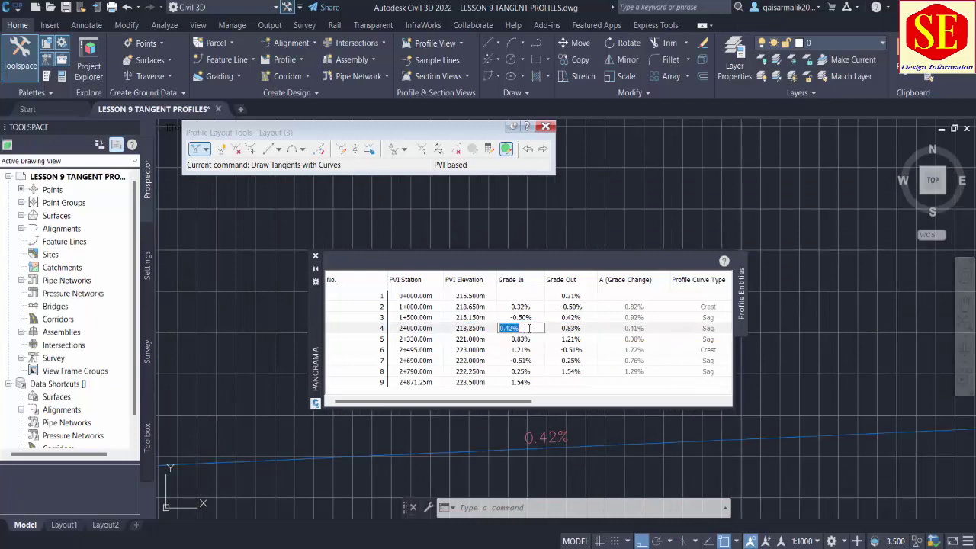
pyautogui.press('BackSpace')
pyautogui.press('Return')
pyautogui.scroll(-3, 839, 382)
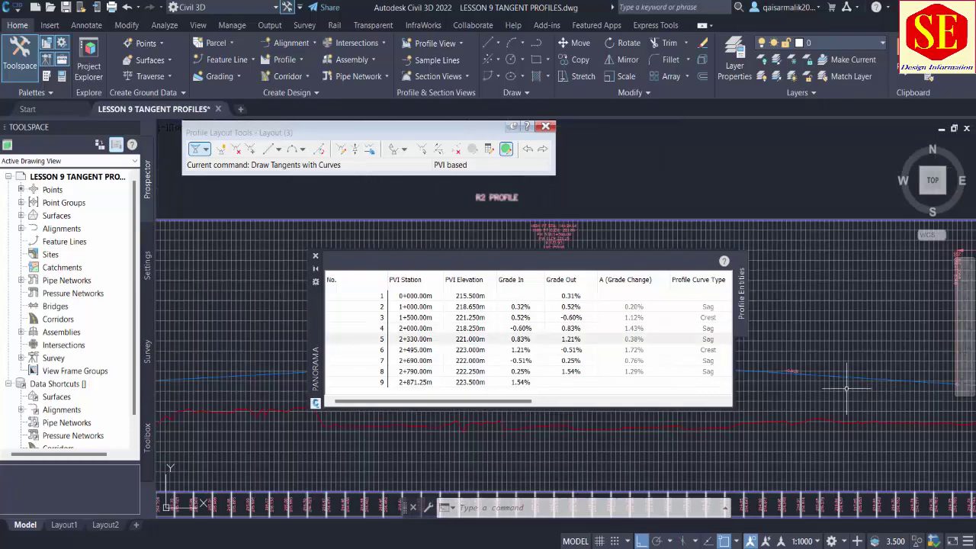
pyautogui.moveTo(839, 382); pyautogui.dragTo(796, 443, button='middle')
pyautogui.scroll(-3, 717, 475)
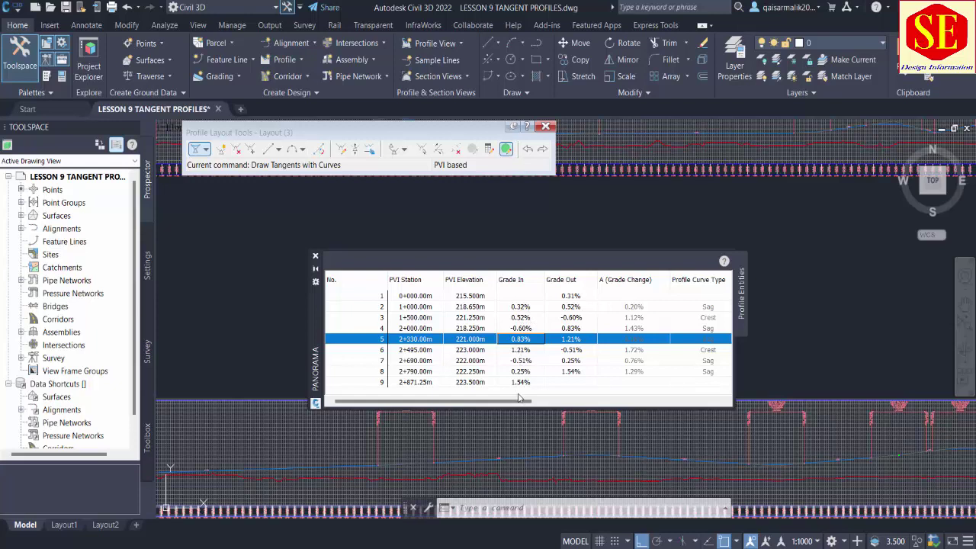
# - Set curve lengths of 200, 175 and 250 m for PVIs 2, 3 and 4
pyautogui.moveTo(519, 404); pyautogui.dragTo(613, 405)
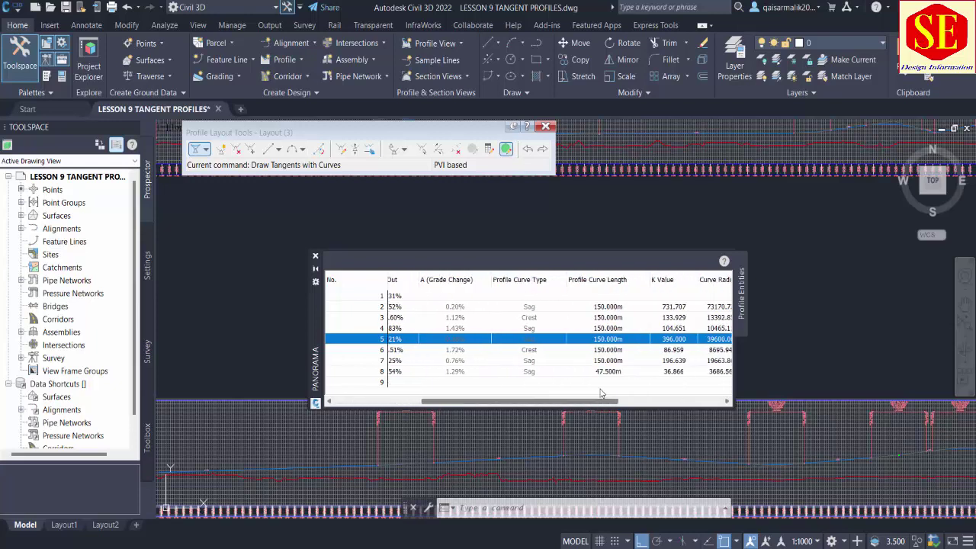
pyautogui.click(607, 307)
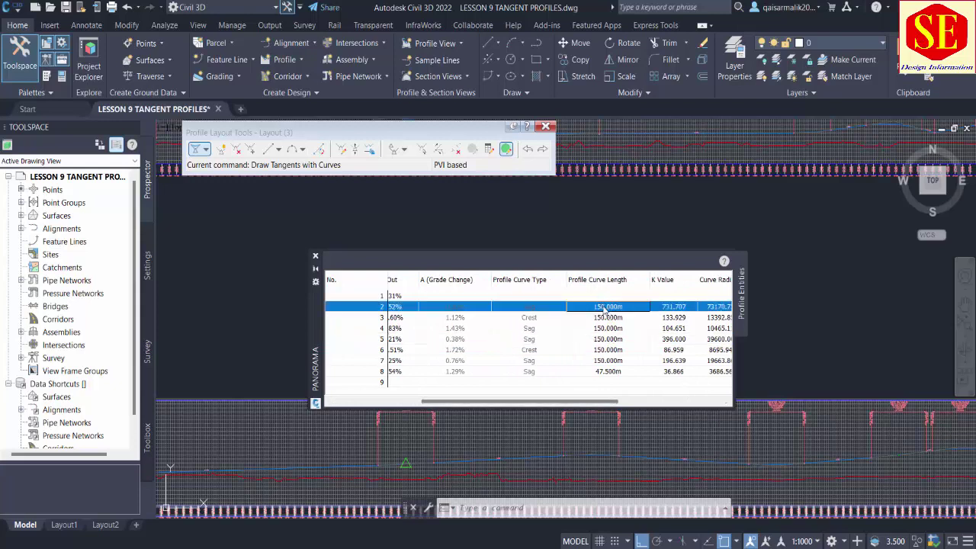
pyautogui.click(601, 308)
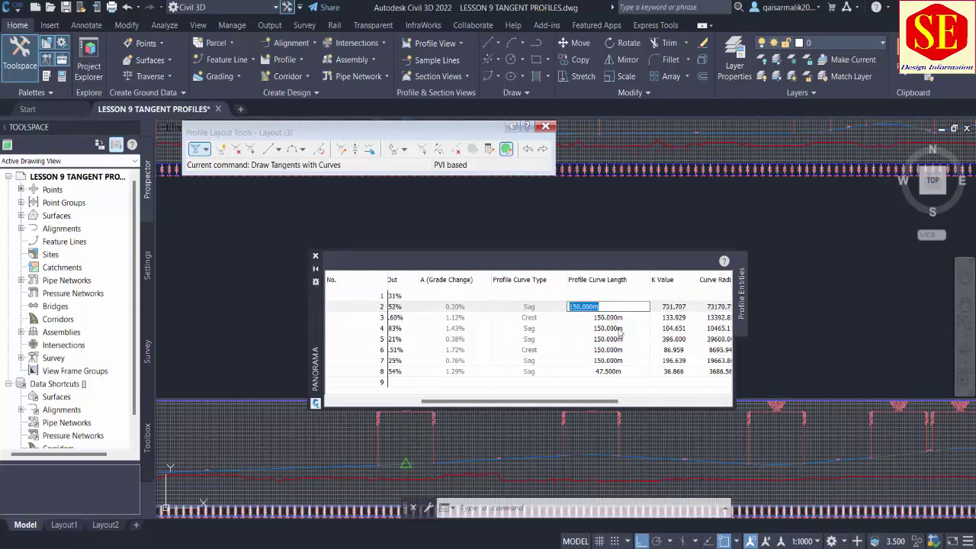
pyautogui.write('200')
pyautogui.press('Return')
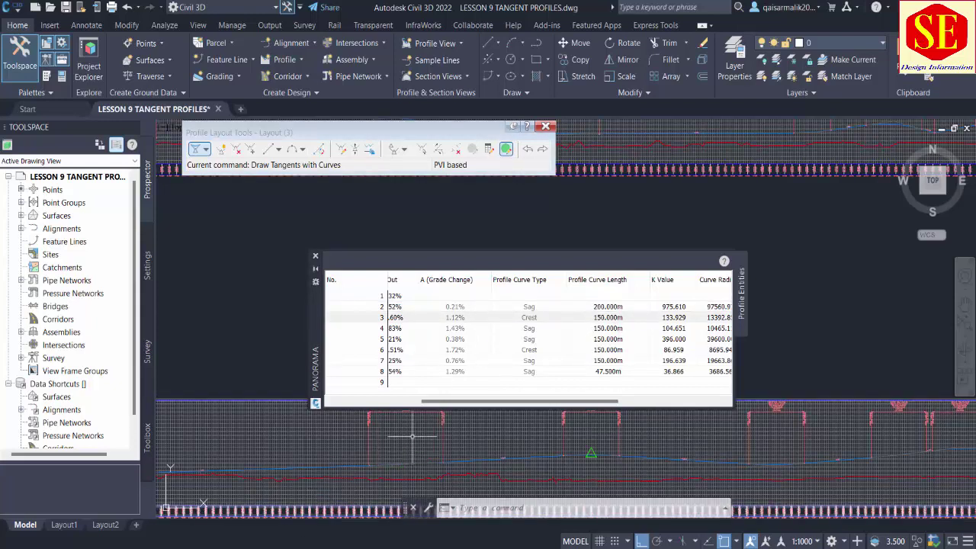
pyautogui.click(606, 318)
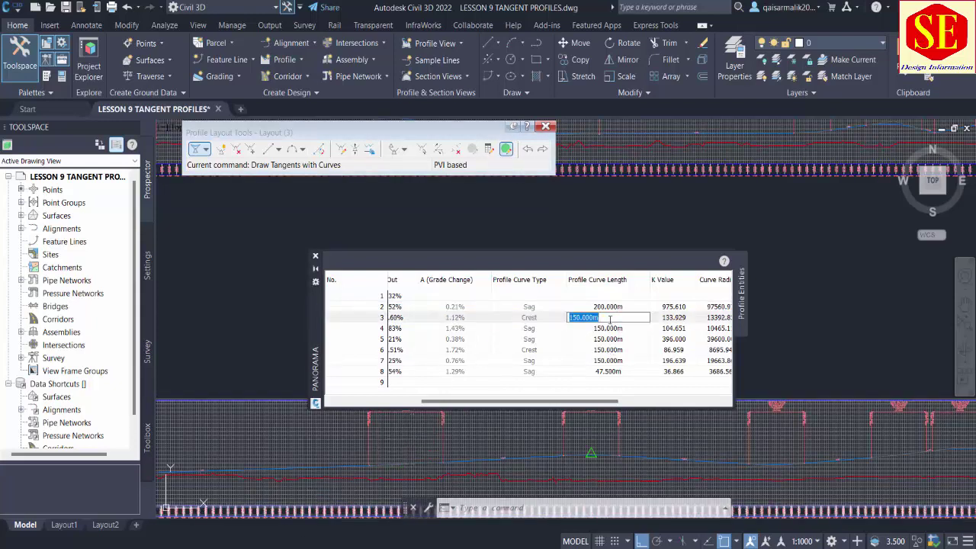
pyautogui.write('175')
pyautogui.press('Return')
pyautogui.scroll(-2, 584, 462)
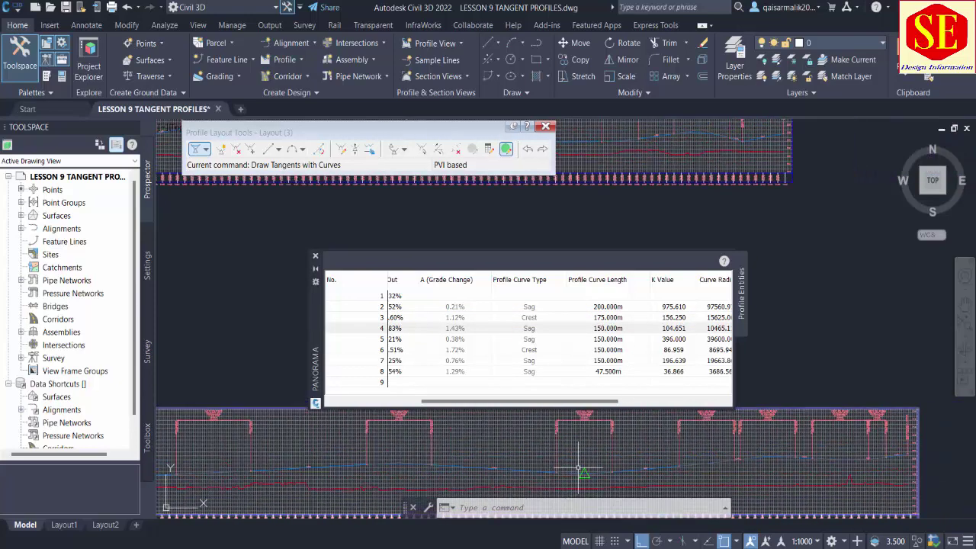
pyautogui.click(610, 329)
pyautogui.click(610, 329)
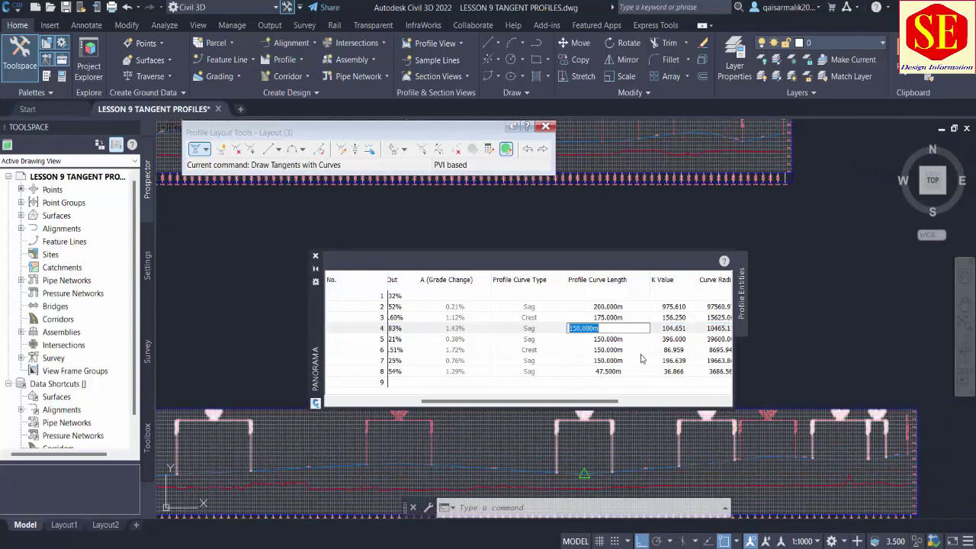
pyautogui.write('250')
pyautogui.press('Return')
# - Set curve lengths of 100, 100 and 75 m for PVIs 6, 7 and 8
pyautogui.scroll(-2, 573, 421)
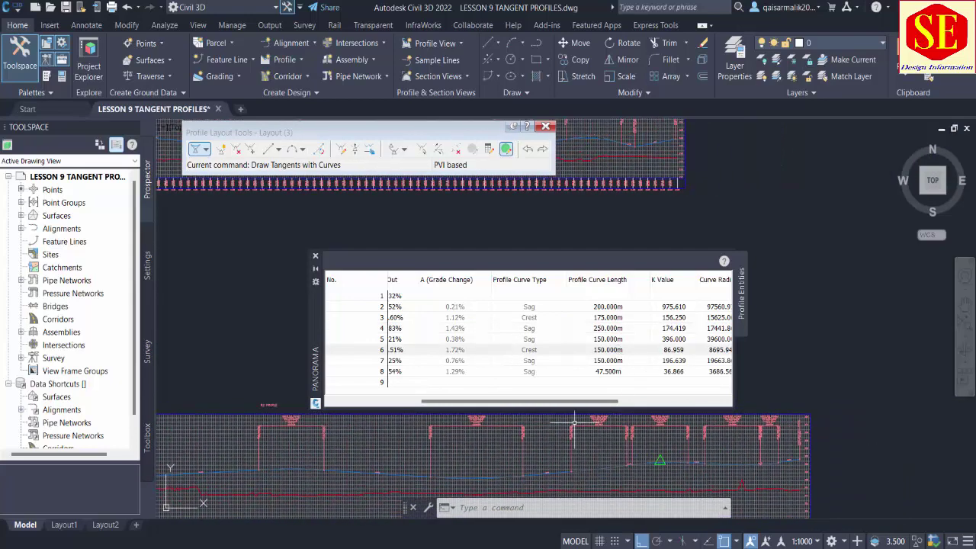
pyautogui.click(609, 350)
pyautogui.click(609, 350)
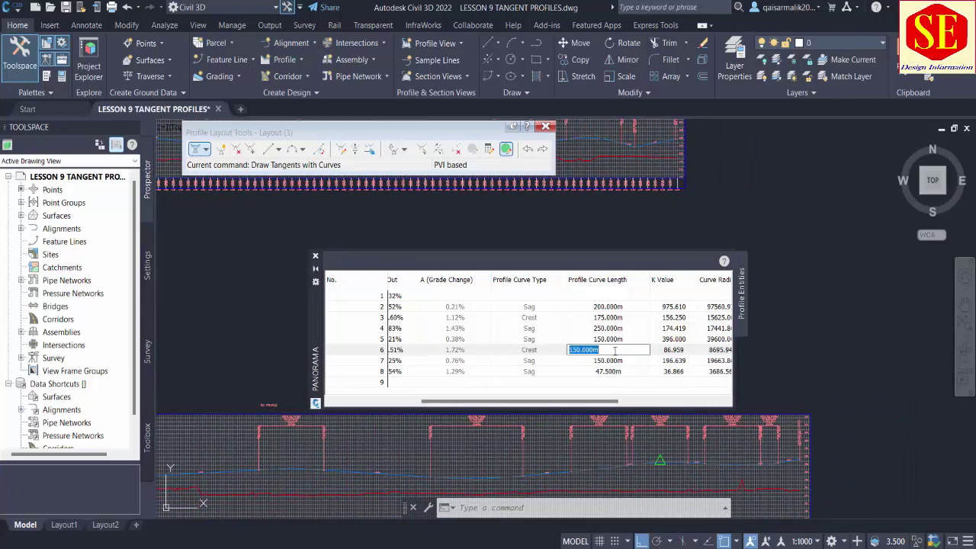
pyautogui.write('100')
pyautogui.press('Return')
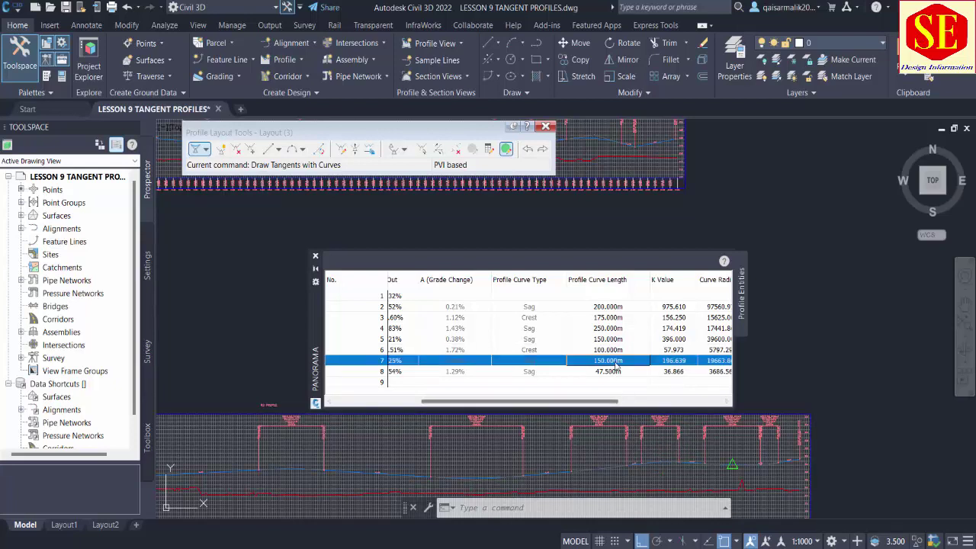
pyautogui.write('100')
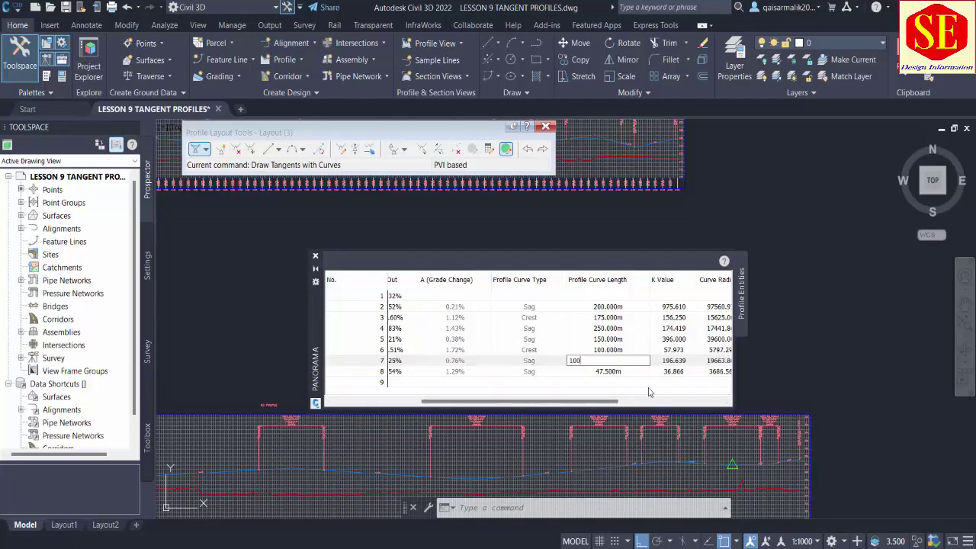
pyautogui.press('Return')
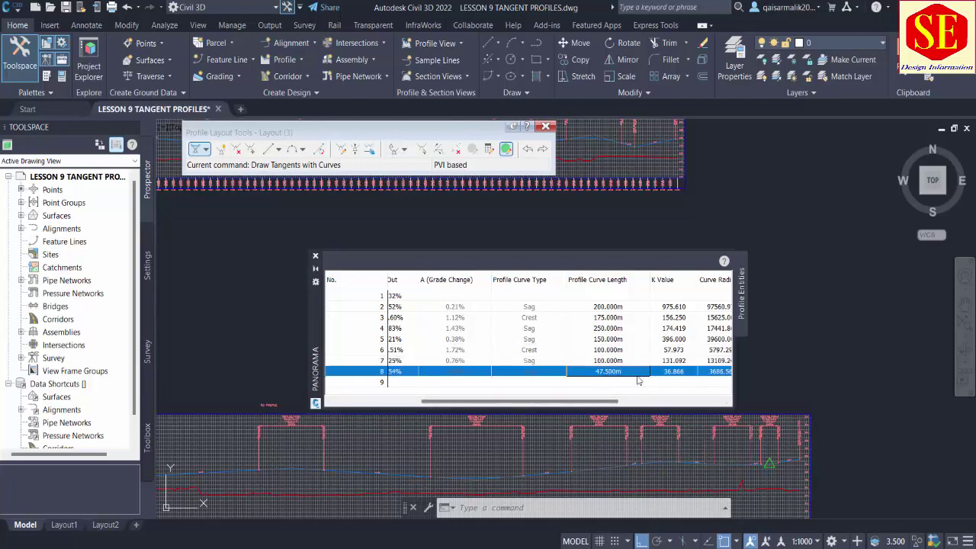
pyautogui.click(620, 374)
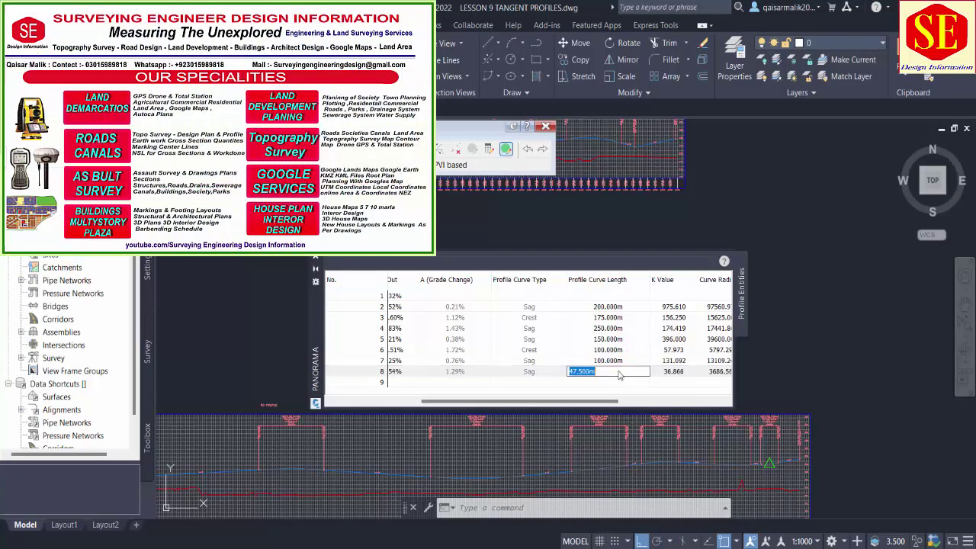
pyautogui.write('75')
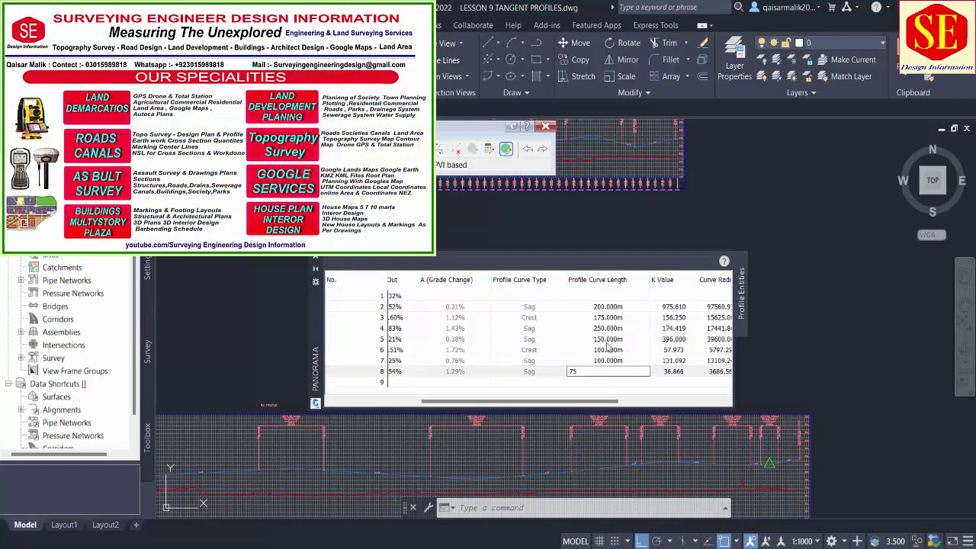
pyautogui.click(594, 342)
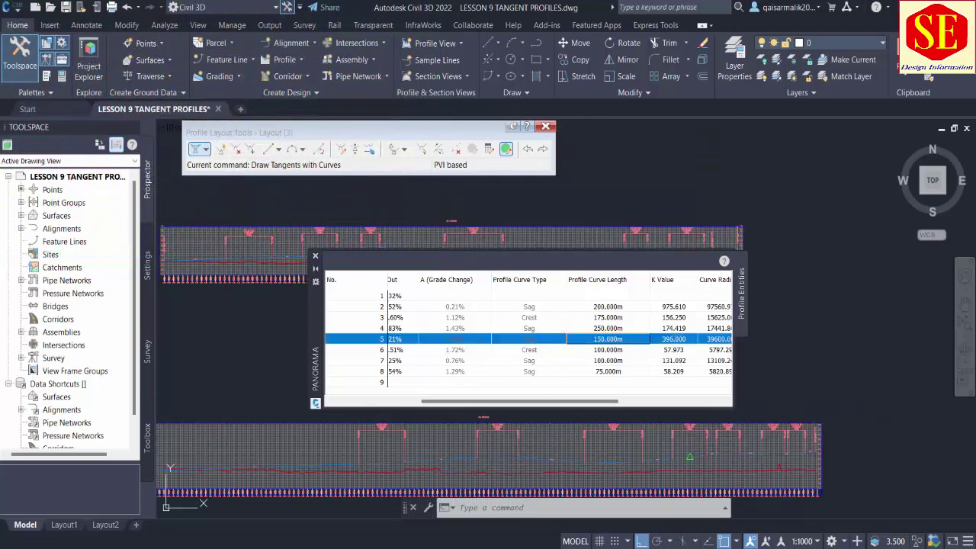
# - Close the PVI table and reposition the view to show both profile views
pyautogui.click(315, 256)
pyautogui.moveTo(493, 452)
pyautogui.mouseDown(button='middle')
pyautogui.moveTo(645, 399)
pyautogui.moveTo(741, 403)
pyautogui.moveTo(581, 414)
pyautogui.mouseUp(button='middle')
pyautogui.scroll(1, 582, 414)
pyautogui.scroll(-1, 654, 435)
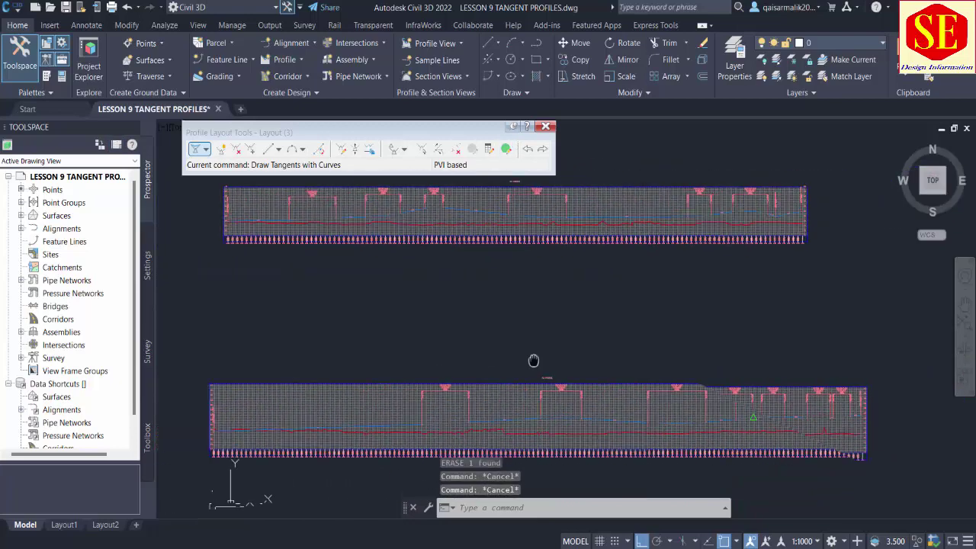
pyautogui.moveTo(534, 360); pyautogui.dragTo(732, 360, button='middle')
pyautogui.moveTo(642, 313); pyautogui.dragTo(469, 332, button='middle')
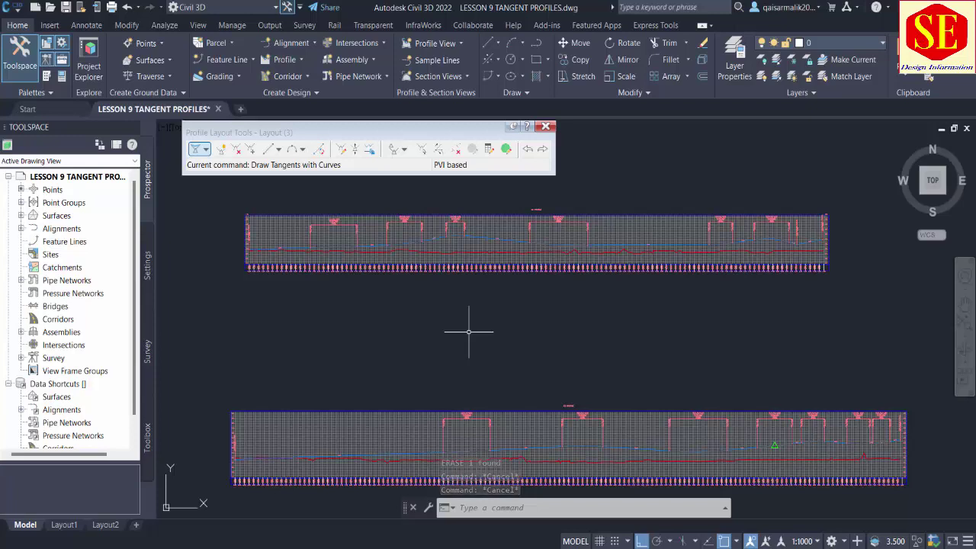
pyautogui.scroll(-2, 570, 307)
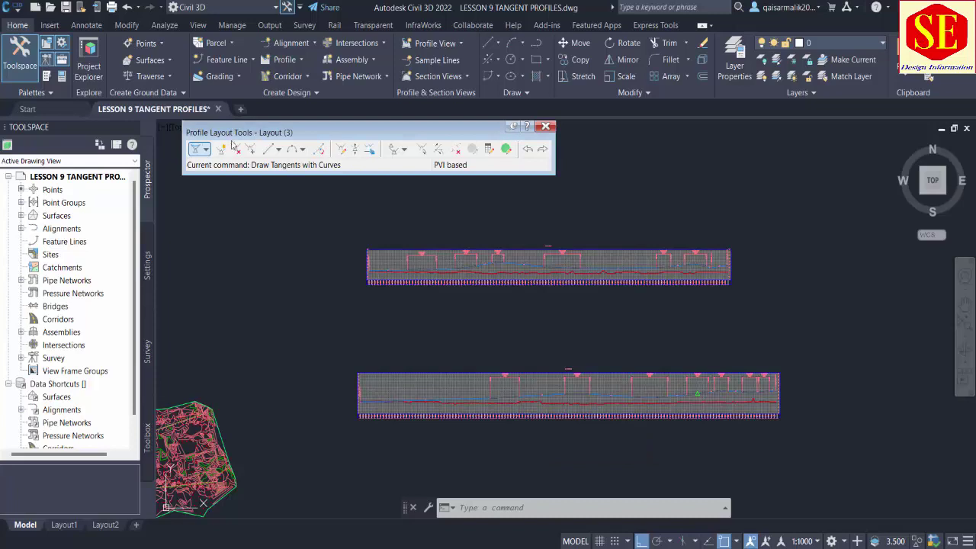
# - Reselect the Draw Tangents With Curves mode, then cancel with Esc
pyautogui.click(206, 149)
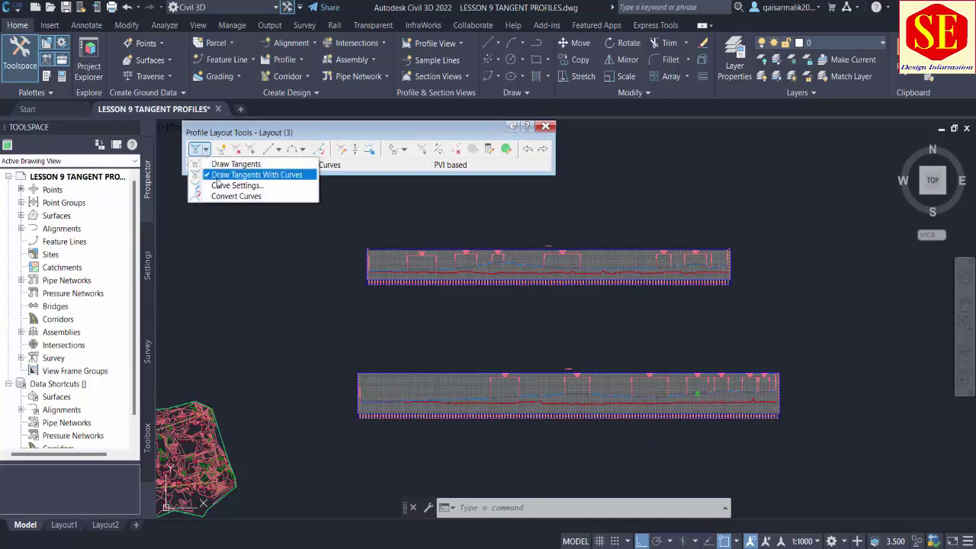
pyautogui.click(229, 175)
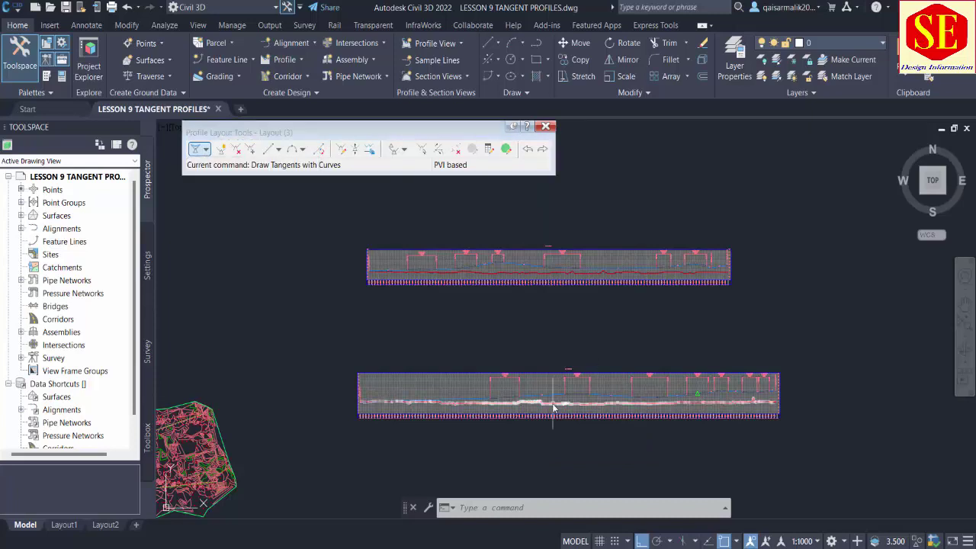
pyautogui.scroll(2, 570, 395)
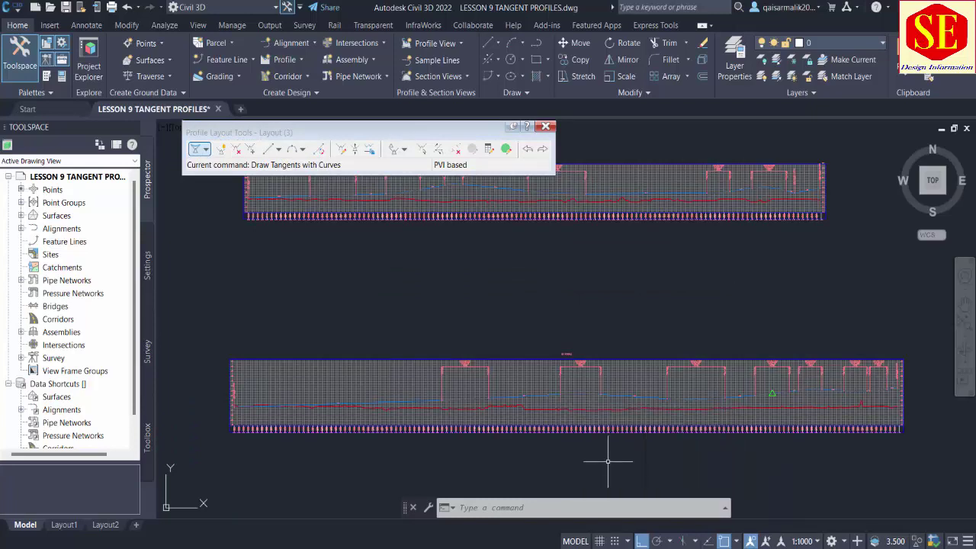
pyautogui.click(608, 461)
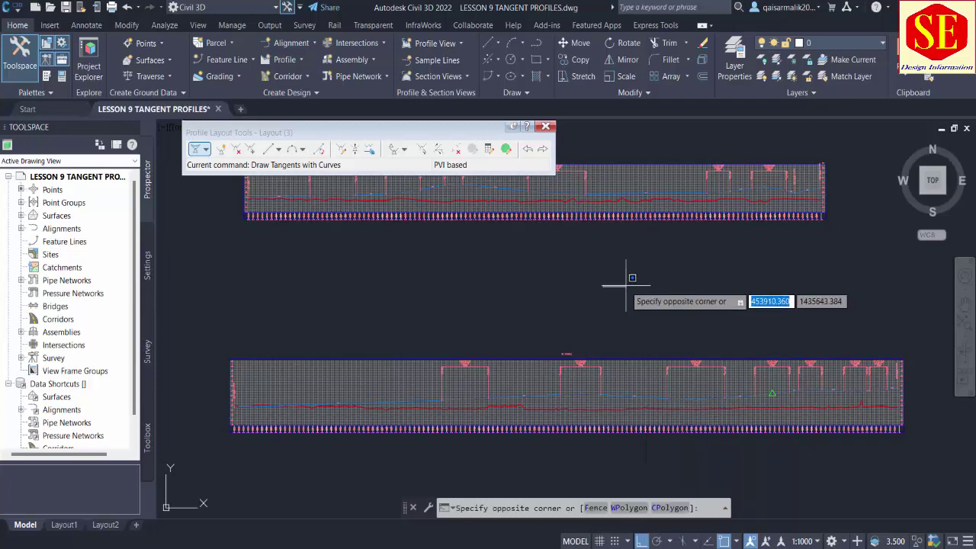
pyautogui.press('Escape')
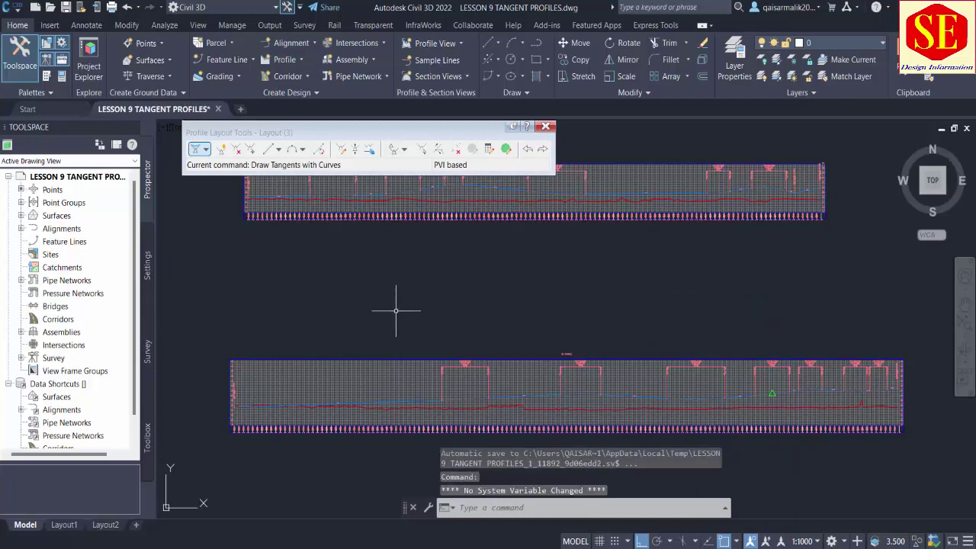
pyautogui.scroll(-2, 396, 311)
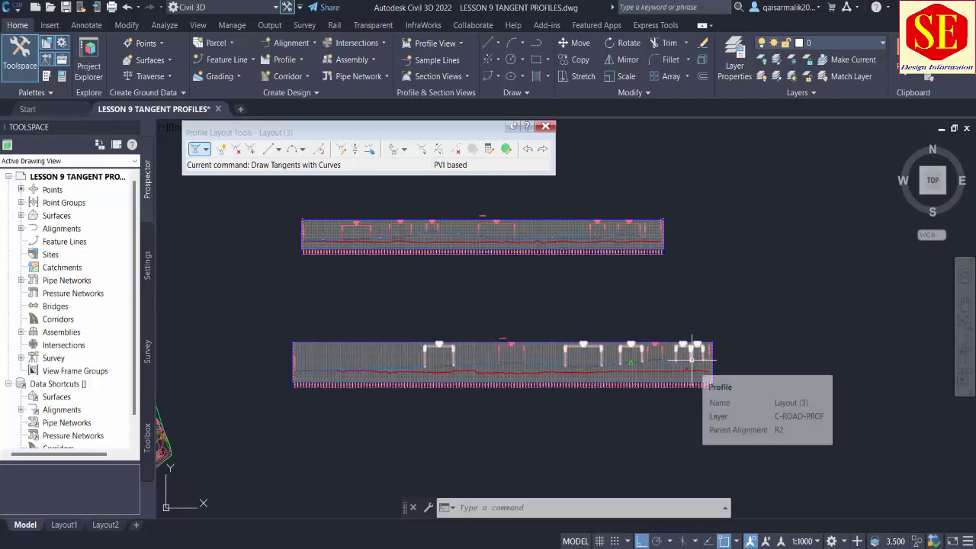
pyautogui.click(505, 148)
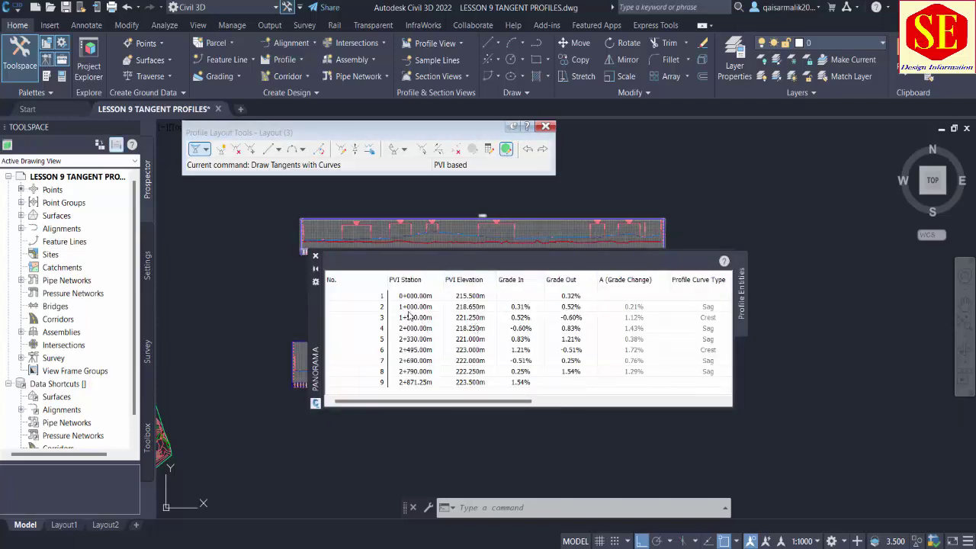
pyautogui.click(415, 296)
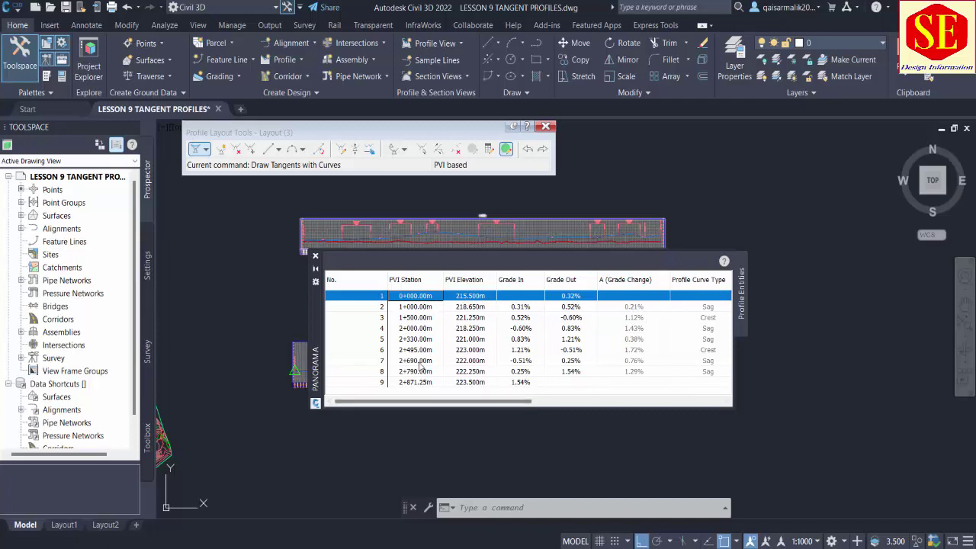
pyautogui.click(453, 407)
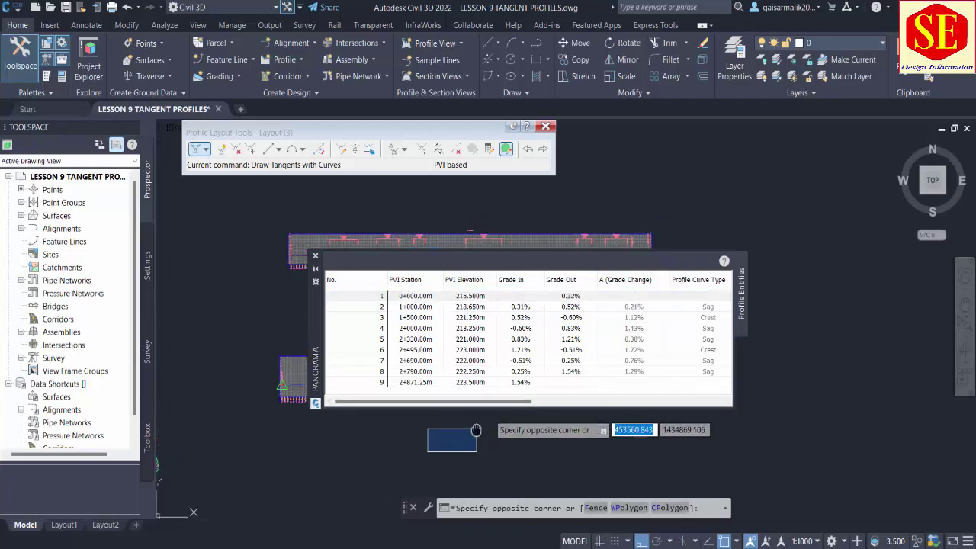
pyautogui.click(315, 255)
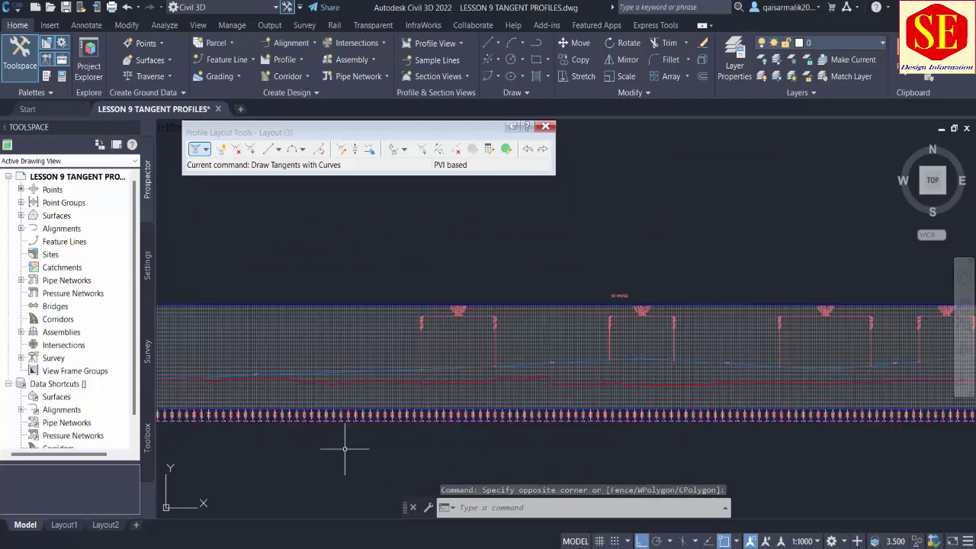
pyautogui.scroll(5, 349, 446)
pyautogui.scroll(3, 488, 320)
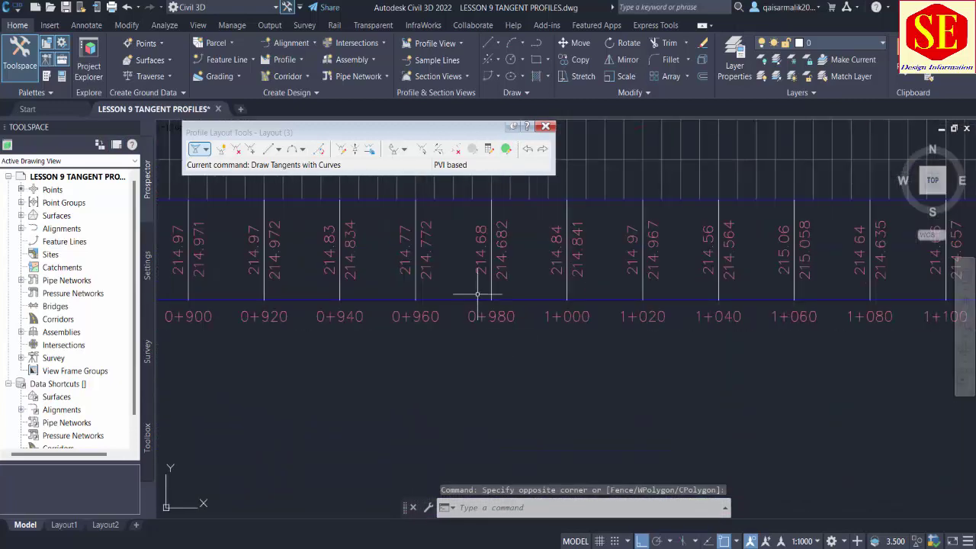
pyautogui.scroll(-3, 499, 288)
pyautogui.scroll(3, 534, 274)
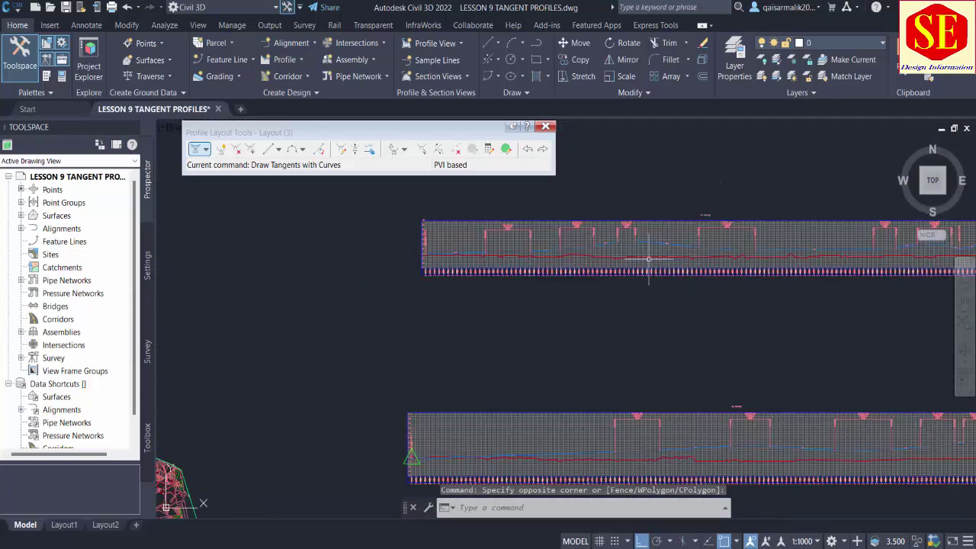
pyautogui.scroll(-3, 645, 251)
# - Close the Profile Layout Tools toolbar and frame both profile views in the drawing
pyautogui.scroll(3, 577, 322)
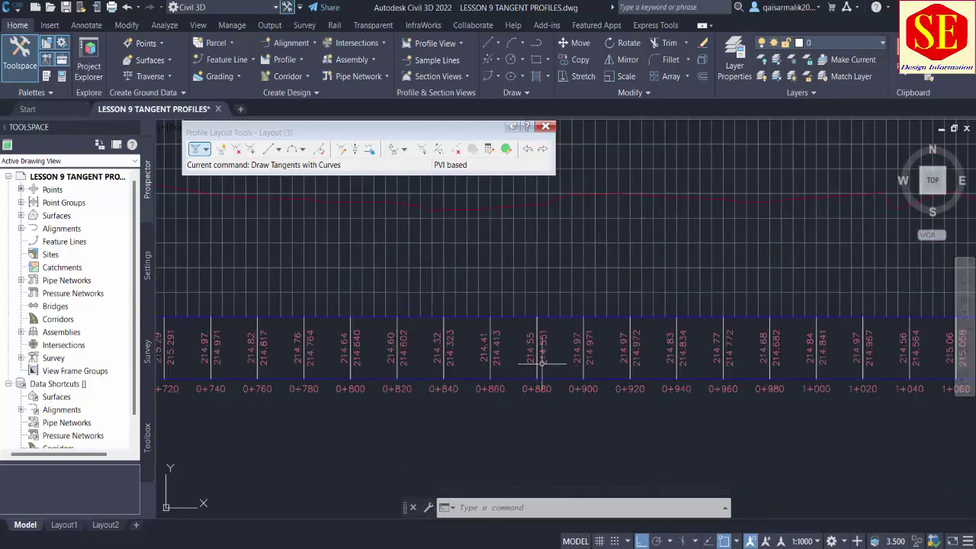
pyautogui.scroll(-2, 671, 297)
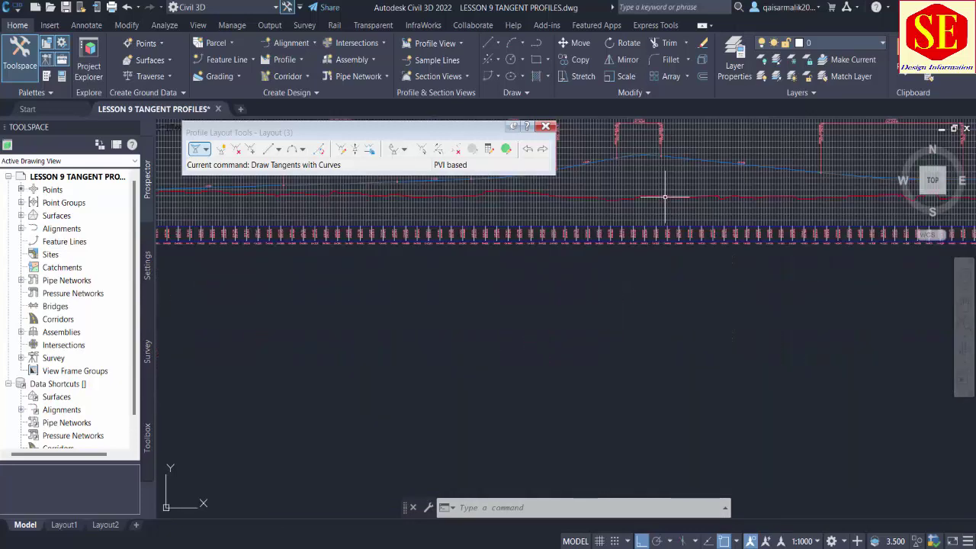
pyautogui.scroll(-2, 637, 309)
pyautogui.scroll(-2, 648, 311)
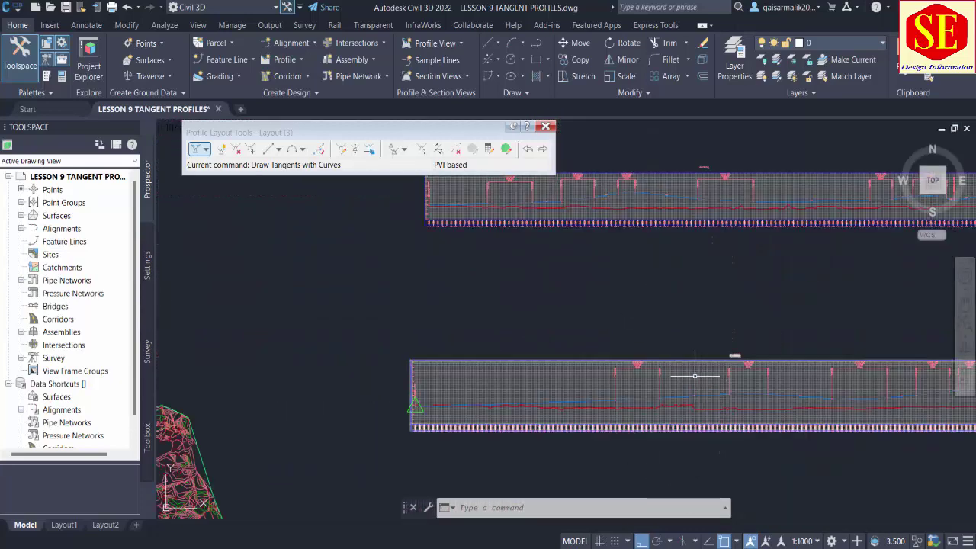
pyautogui.click(546, 126)
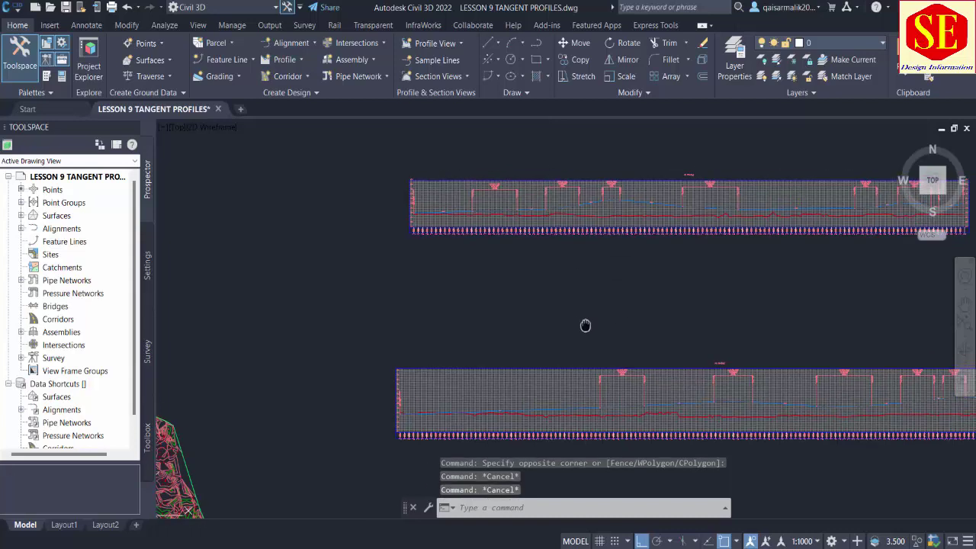
pyautogui.moveTo(584, 322); pyautogui.dragTo(517, 327, button='middle')
# - Open the top R1 SURFACE view's properties and review its Stations, Elevations, Profiles and Bands tabs
pyautogui.click(493, 259)
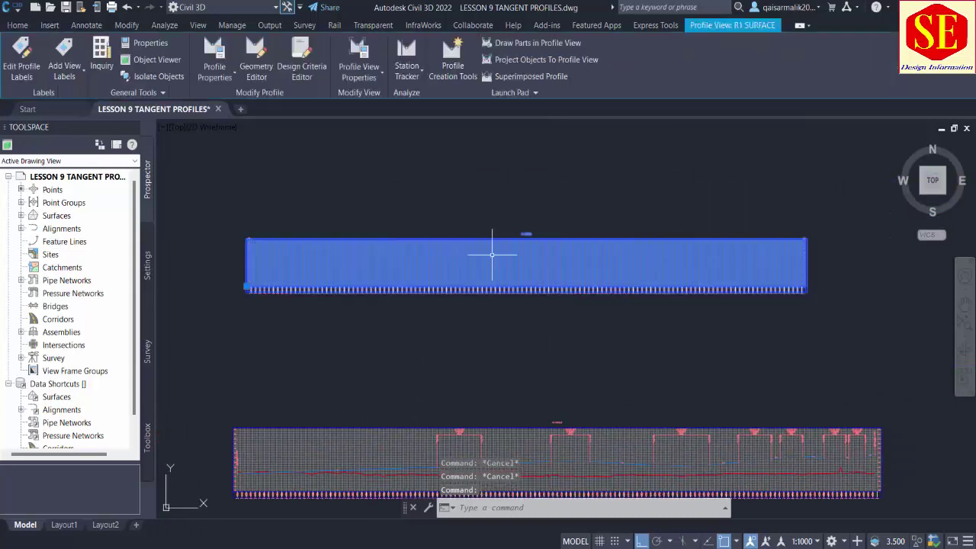
pyautogui.click(355, 79)
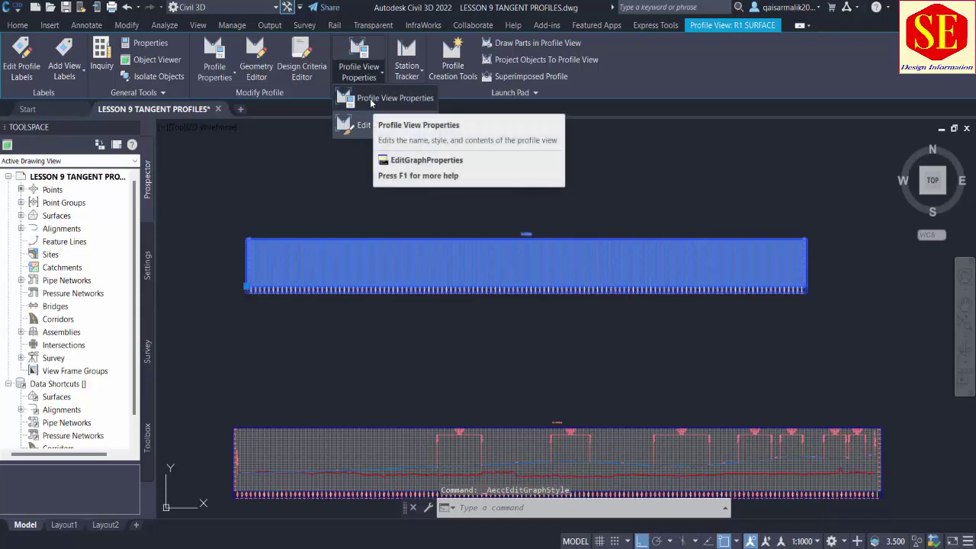
pyautogui.click(371, 99)
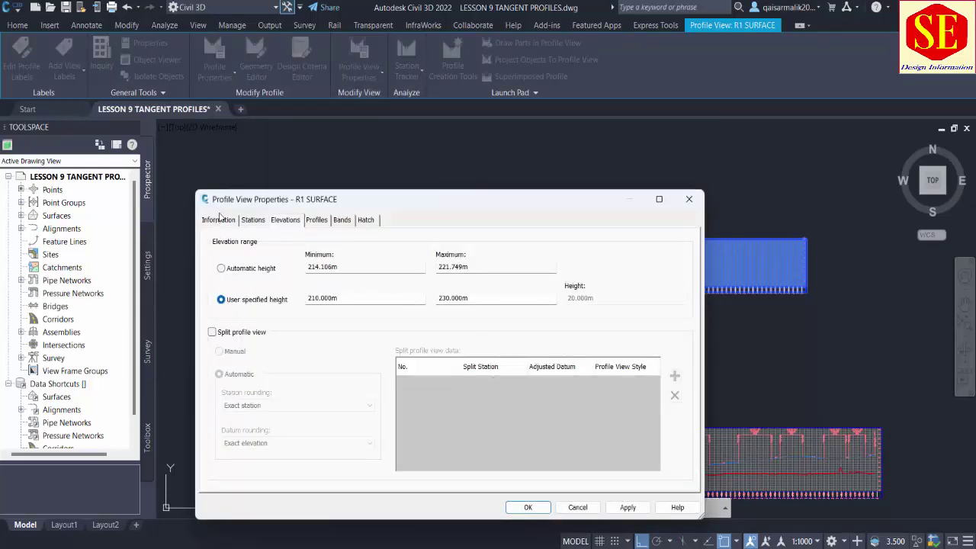
pyautogui.click(252, 221)
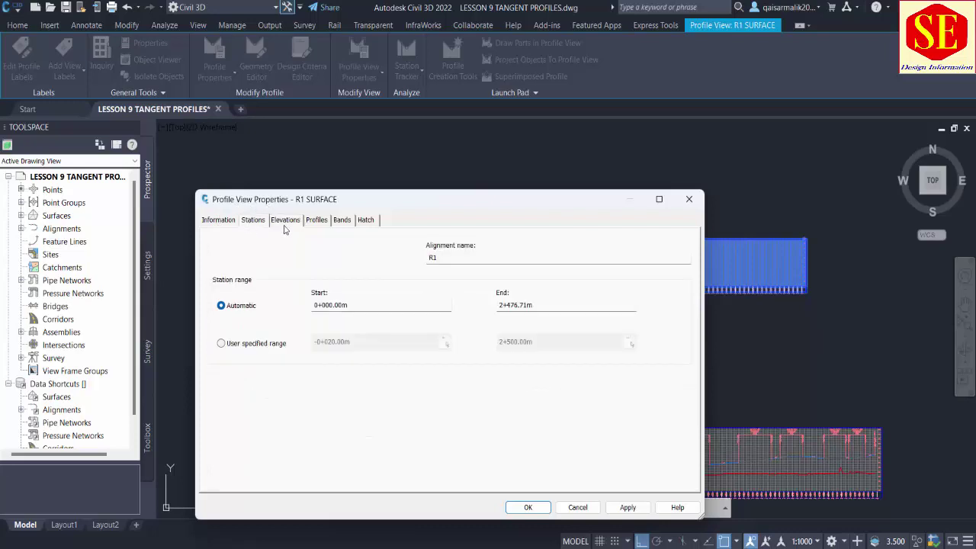
pyautogui.click(284, 223)
pyautogui.click(316, 222)
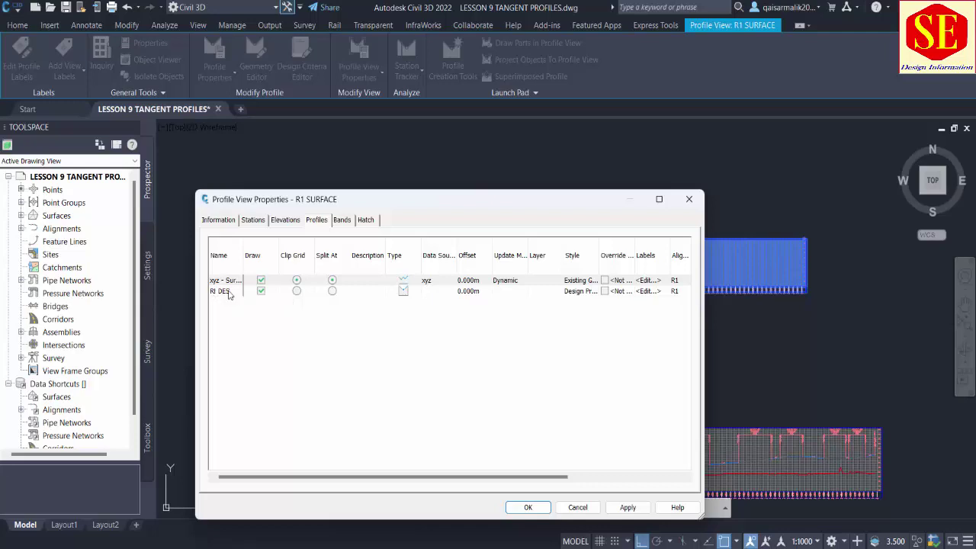
pyautogui.click(339, 222)
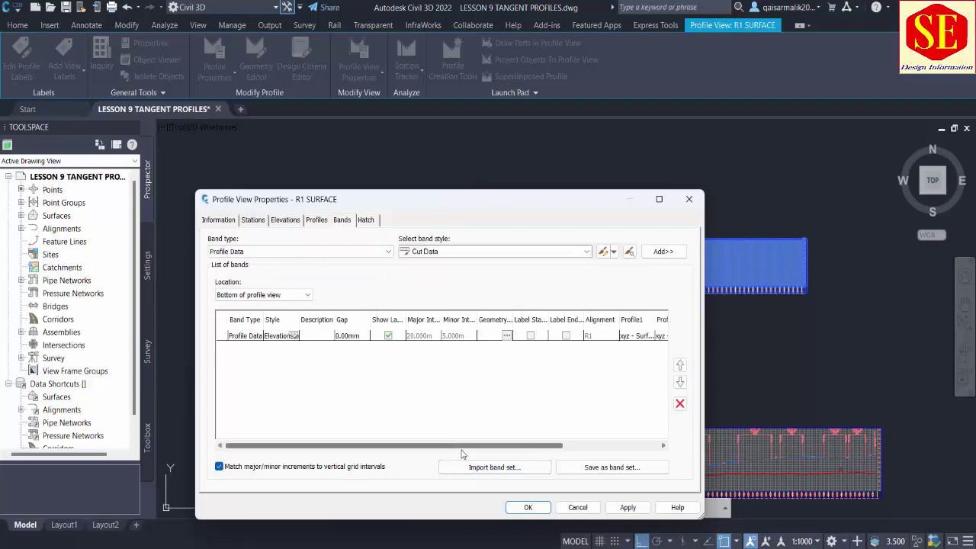
# - Set the Profile Data band's Profile2 to R1 DES, then apply and close with OK
pyautogui.moveTo(462, 449); pyautogui.dragTo(563, 449)
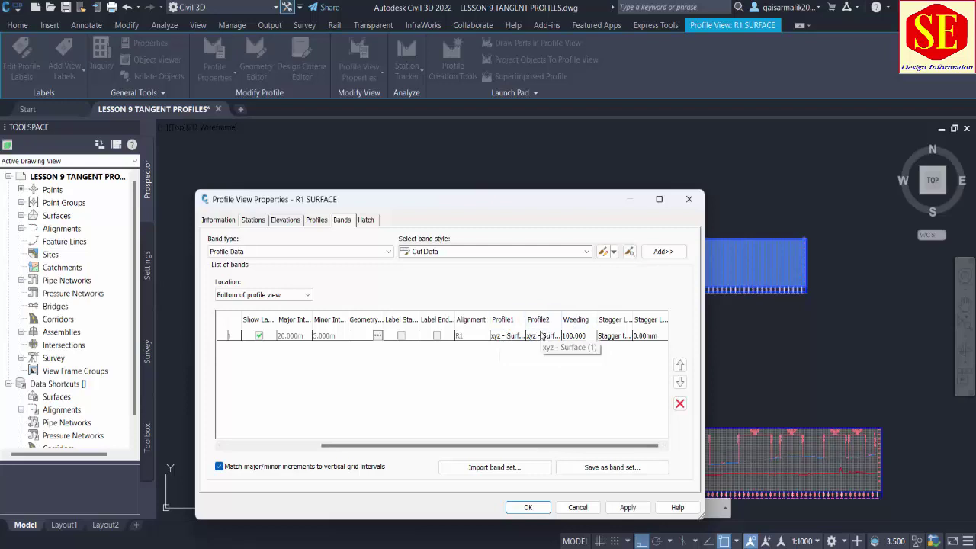
pyautogui.click(541, 336)
pyautogui.click(543, 338)
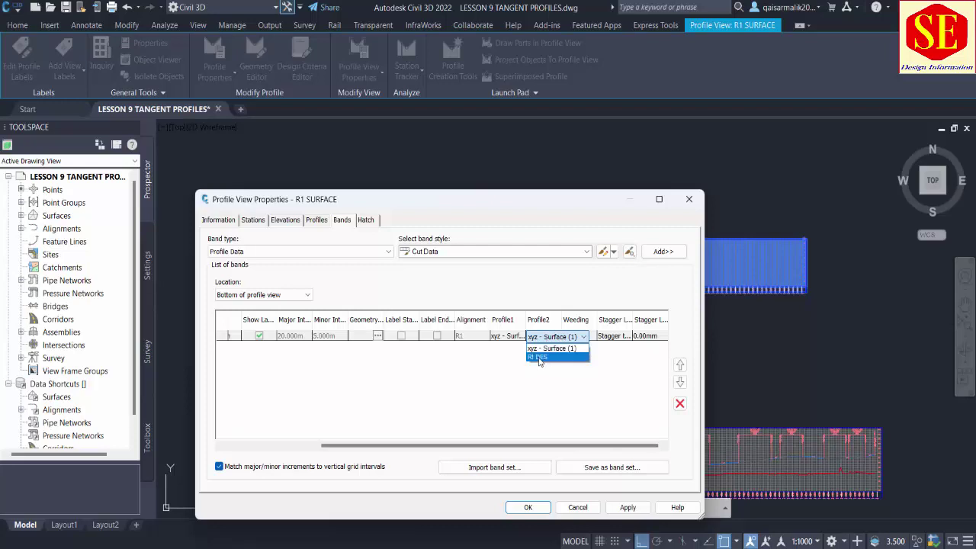
pyautogui.click(539, 358)
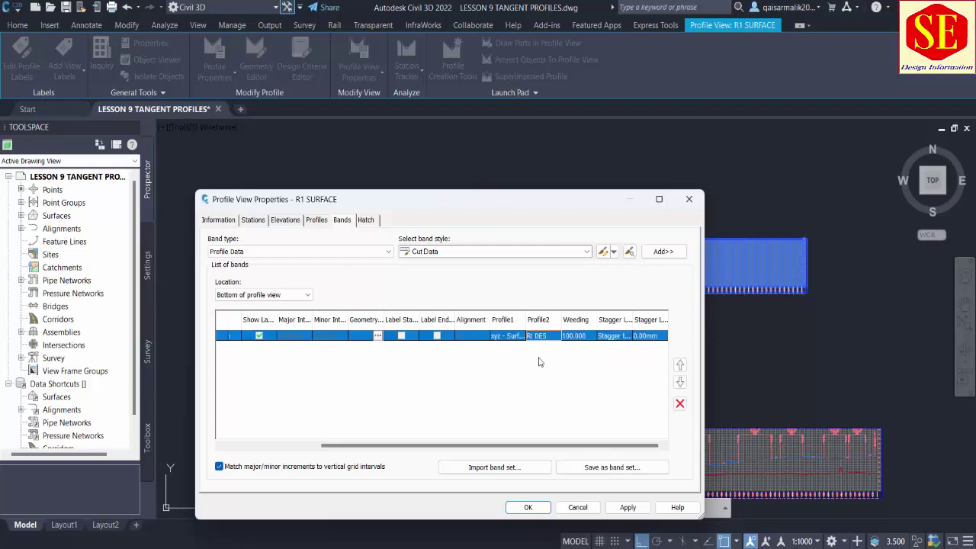
pyautogui.click(628, 507)
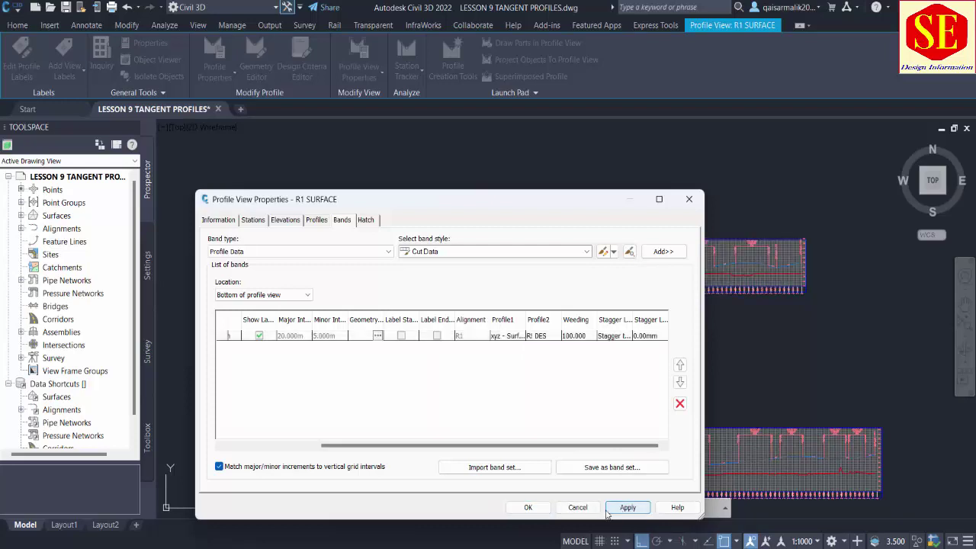
pyautogui.click(528, 507)
# - Zoom and pan to inspect the paired elevation labels in the R1 SURFACE data band
pyautogui.scroll(3, 534, 298)
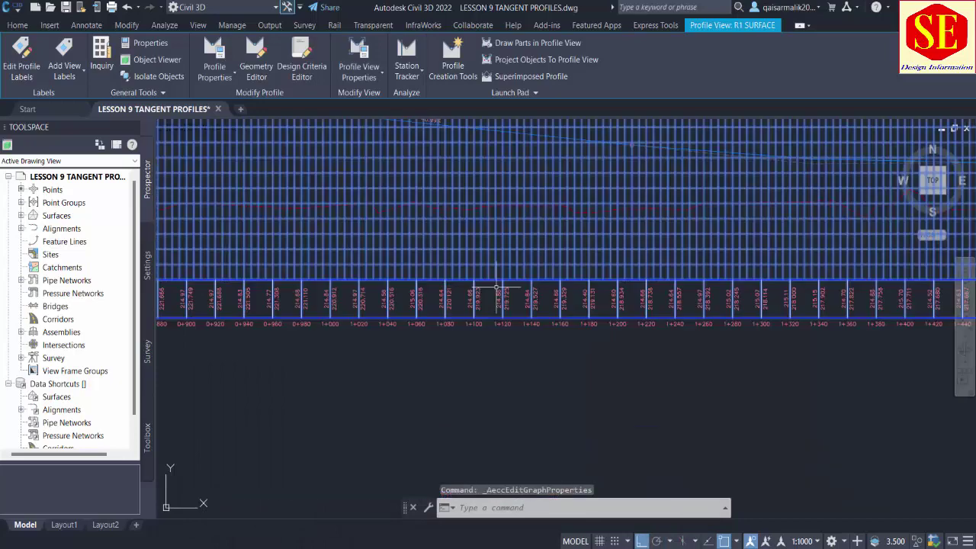
pyautogui.scroll(2, 467, 315)
pyautogui.moveTo(468, 314); pyautogui.dragTo(488, 404, button='middle')
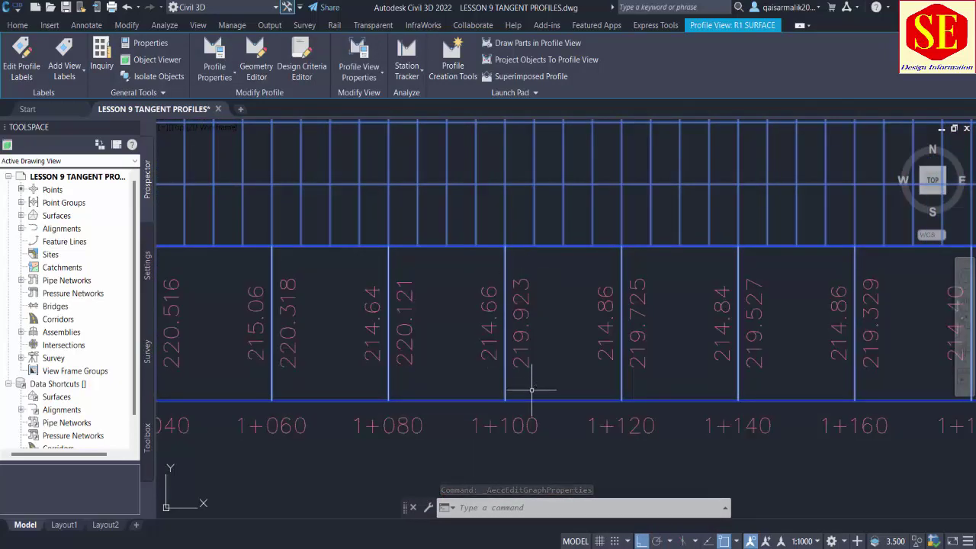
pyautogui.scroll(-5, 534, 318)
pyautogui.scroll(3, 534, 261)
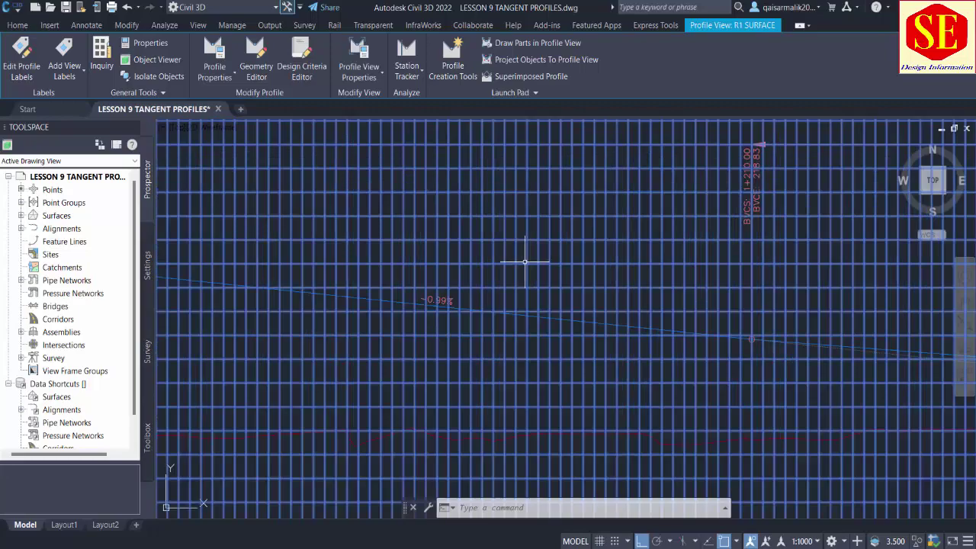
# - Deselect the profile view and zoom around the drawing to locate the lower profile view
pyautogui.press('Escape')
pyautogui.scroll(-2, 443, 282)
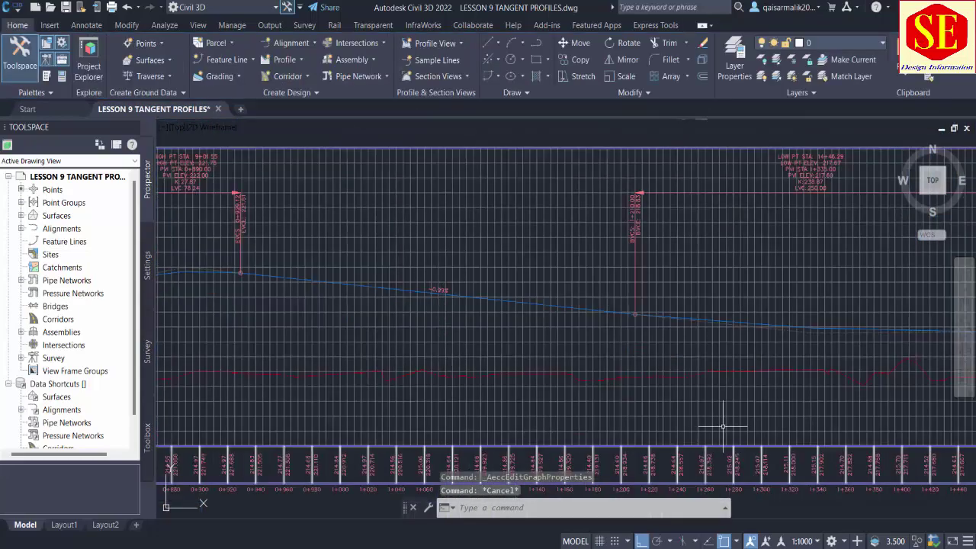
pyautogui.scroll(-1, 723, 427)
pyautogui.scroll(-3, 618, 219)
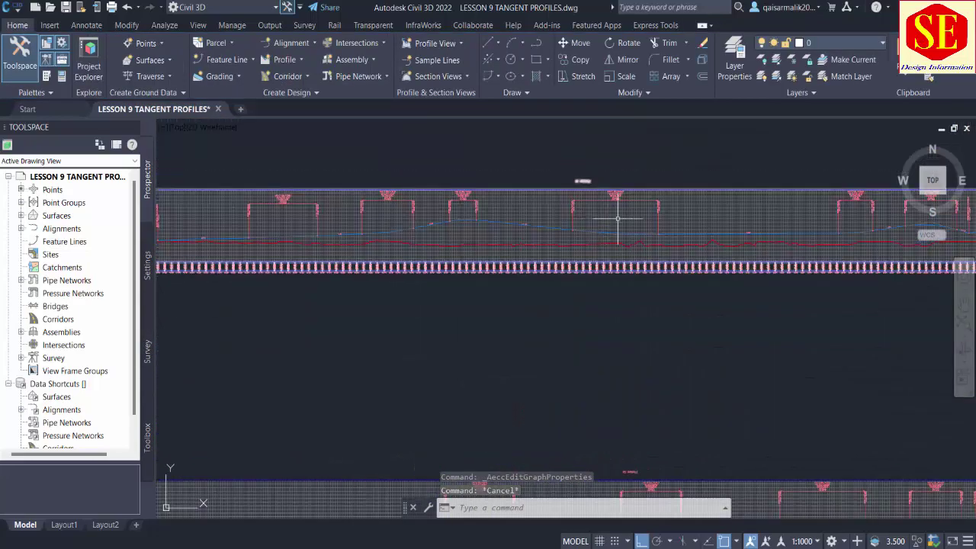
pyautogui.scroll(1, 603, 267)
pyautogui.scroll(3, 588, 320)
pyautogui.scroll(-4, 595, 260)
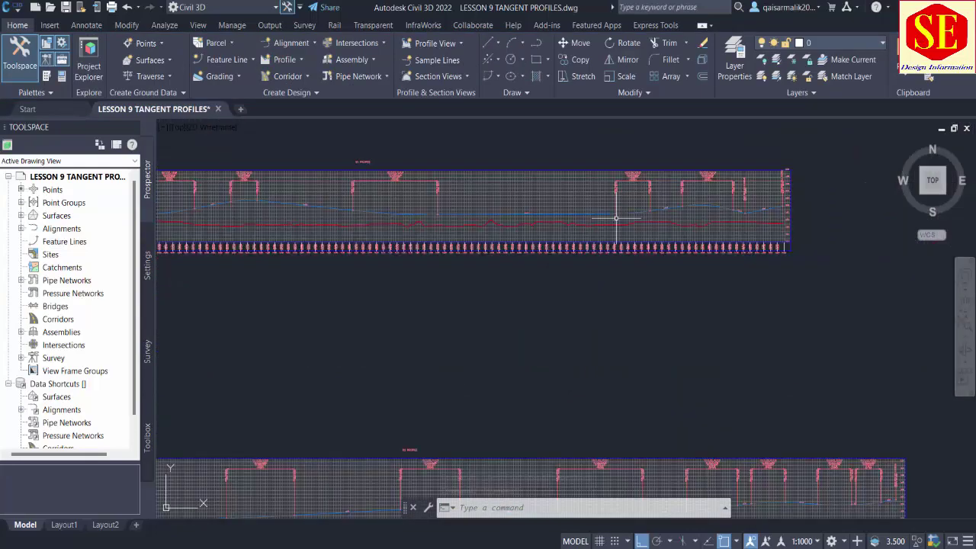
pyautogui.scroll(2, 539, 393)
pyautogui.scroll(1, 673, 208)
pyautogui.scroll(3, 457, 324)
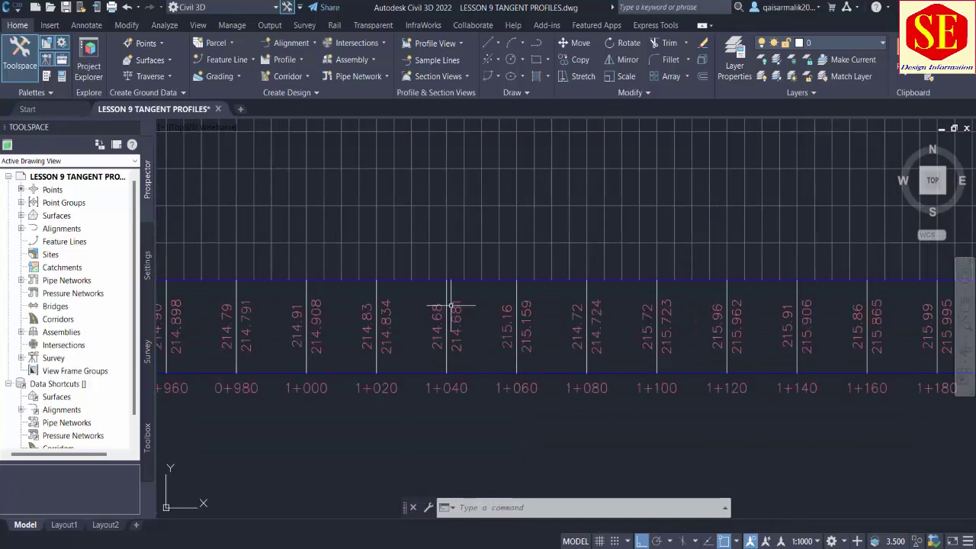
pyautogui.scroll(-3, 457, 313)
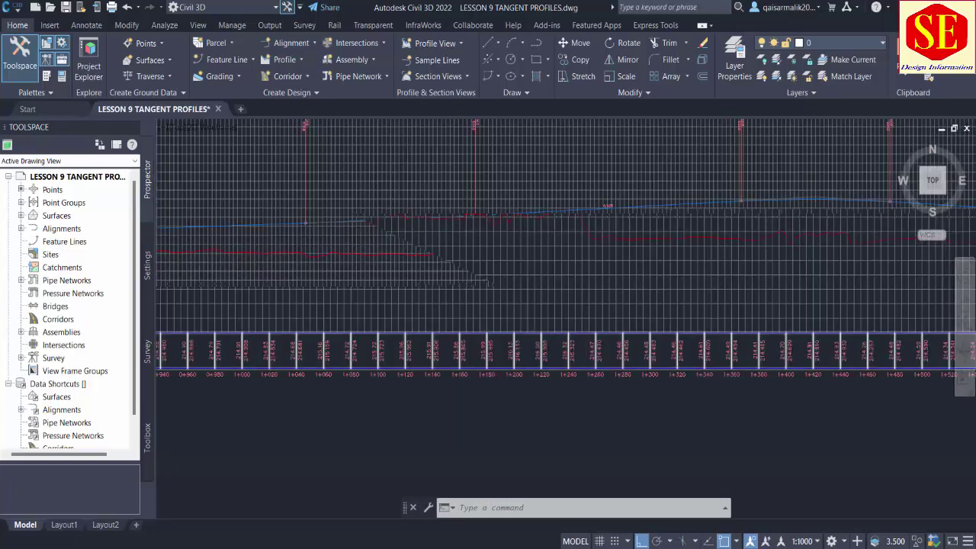
pyautogui.scroll(-1, 648, 277)
pyautogui.scroll(-2, 534, 280)
# - Open the lower profile view's properties and stop drawing the Layout (1) profile in it
pyautogui.click(547, 256)
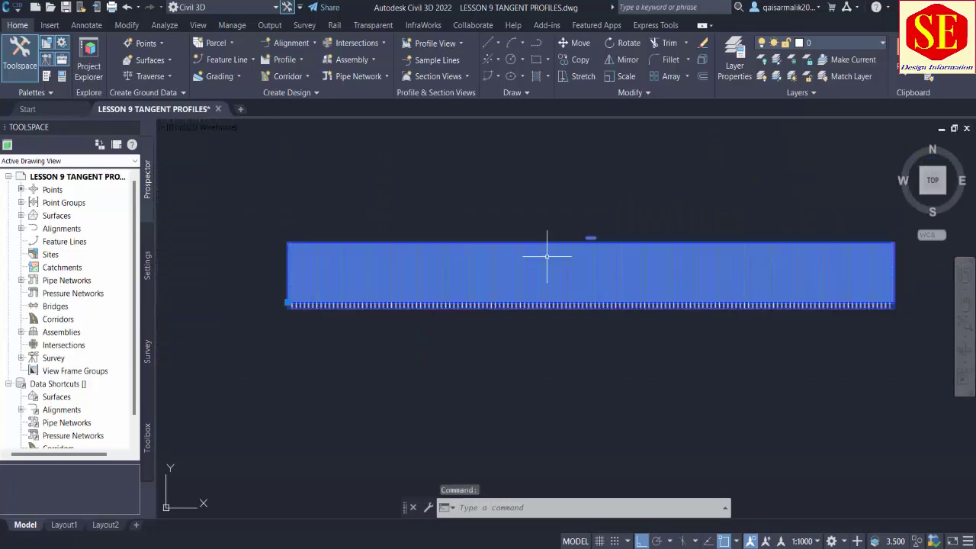
pyautogui.click(376, 76)
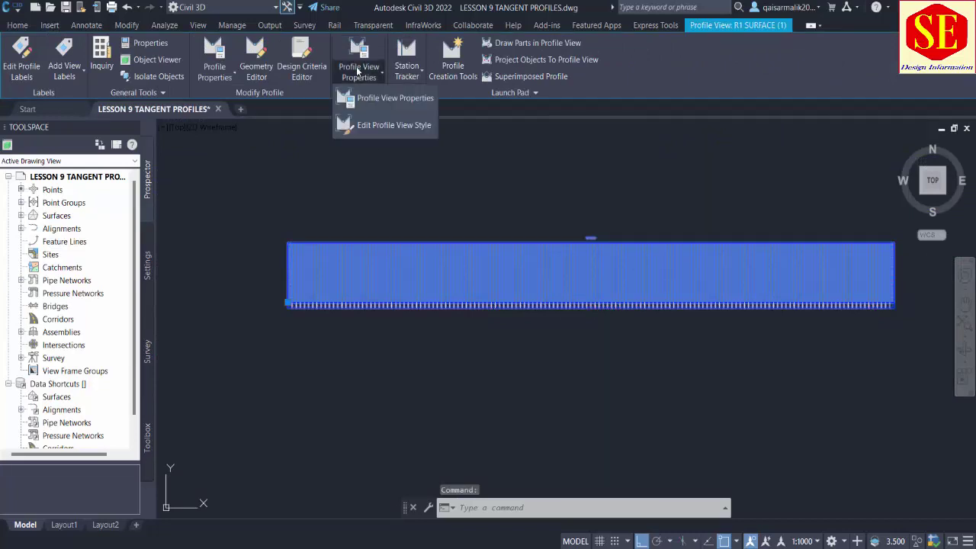
pyautogui.click(364, 98)
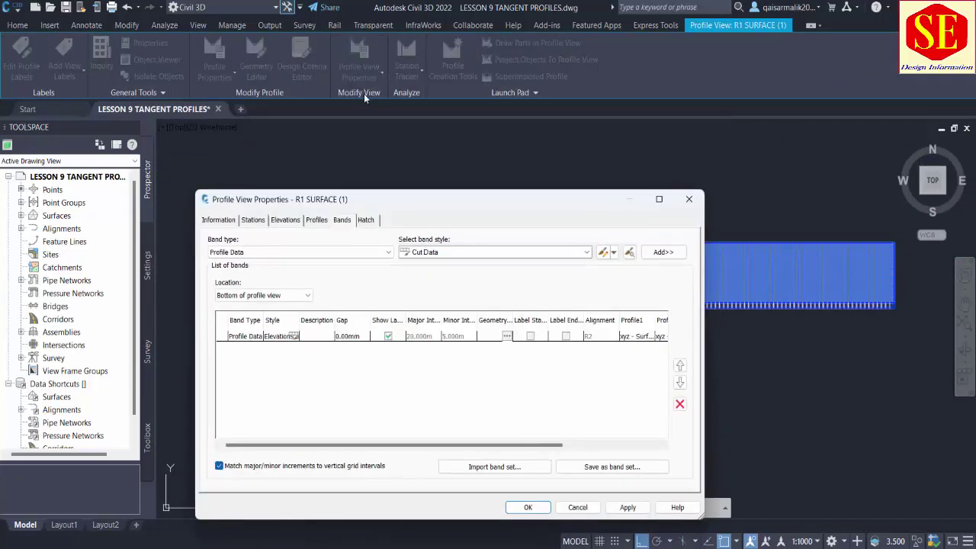
pyautogui.click(317, 219)
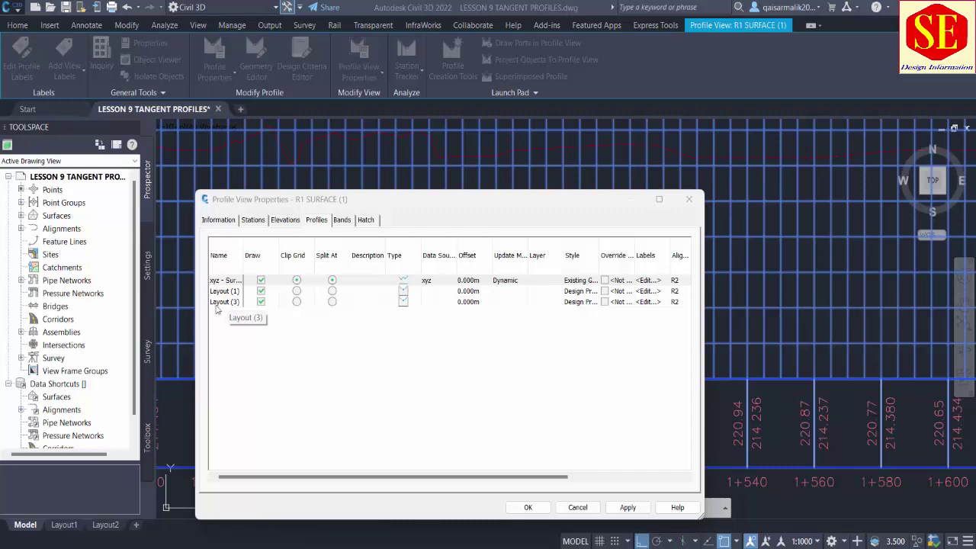
pyautogui.click(260, 293)
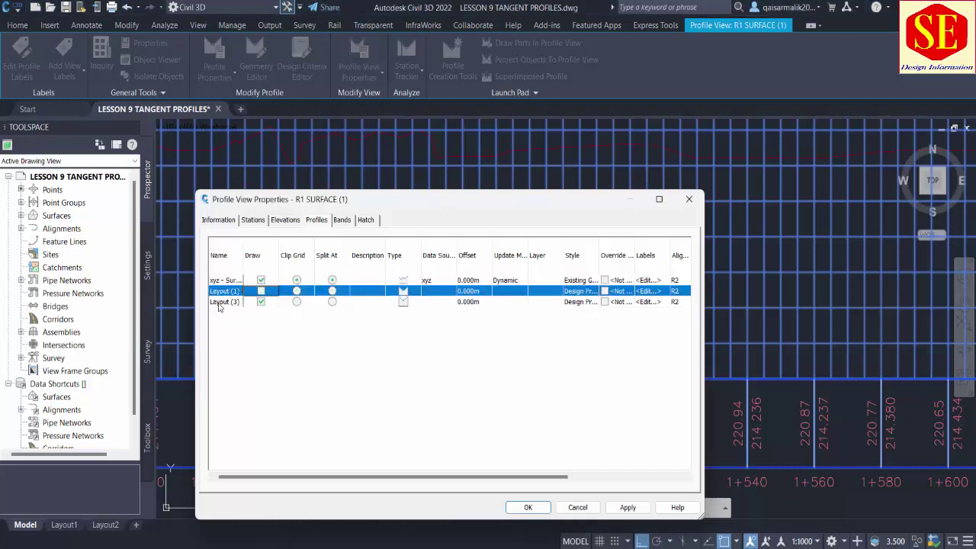
pyautogui.click(222, 302)
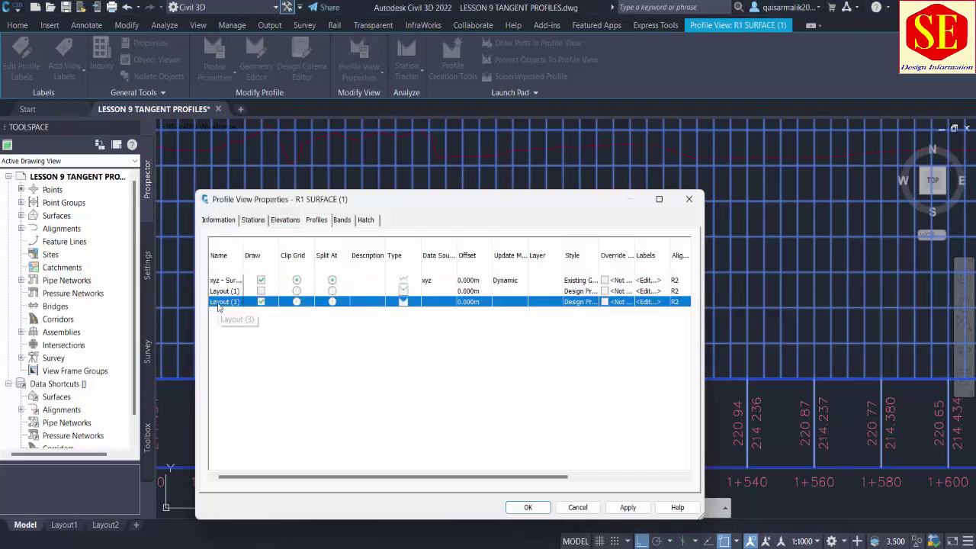
# - Set the Profile Data band's Profile1 to Layout (3) and apply the change
pyautogui.click(344, 220)
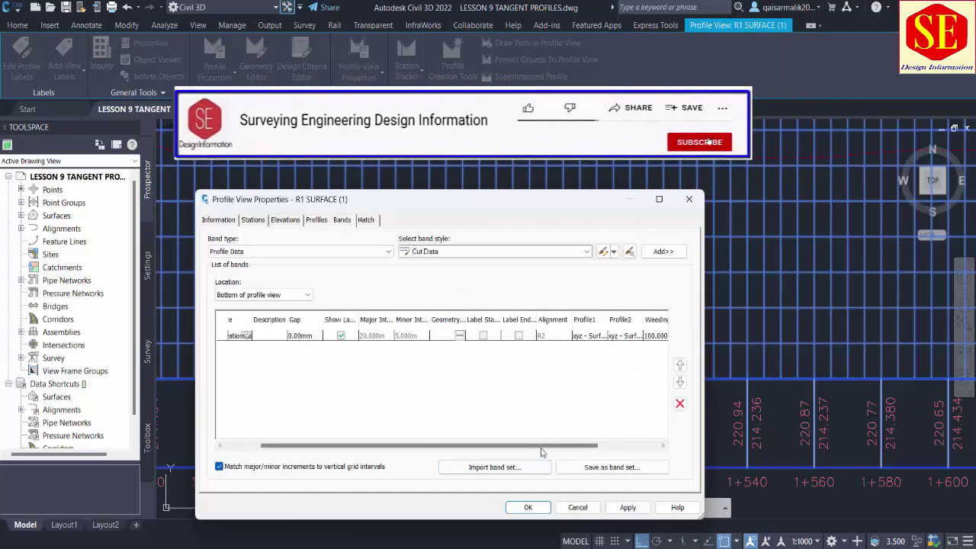
pyautogui.moveTo(541, 446); pyautogui.dragTo(603, 446)
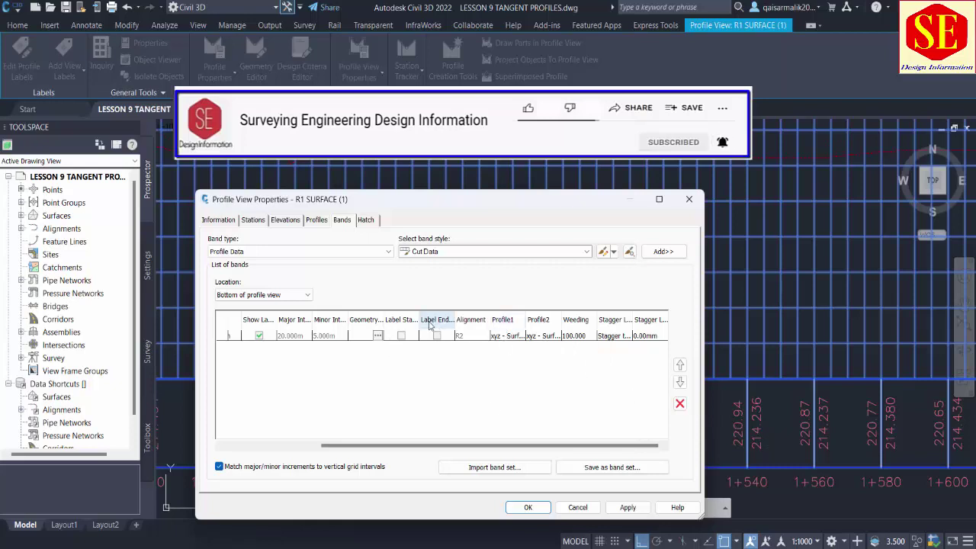
pyautogui.click(509, 336)
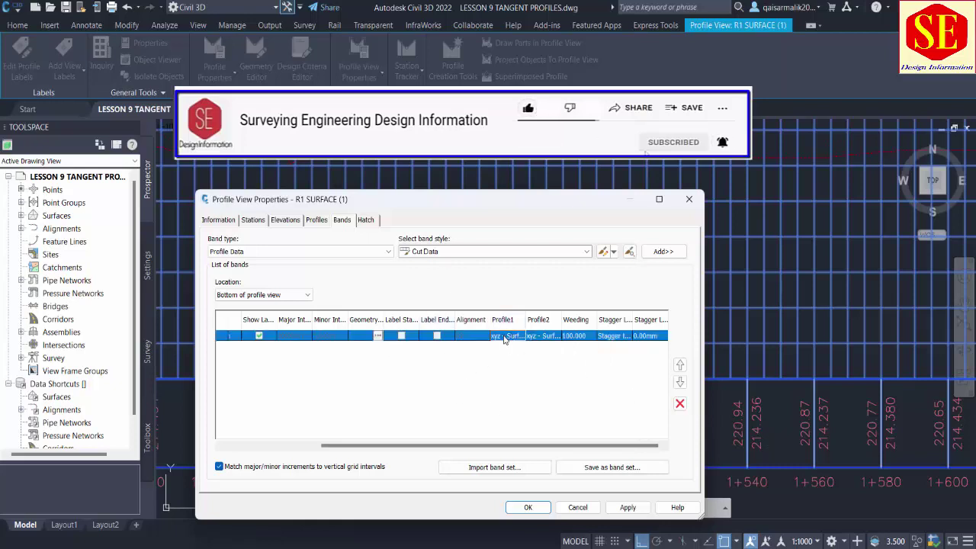
pyautogui.click(508, 337)
pyautogui.click(505, 366)
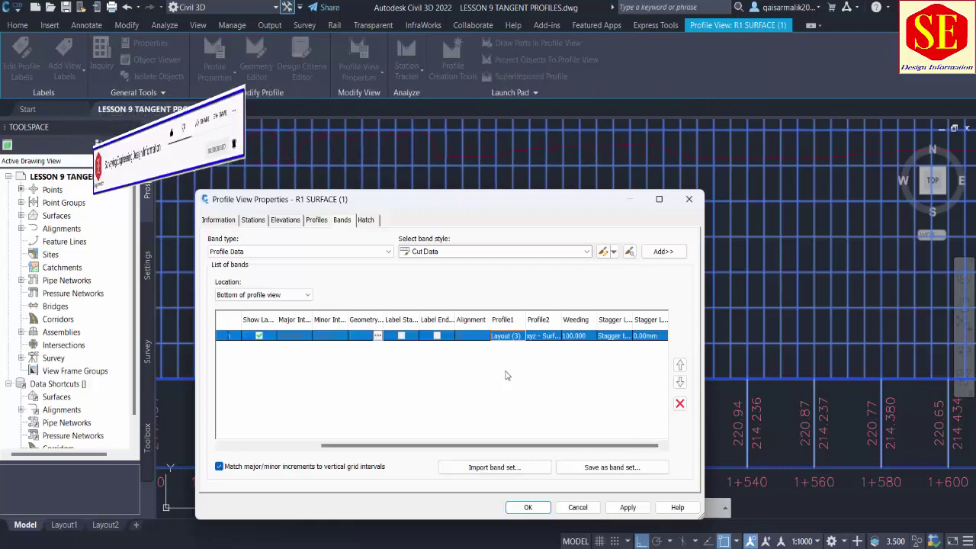
pyautogui.click(628, 507)
pyautogui.click(525, 509)
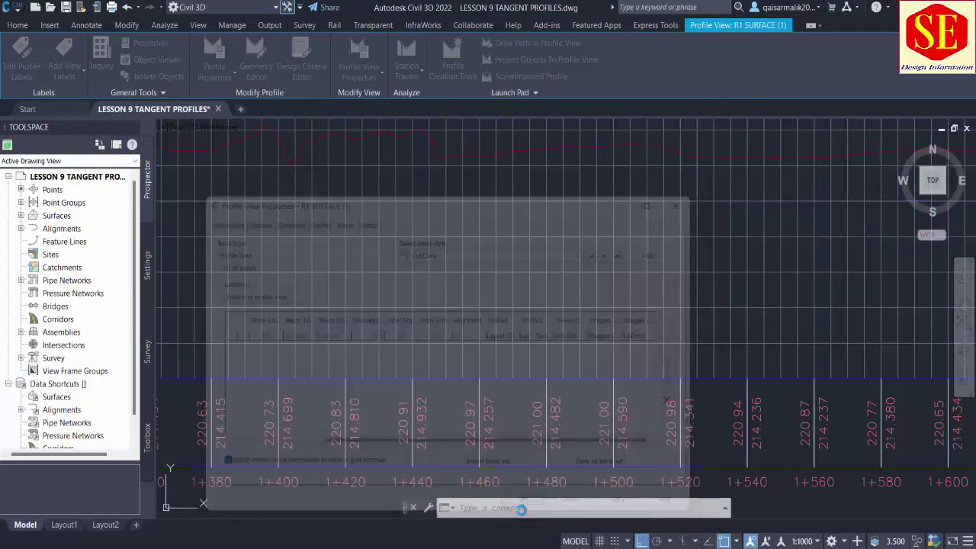
pyautogui.scroll(2, 455, 468)
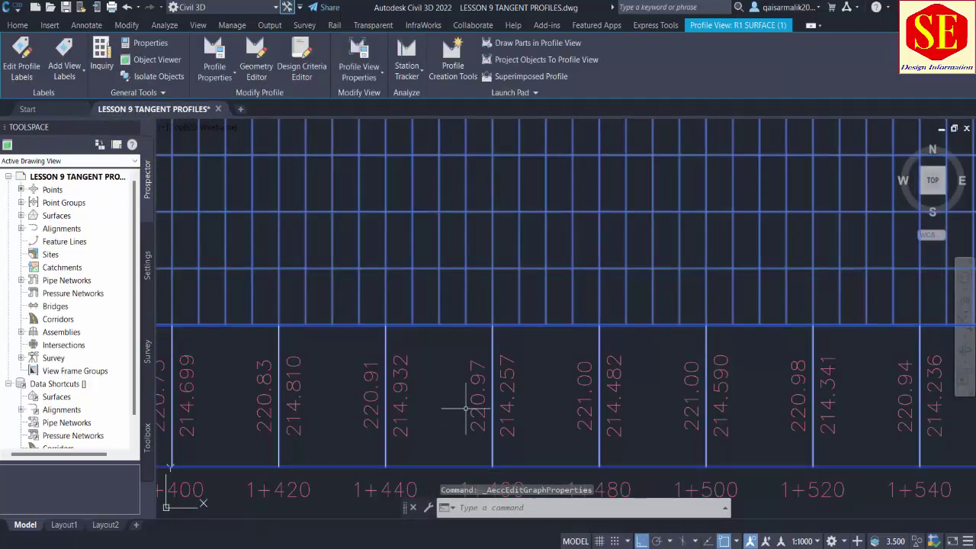
pyautogui.press('Escape')
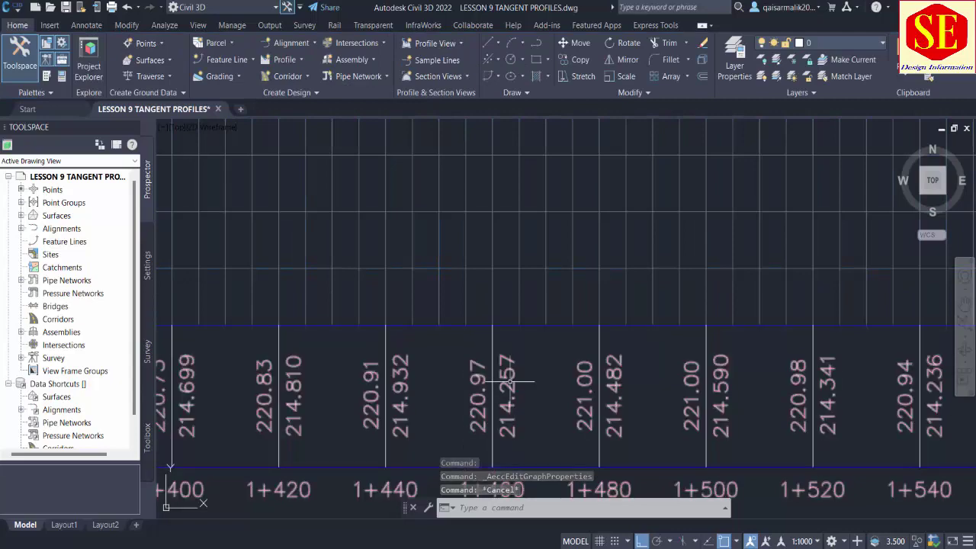
pyautogui.scroll(-2, 501, 420)
pyautogui.scroll(-2, 502, 420)
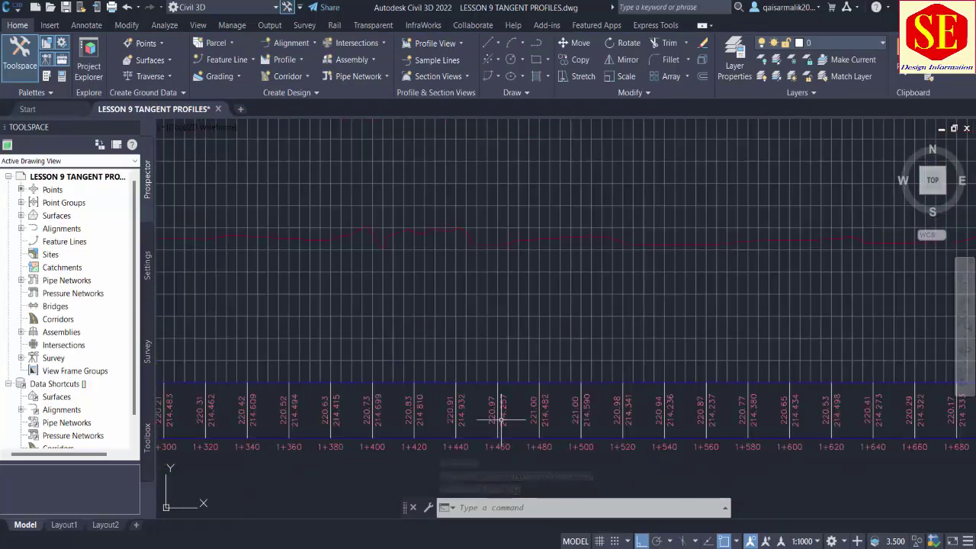
pyautogui.scroll(-2, 526, 229)
pyautogui.moveTo(534, 218)
pyautogui.mouseDown(button='middle')
pyautogui.moveTo(521, 344)
pyautogui.moveTo(534, 473)
pyautogui.mouseUp(button='middle')
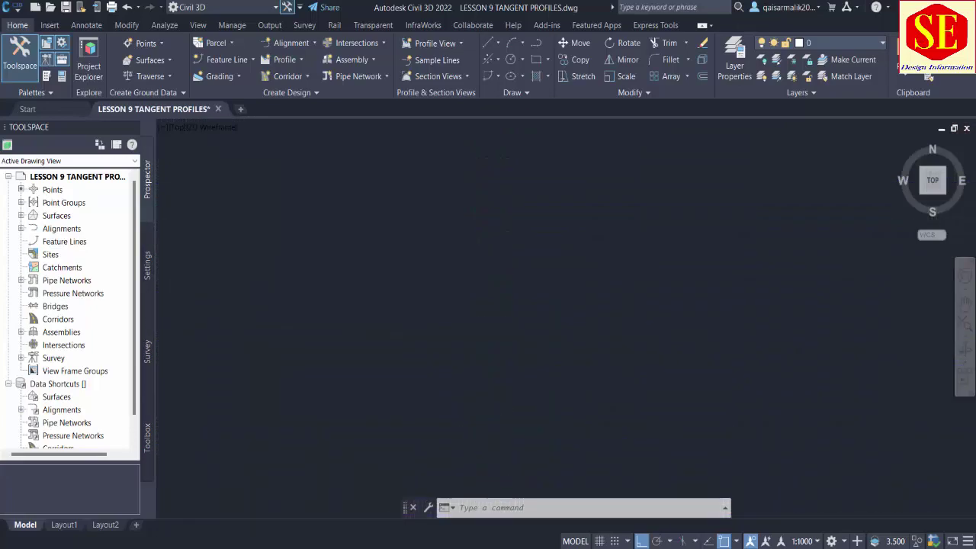
pyautogui.scroll(2, 545, 229)
pyautogui.scroll(3, 447, 198)
pyautogui.scroll(3, 447, 198)
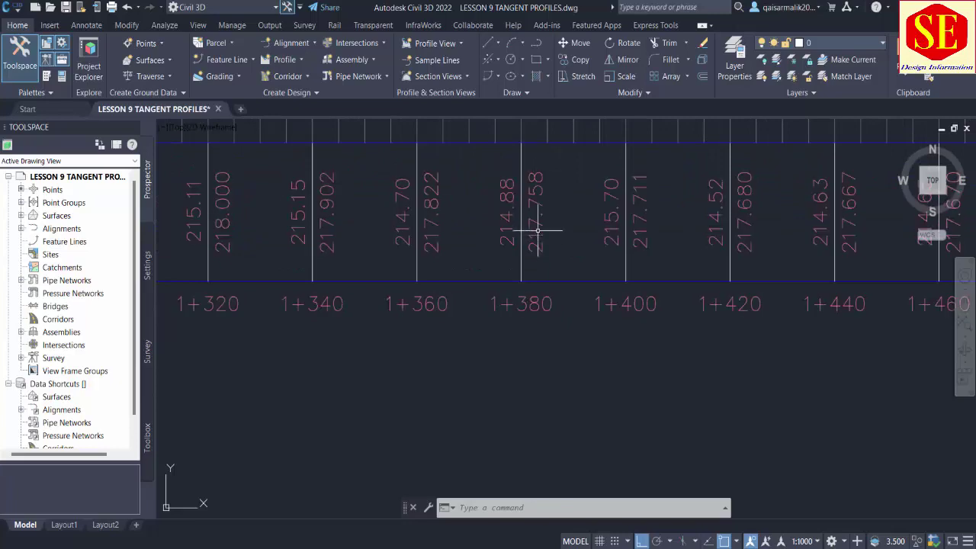
pyautogui.scroll(-2, 537, 250)
pyautogui.scroll(-5, 537, 250)
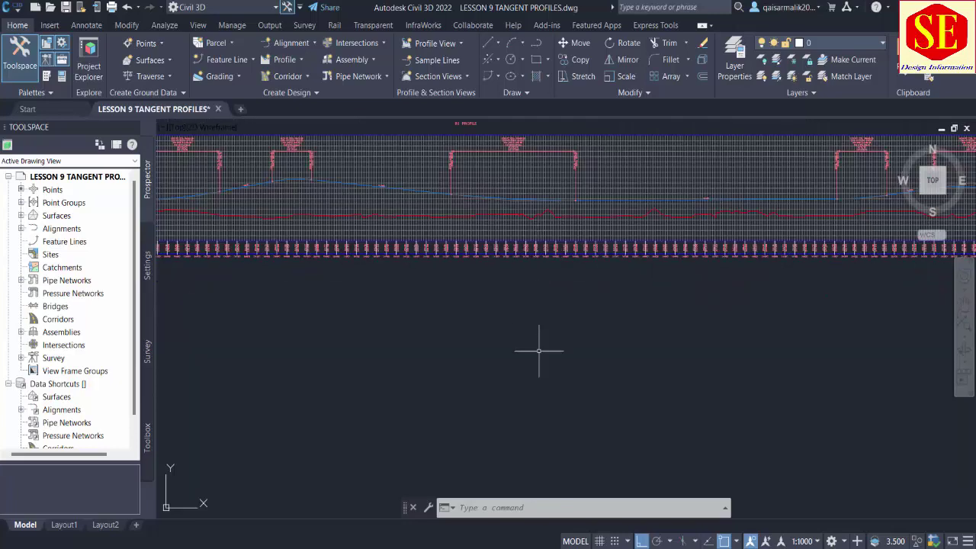
pyautogui.scroll(-2, 526, 343)
pyautogui.scroll(6, 498, 469)
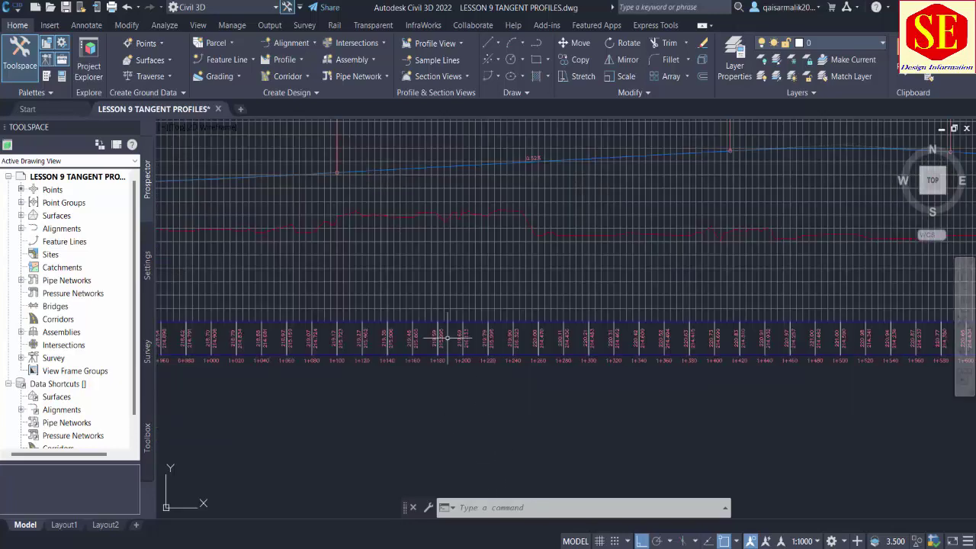
pyautogui.scroll(4, 447, 338)
pyautogui.scroll(-3, 408, 377)
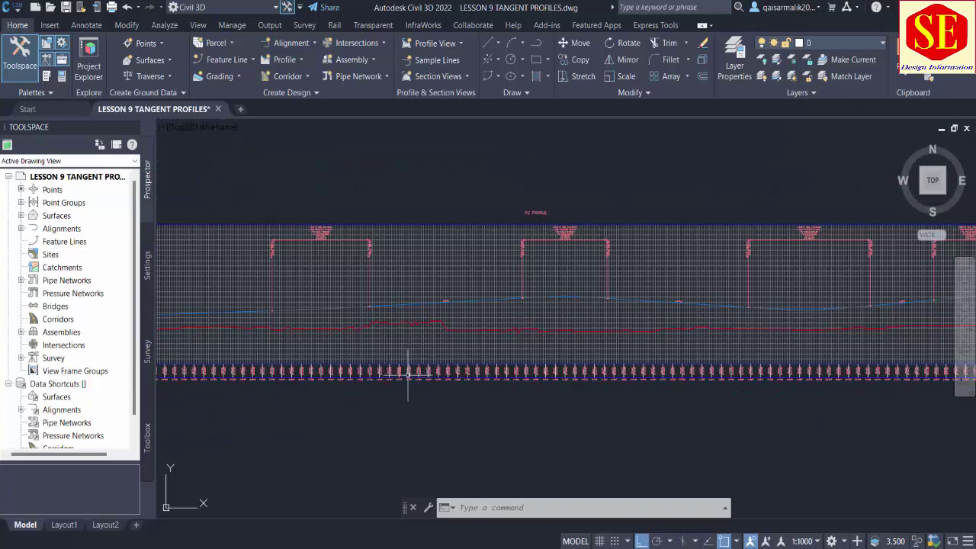
pyautogui.scroll(-4, 457, 362)
pyautogui.scroll(2, 356, 288)
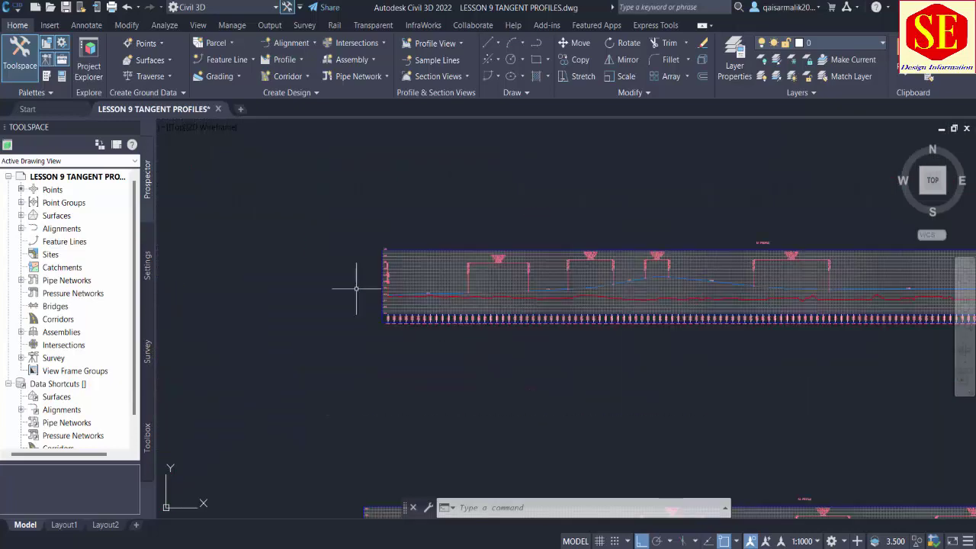
# - Edit the R1 SURFACE profile view style to place the Station axis title on the top axis
pyautogui.click(447, 270)
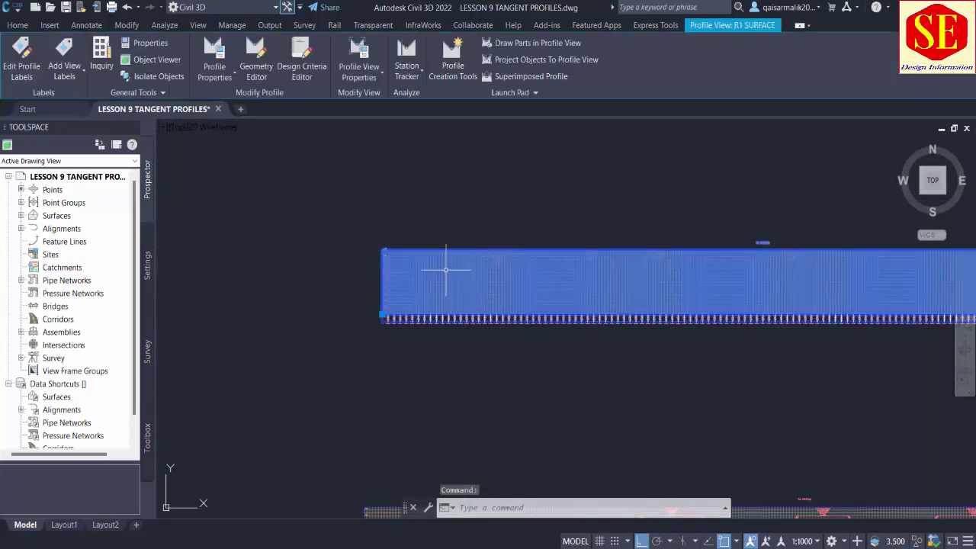
pyautogui.click(382, 77)
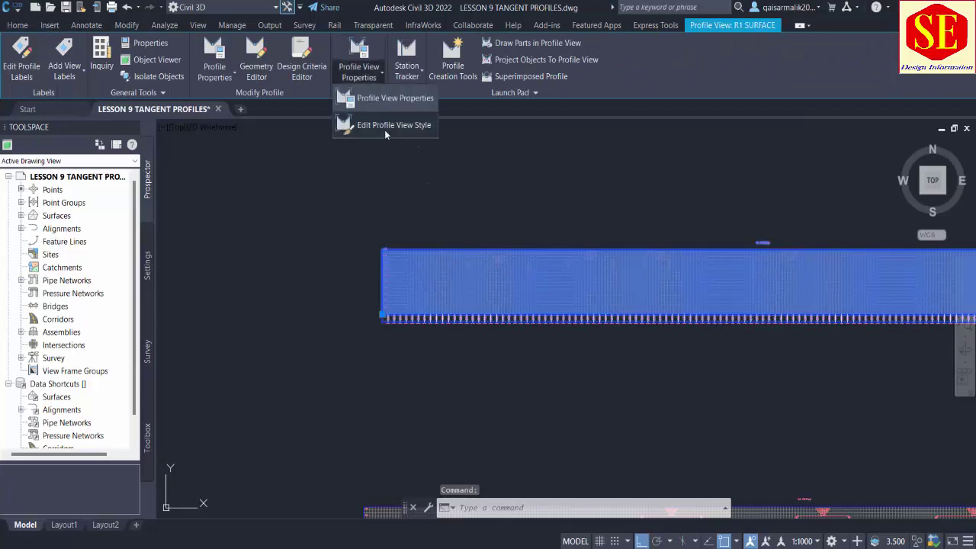
pyautogui.click(389, 125)
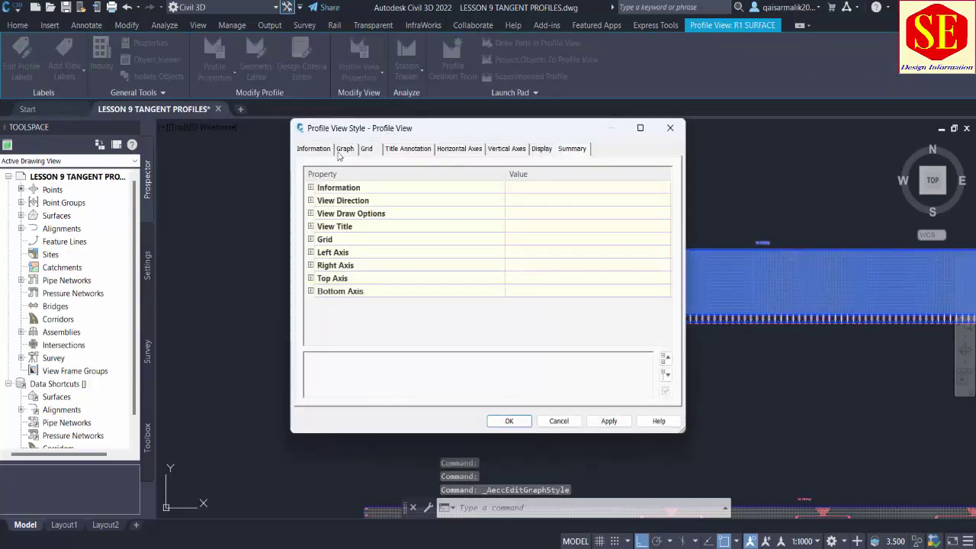
pyautogui.click(346, 150)
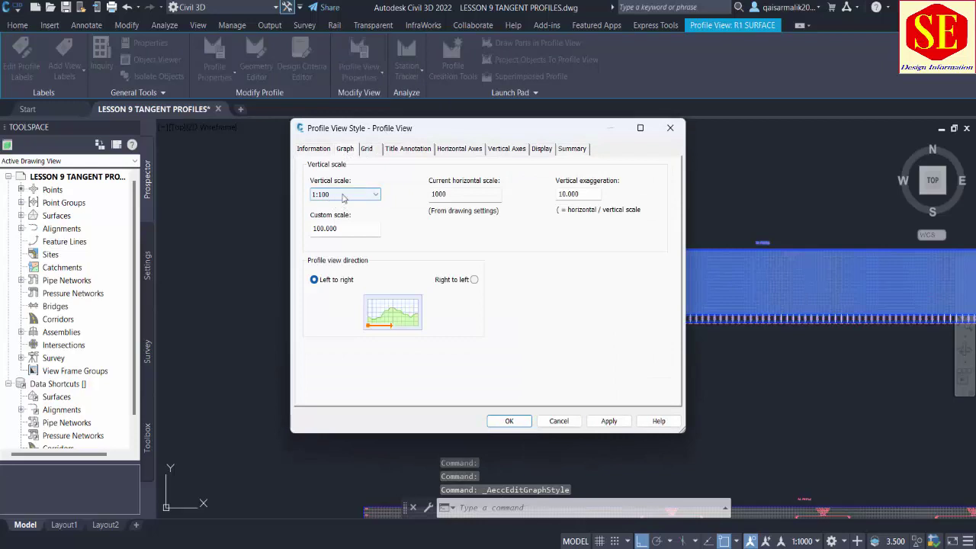
pyautogui.click(397, 150)
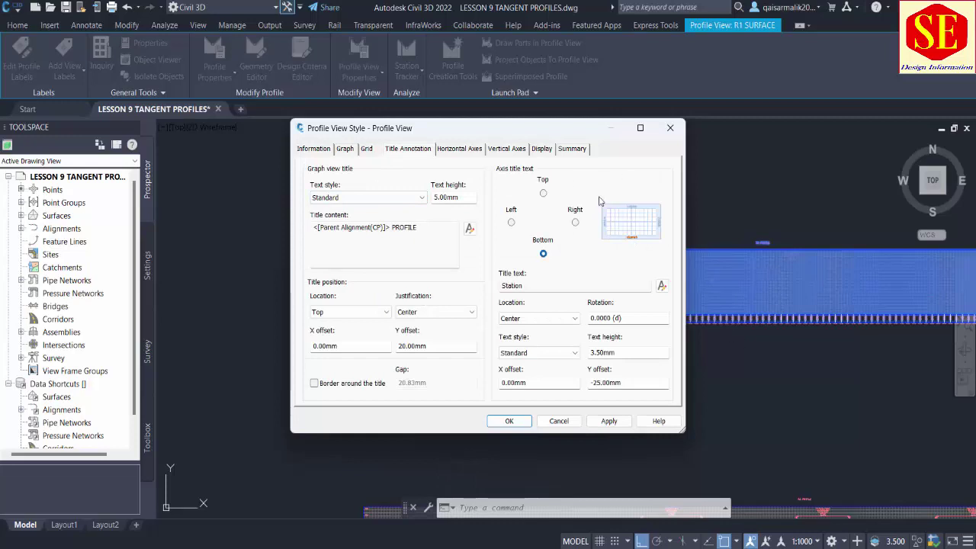
pyautogui.click(543, 193)
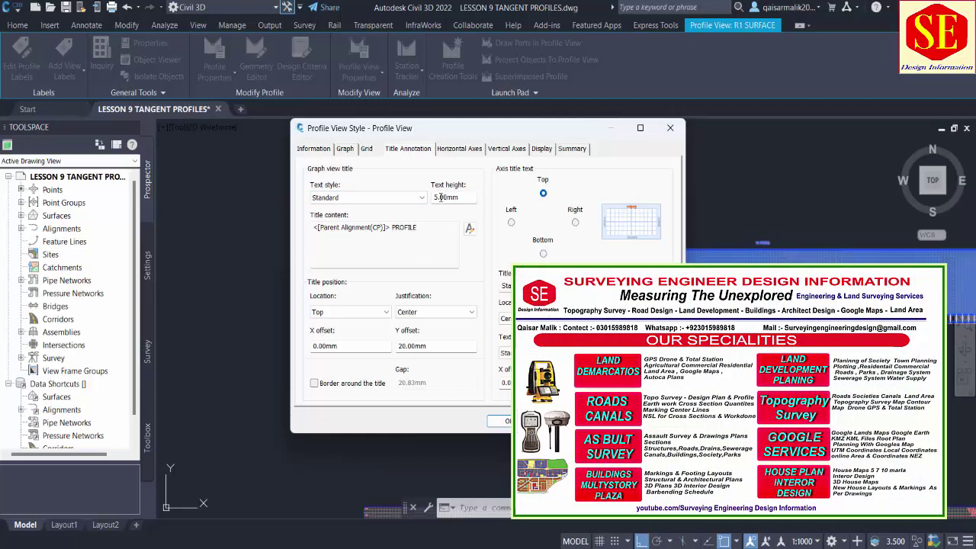
# - Check the grid padding and horizontal axis settings, accept the style, and reselect the view
pyautogui.click(368, 151)
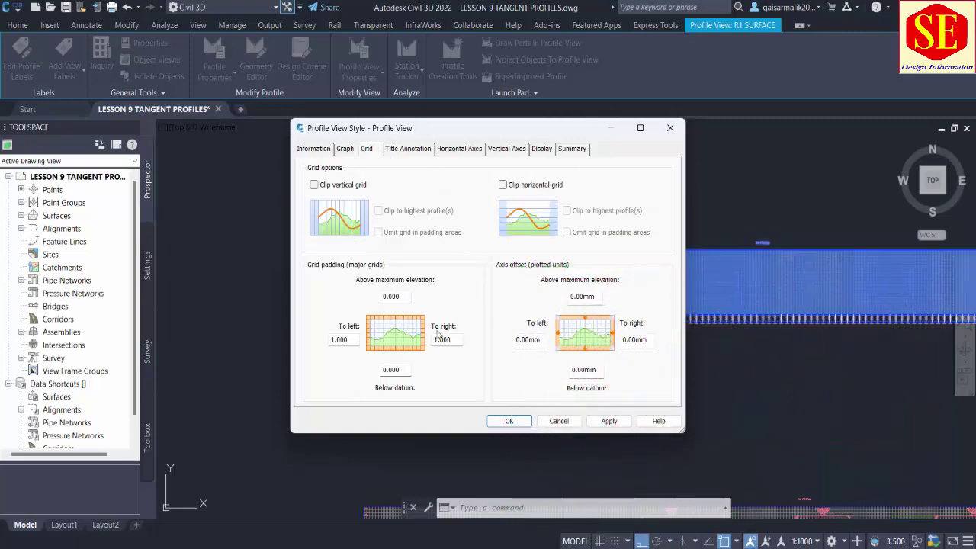
pyautogui.click(399, 150)
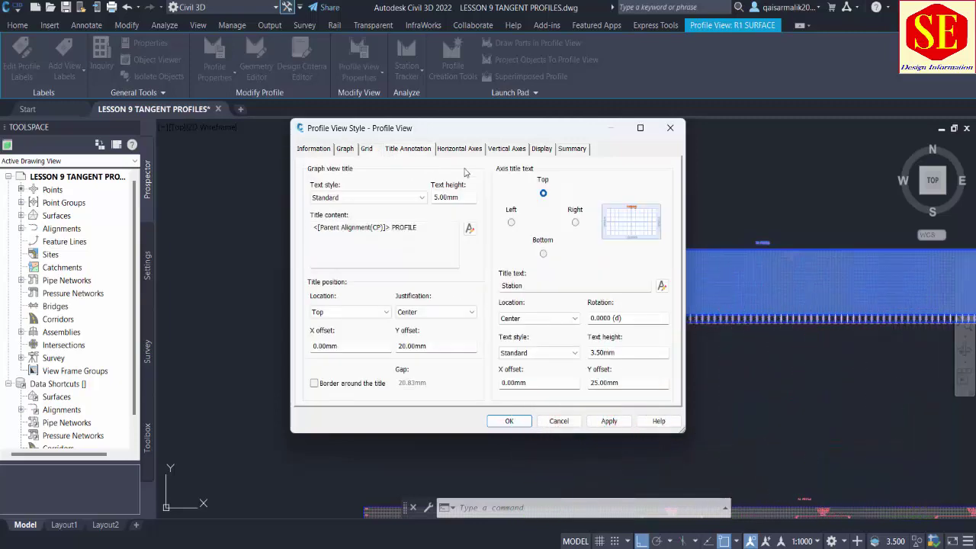
pyautogui.click(461, 150)
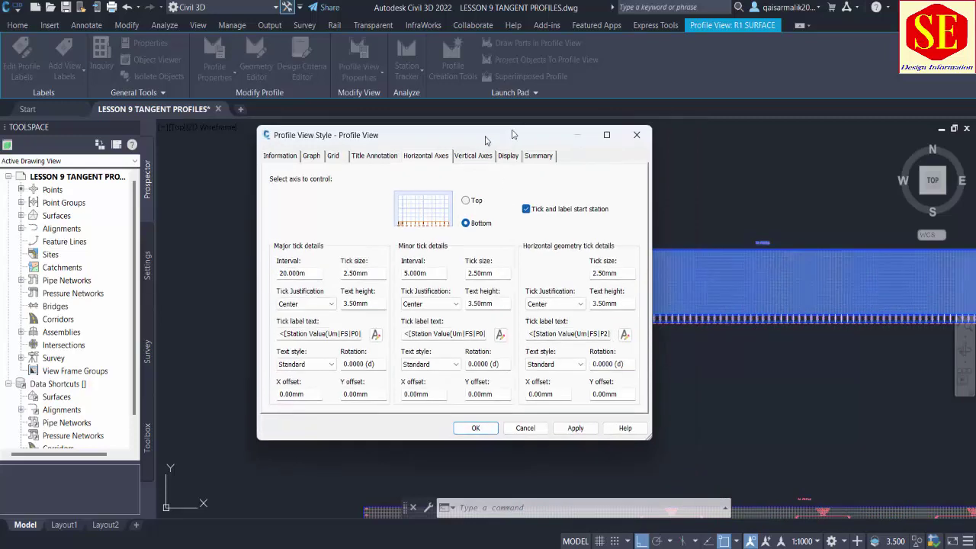
pyautogui.click(499, 434)
pyautogui.scroll(3, 654, 324)
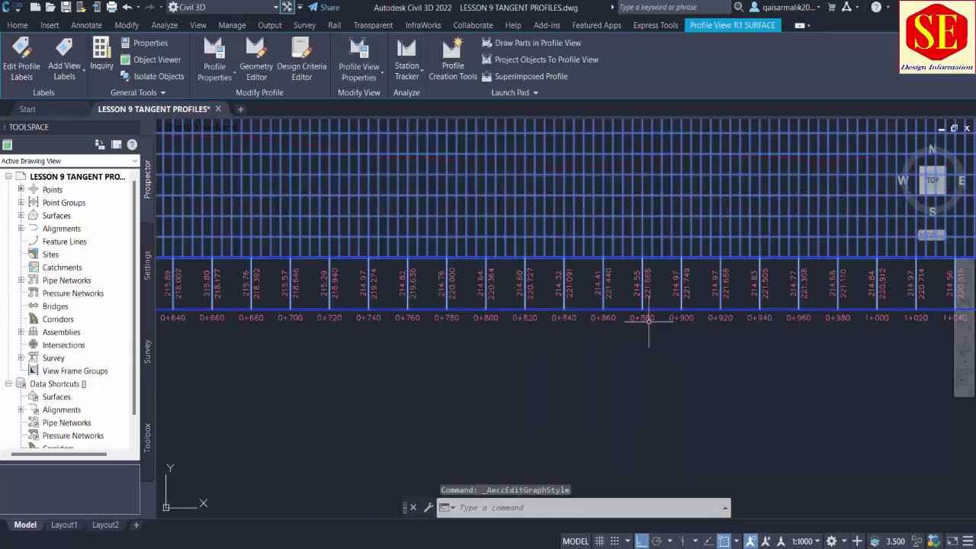
pyautogui.scroll(4, 656, 327)
pyautogui.press('Escape')
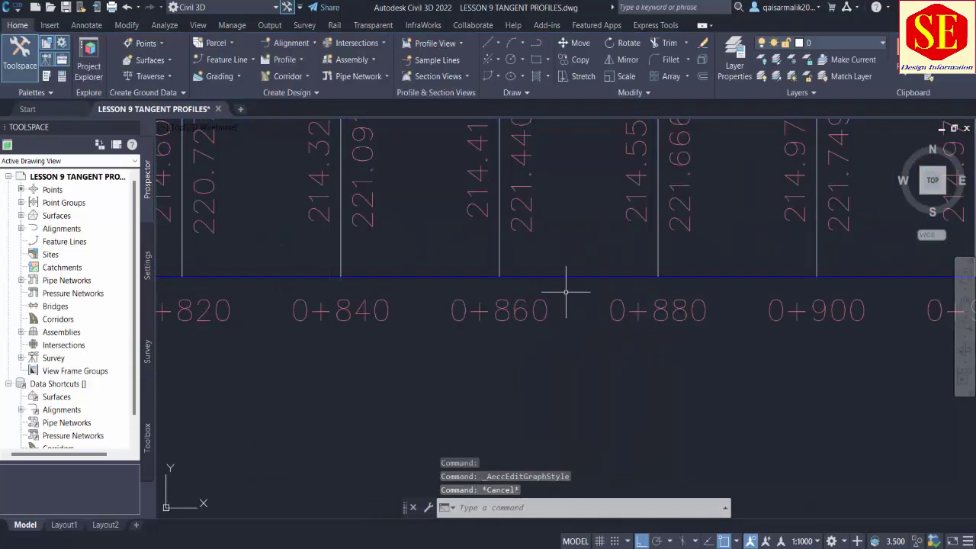
pyautogui.scroll(-5, 566, 291)
pyautogui.click(548, 194)
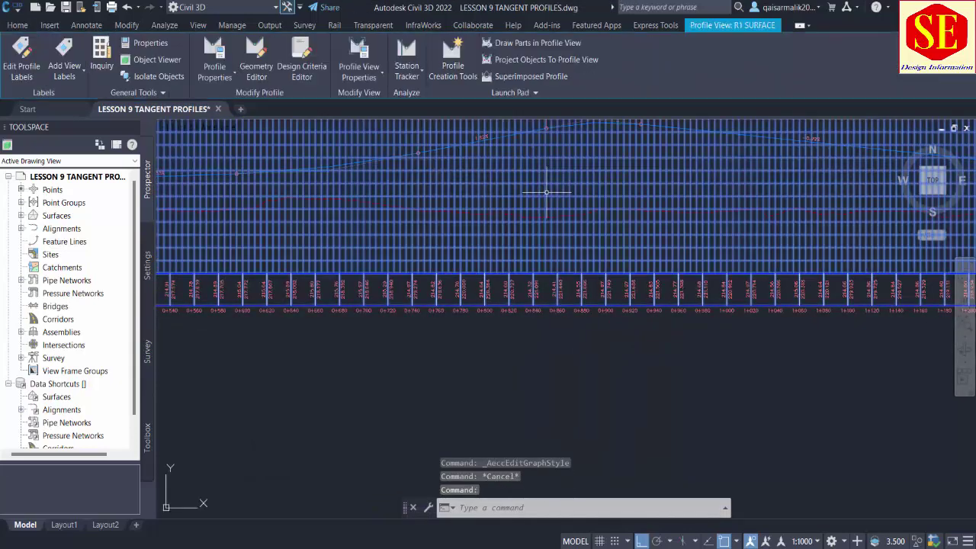
# - Set the profile view style's major station tick interval to 10 m and apply it
pyautogui.click(357, 74)
pyautogui.click(362, 126)
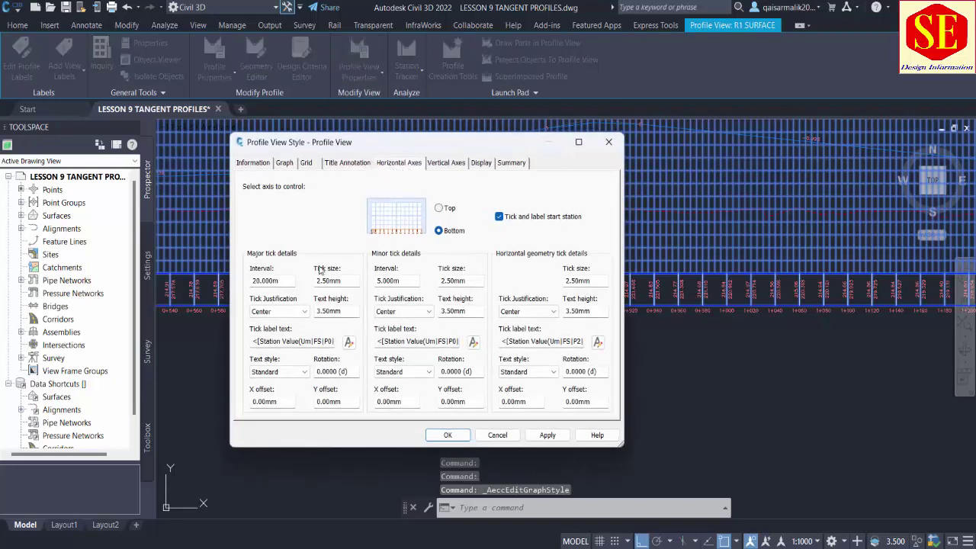
pyautogui.doubleClick(265, 281)
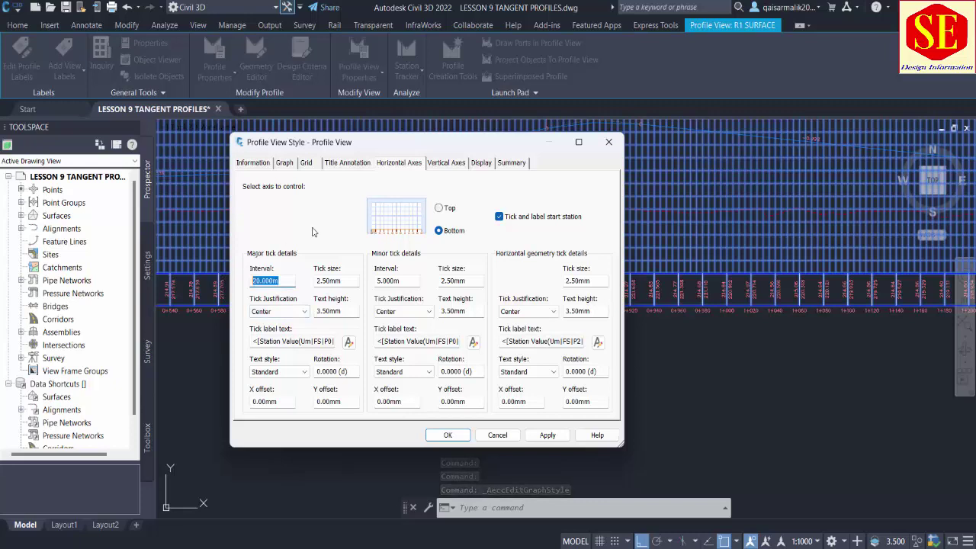
pyautogui.write('10')
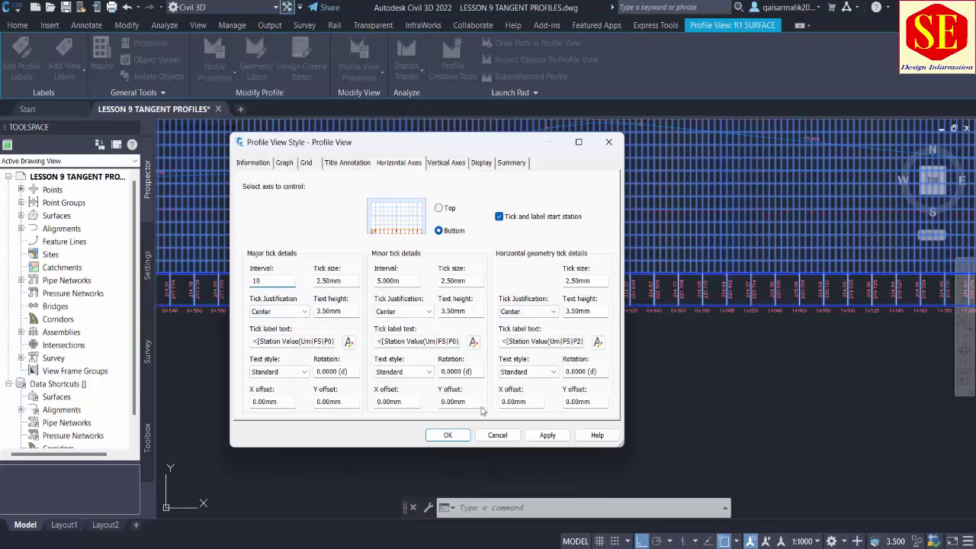
pyautogui.click(546, 434)
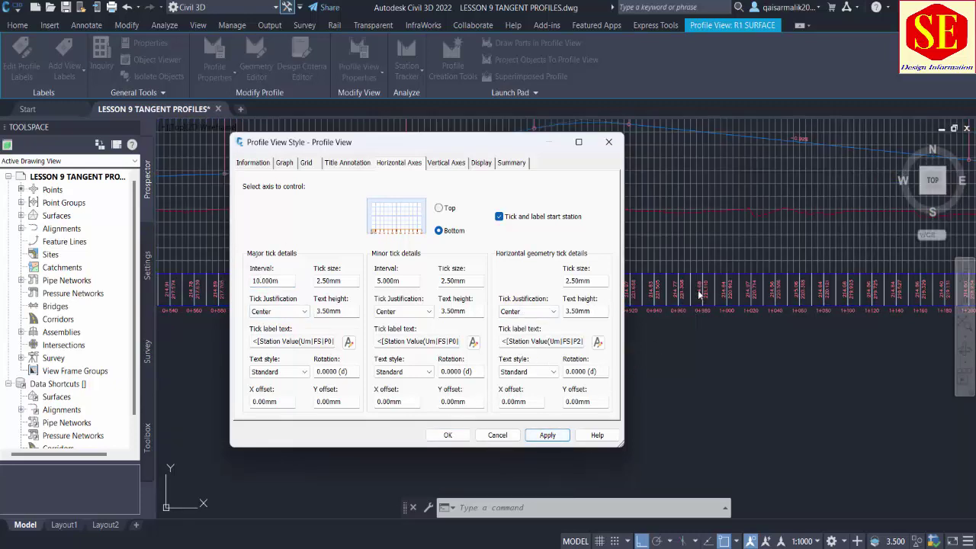
pyautogui.click(448, 435)
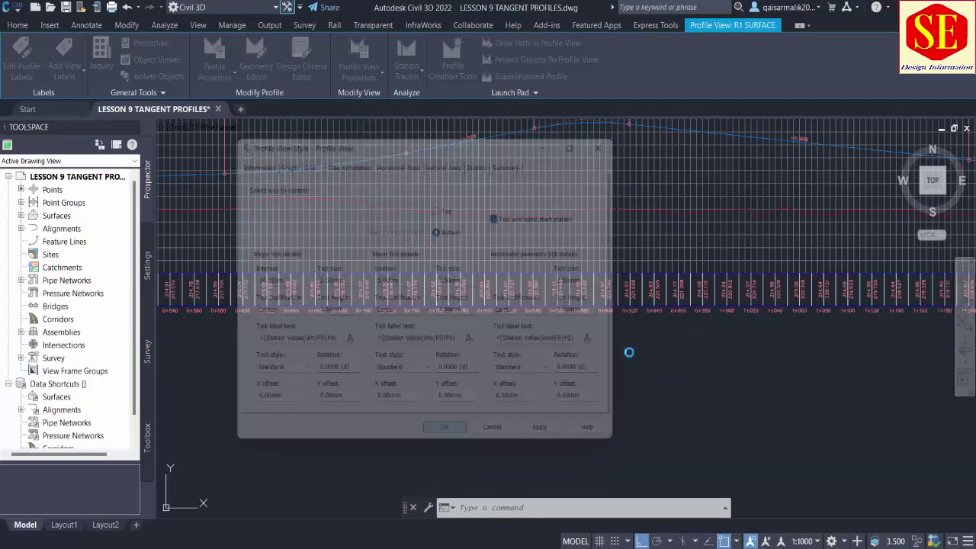
pyautogui.scroll(5, 659, 318)
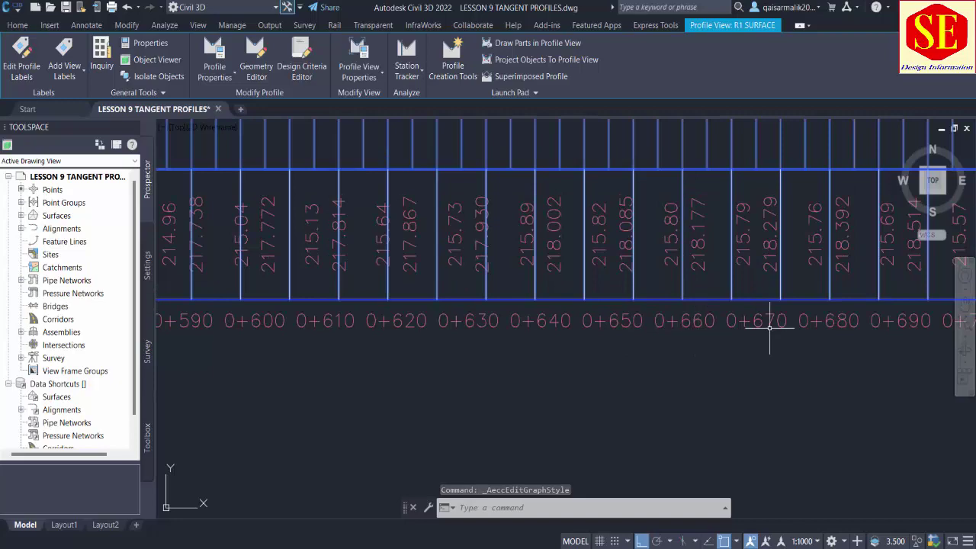
pyautogui.scroll(-5, 770, 325)
pyautogui.press('Escape')
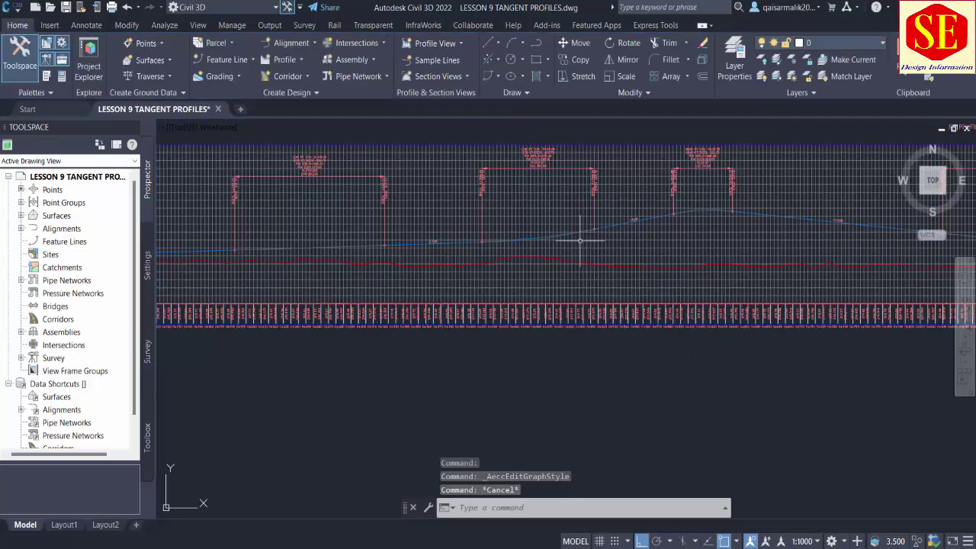
# - Reopen the profile view style and apply a 25 m major station tick interval
pyautogui.click(556, 211)
pyautogui.click(367, 70)
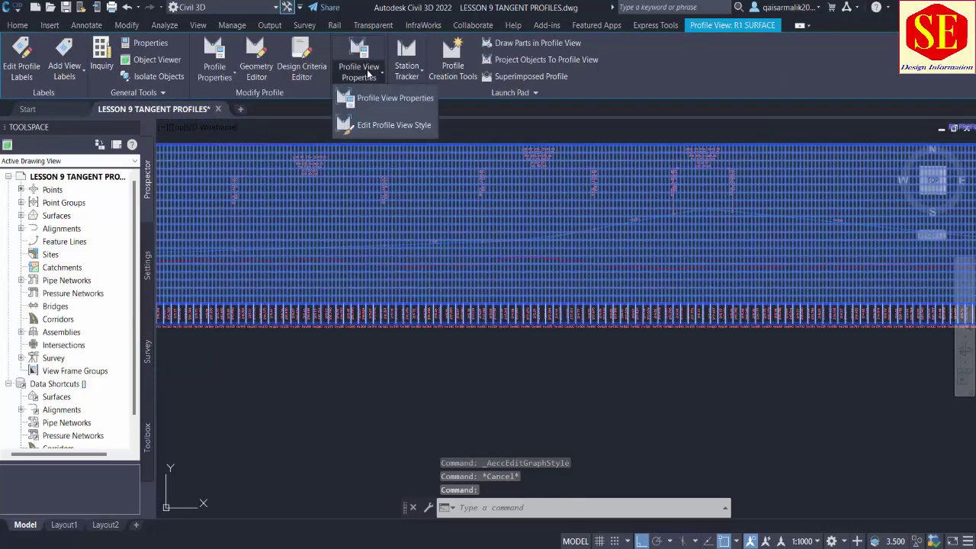
pyautogui.click(366, 120)
pyautogui.write('25')
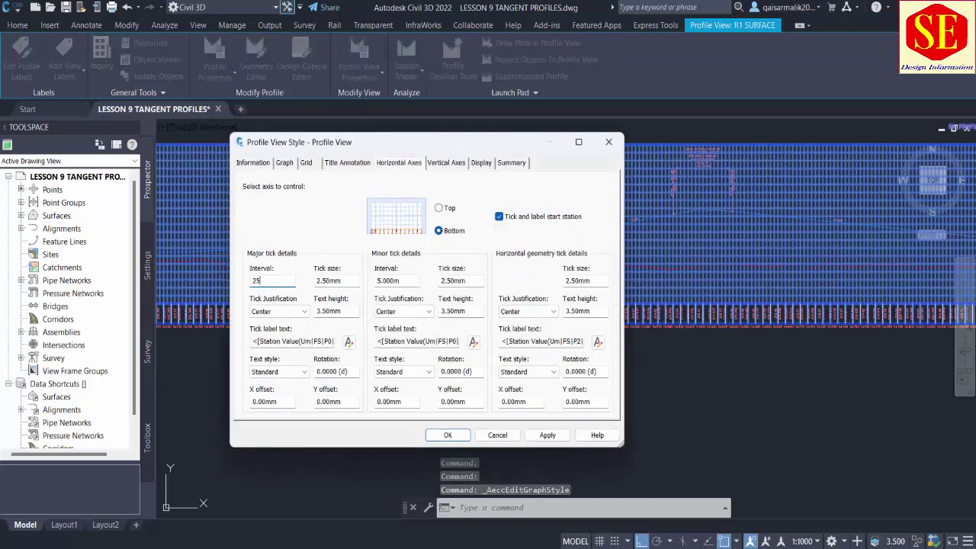
pyautogui.click(548, 434)
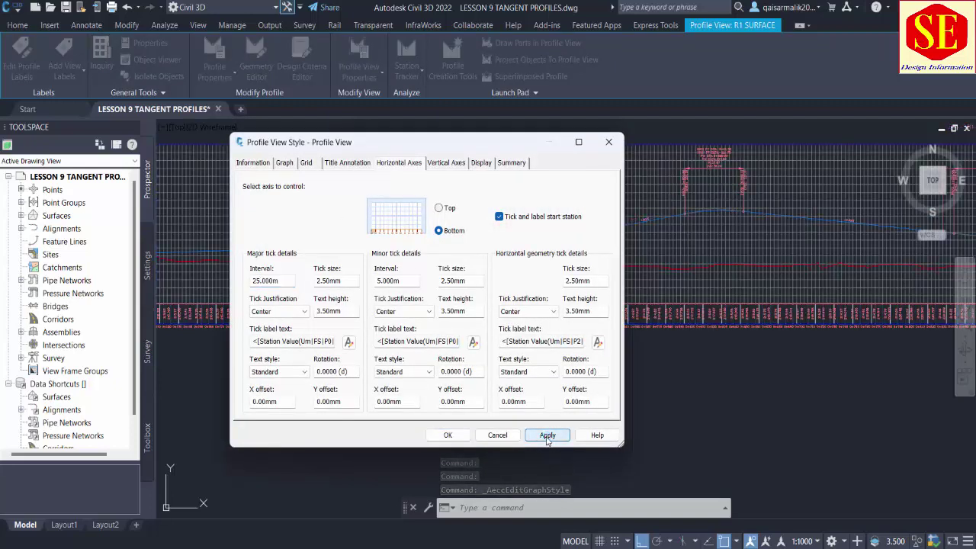
pyautogui.click(465, 435)
pyautogui.scroll(5, 672, 378)
pyautogui.press('Escape')
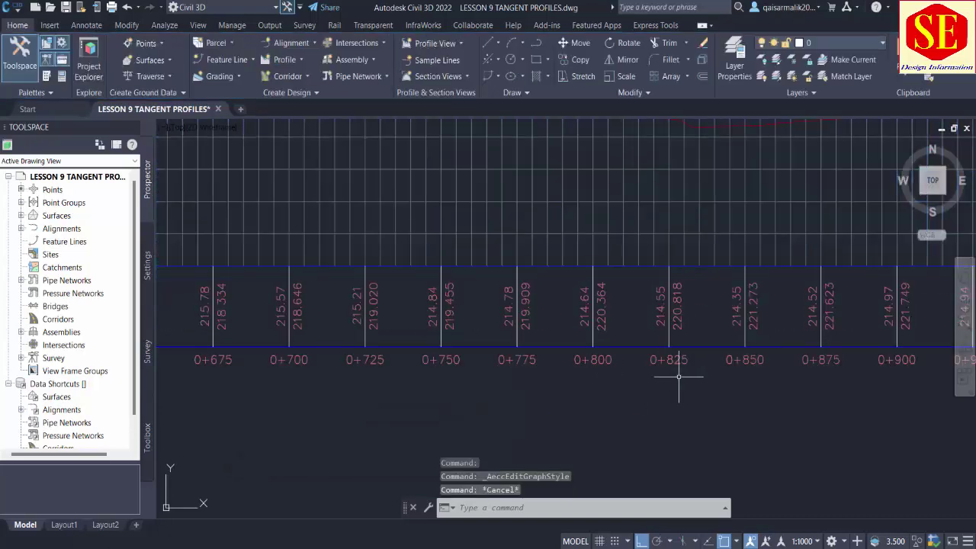
pyautogui.scroll(-3, 338, 425)
# - Open the top profile view's style and review its vertical axis tick settings
pyautogui.scroll(-4, 393, 430)
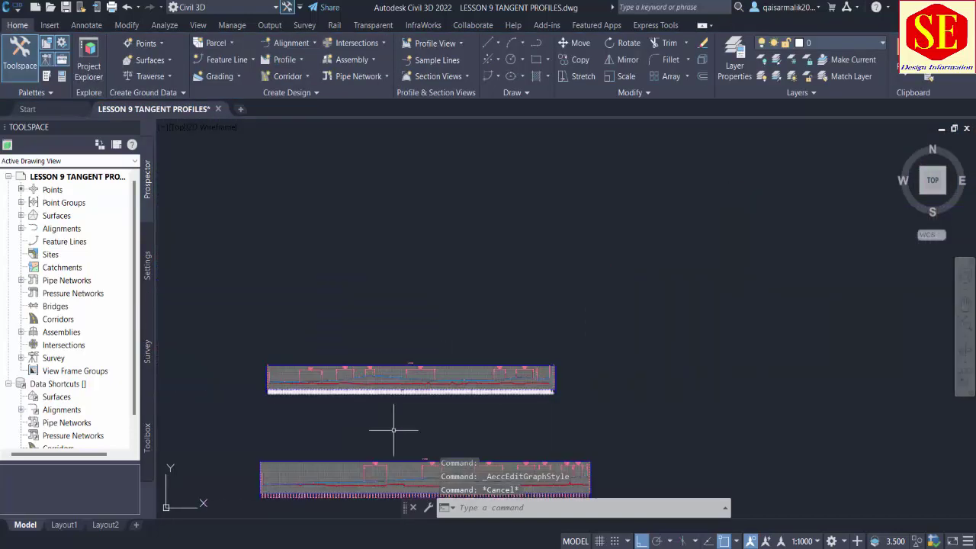
pyautogui.scroll(2, 393, 430)
pyautogui.scroll(2, 479, 278)
pyautogui.click(479, 282)
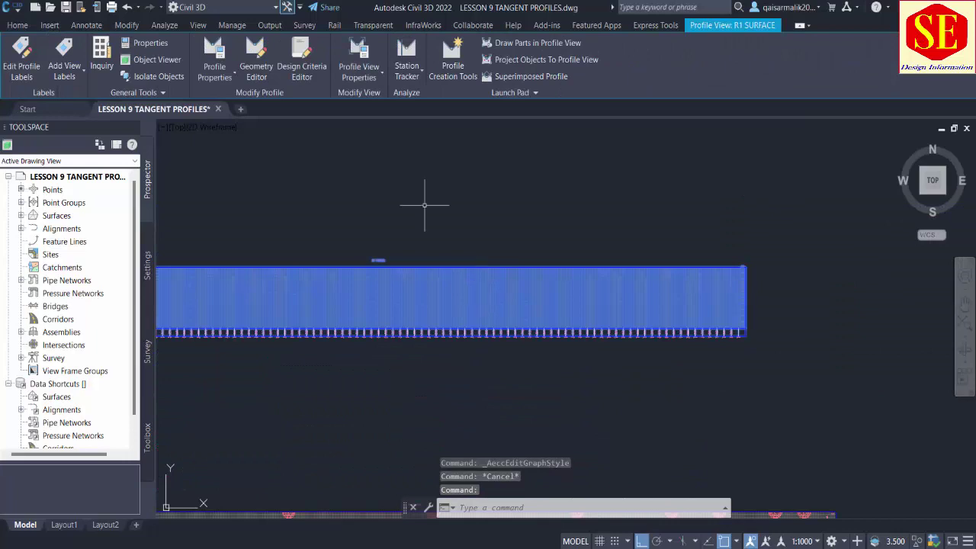
pyautogui.click(360, 79)
pyautogui.click(378, 125)
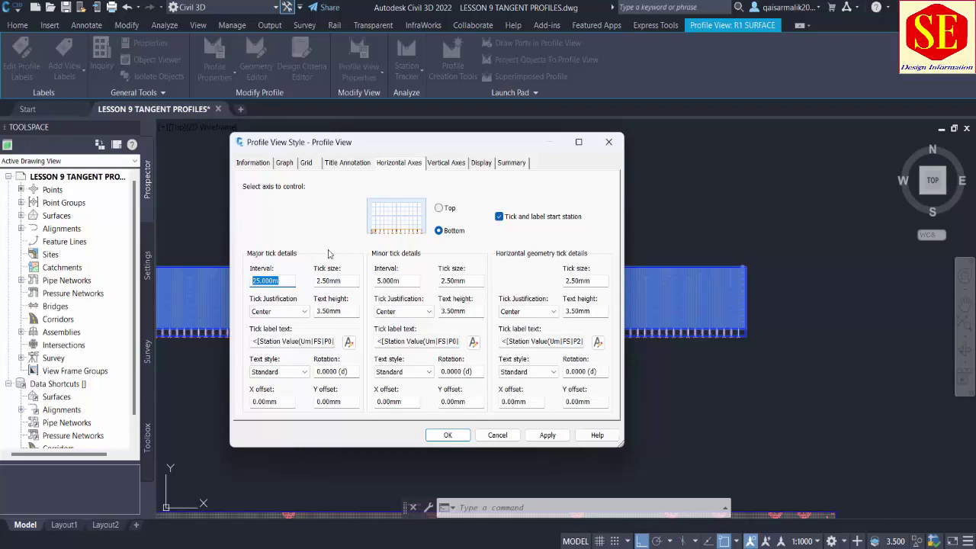
pyautogui.click(461, 165)
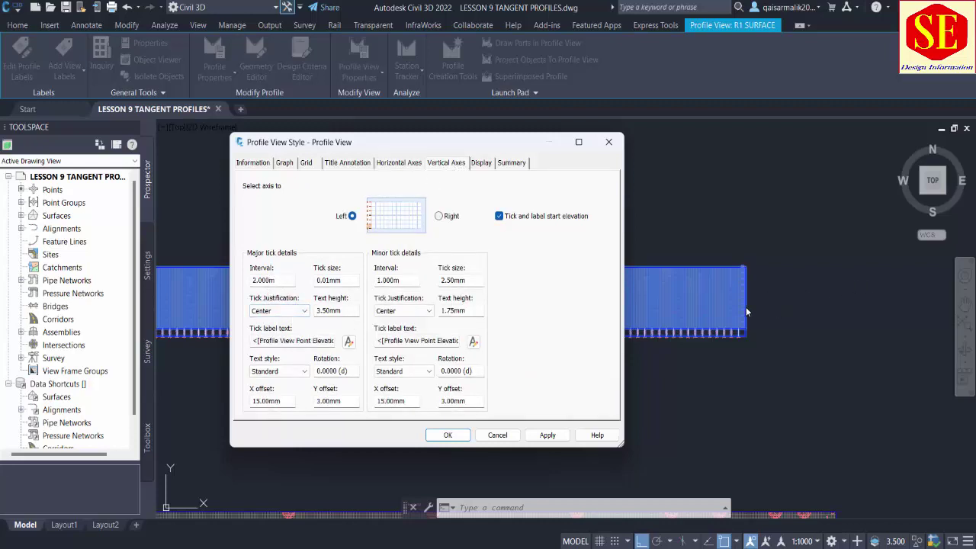
pyautogui.click(497, 435)
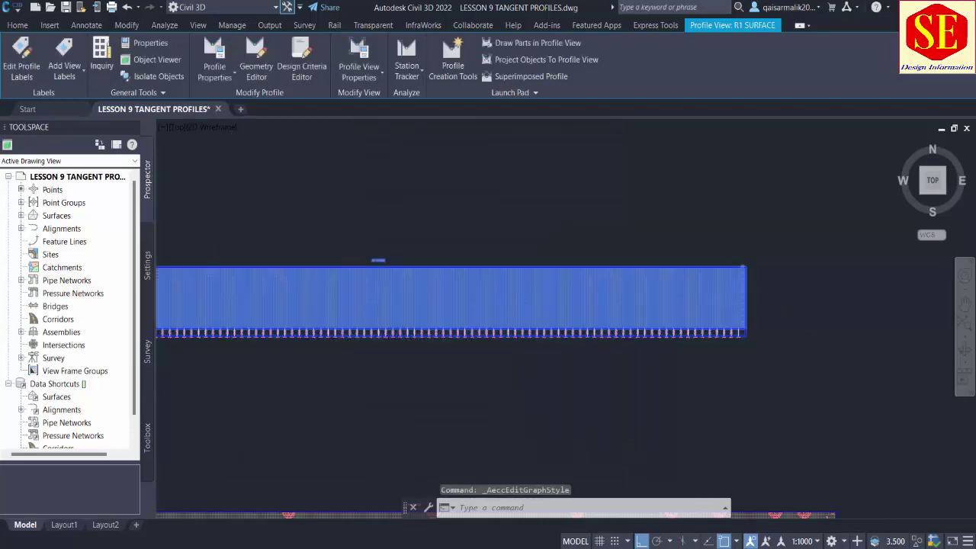
# - Inspect the upper elevation labels, then apply a 1 m major elevation tick interval
pyautogui.scroll(5, 675, 305)
pyautogui.scroll(1, 620, 345)
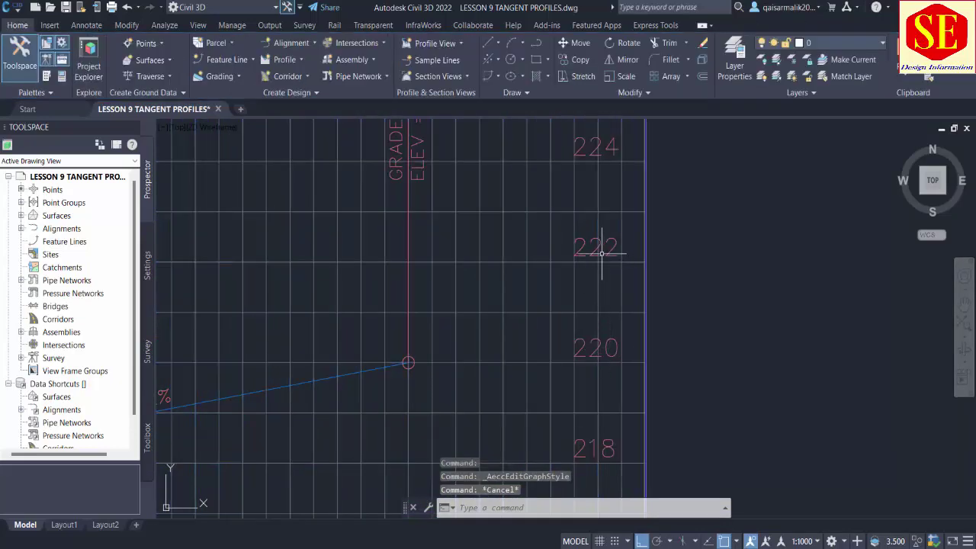
pyautogui.moveTo(602, 257); pyautogui.dragTo(589, 266, button='middle')
pyautogui.scroll(-2, 590, 266)
pyautogui.scroll(-3, 559, 274)
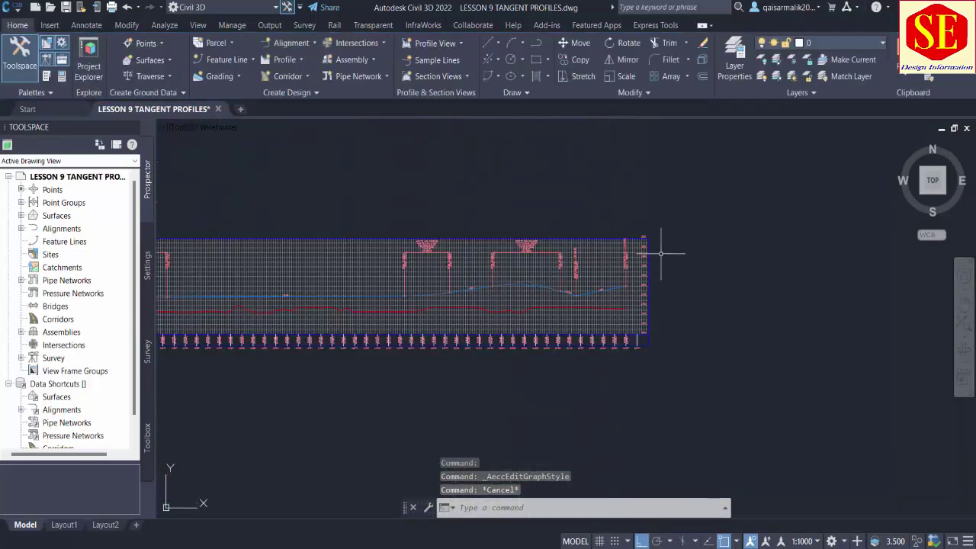
pyautogui.scroll(2, 654, 305)
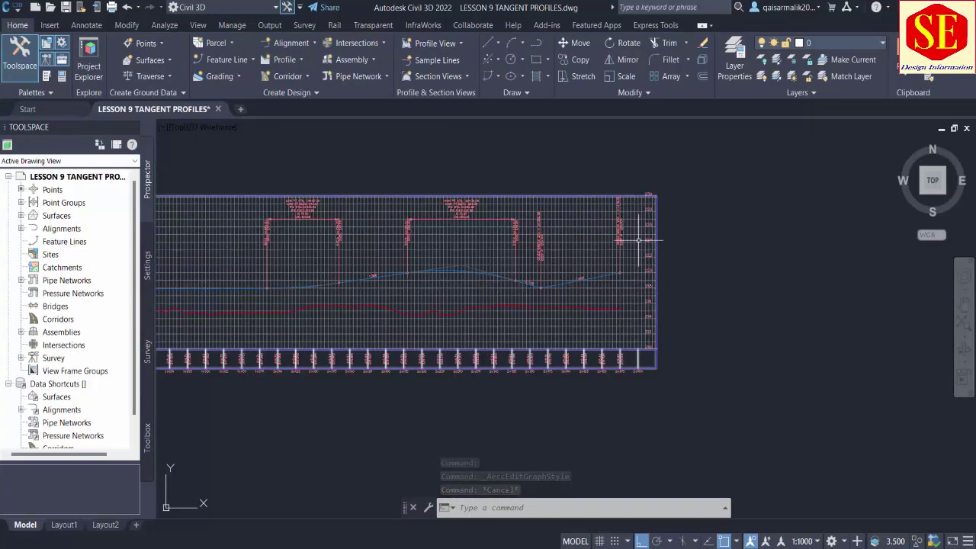
pyautogui.click(584, 241)
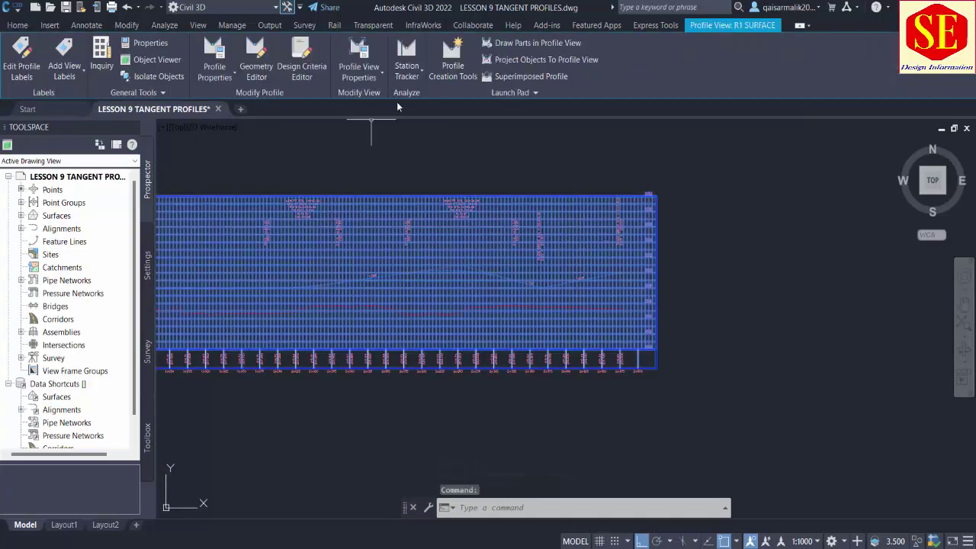
pyautogui.click(359, 73)
pyautogui.click(384, 125)
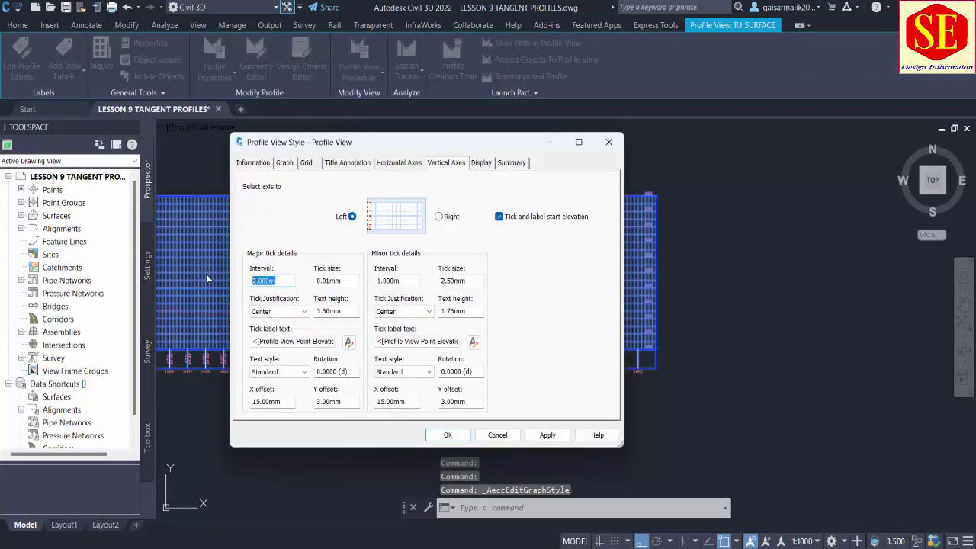
pyautogui.click(551, 436)
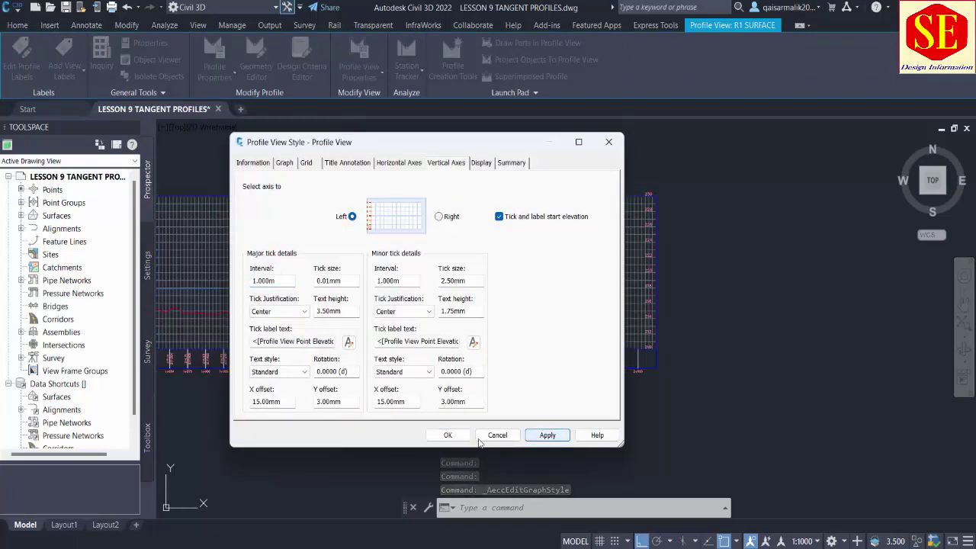
pyautogui.click(447, 435)
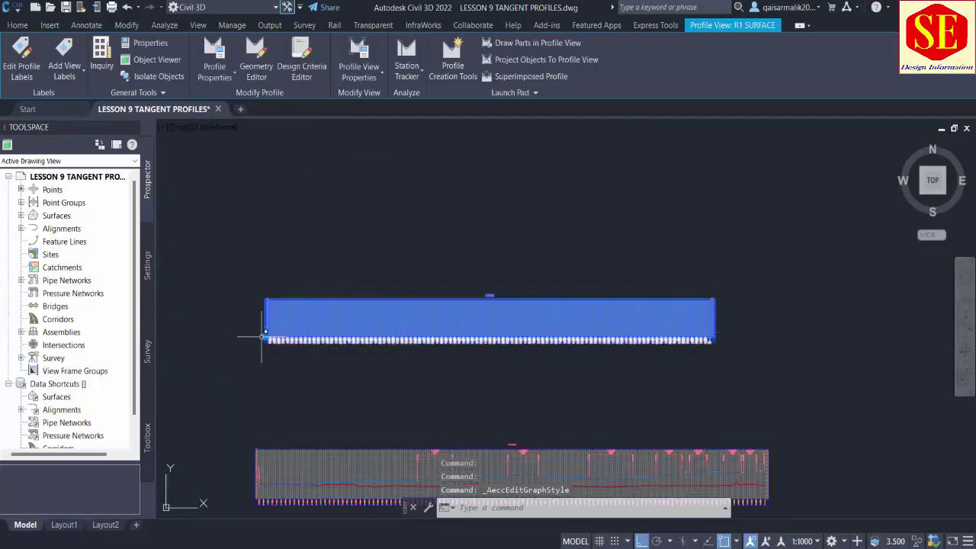
pyautogui.scroll(4, 348, 290)
pyautogui.scroll(3, 361, 297)
pyautogui.press('Escape')
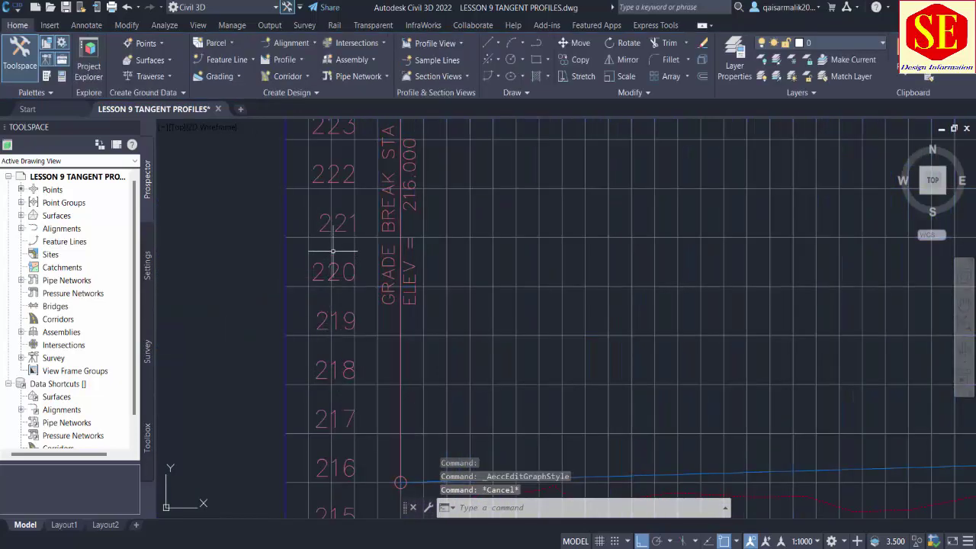
# - Reopen the profile view style to check its Display component settings, then close it
pyautogui.scroll(-10, 333, 252)
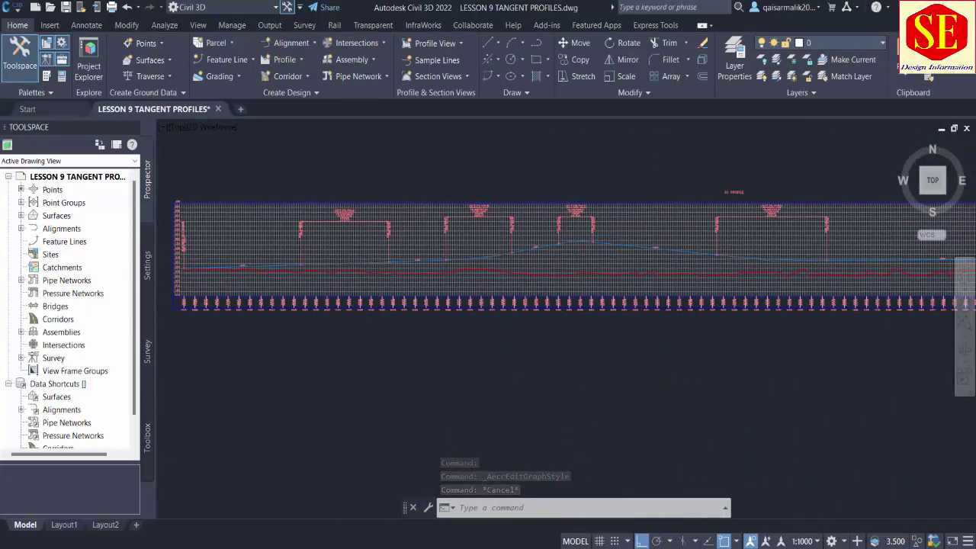
pyautogui.click(524, 259)
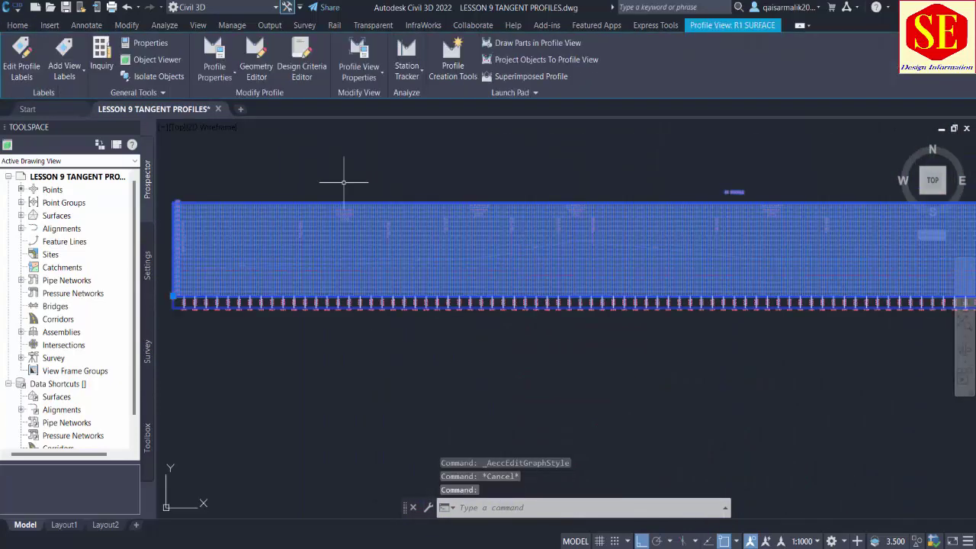
pyautogui.click(360, 81)
pyautogui.click(364, 128)
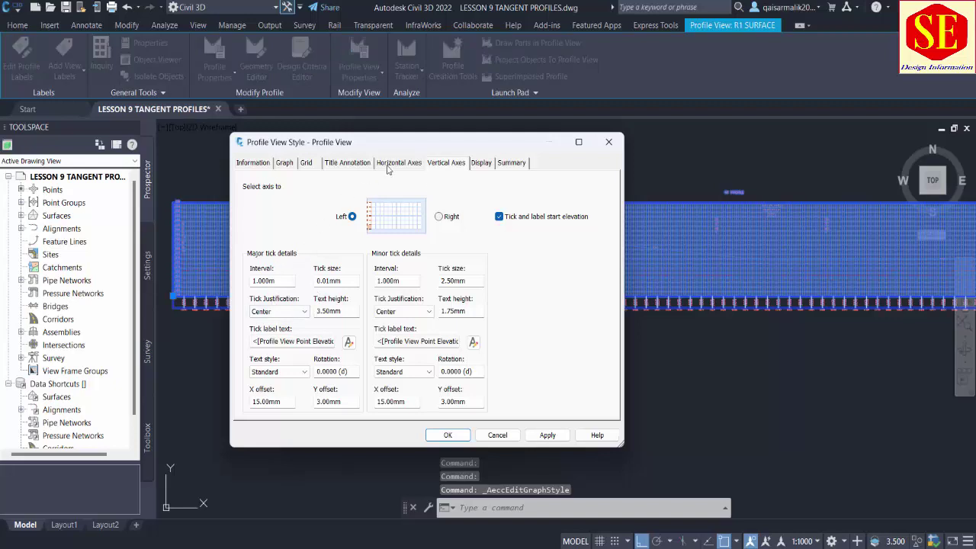
pyautogui.click(482, 162)
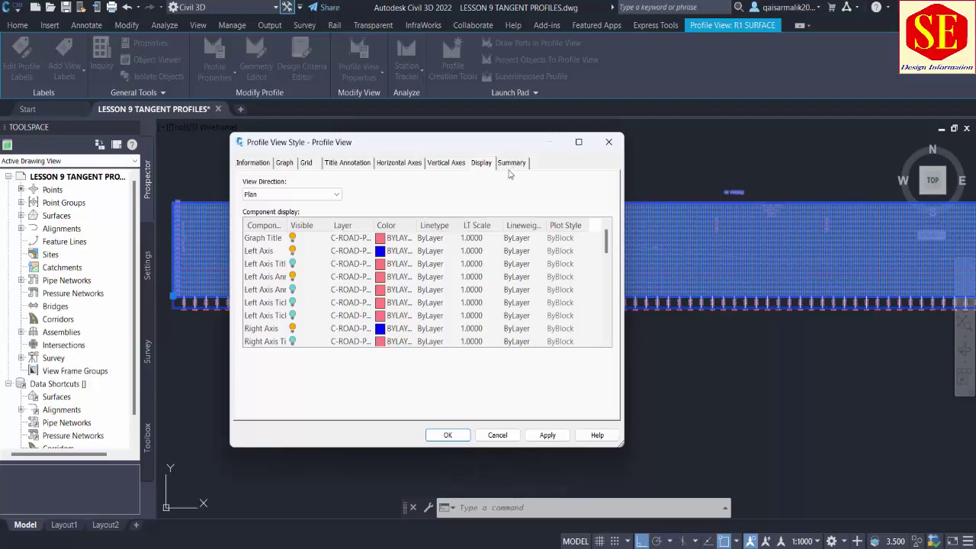
pyautogui.click(450, 437)
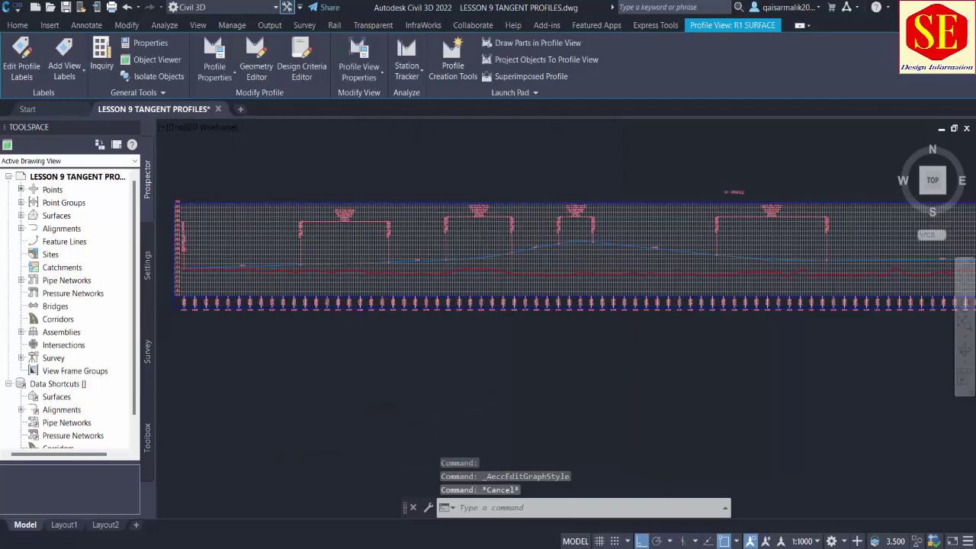
pyautogui.scroll(-4, 398, 166)
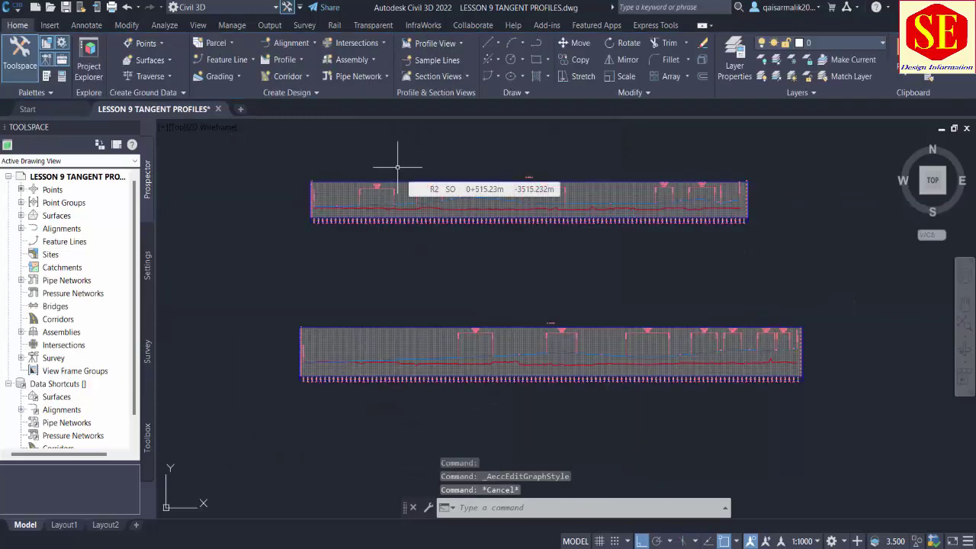
pyautogui.scroll(2, 601, 379)
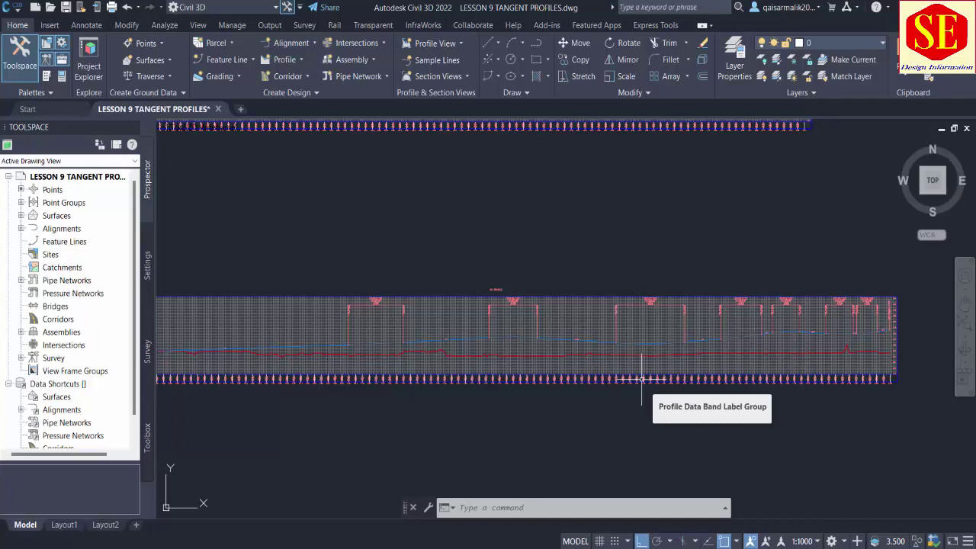
pyautogui.scroll(-2, 573, 392)
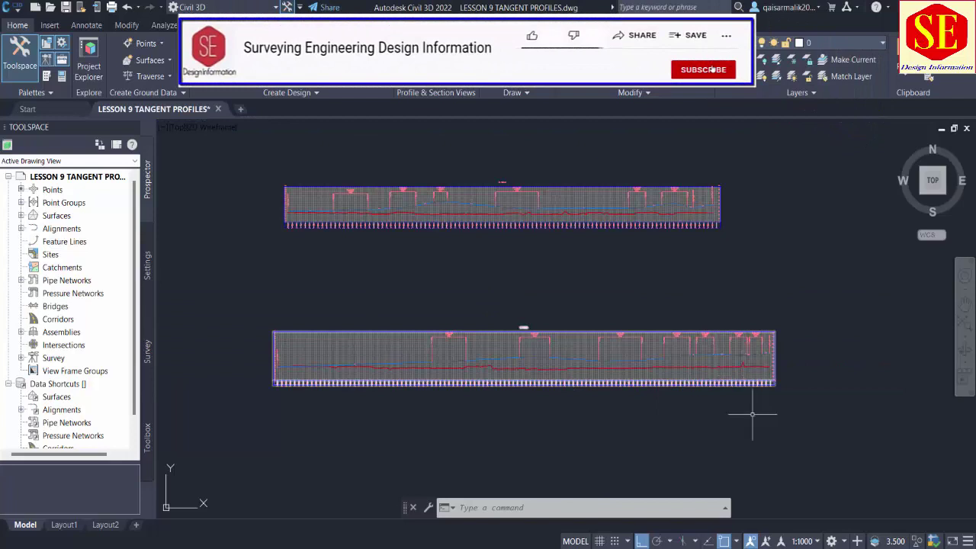
pyautogui.scroll(-4, 709, 415)
pyautogui.scroll(2, 625, 353)
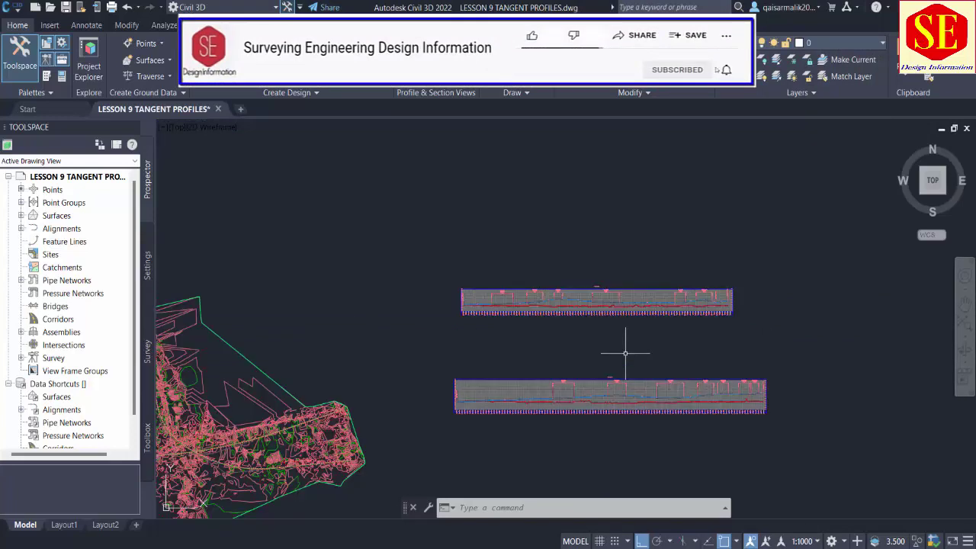